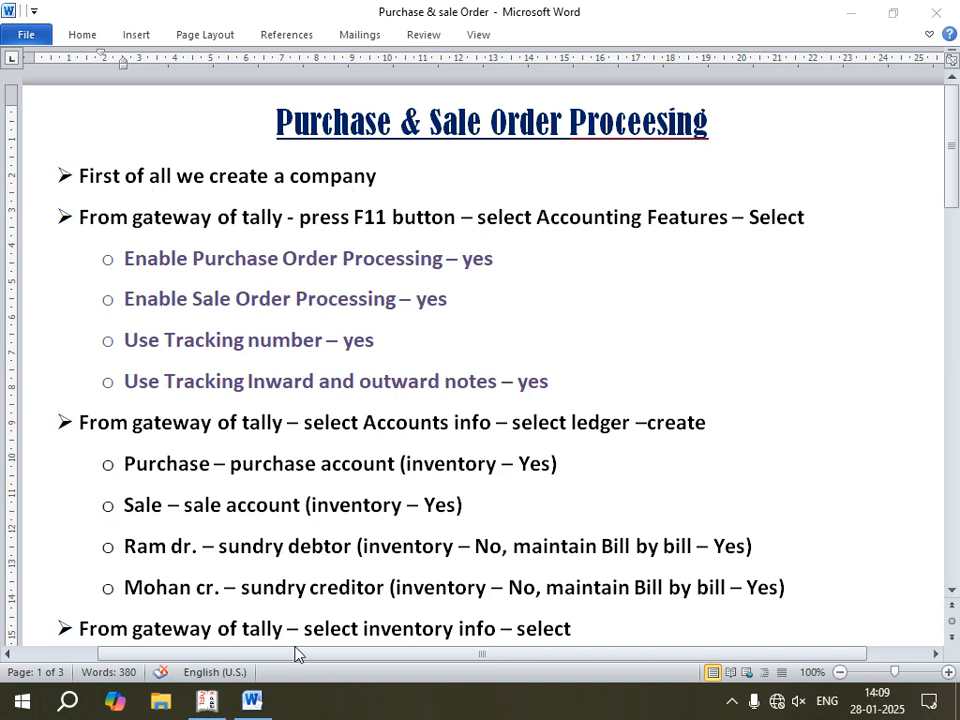
Step: Switch to Tally.ERP 9, shut the open The Electronics Hub company and open the creation form for a new company
left_click(209, 703)
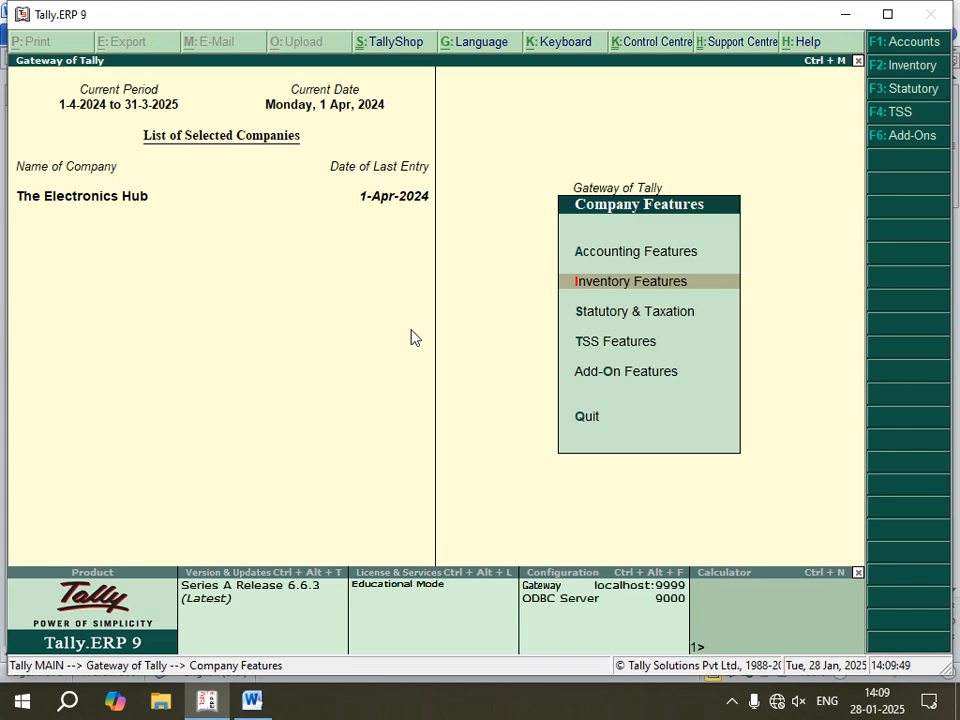
key("Escape")
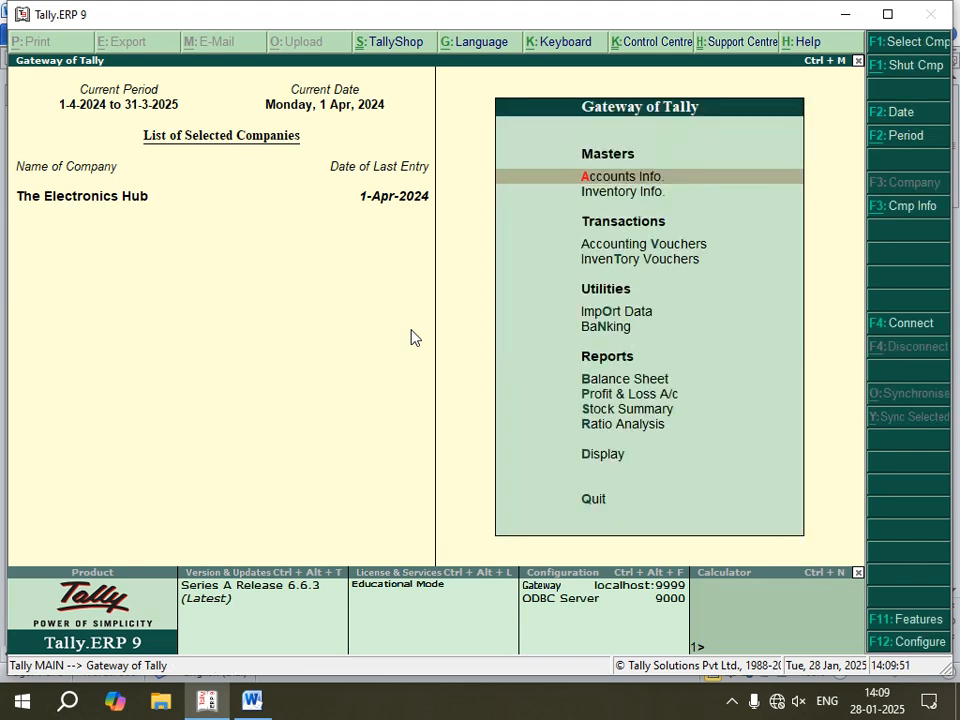
key("alt+F1")
key("Down")
key("Down")
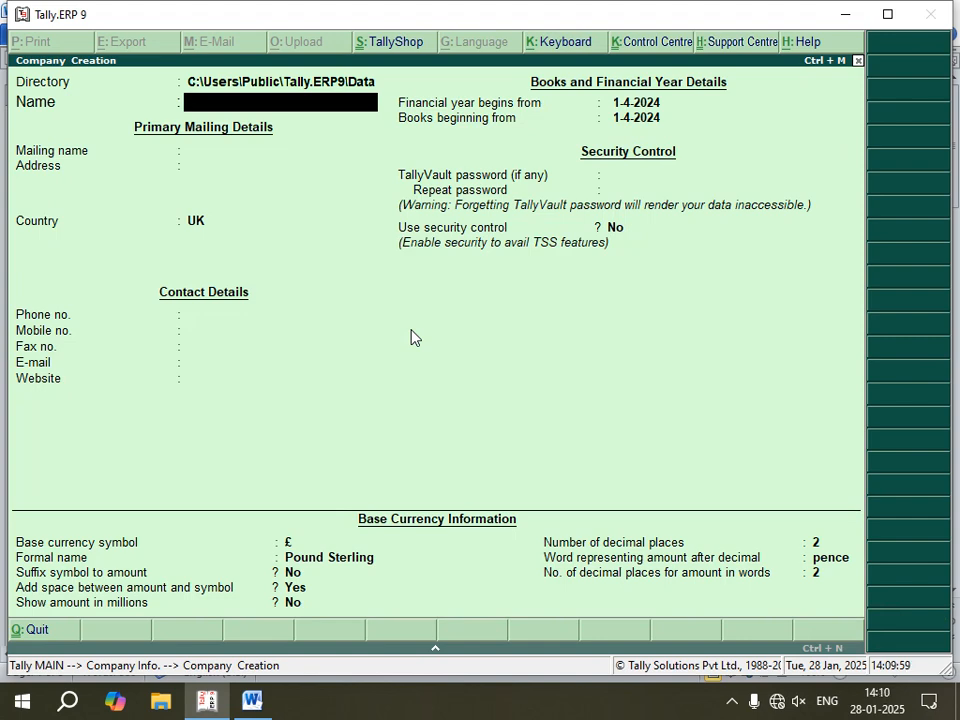
Step: Name the new company Purchase and Sale Order and keep the same text as its mailing name
type("Purchase")
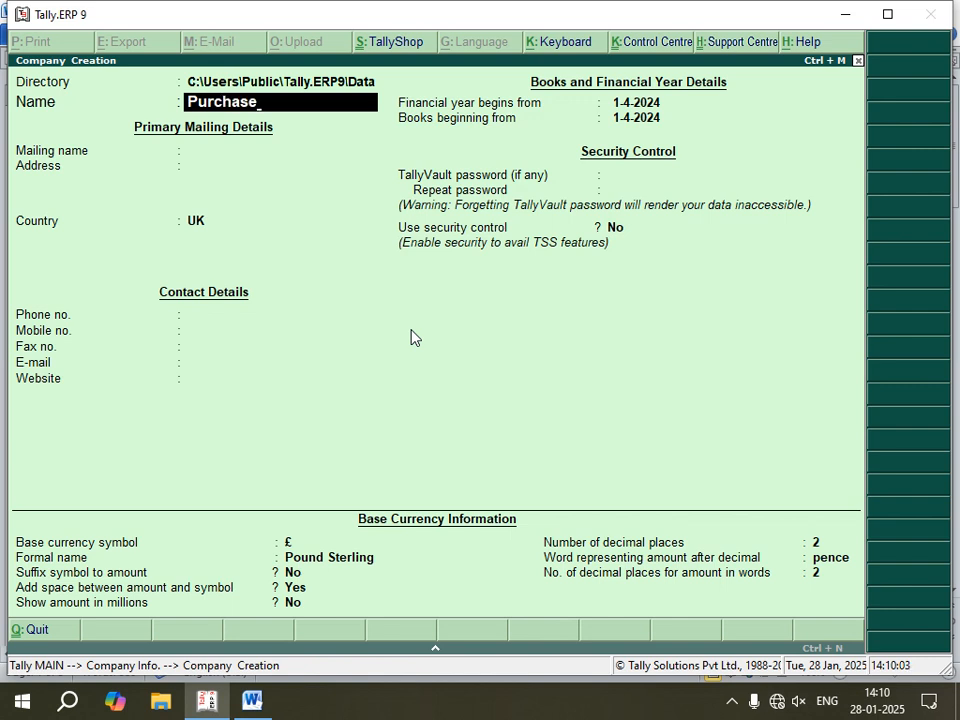
type(" and Sale O")
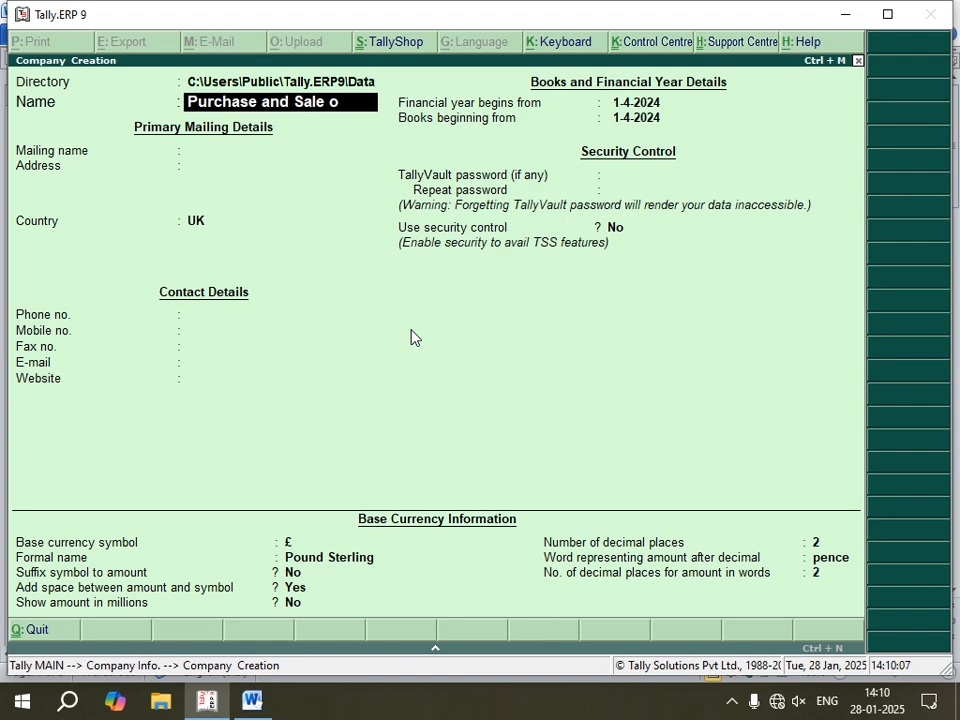
type("rder")
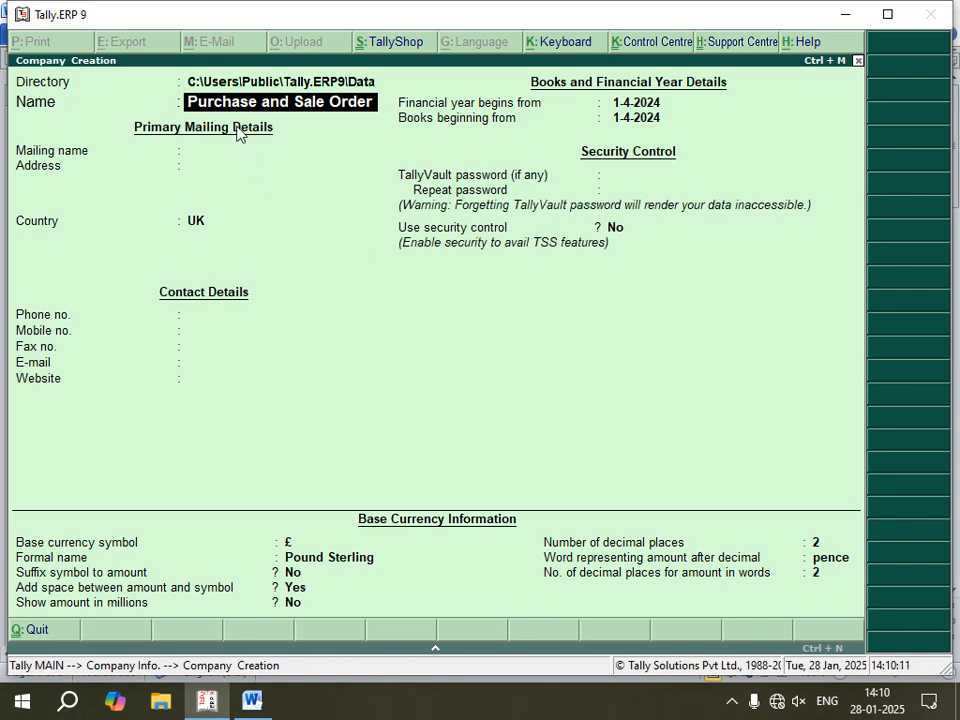
key("Return")
key("Return")
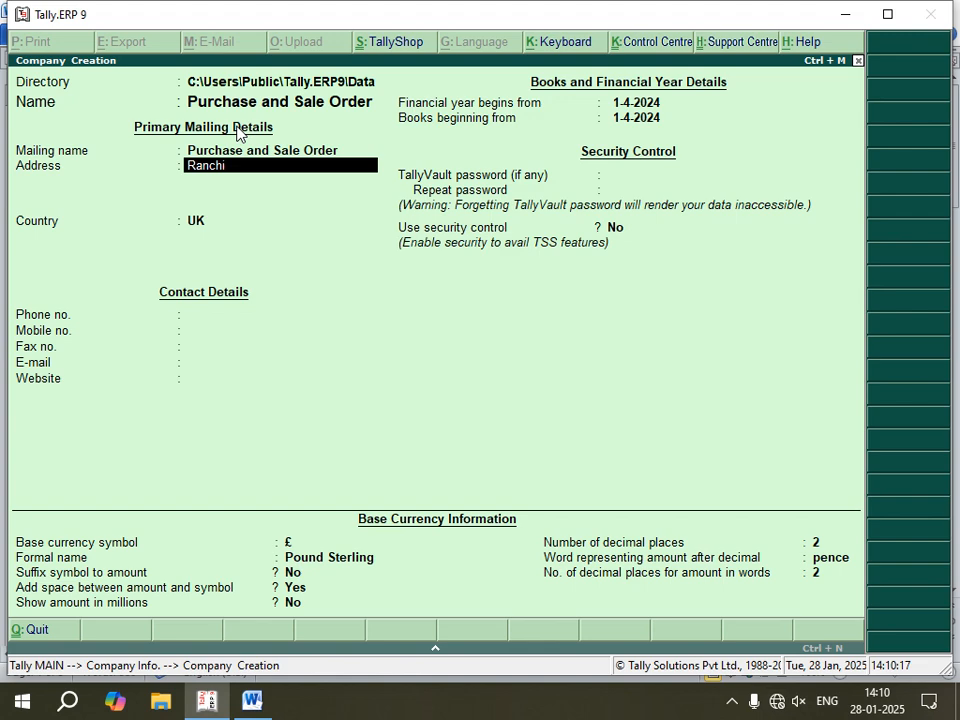
Step: Fill in the company's address and pincode, with India as the country and Jharkhand as the state
type("Ranchi")
key("Return")
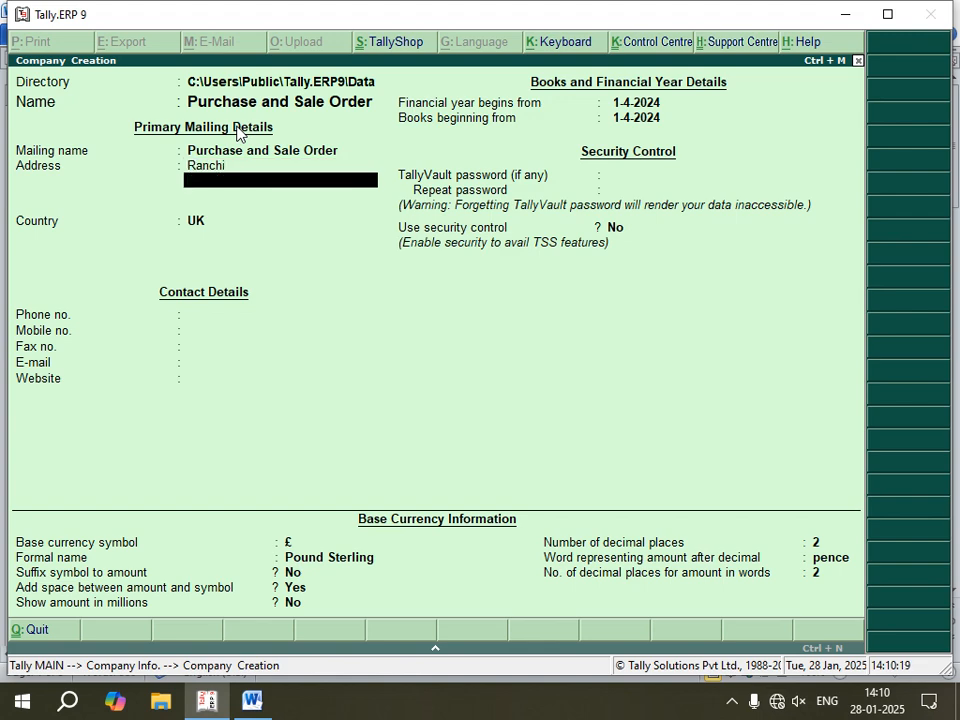
key("Return")
type("In")
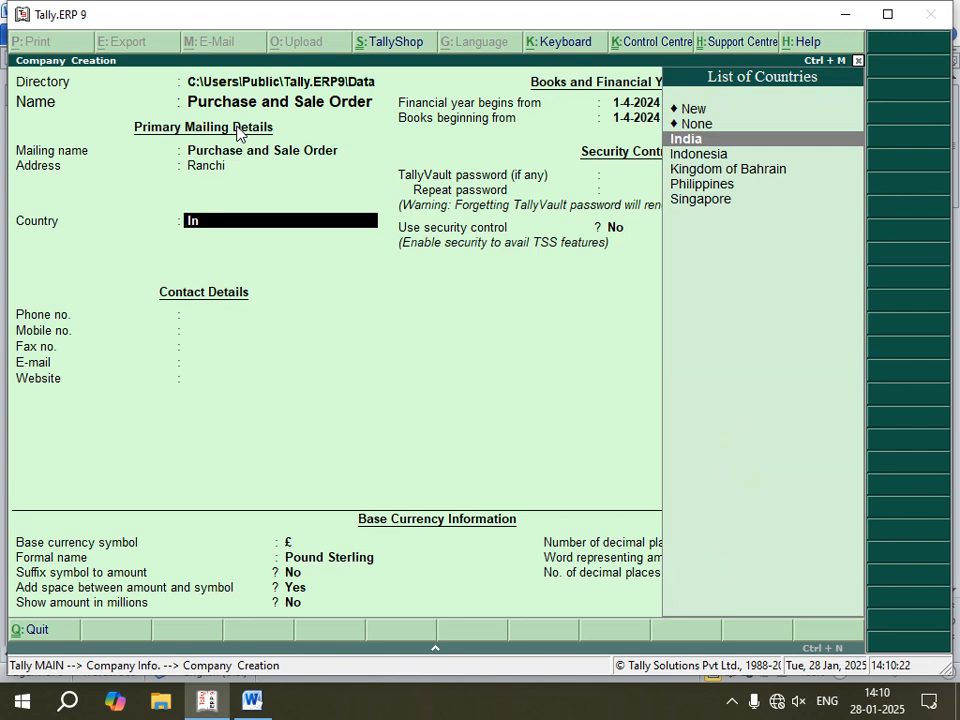
key("Return")
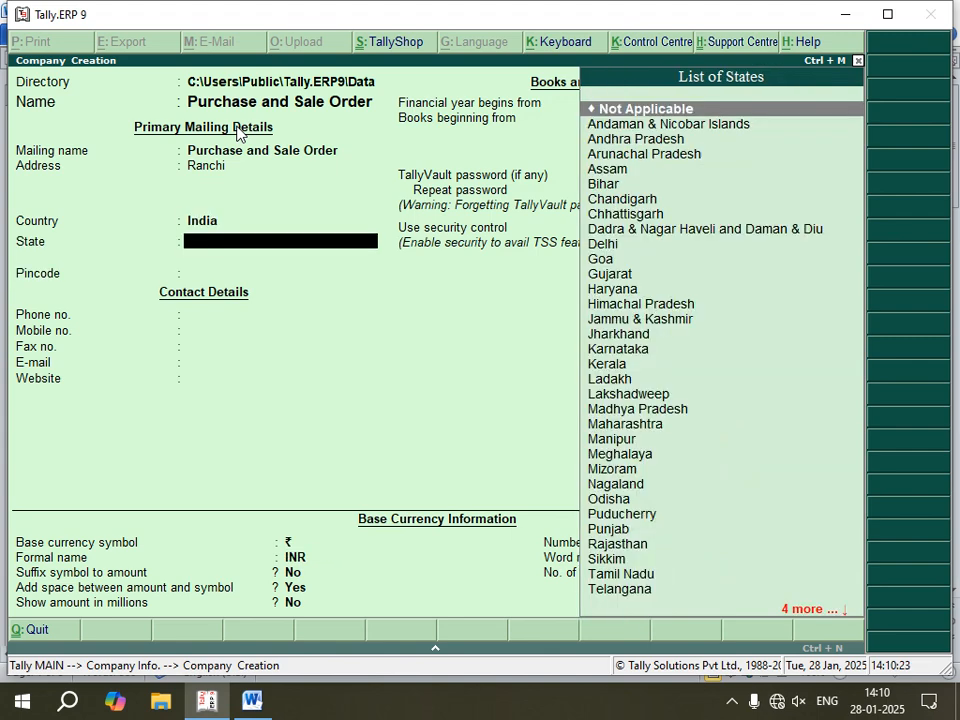
type("Jha")
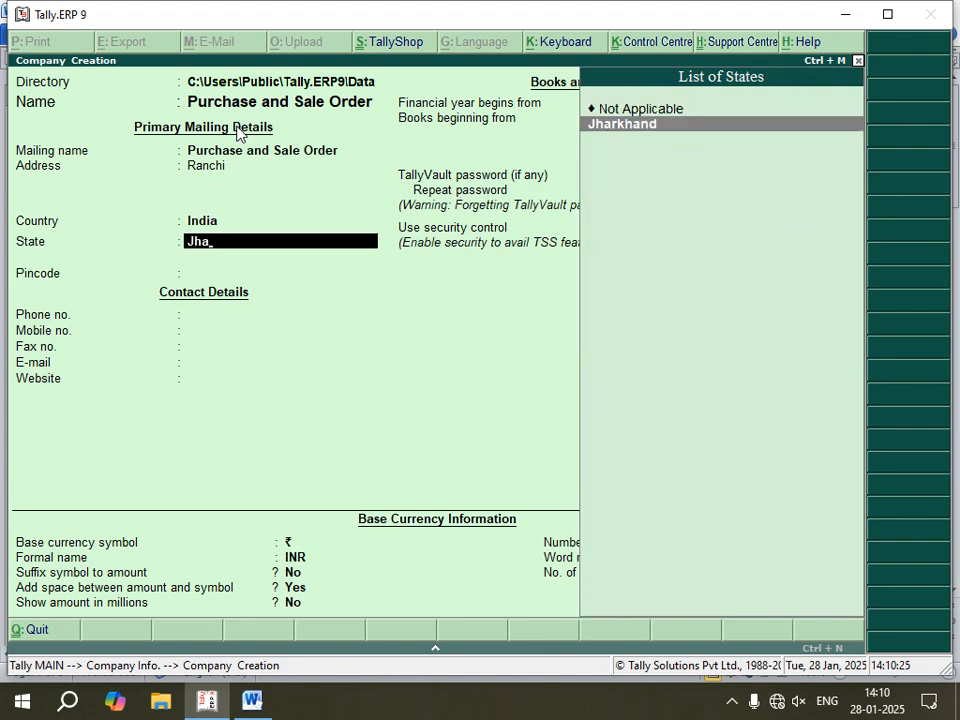
key("Return")
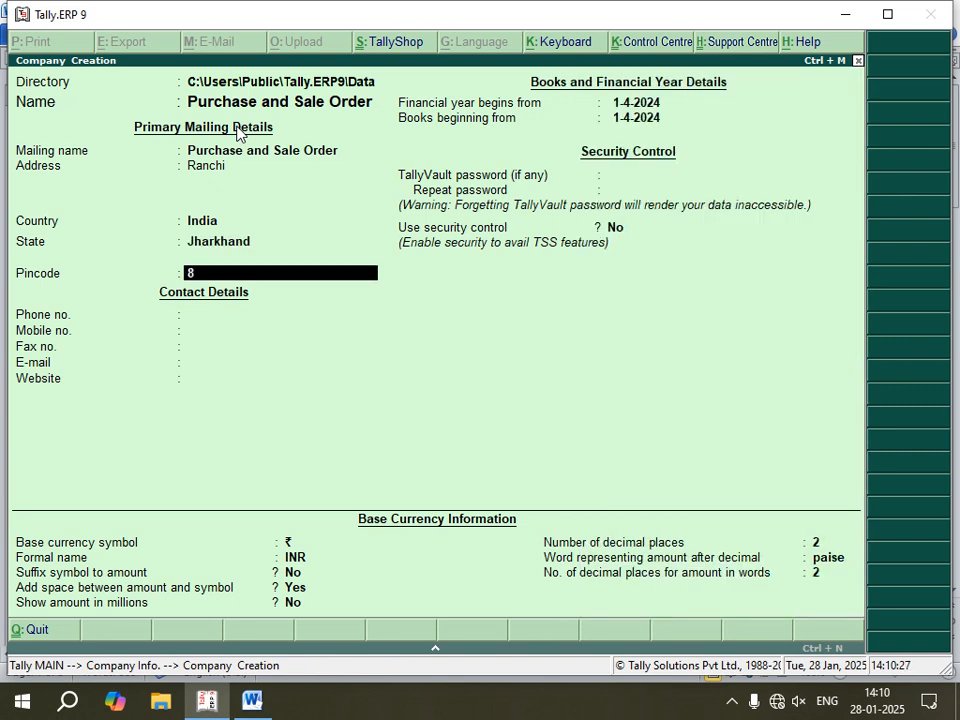
type("822101")
key("Return")
Step: Leave the remaining contact details blank and set the financial year and books to begin from 1-1-2025
key("Return")
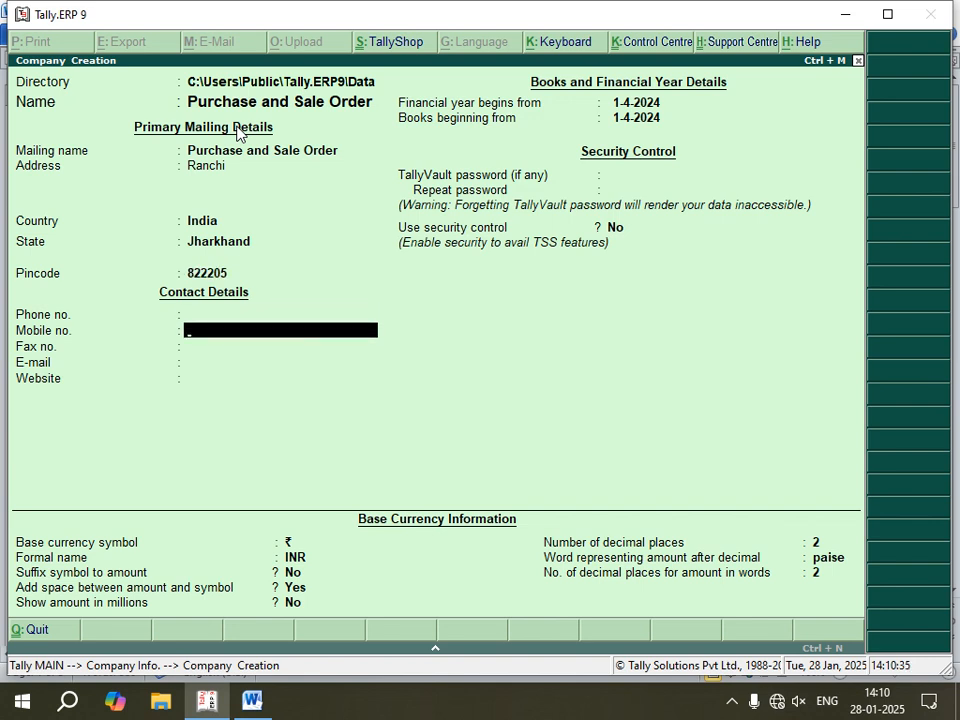
key("Return")
key("Return")
key("Return")
key("Return")
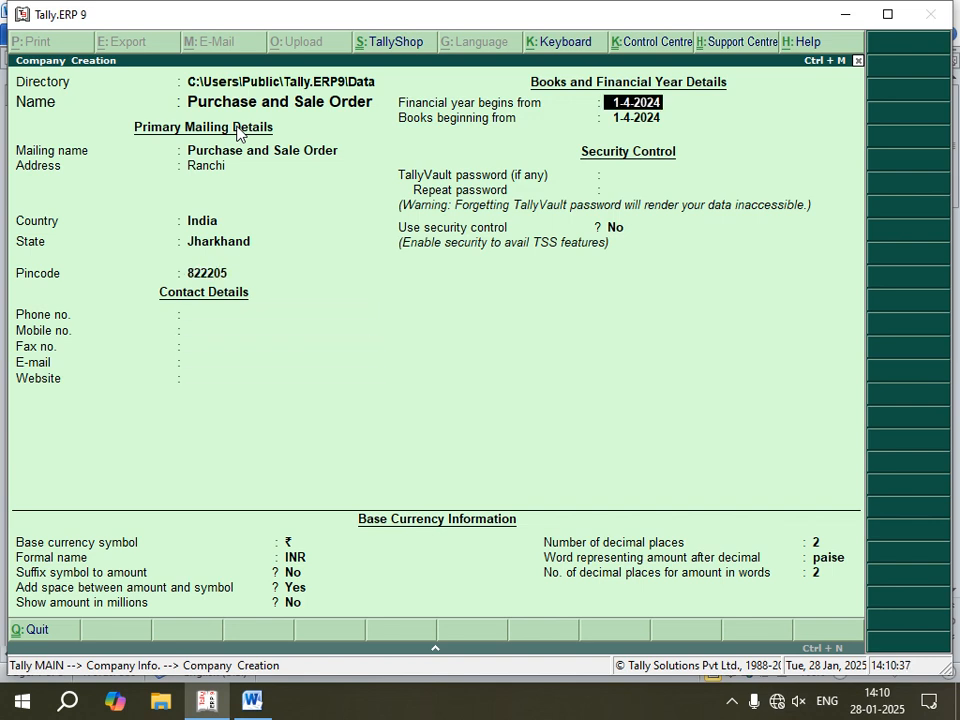
type("1-1-2025")
key("Return")
key("Return")
key("Return")
key("Return")
key("Return")
key("Return")
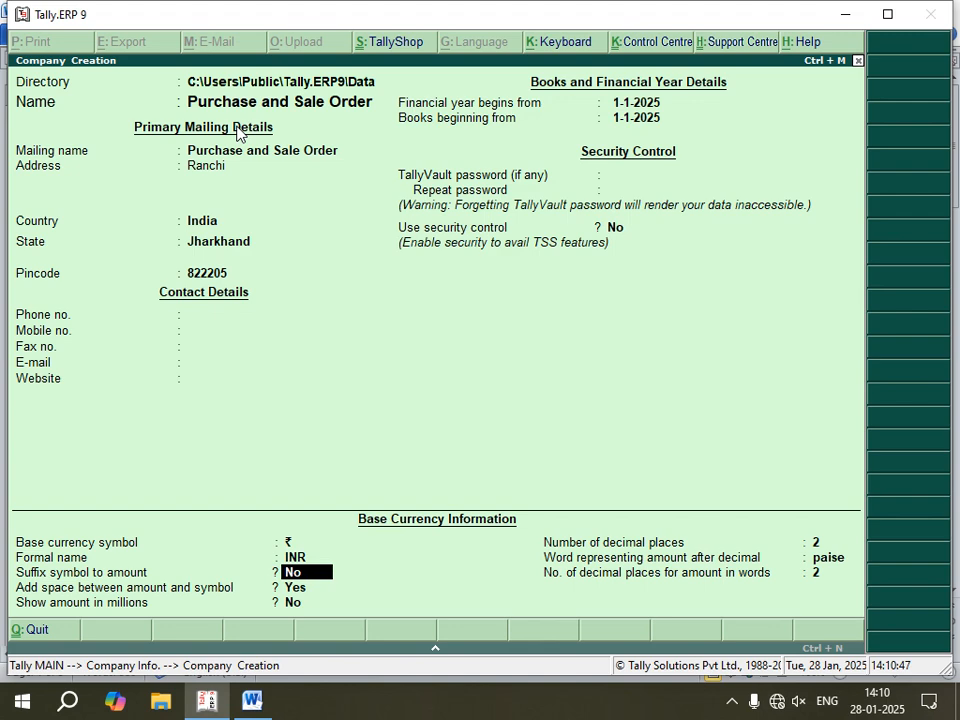
Step: Keep the default base currency settings and accept the creation of the company
key("Return")
key("Return")
key("Return")
key("Return")
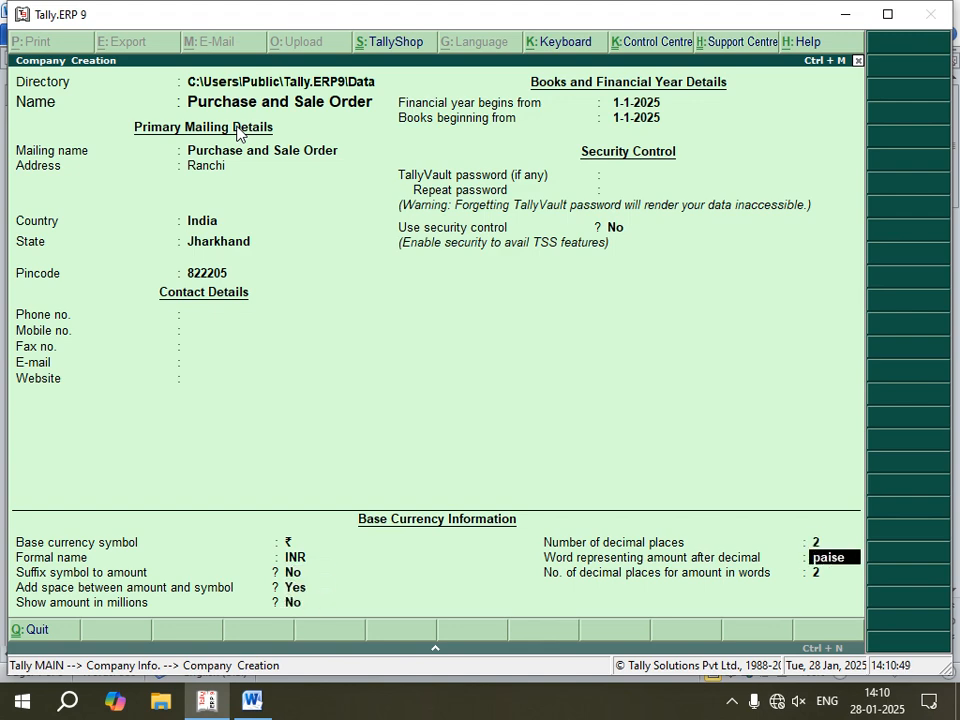
key("Return")
key("Return")
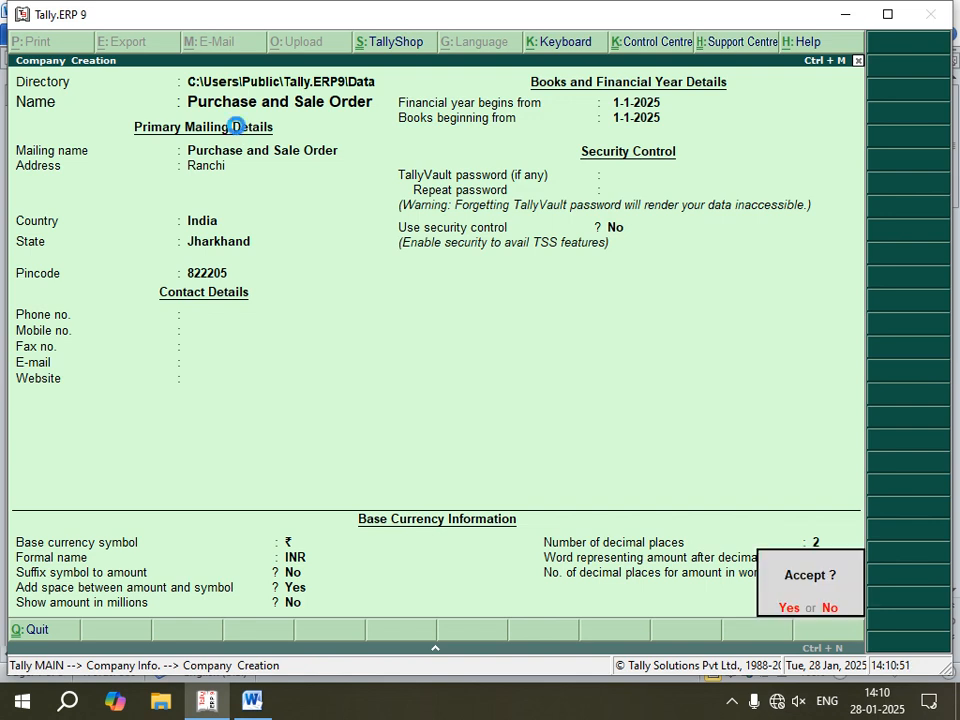
Step: Check the Word notes, return to Tally.ERP 9 and enable purchase order processing and sales order processing in the company's inventory features
left_click(251, 703)
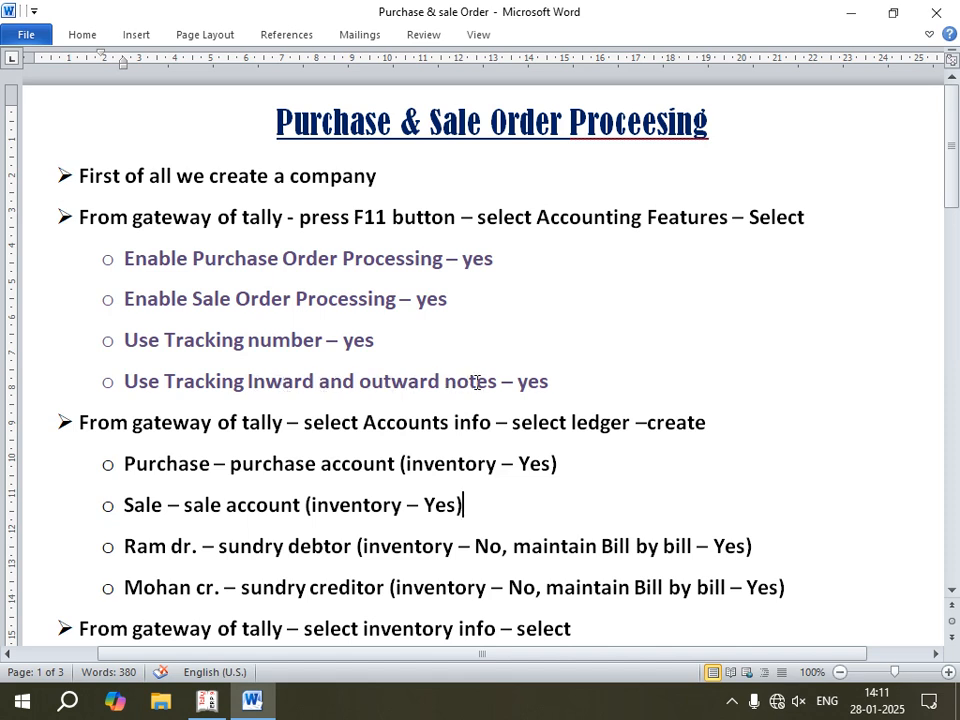
left_click(206, 701)
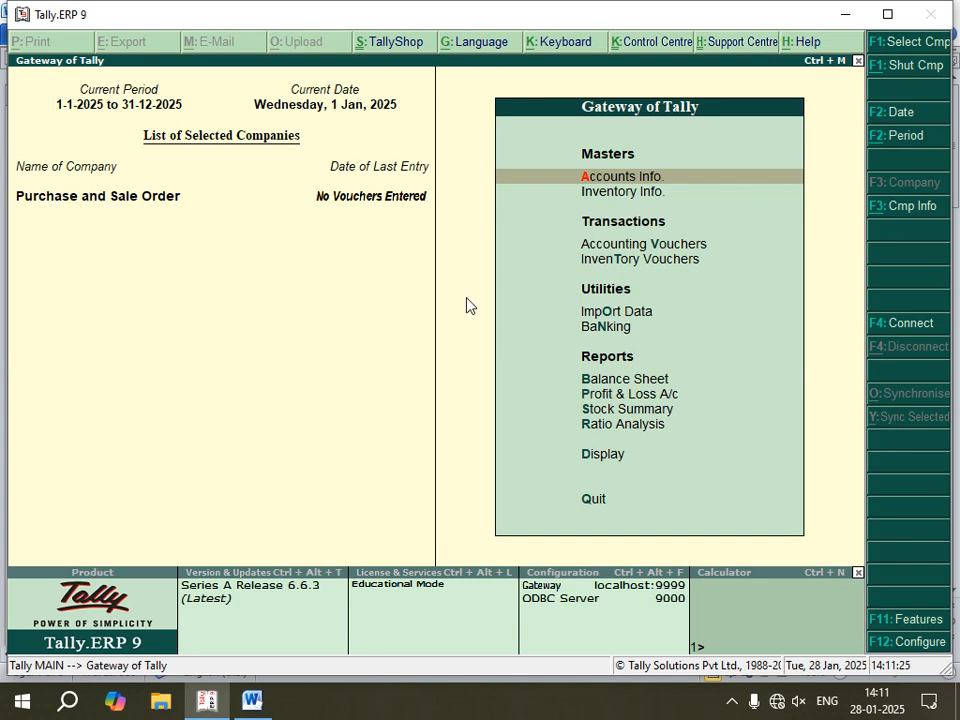
key("F11")
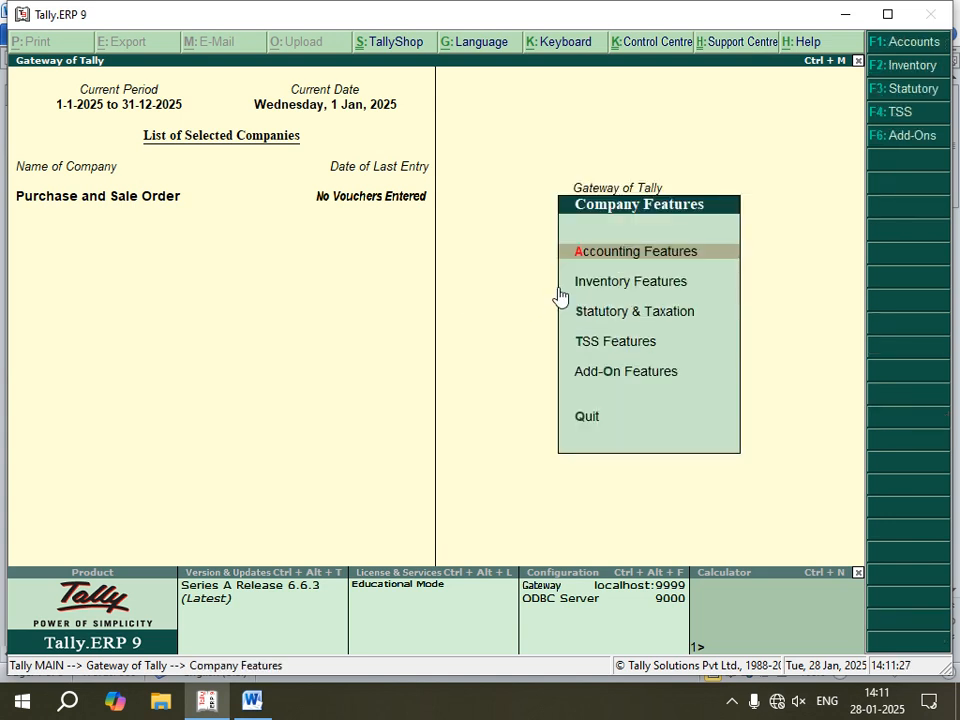
left_click(635, 290)
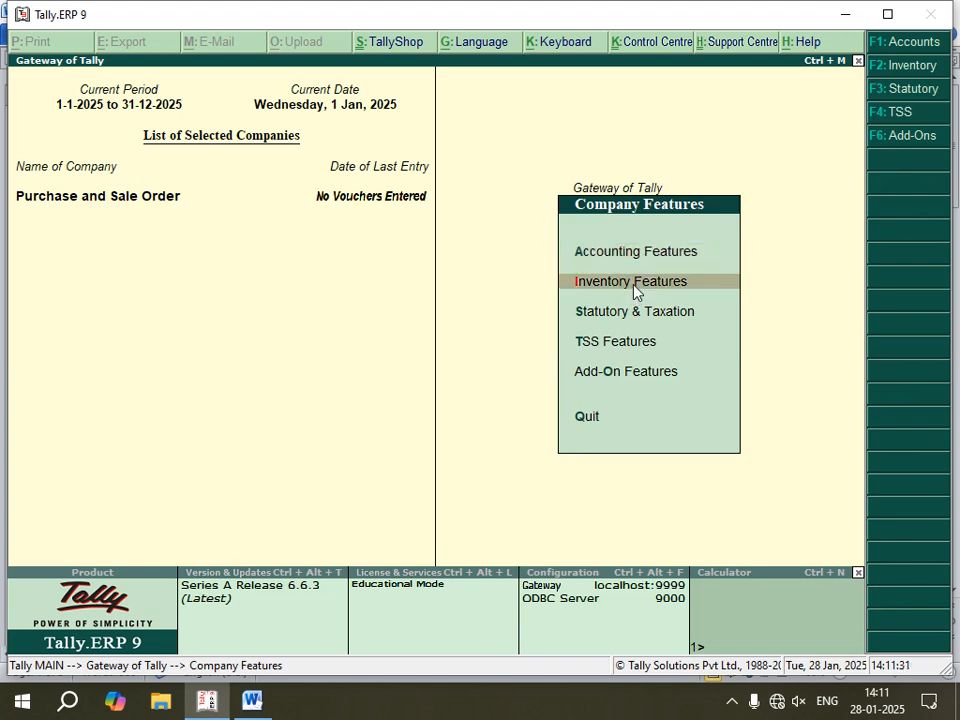
left_click(635, 290)
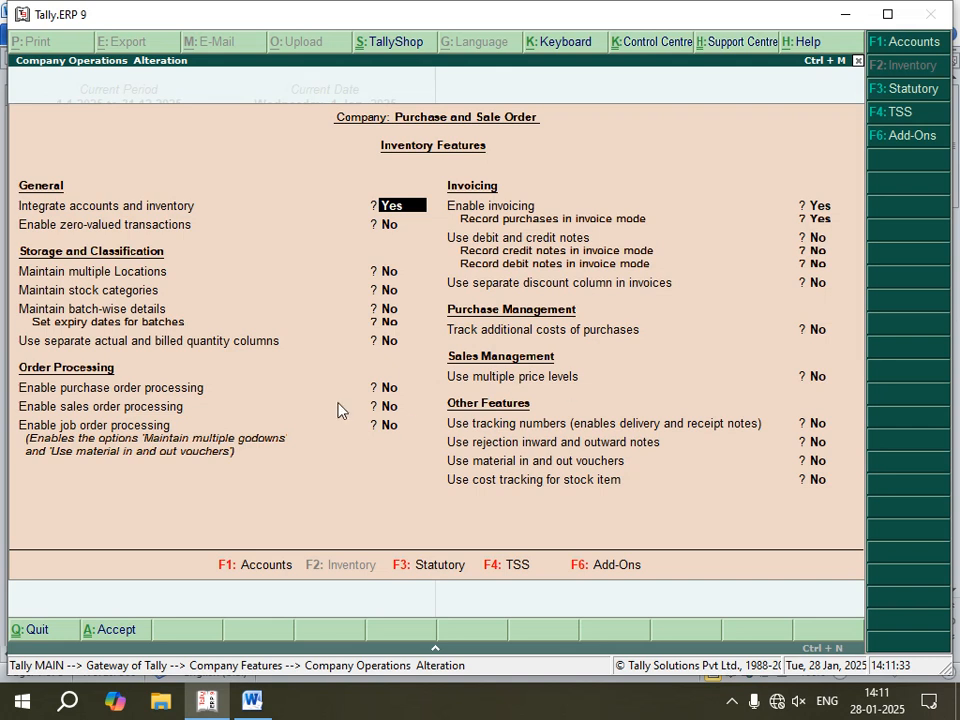
key("Return")
key("Return")
key("Return")
key("Return")
key("Return")
key("Return")
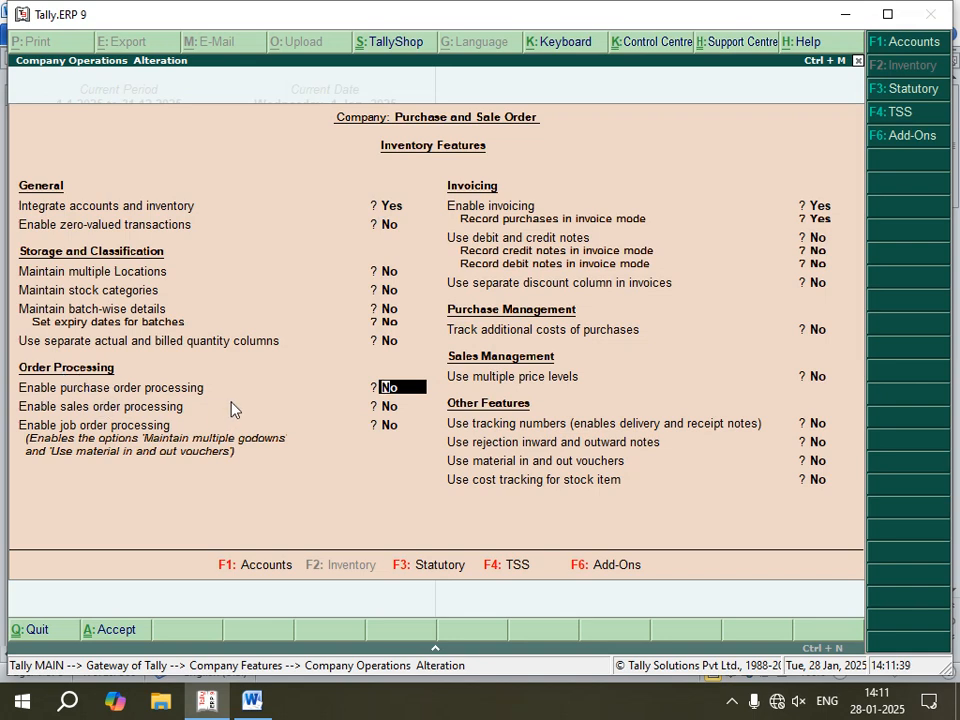
type("y")
key("Return")
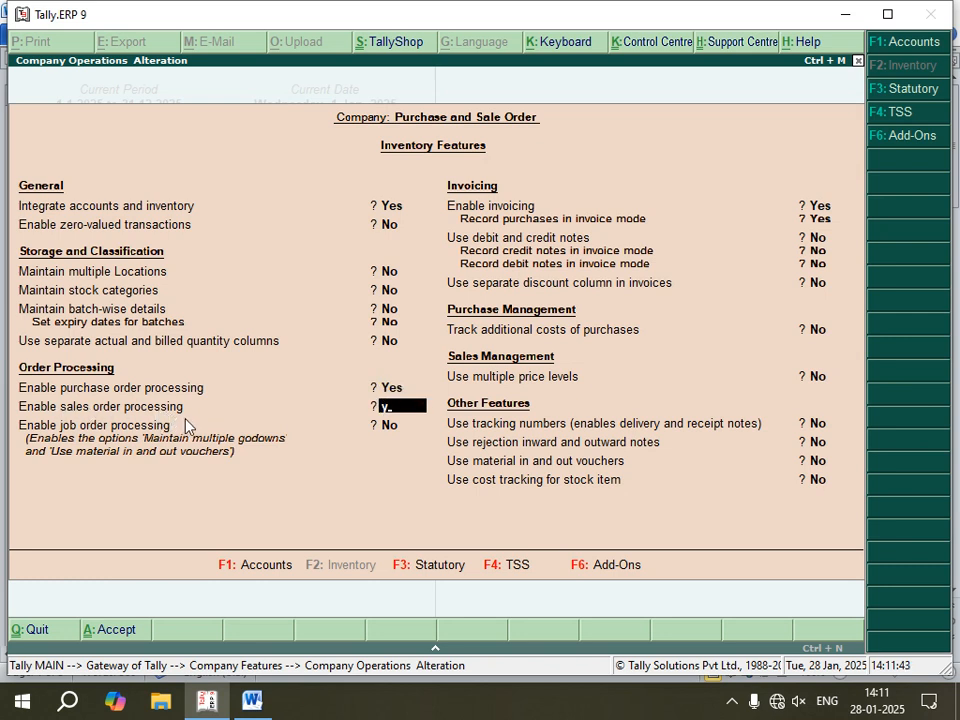
type("y")
key("Return")
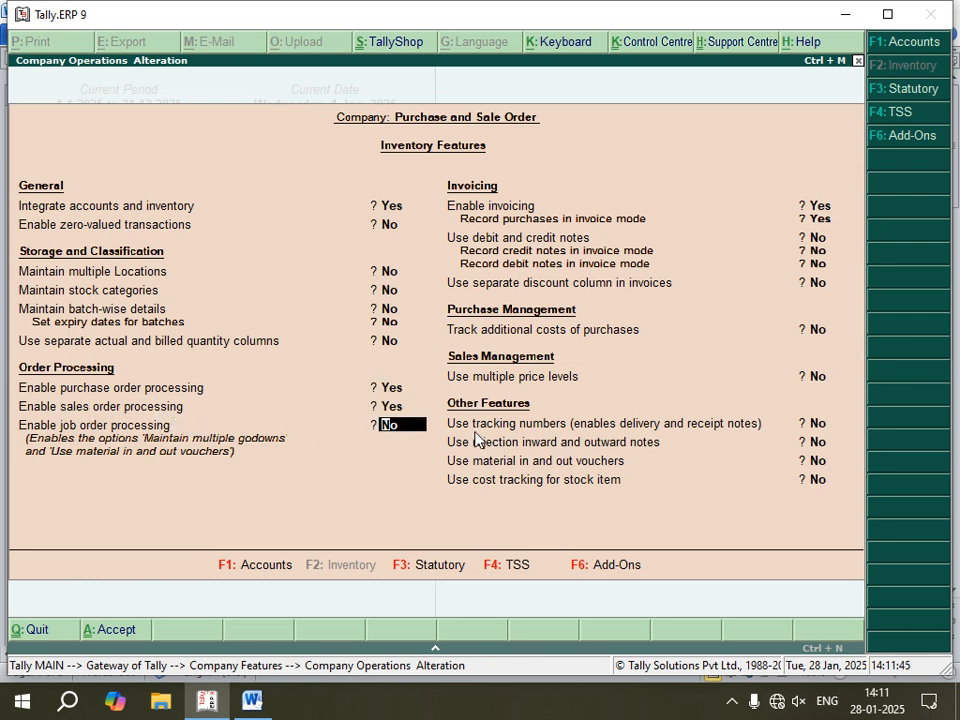
Step: Enable tracking numbers and rejection inward and outward notes, and save the inventory features
left_click(818, 425)
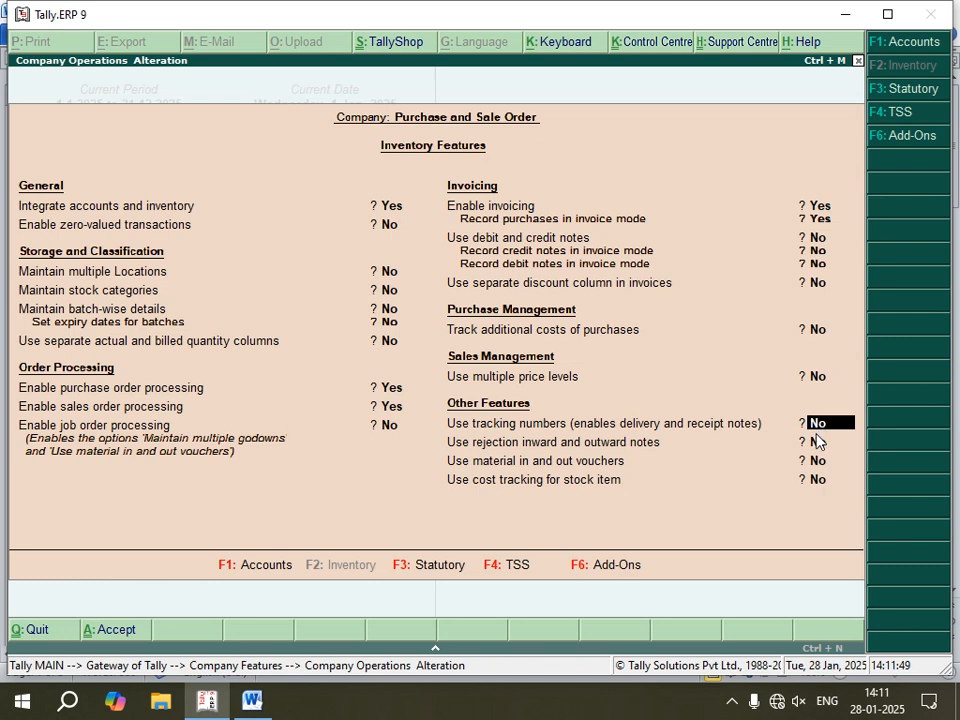
type("y")
key("Return")
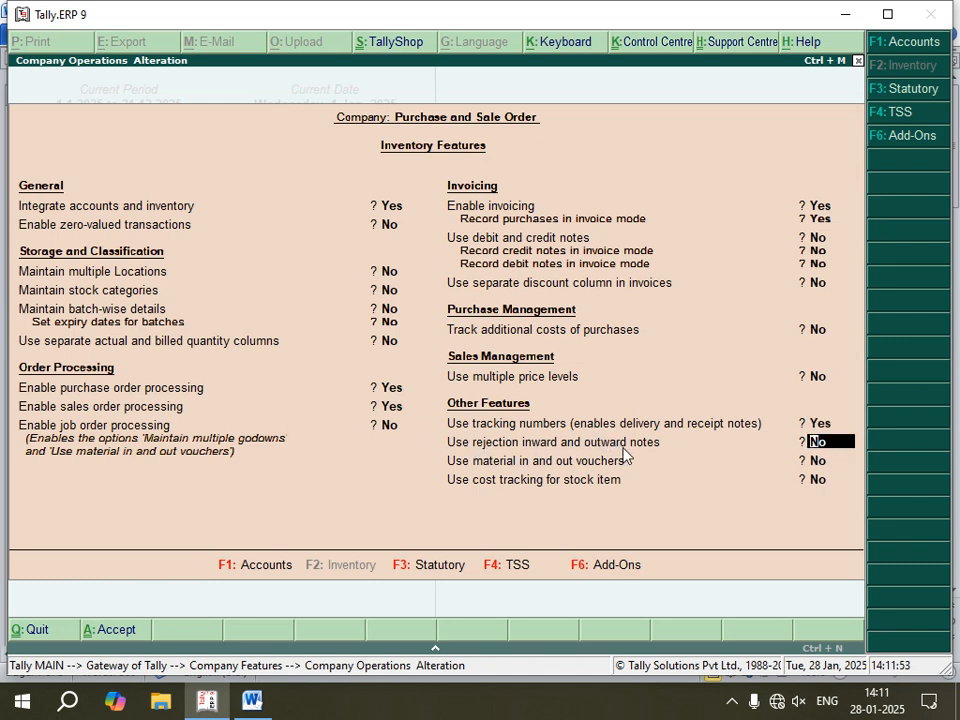
type("y")
key("Return")
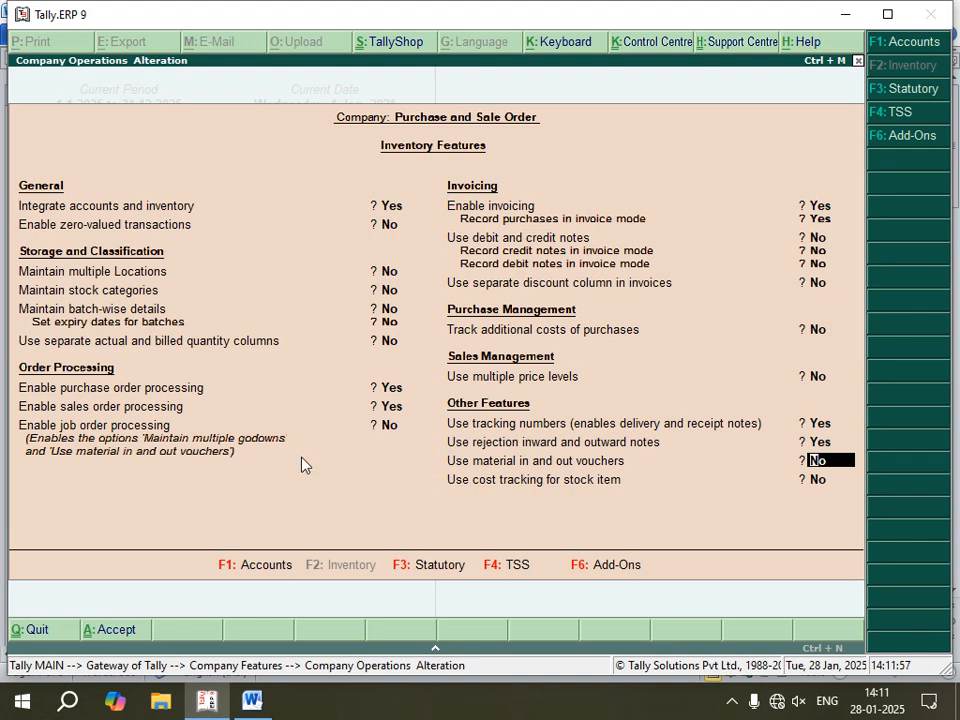
key("Return")
key("Return")
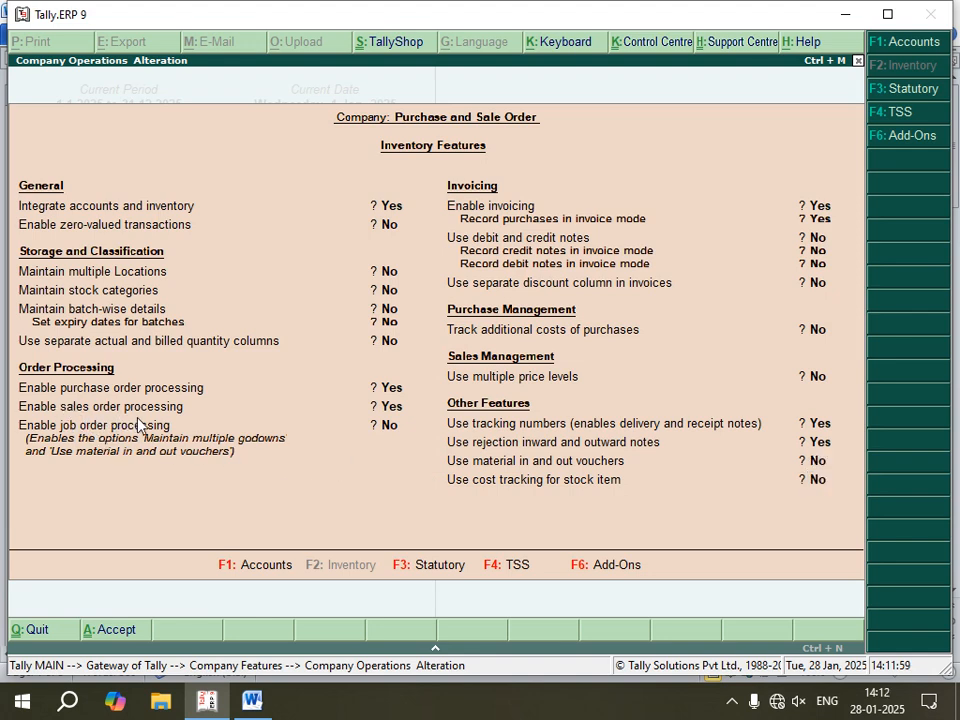
key("y")
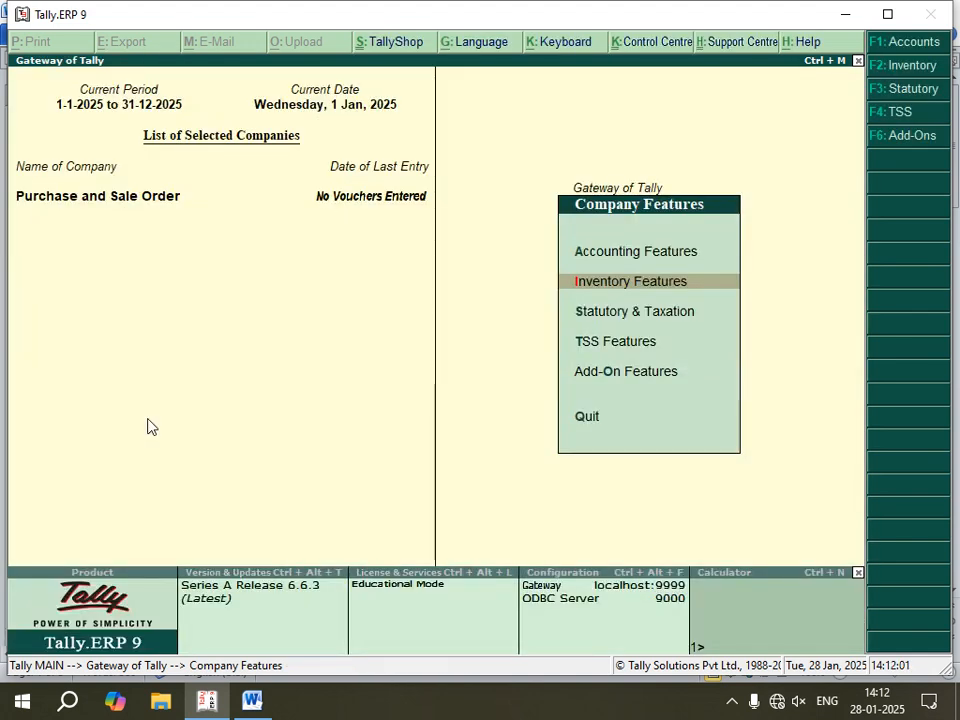
Step: In the Word notes, replace "Tracking" with "Rejection" in the inward and outward notes item, save the document, and return to Tally.ERP 9
left_click(252, 700)
left_click(236, 381)
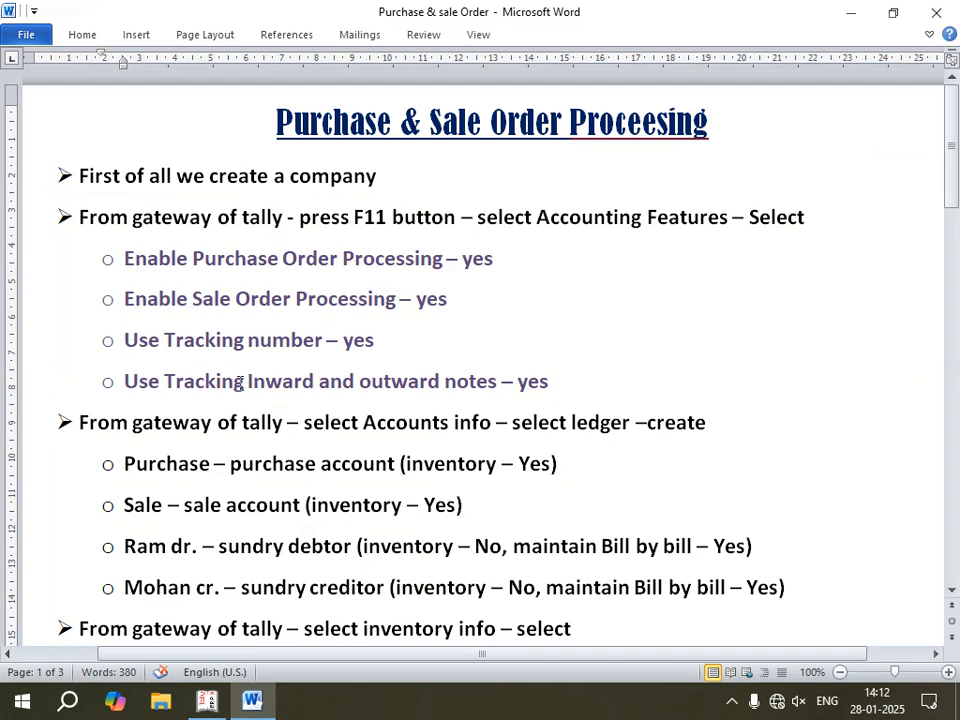
key("BackSpace")
key("BackSpace")
key("BackSpace")
key("BackSpace")
key("BackSpace")
key("BackSpace")
key("BackSpace")
key("BackSpace")
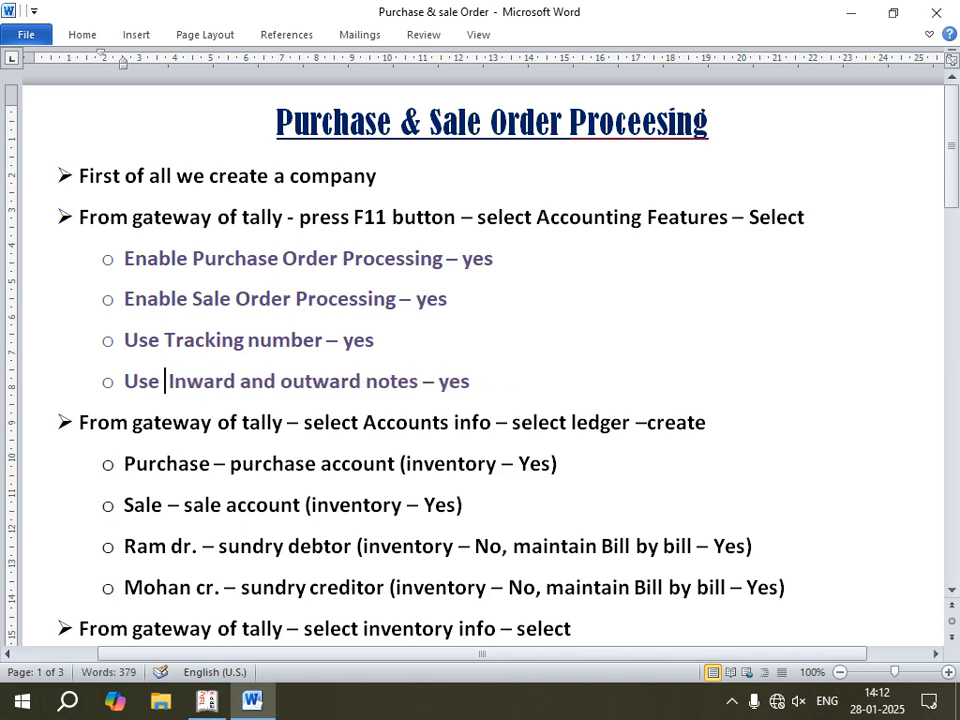
type("Rejection")
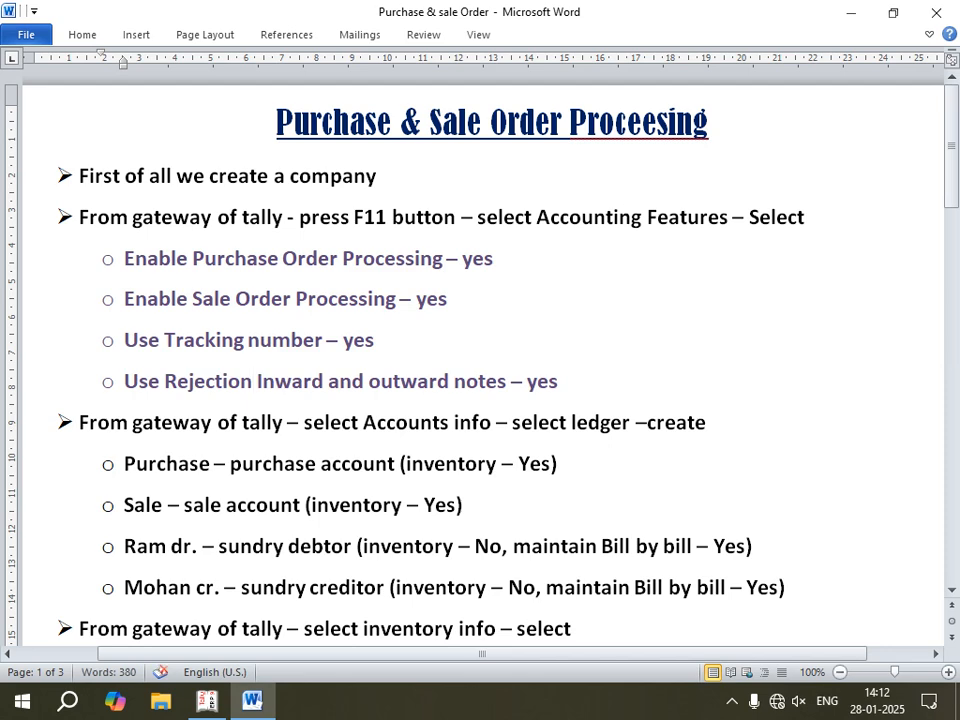
key("ctrl+s")
scroll(229, 476, "down", 1)
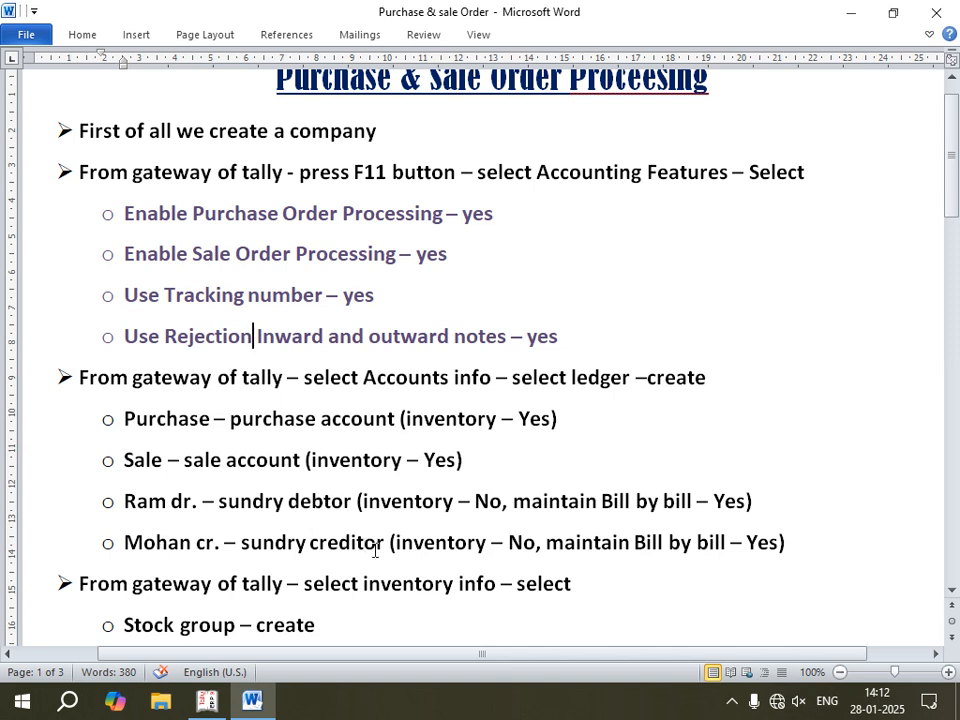
left_click(207, 703)
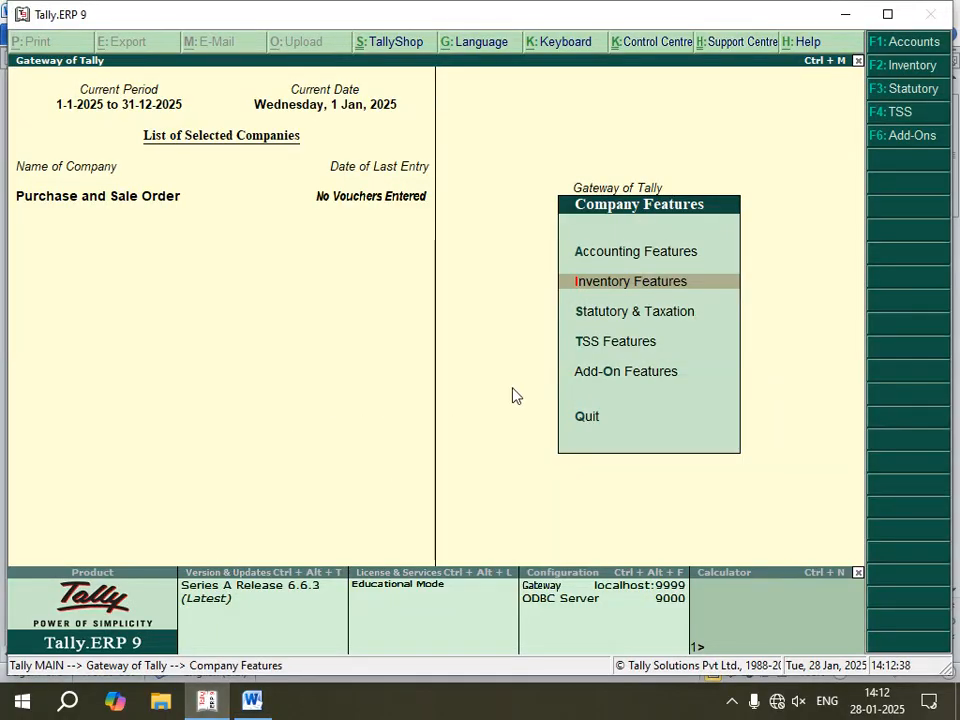
Step: Leave the company features, start creating a single ledger from the accounts information, and name it Purchase
key("Escape")
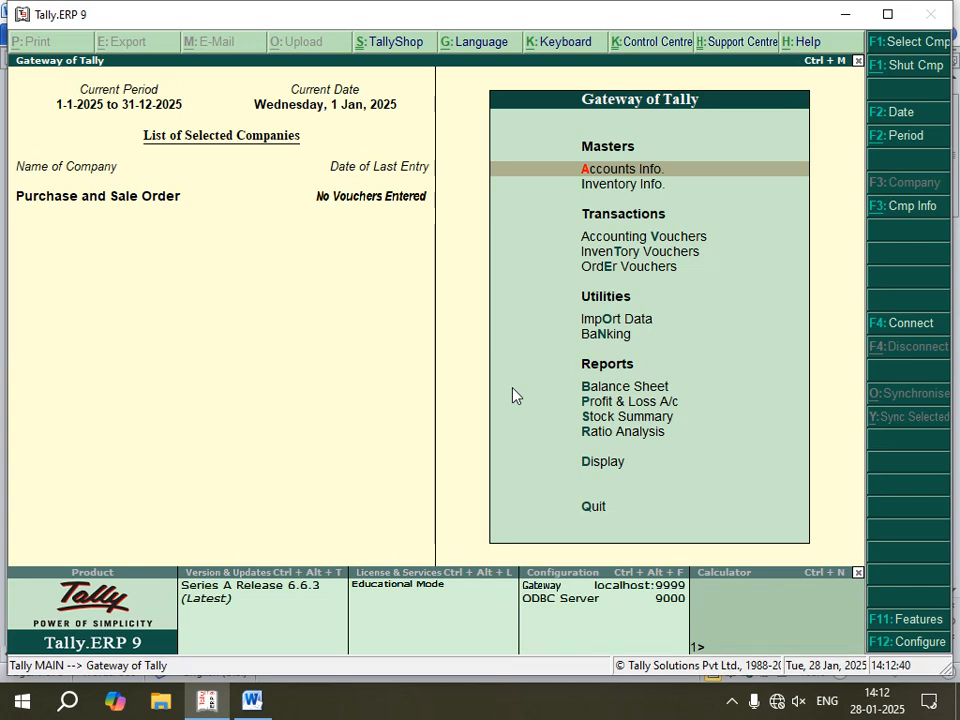
key("Return")
key("Down")
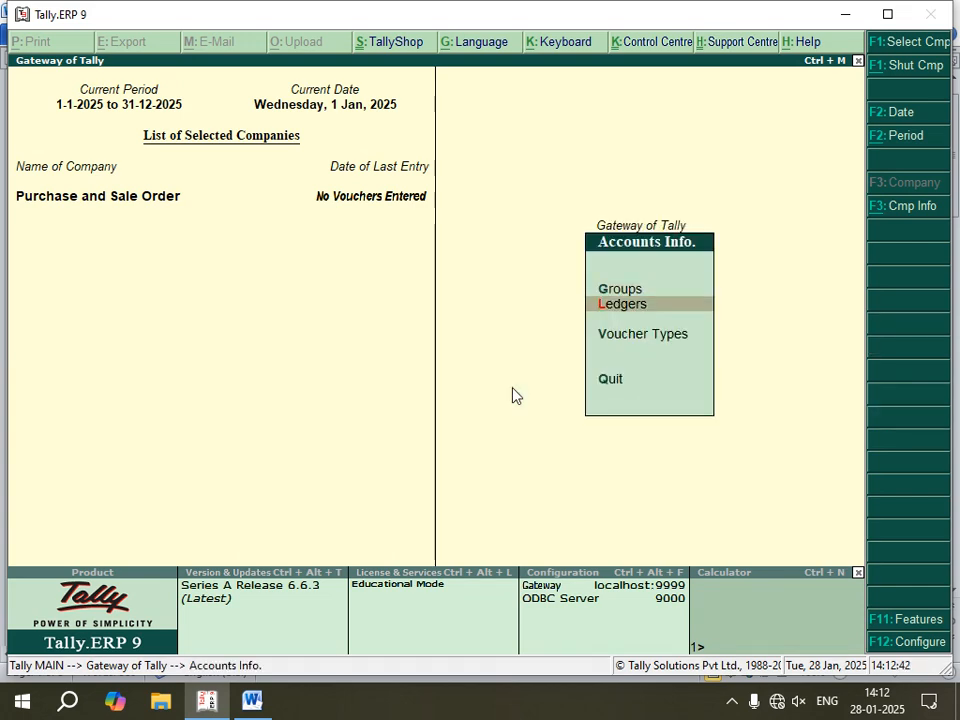
key("Return")
key("Return")
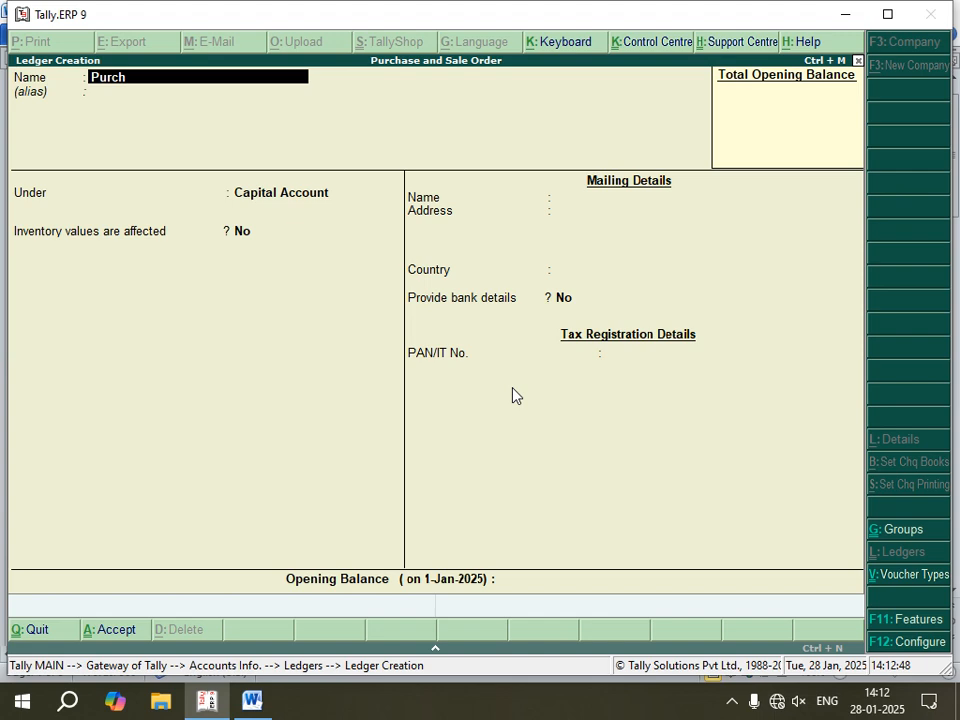
type("Purchase")
key("Return")
key("Return")
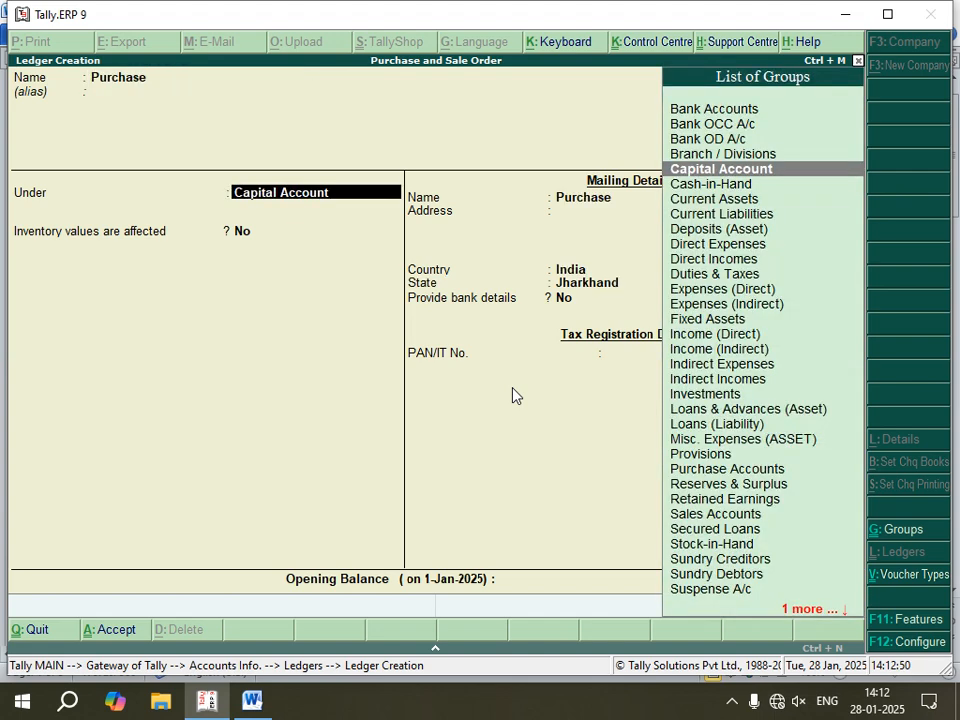
Step: Place the Purchase ledger under Purchase Accounts, keep inventory values affected as Yes, and save it
type("P")
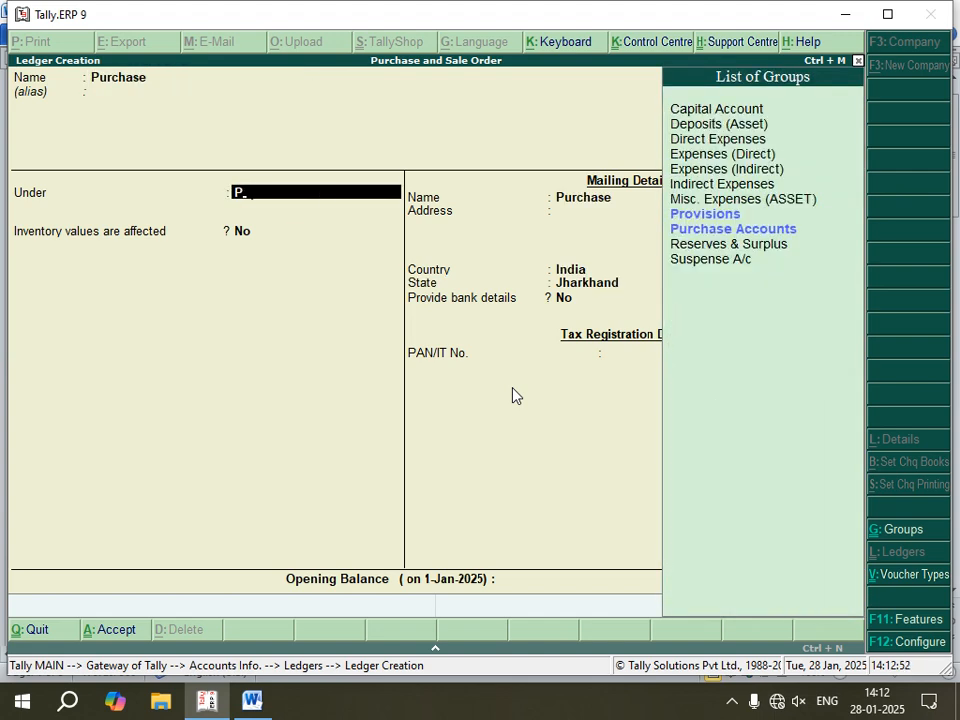
key("Down")
key("Return")
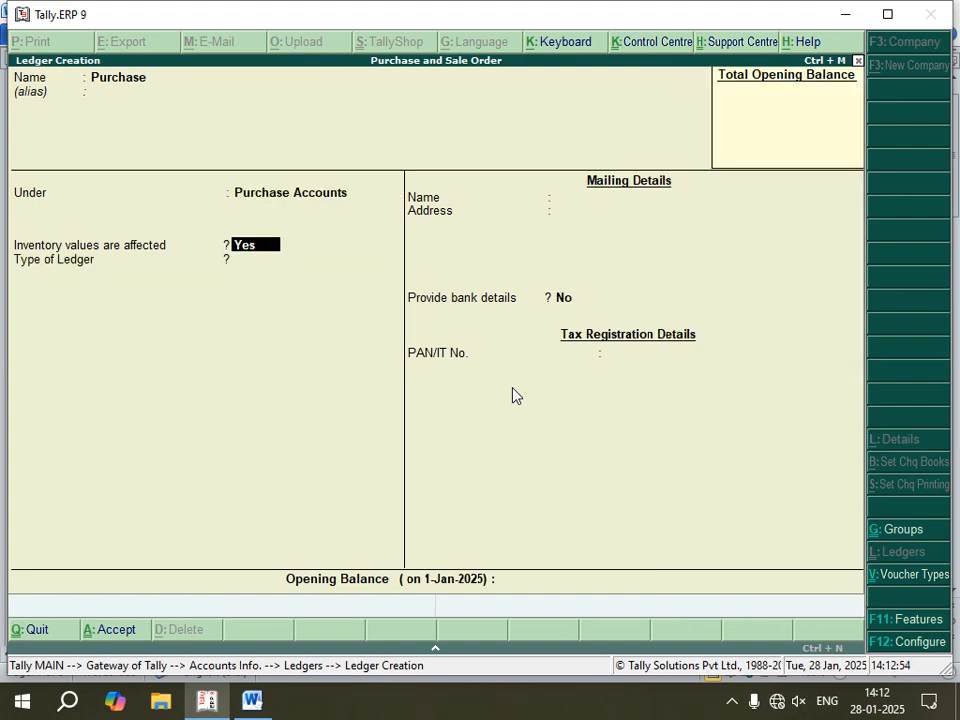
key("Return")
key("Return")
key("Return")
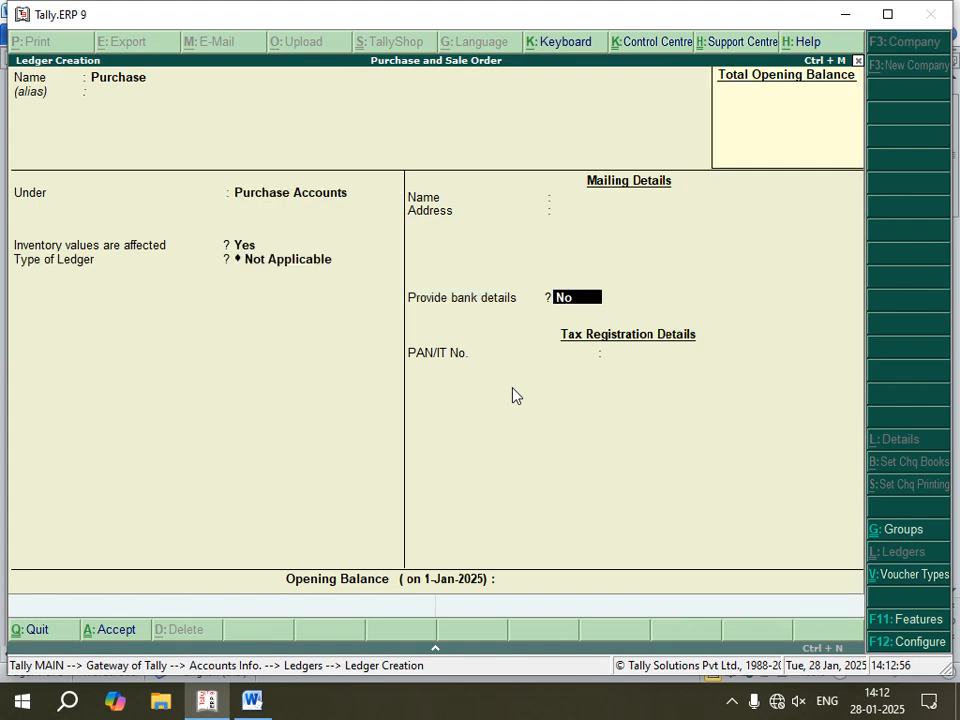
key("Return")
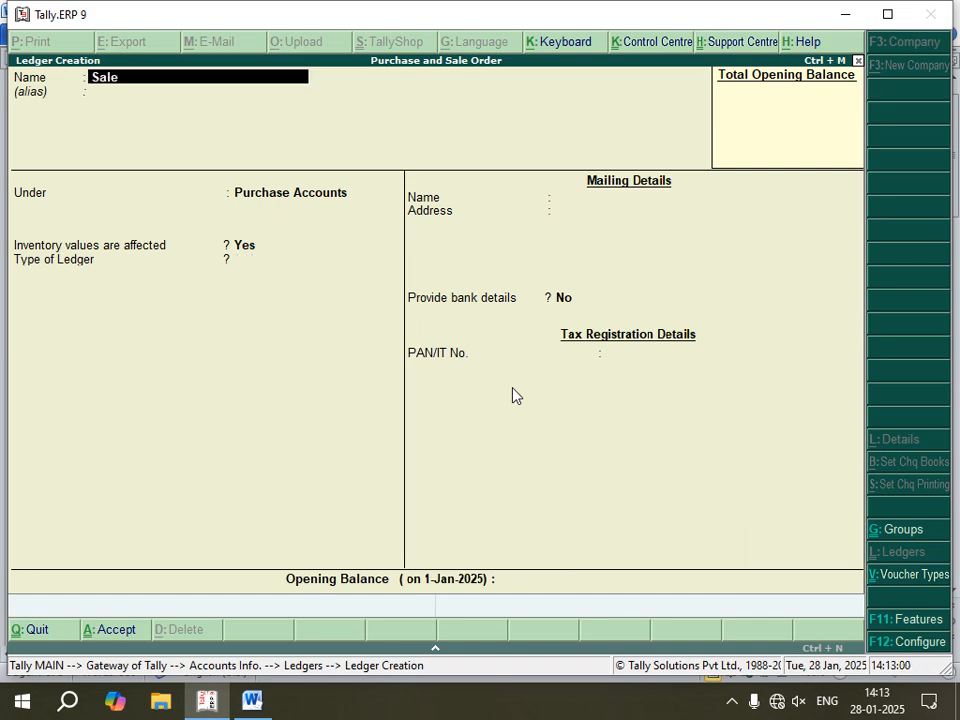
Step: Create a ledger named Sale under Sales Accounts with inventory values affected kept as Yes
key("Return")
type("S")
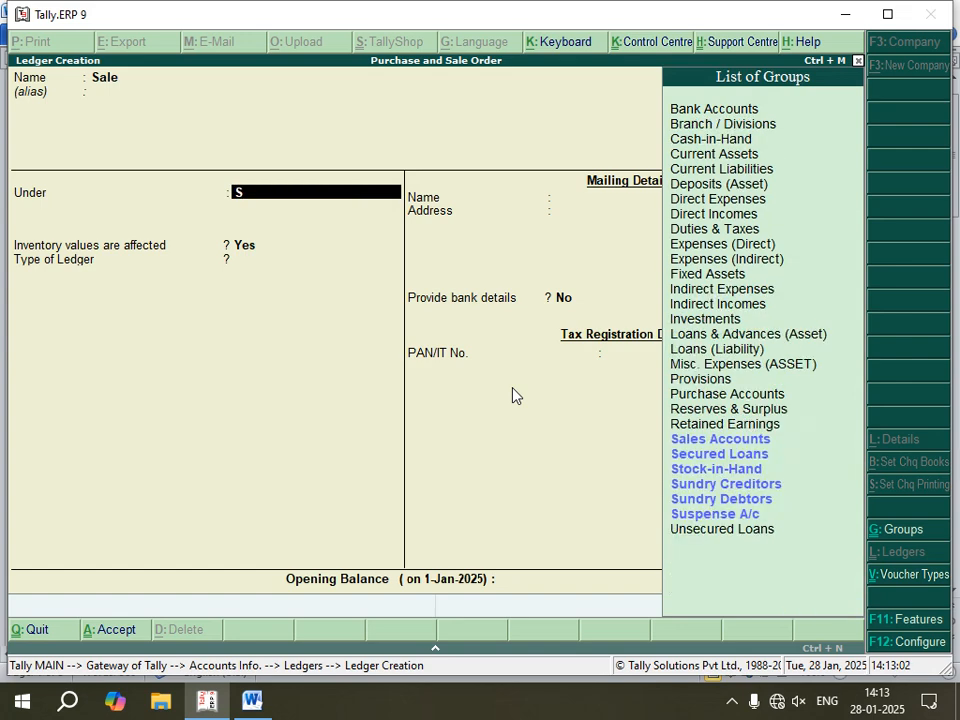
key("Return")
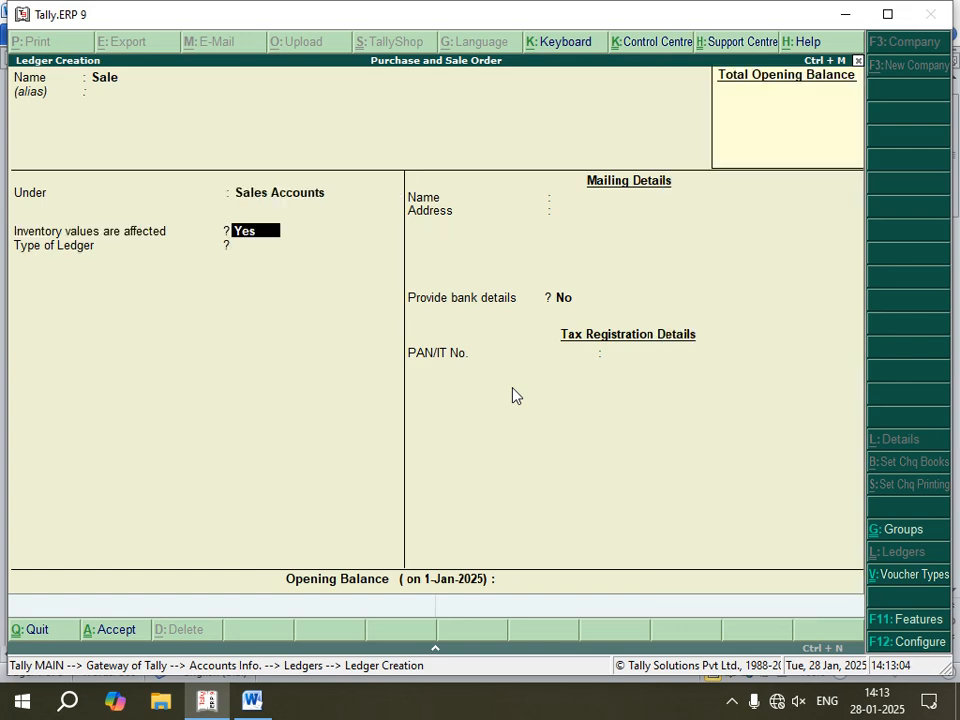
key("Return")
key("Return")
key("Return")
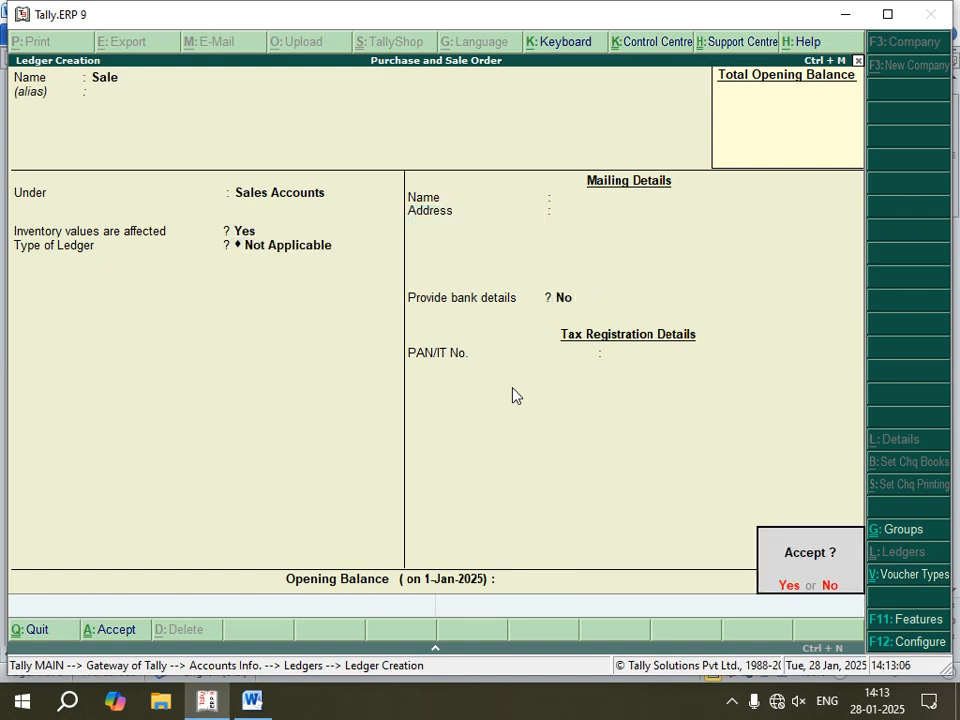
key("Return")
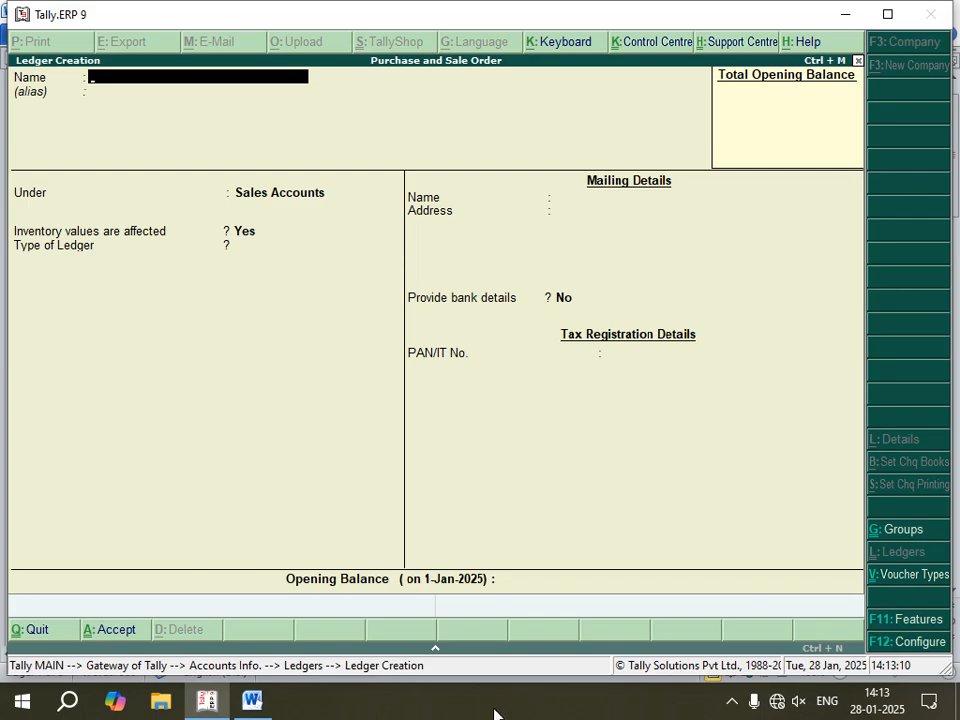
Step: Check the ledger list in the Word notes, return to Tally.ERP 9, and enter the debtor's ledger name under Sundry Debtors
left_click(256, 700)
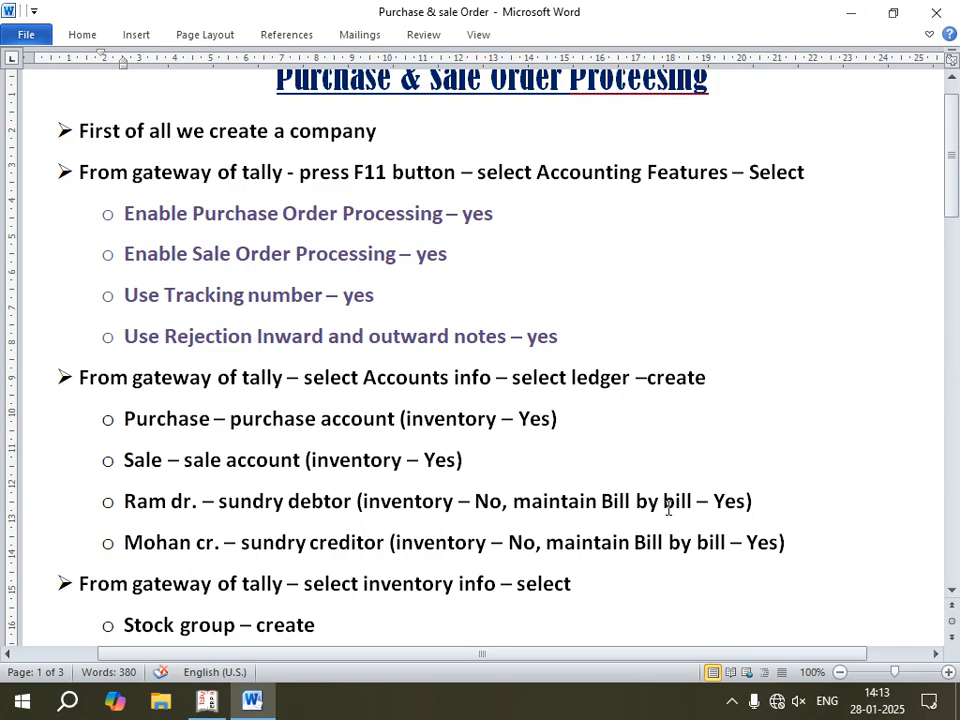
left_click(211, 700)
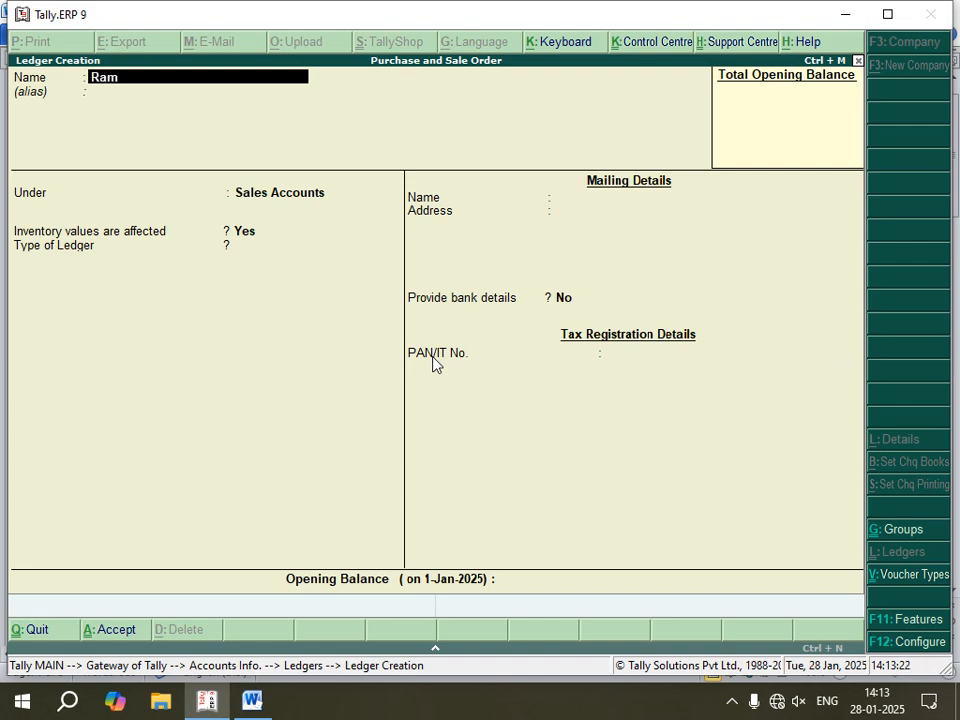
type("Dr")
key("Return")
type("S")
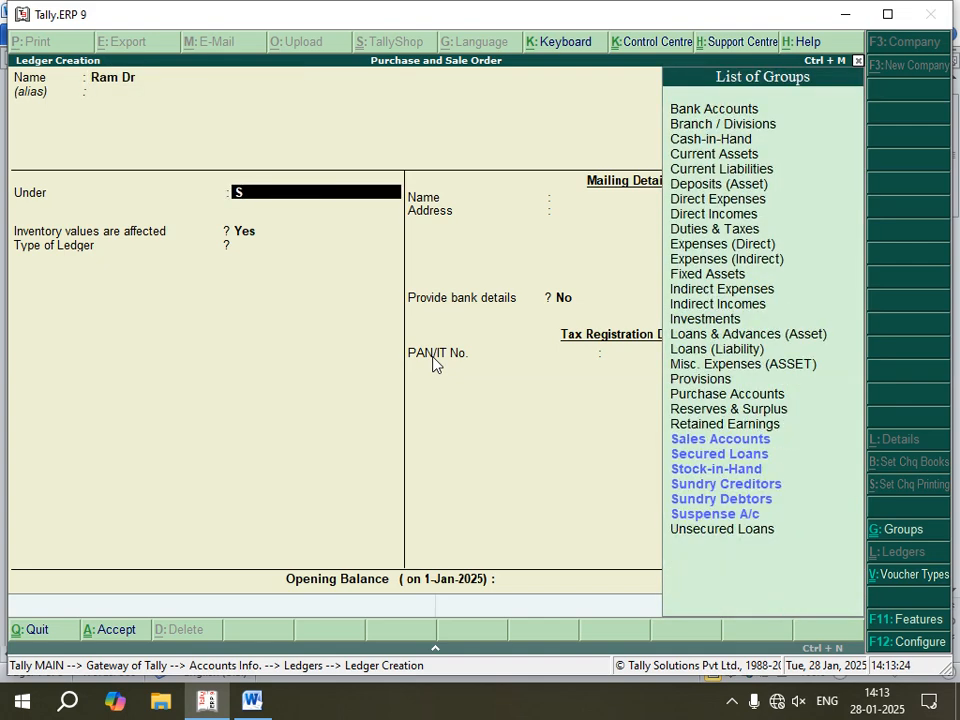
key("Down")
key("Down")
key("Down")
key("Down")
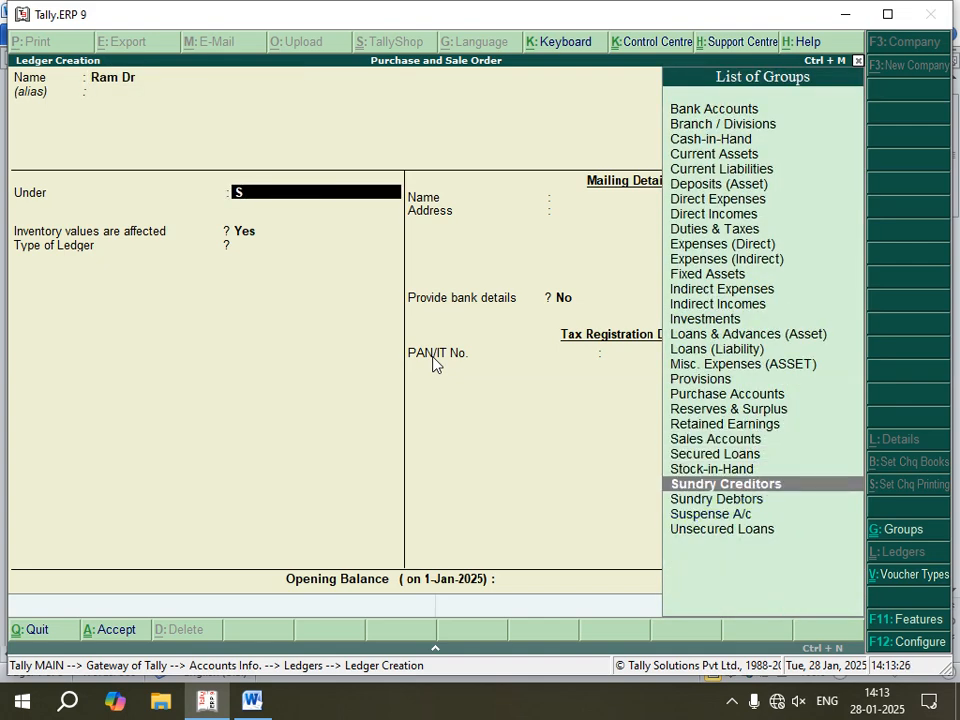
key("Return")
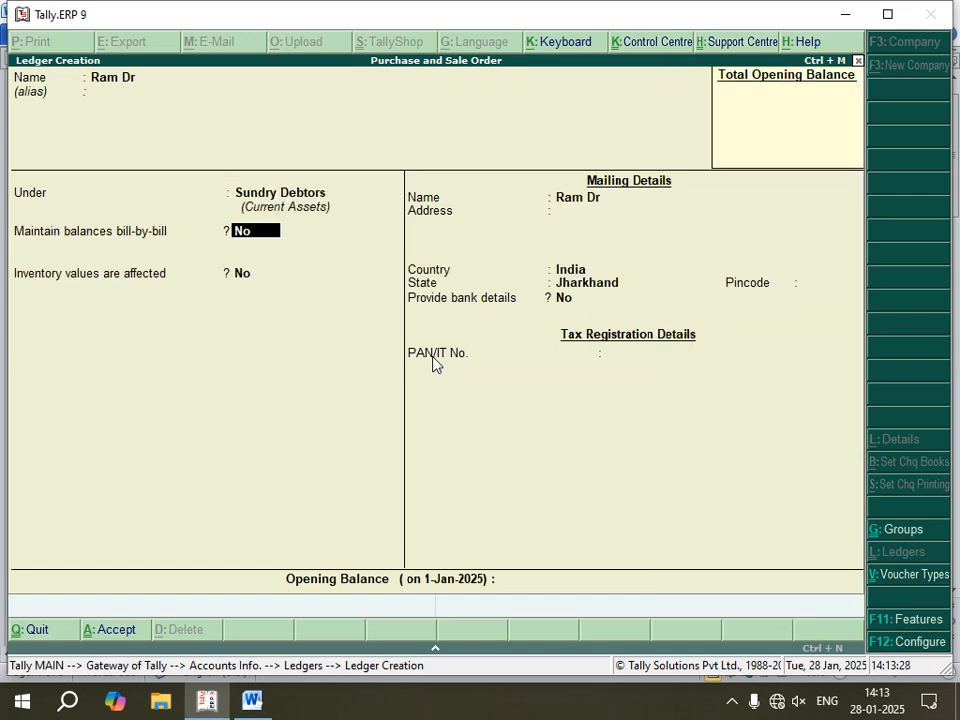
Step: Set the debtor ledger to maintain balances bill-by-bill, keep inventory values affected as No and the default mailing details, and save it
type("y")
key("Return")
key("Return")
key("Return")
key("Return")
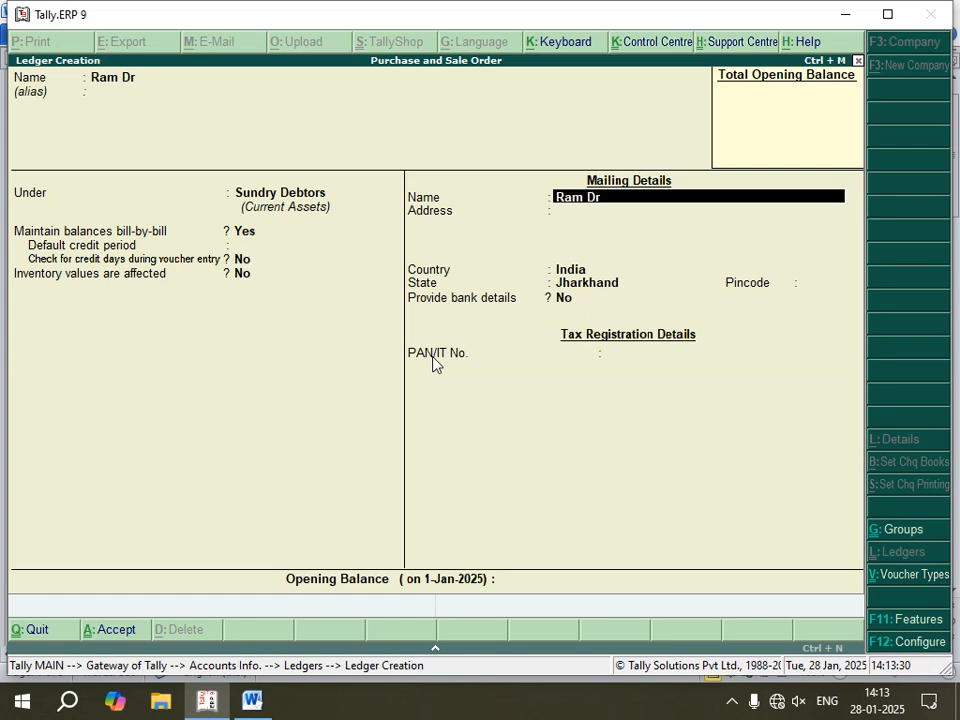
key("Return")
key("Return")
key("Return")
key("Return")
key("Return")
key("Return")
key("Return")
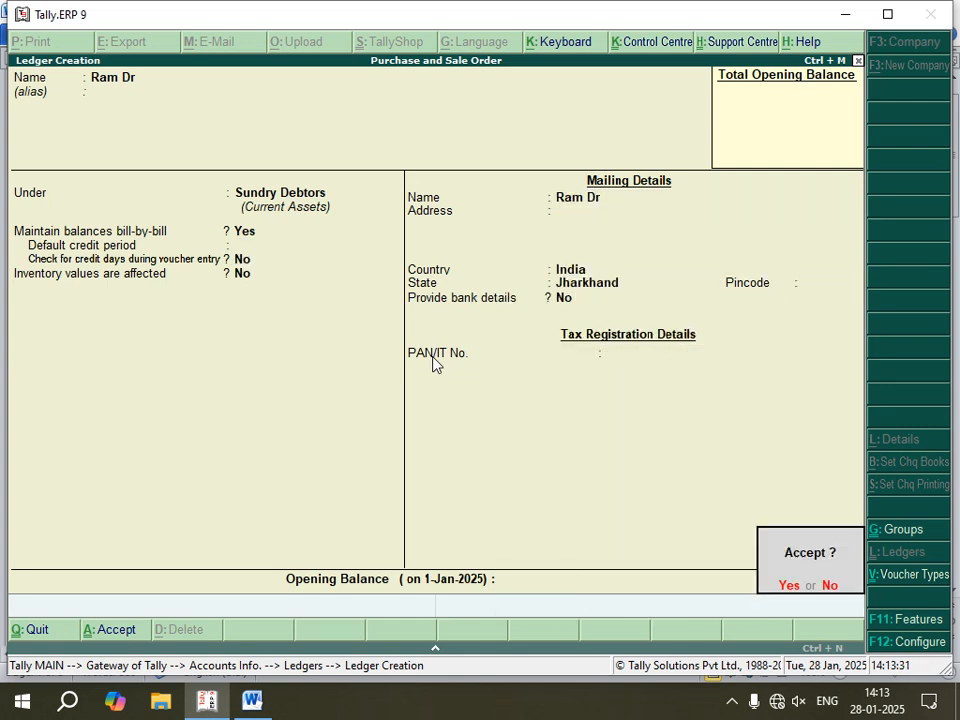
key("Return")
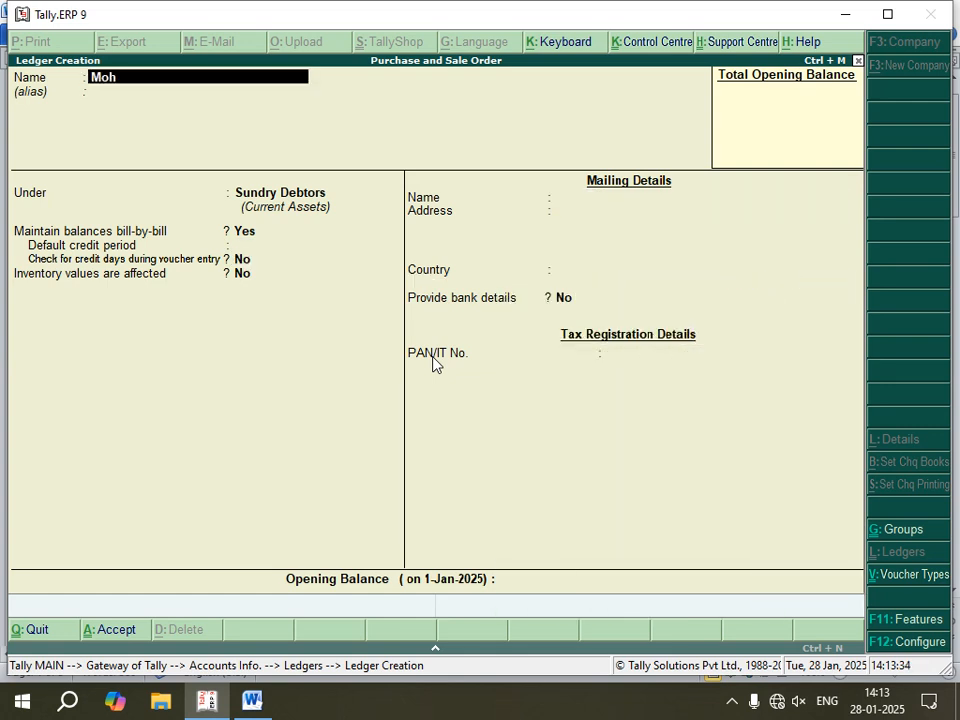
Step: Enter the creditor's ledger name from the notes and place the ledger under Sundry Creditors
key("Return")
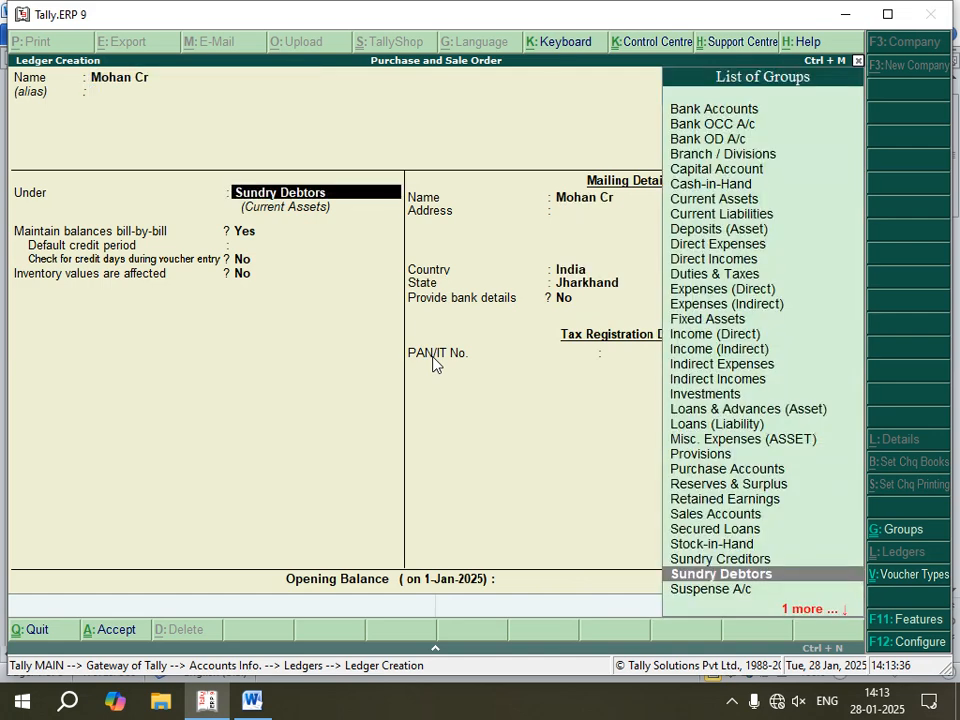
type("s")
key("Up")
key("Up")
key("Up")
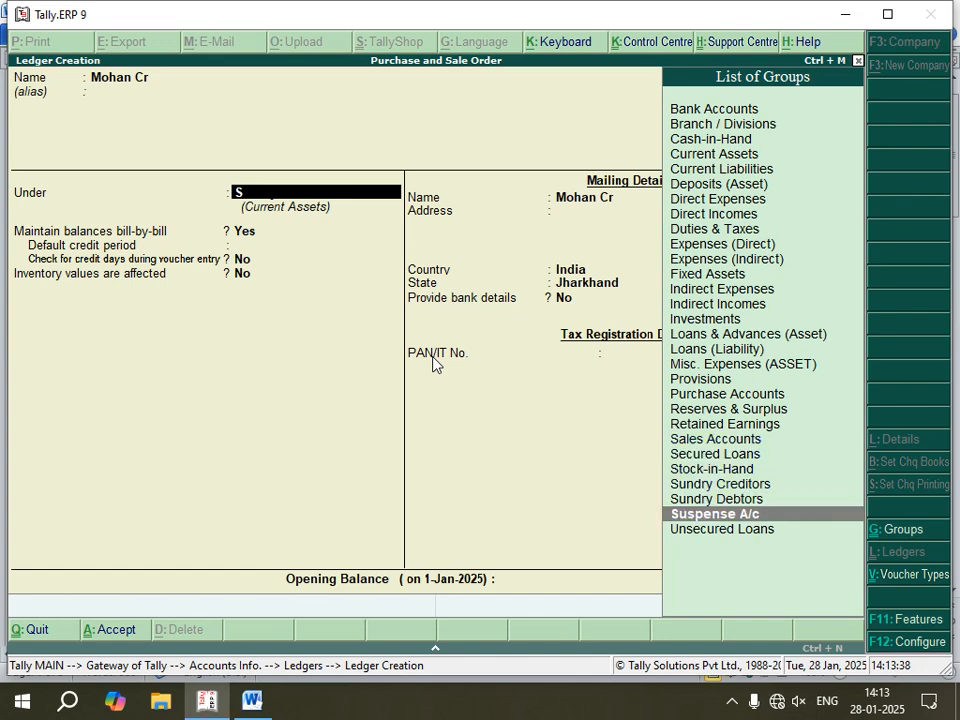
key("Return")
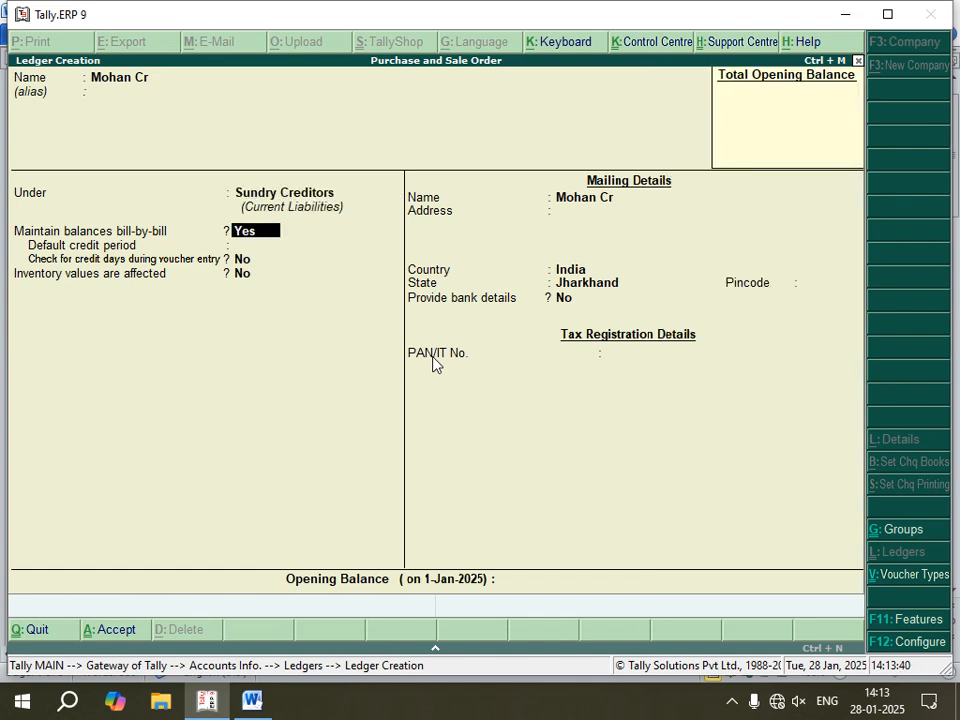
Step: Keep bill-by-bill balances as Yes and inventory values affected as No for the creditor ledger, and save it
key("Return")
key("Return")
key("Return")
key("Return")
key("Return")
key("Return")
key("Return")
key("Return")
key("Return")
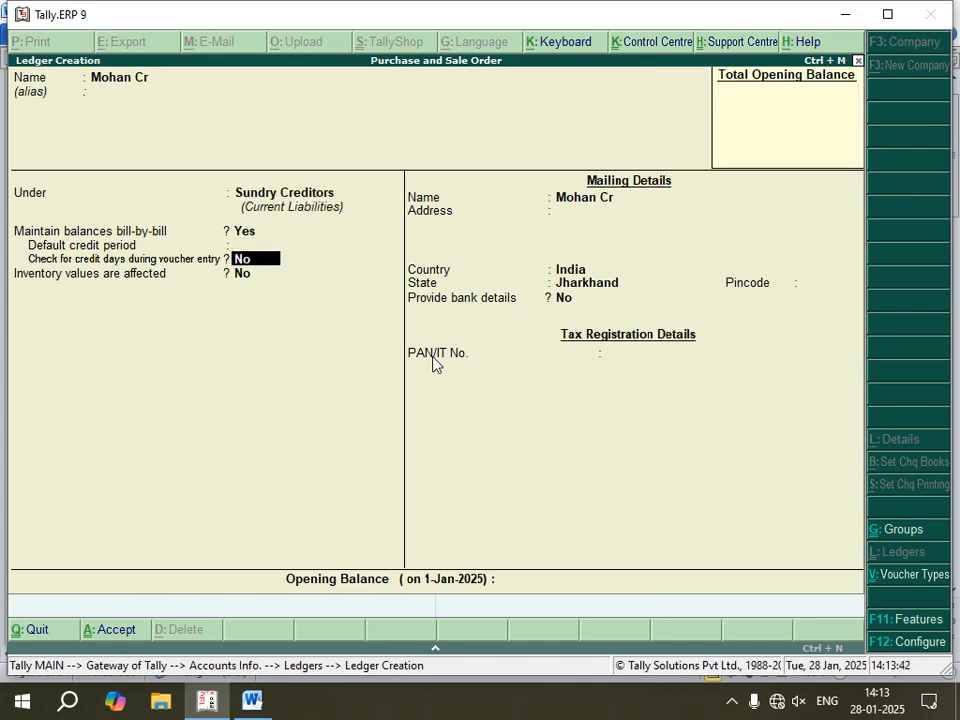
key("Return")
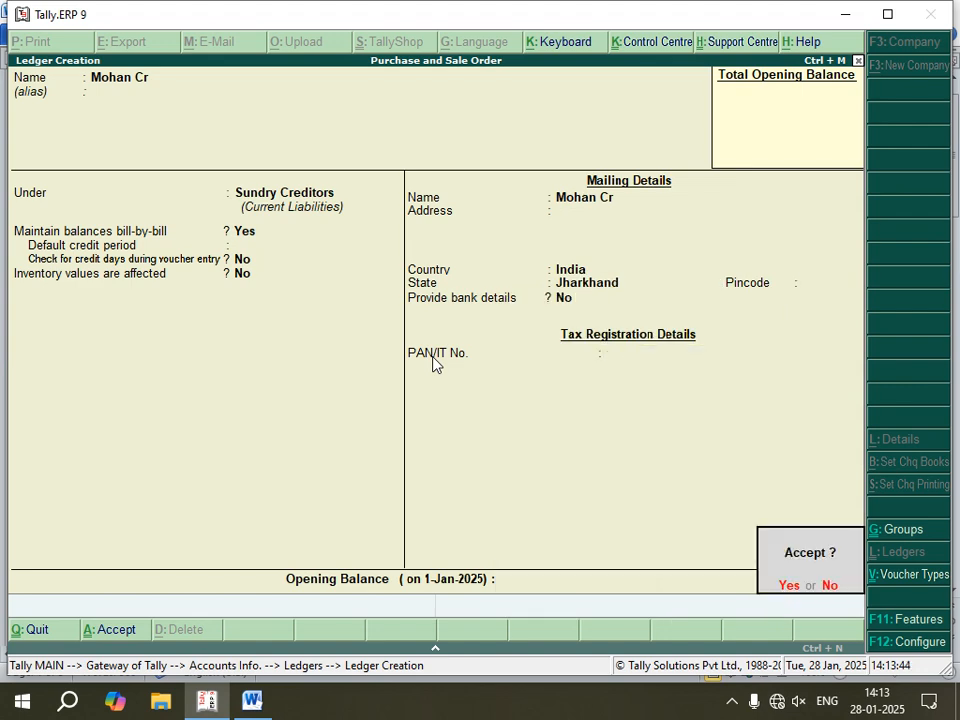
key("Return")
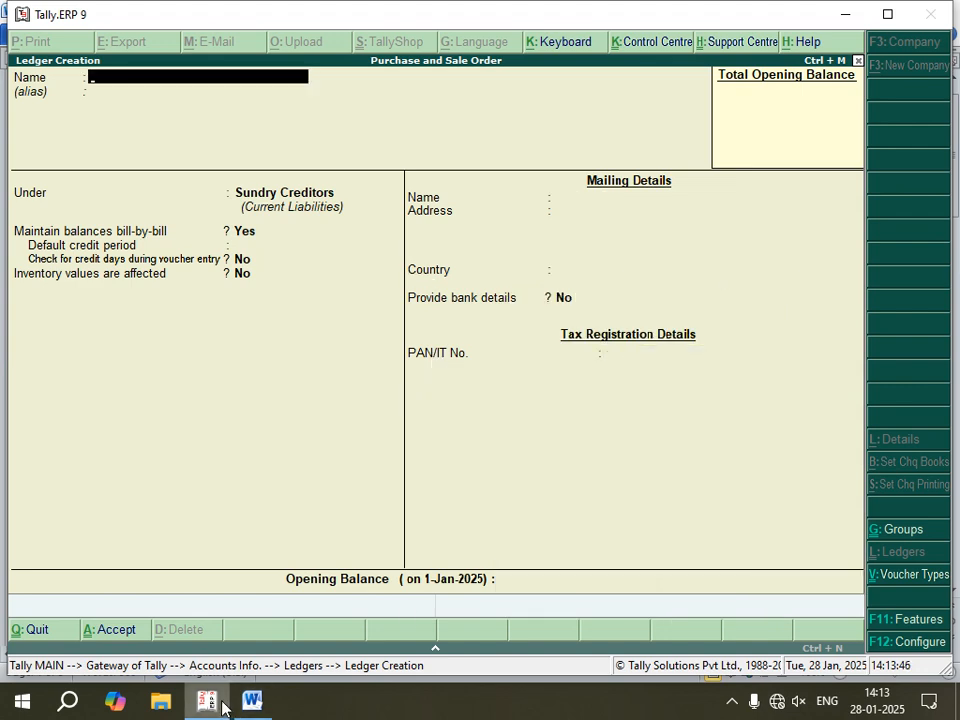
Step: Review the stock group, unit and stock item steps in the Word notes, and exit ledger creation to the Gateway of Tally
left_click(252, 701)
scroll(290, 550, "down", 8)
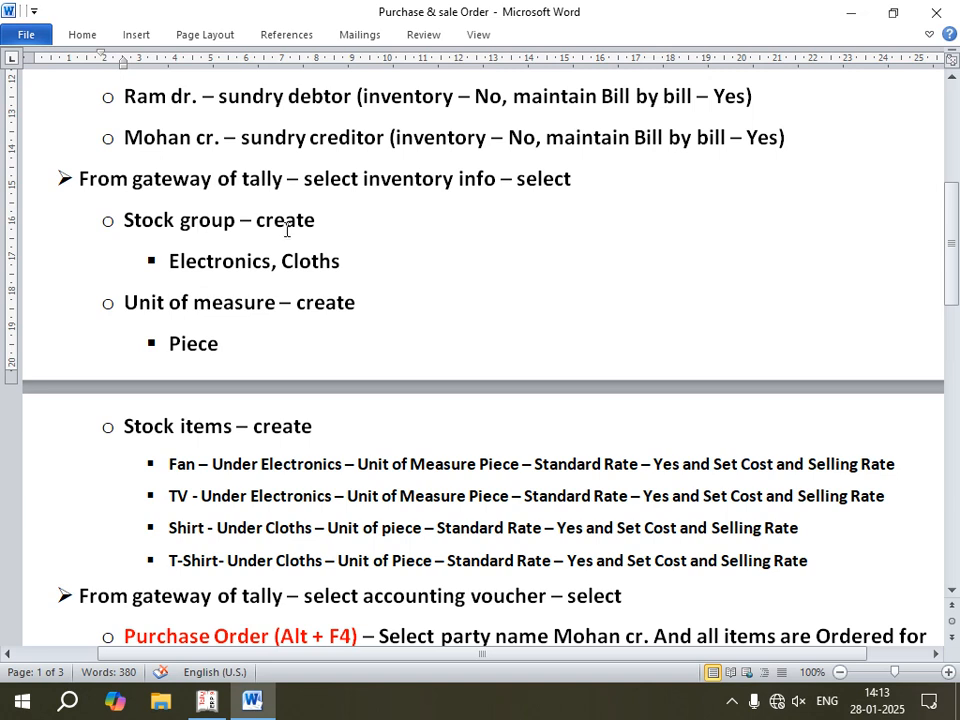
scroll(270, 255, "down", 1)
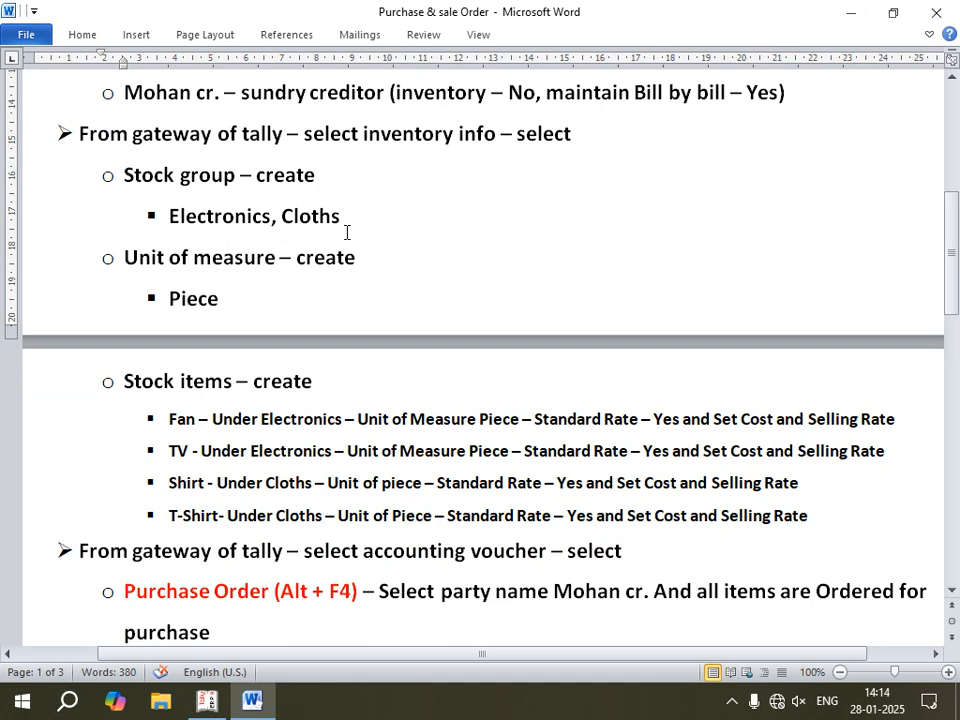
left_click(209, 703)
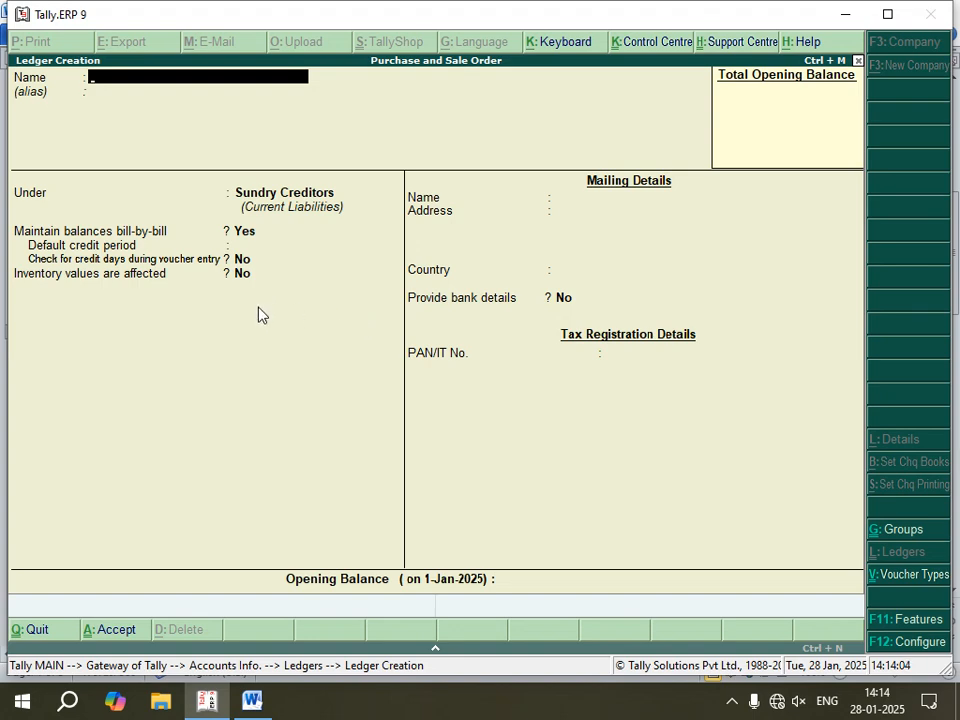
key("Escape")
key("Escape")
key("Escape")
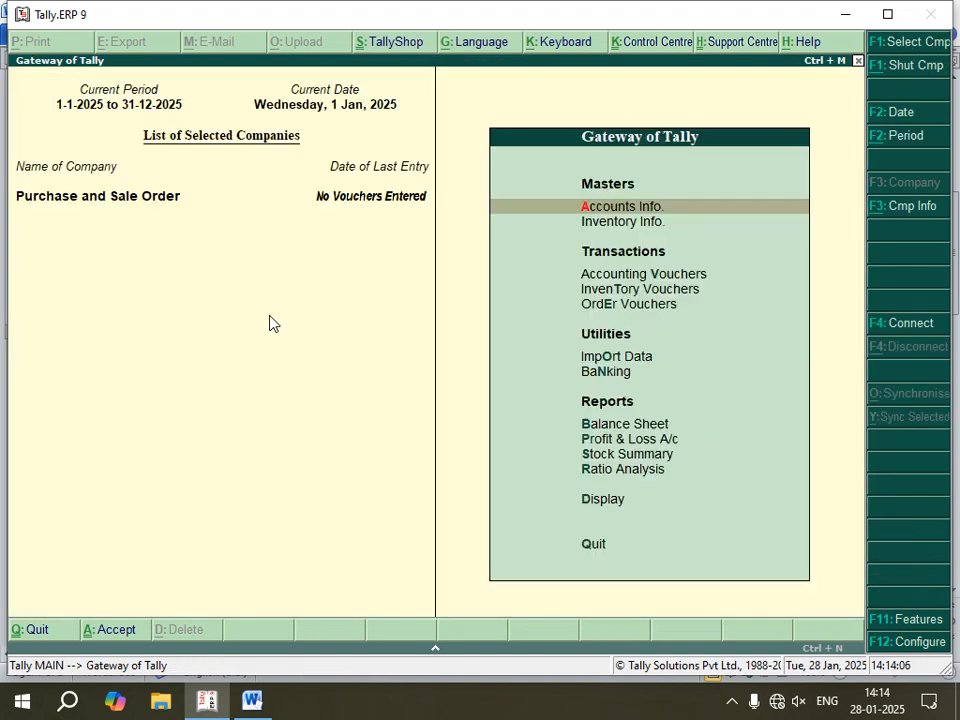
Step: Consult the Word notes and create a stock group named Electronics under Primary, with quantities of items added set to No
left_click(252, 702)
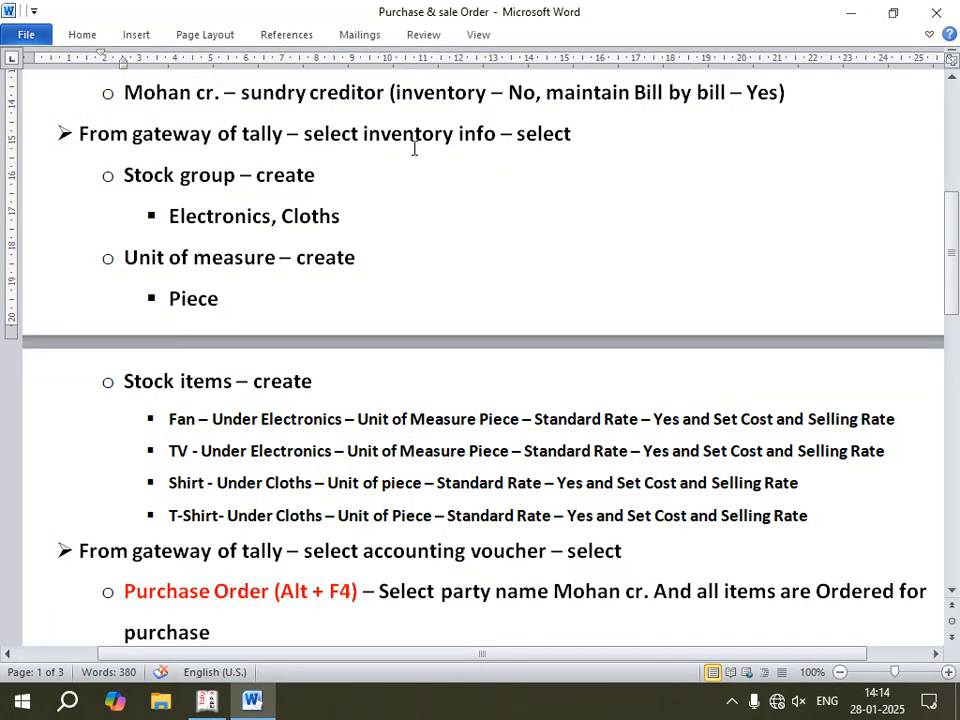
left_click(206, 702)
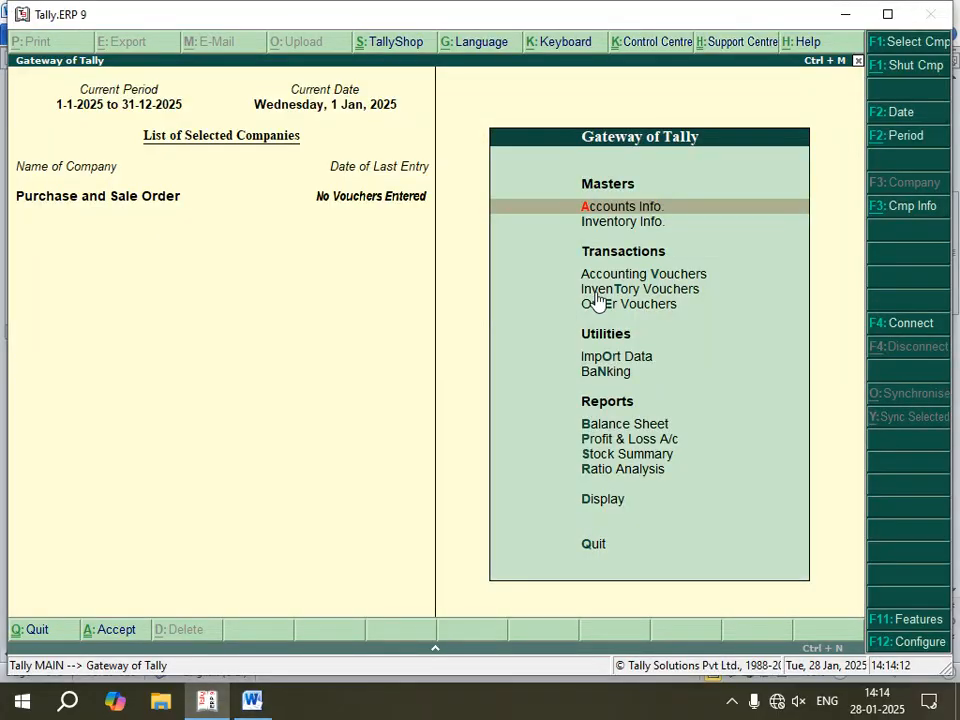
key("i")
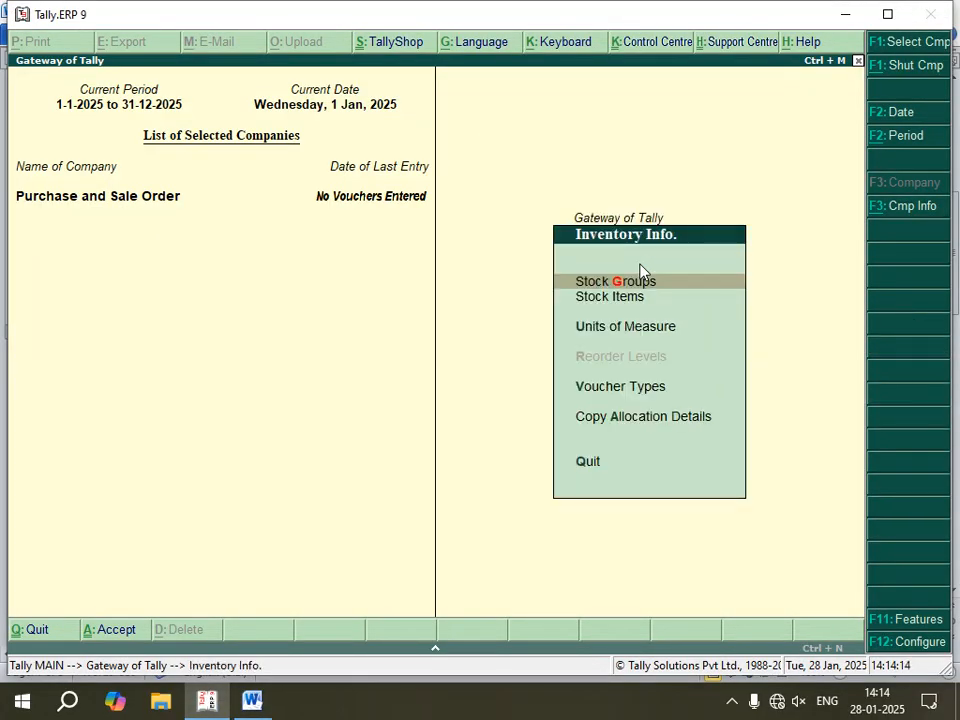
key("Return")
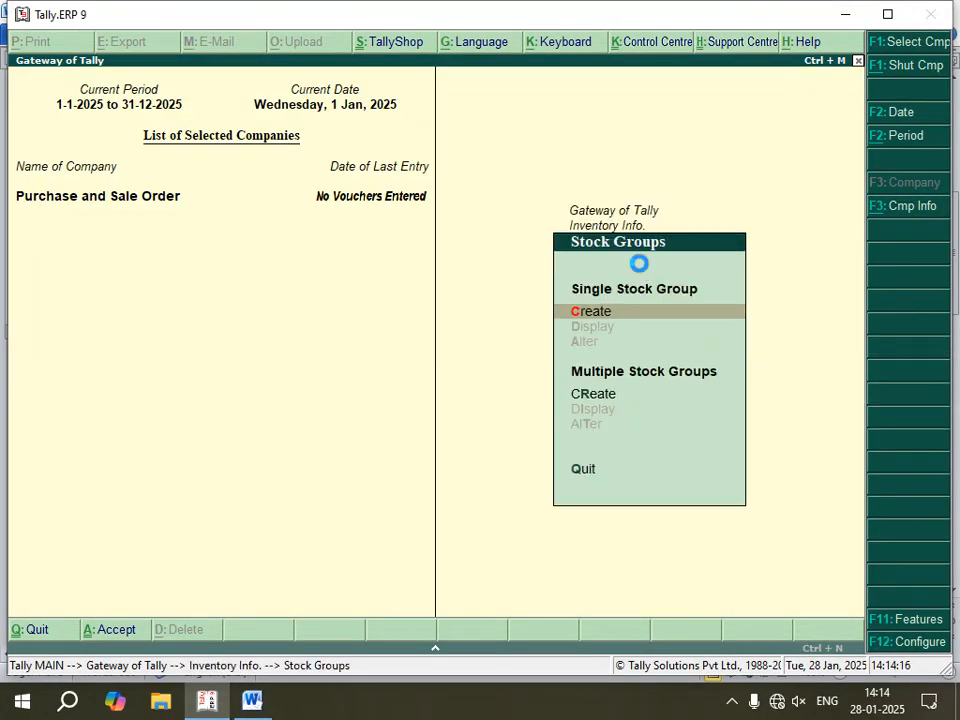
key("Return")
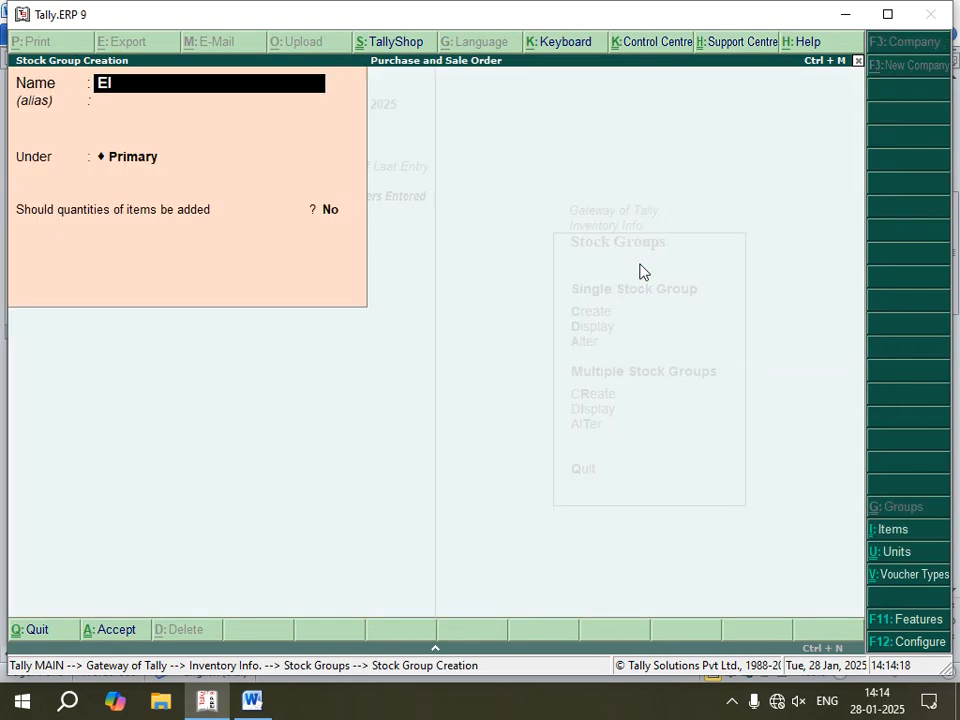
type("Electronics")
key("Return")
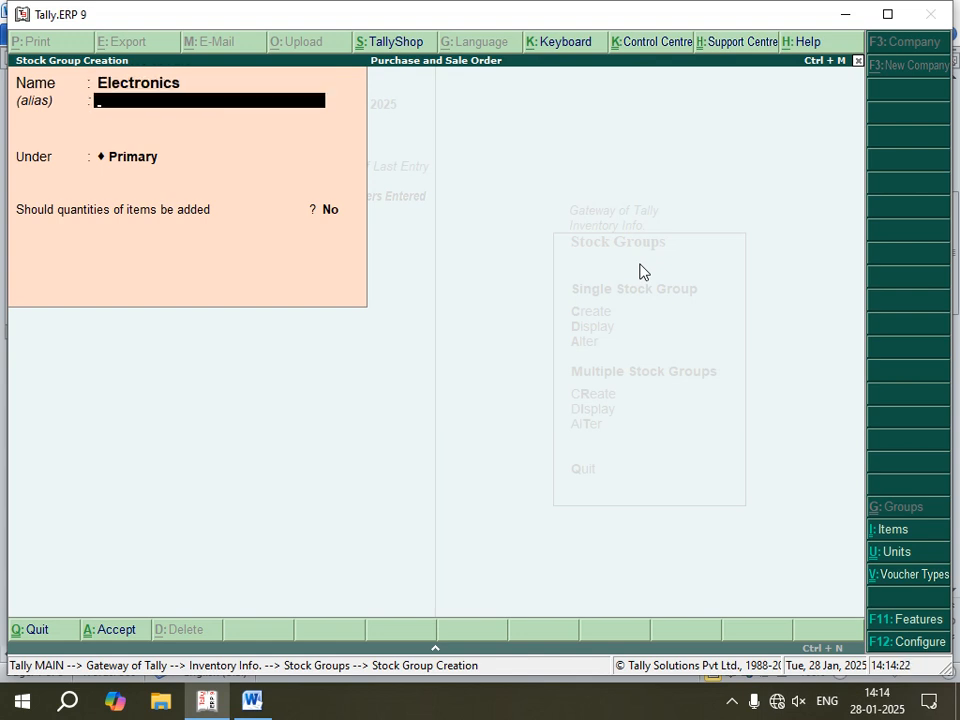
key("Return")
key("Return")
key("Return")
key("Return")
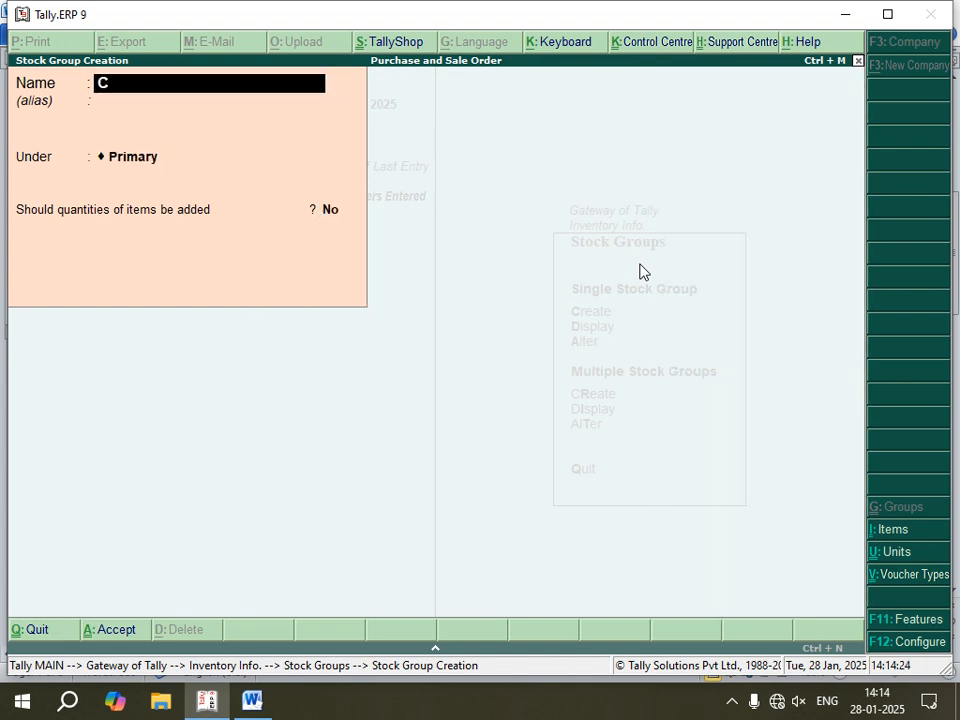
Step: Create a second stock group named Cloths under Primary and return to Inventory Info
key("Return")
key("Return")
key("Return")
key("Return")
key("Escape")
key("Return")
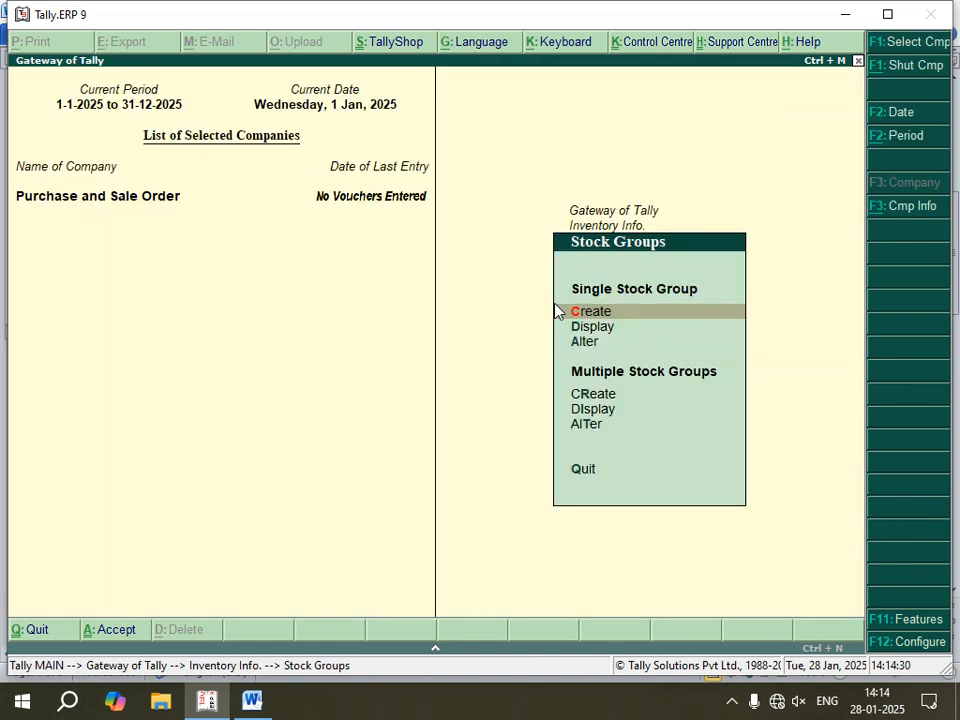
key("Escape")
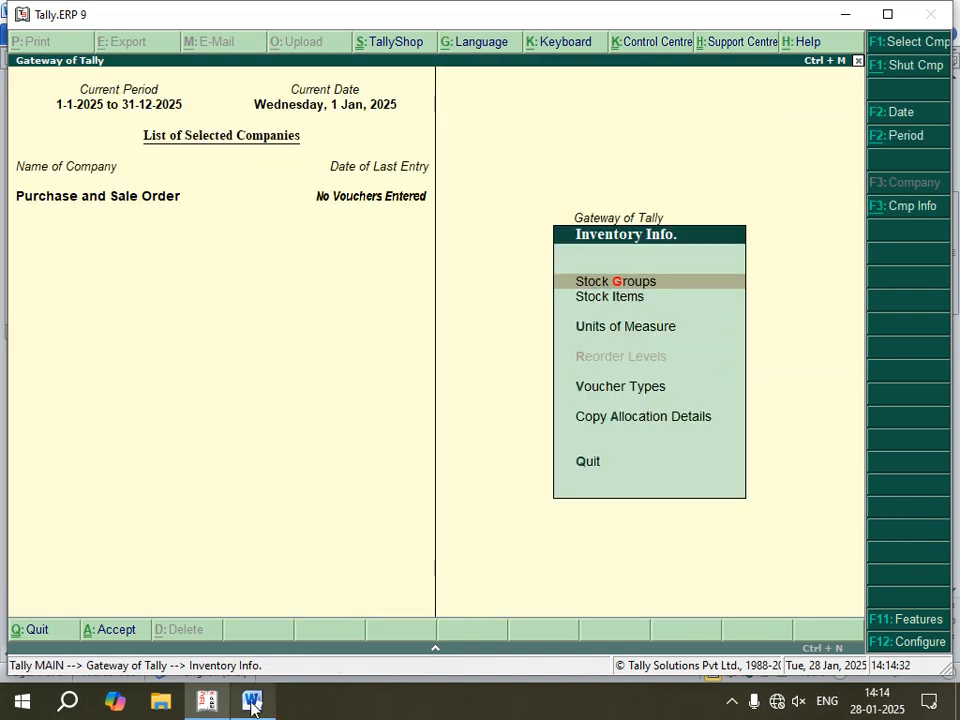
Step: Check the notes and create a simple unit of measure with symbol pcs, no formal name and 0 decimal places, returning to Inventory Info
left_click(252, 705)
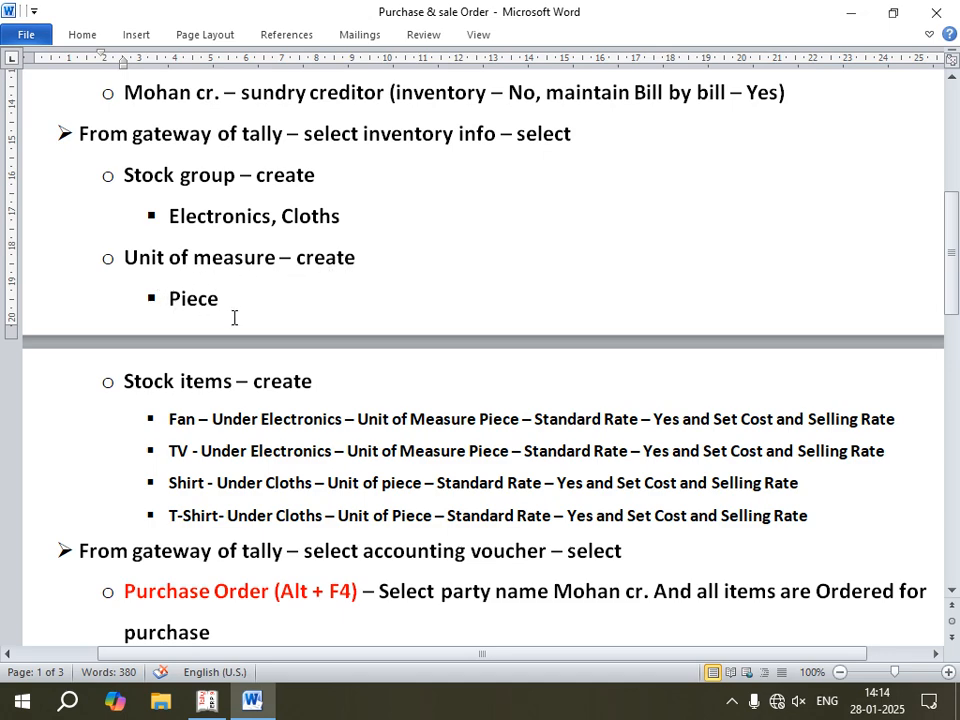
left_click(207, 703)
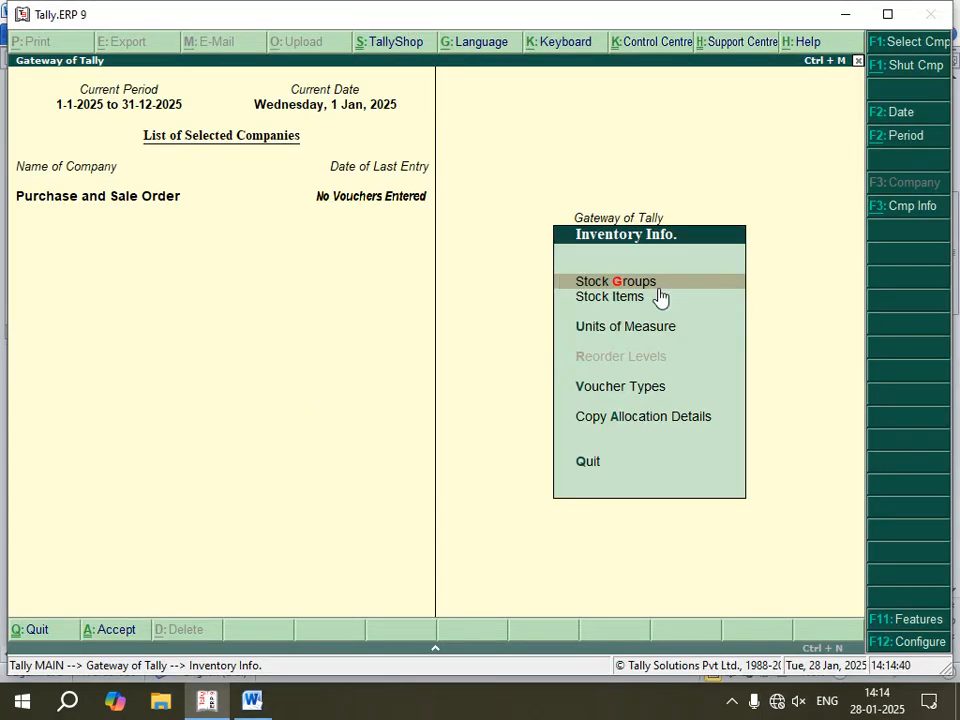
key("Down")
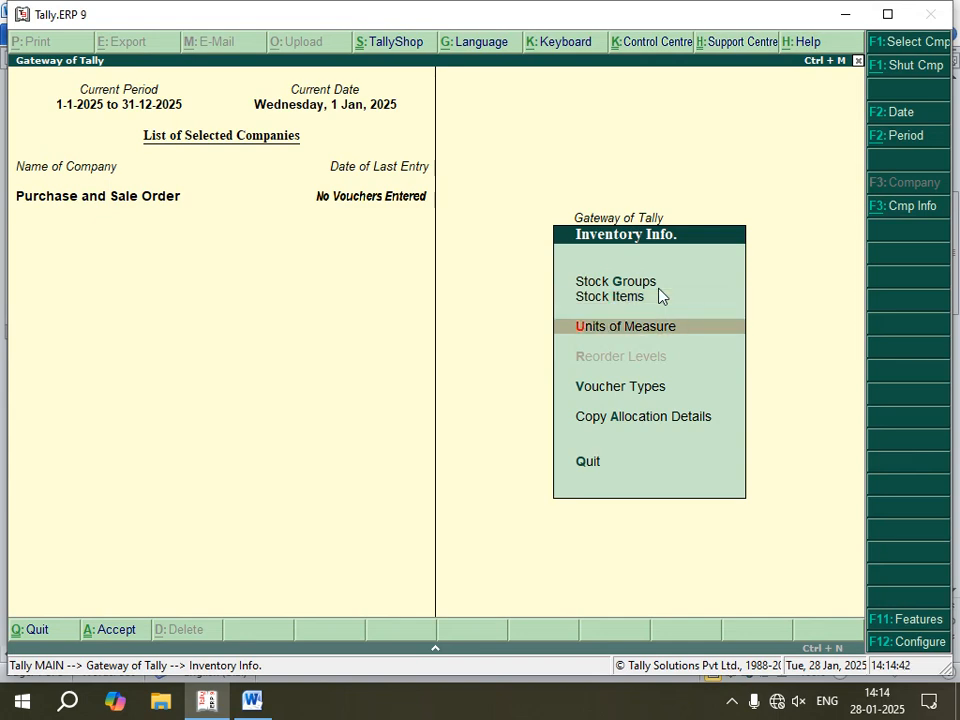
key("Return")
key("Return")
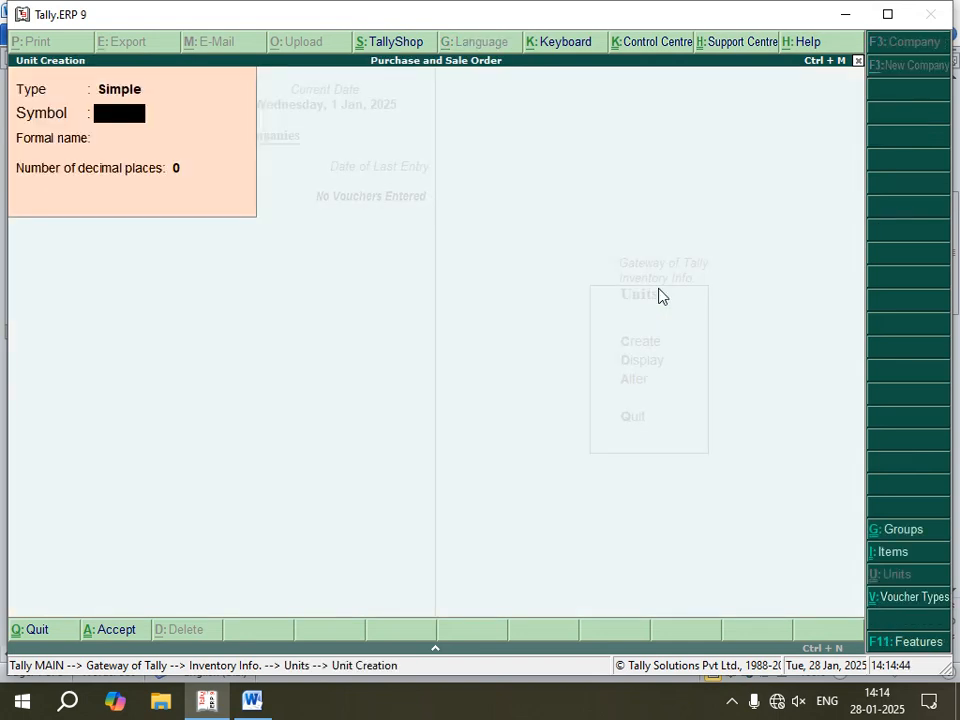
type("pcs")
key("Return")
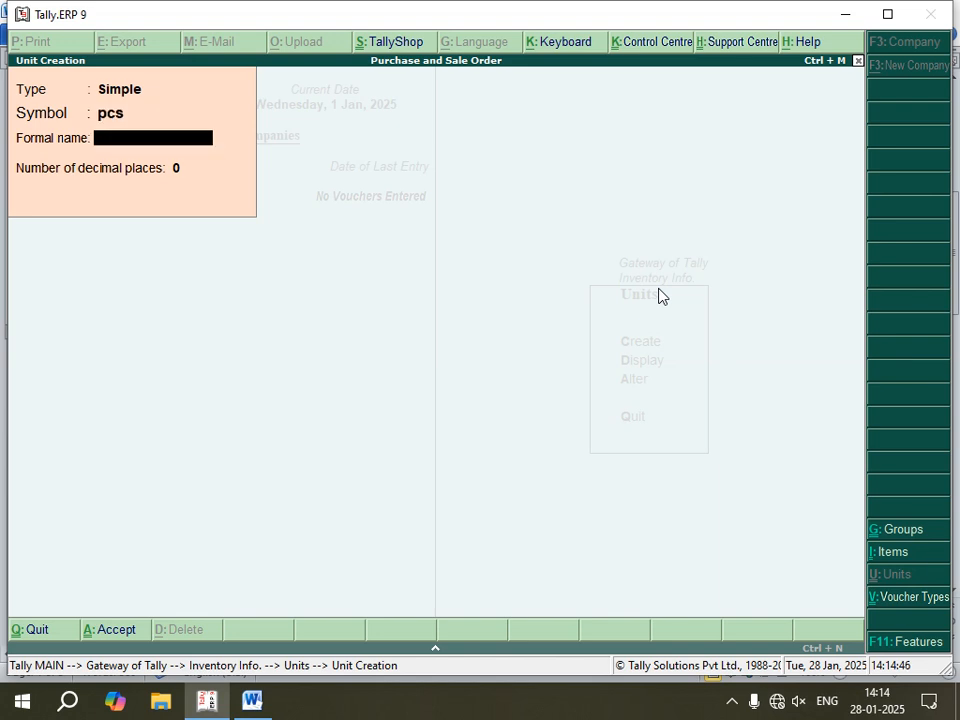
key("Return")
key("Return")
key("Return")
key("Escape")
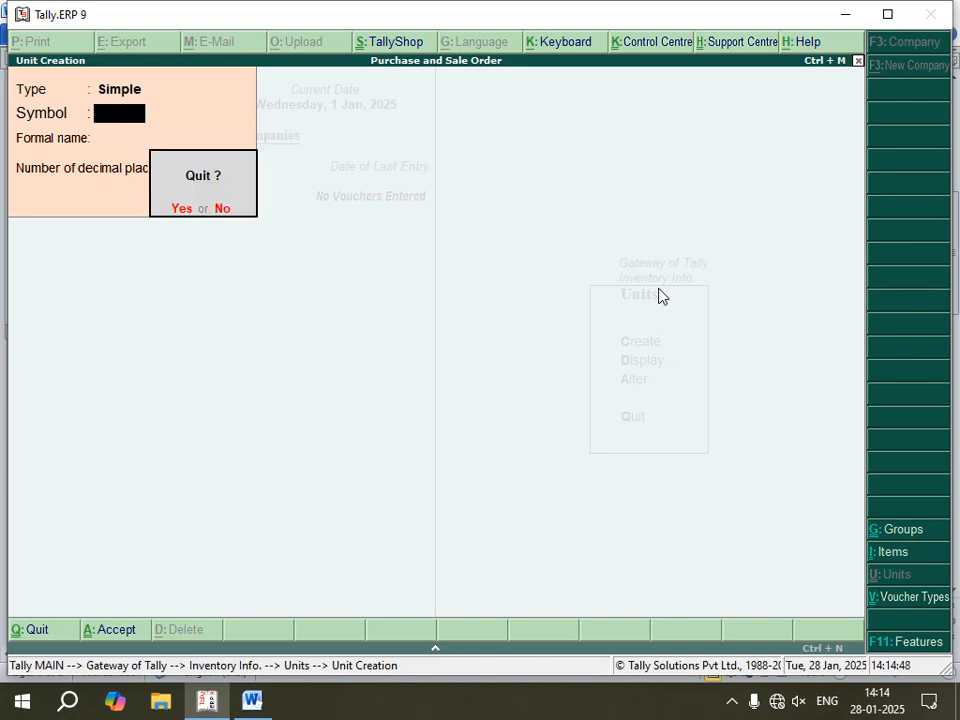
key("Return")
key("Escape")
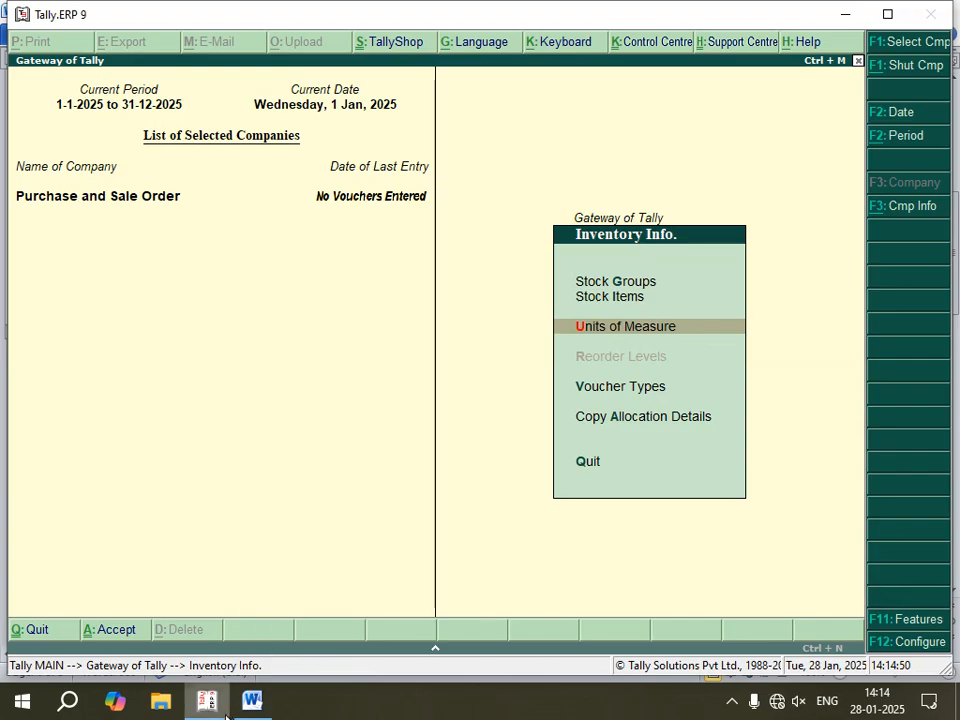
Step: Check the stock item list in the notes and start a stock item named Fan under the Electronics group
left_click(252, 701)
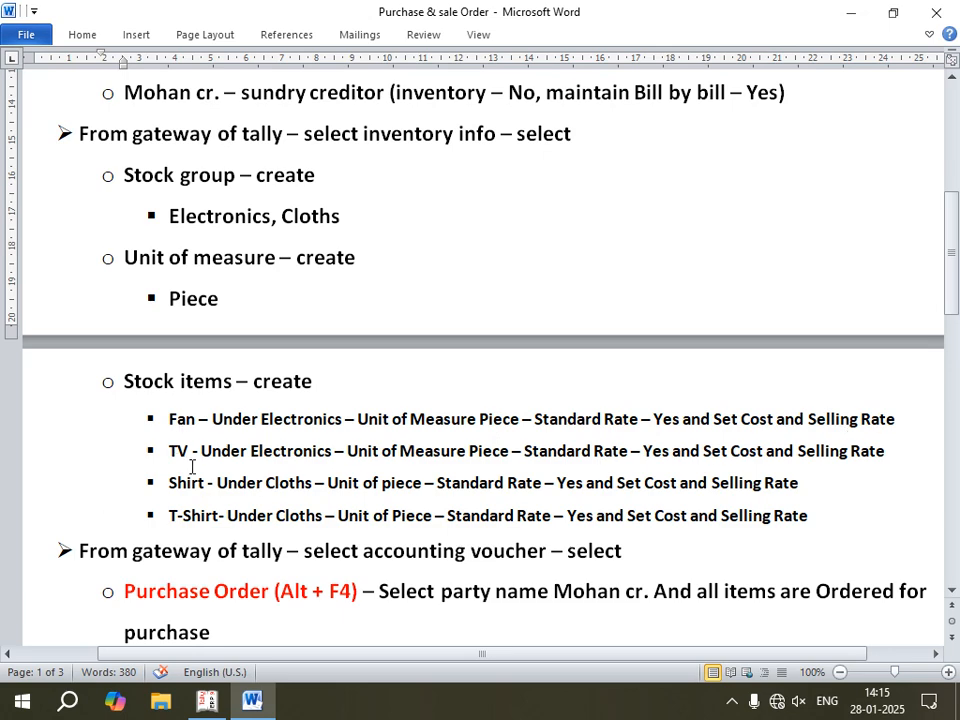
left_click(205, 705)
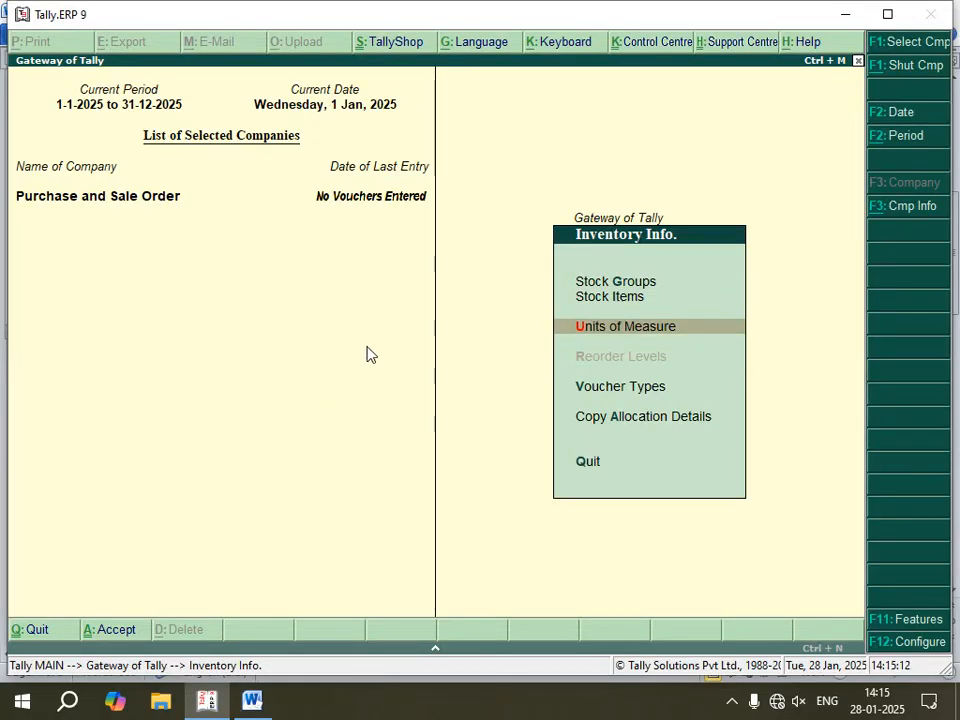
key("Up")
key("Return")
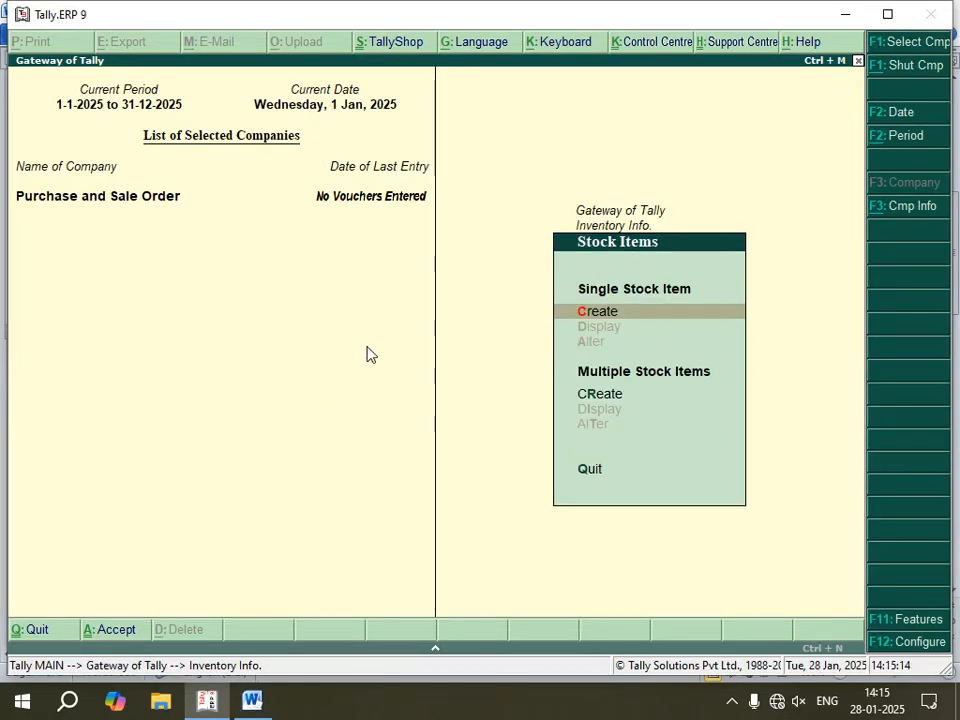
key("Return")
type("Fan")
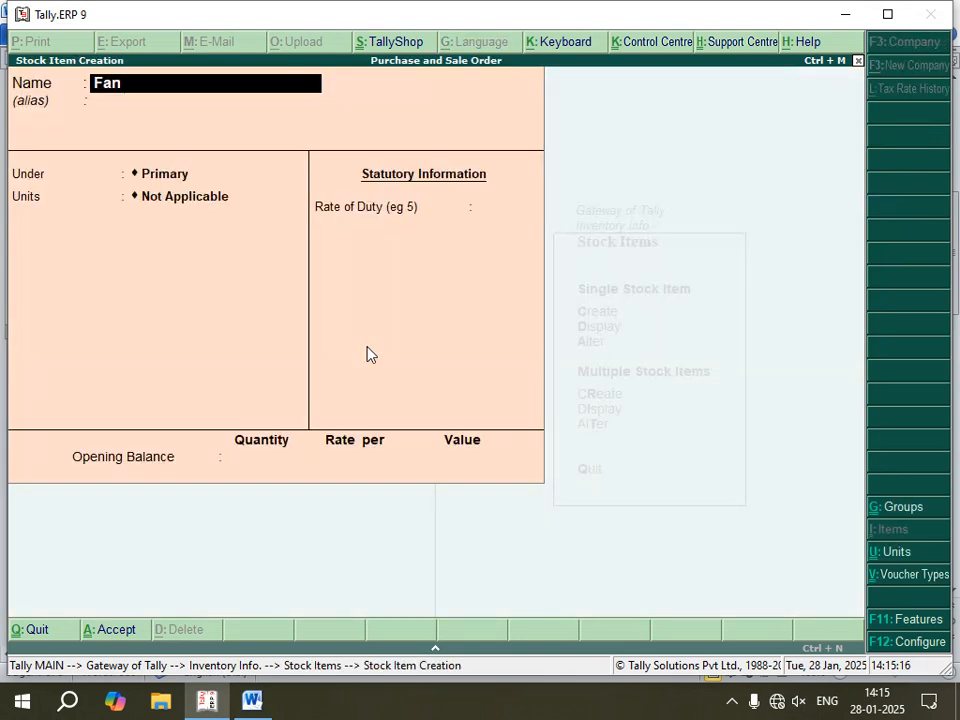
key("Return")
key("Return")
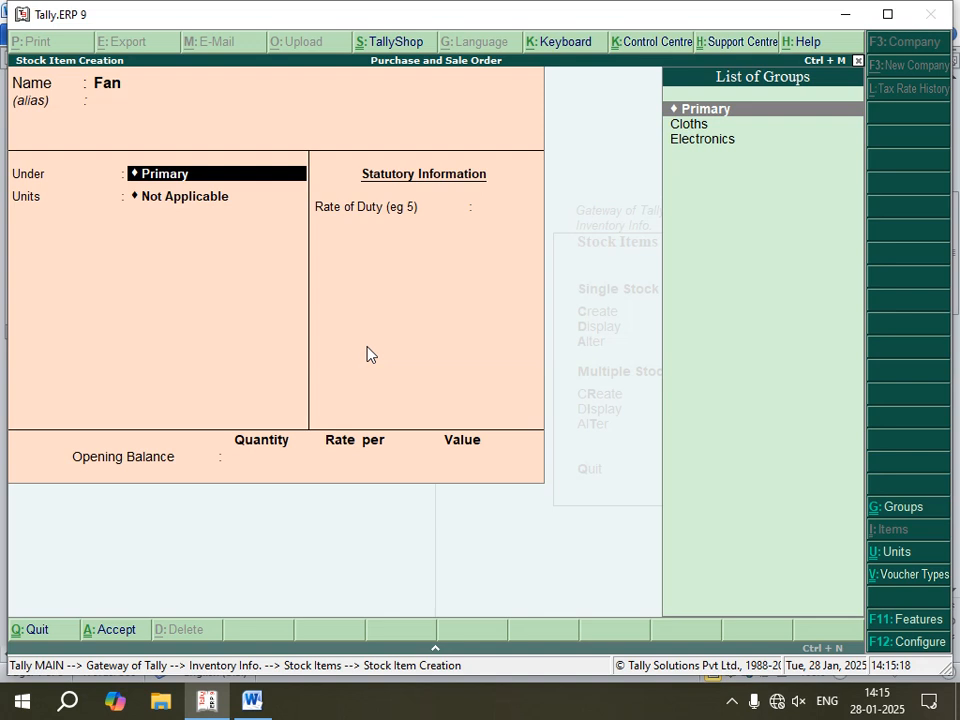
key("Down")
key("Down")
key("Return")
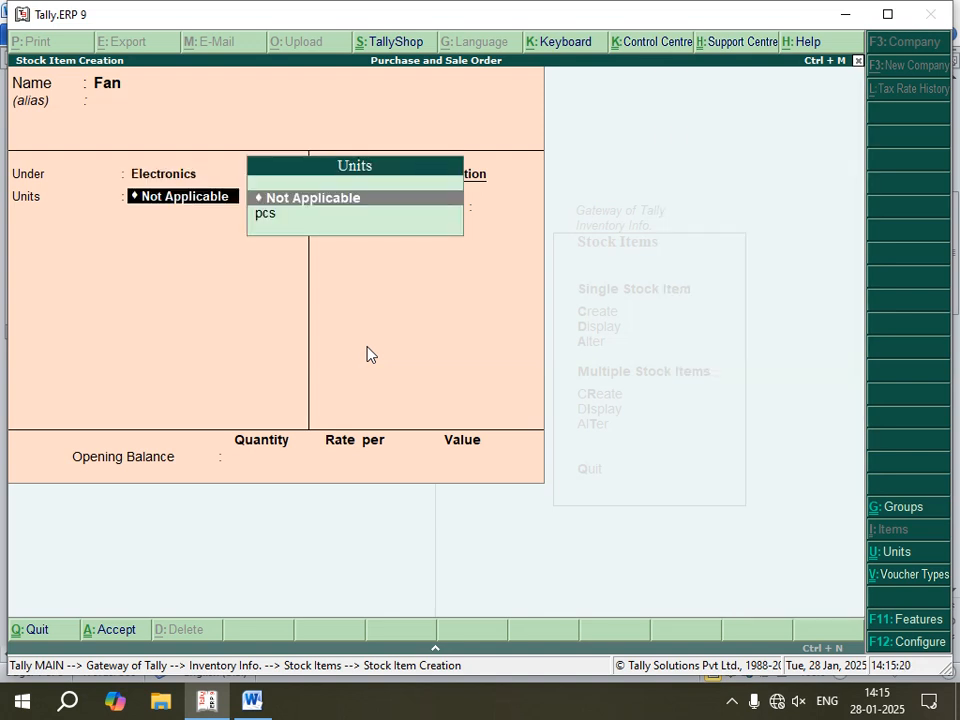
Step: Set Fan's unit to pcs without alternate units or components, and enable standard rates with the cost applicable from 1-Jan-2025
key("Down")
key("Return")
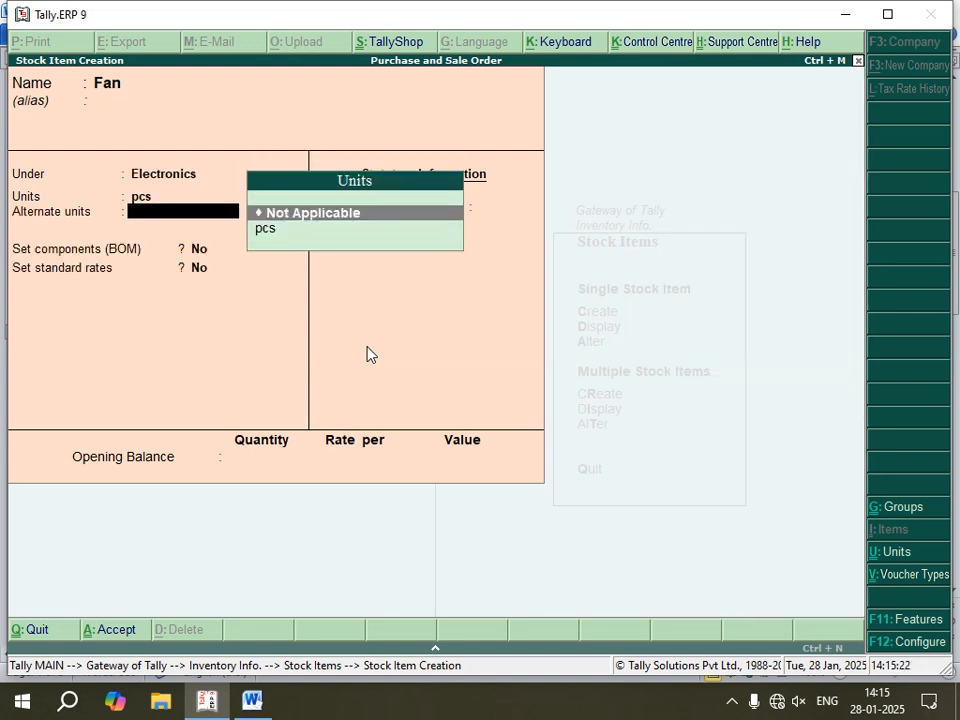
key("Return")
key("Return")
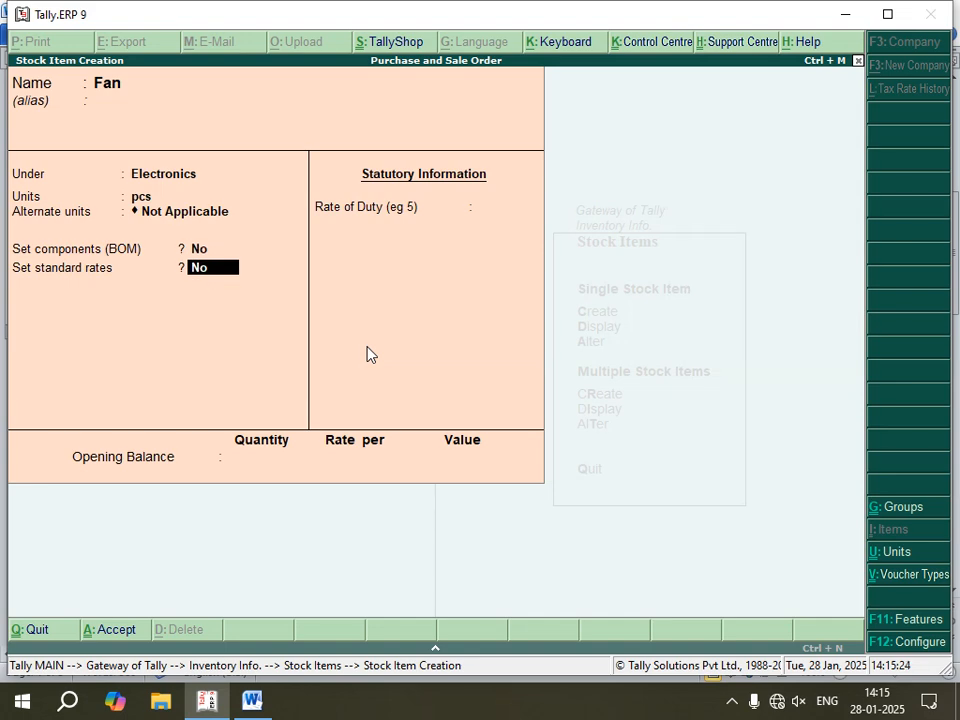
type("y")
key("Return")
key("Return")
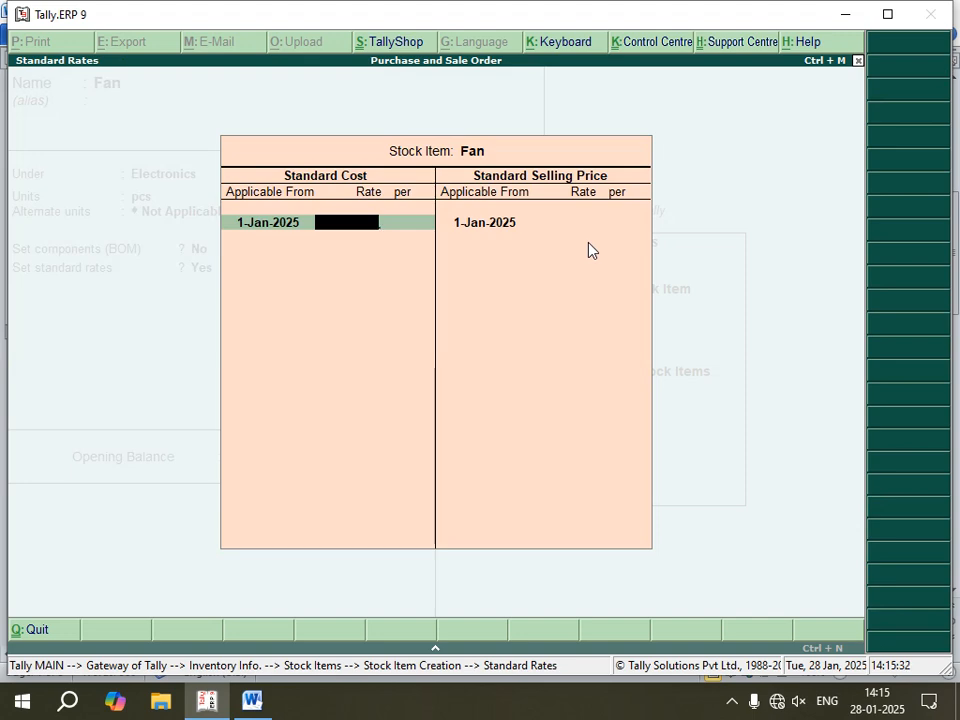
Step: Set Fan's standard cost to 1200 and standard selling price to 2000 per pcs, and save the item with a blank rate of duty
type("1200")
key("Return")
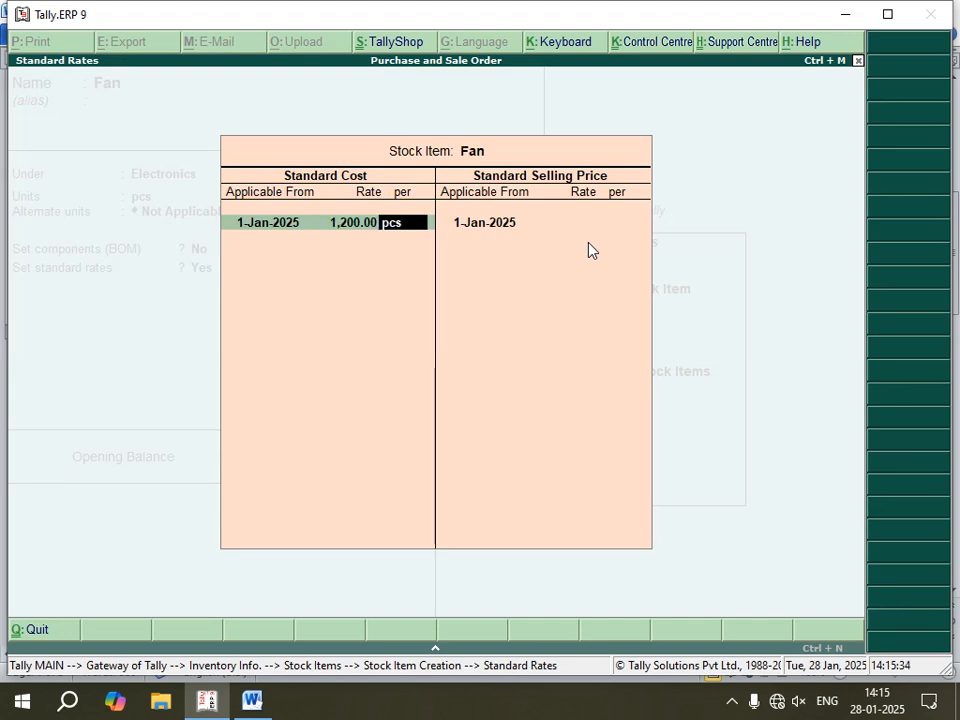
key("Return")
key("Return")
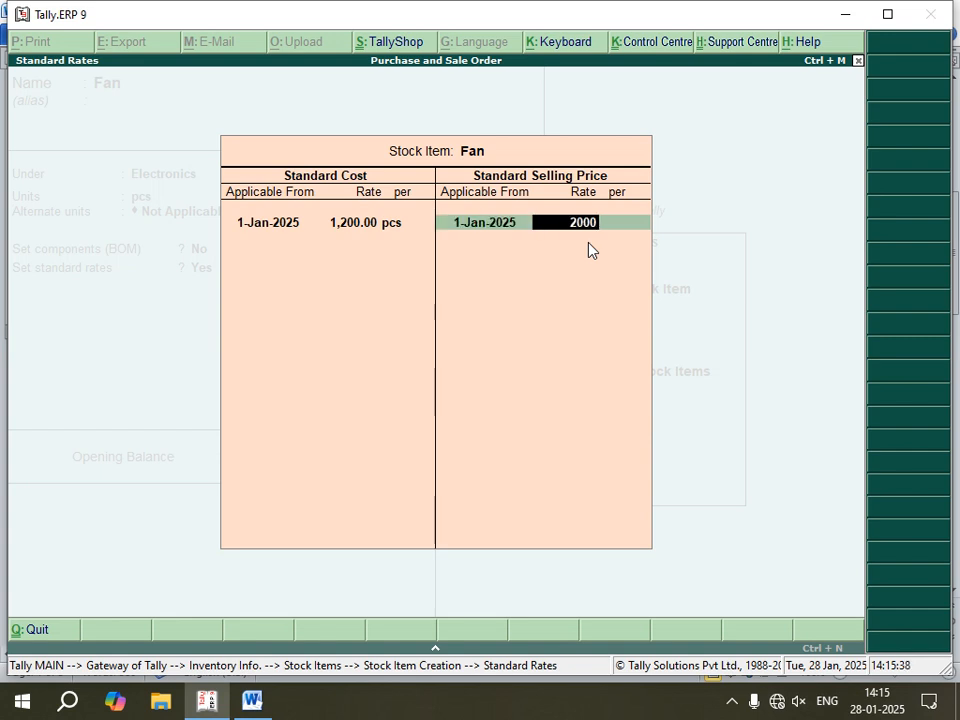
key("Return")
key("Return")
key("Return")
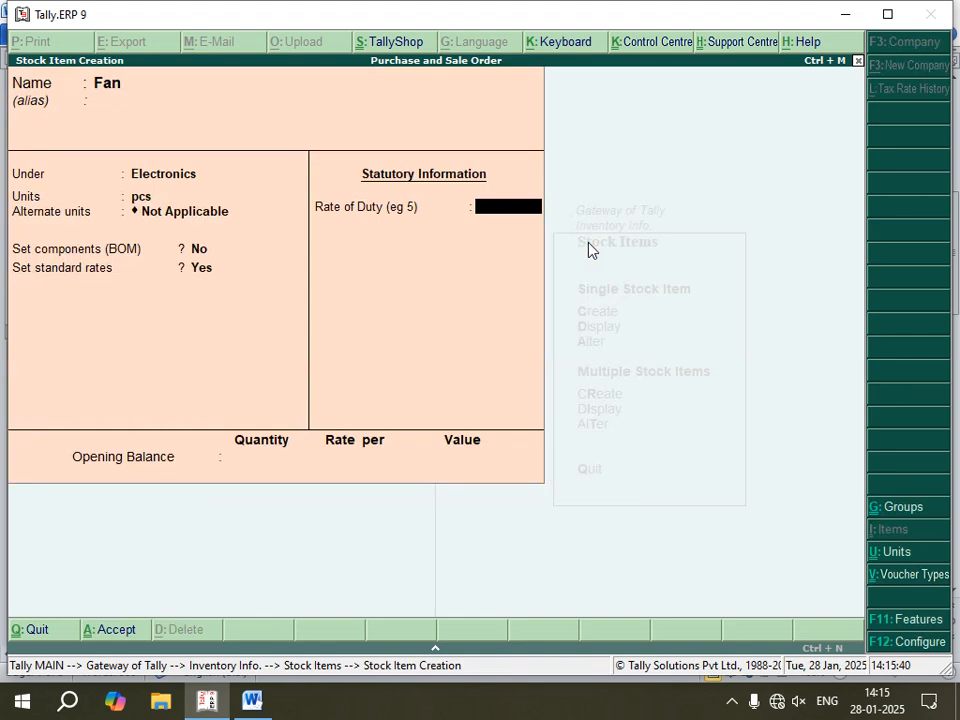
key("Return")
key("Return")
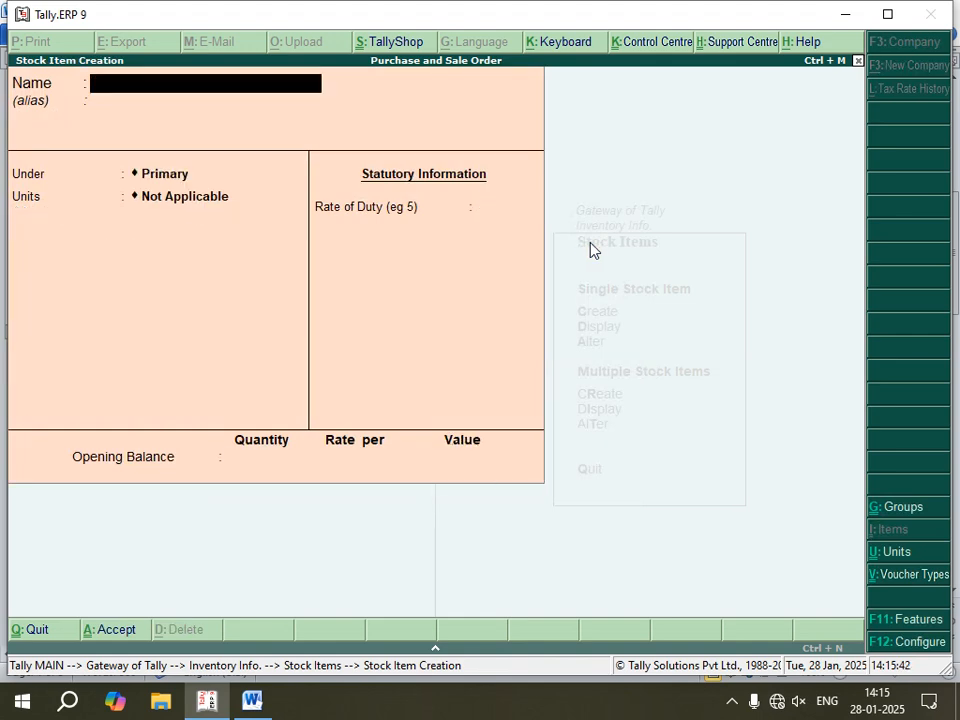
Step: Check the next item in the notes and start a stock item named TV under the Electronics group
left_click(252, 700)
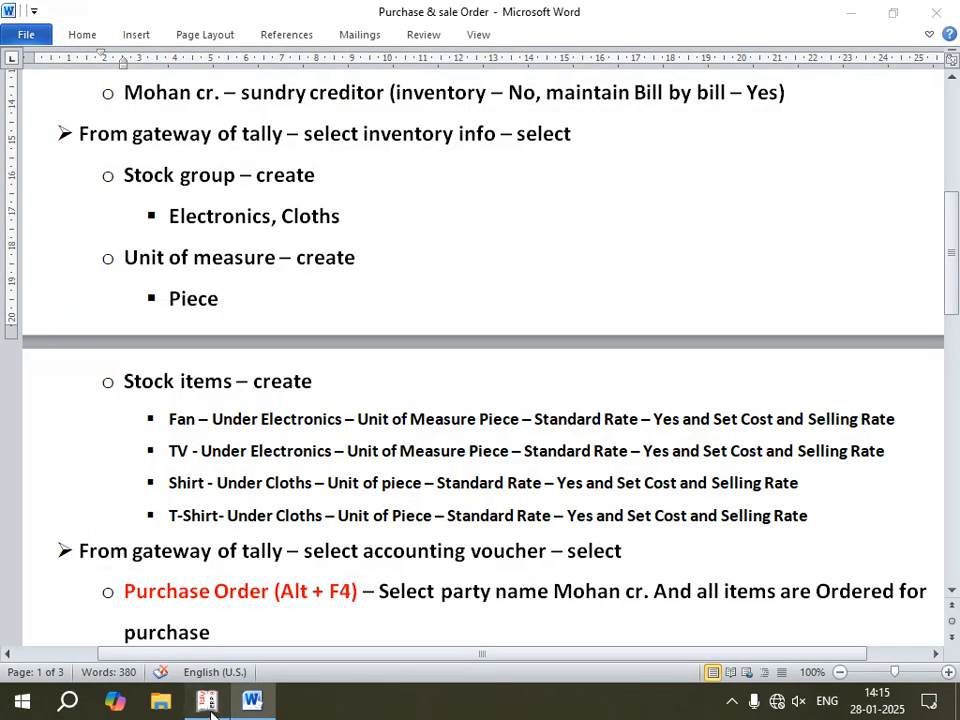
left_click(247, 697)
type("TV")
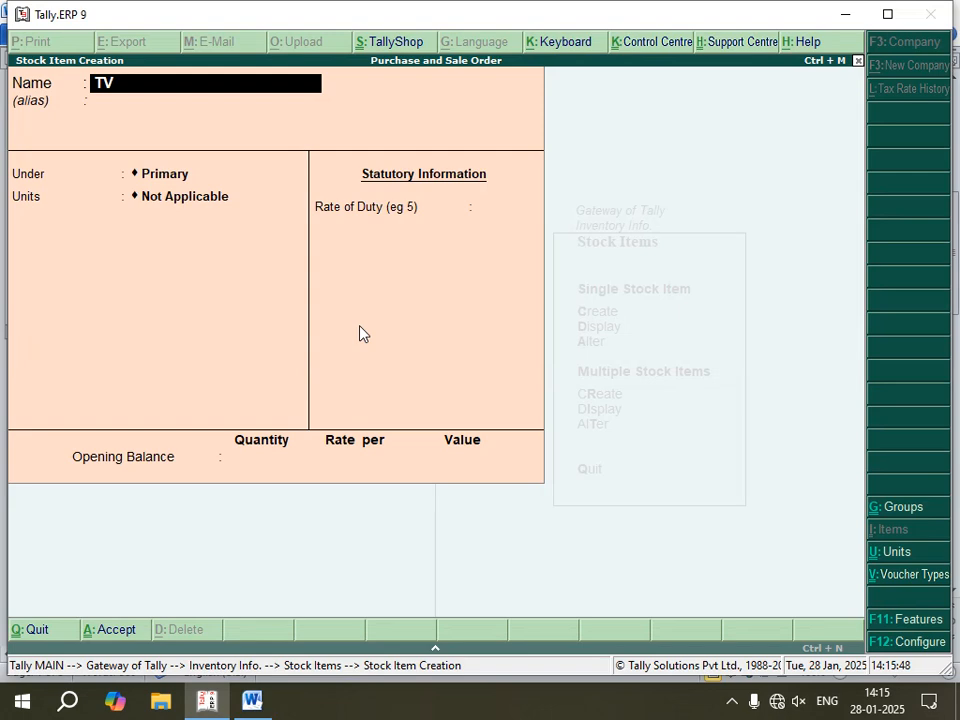
key("Return")
key("Return")
key("Down")
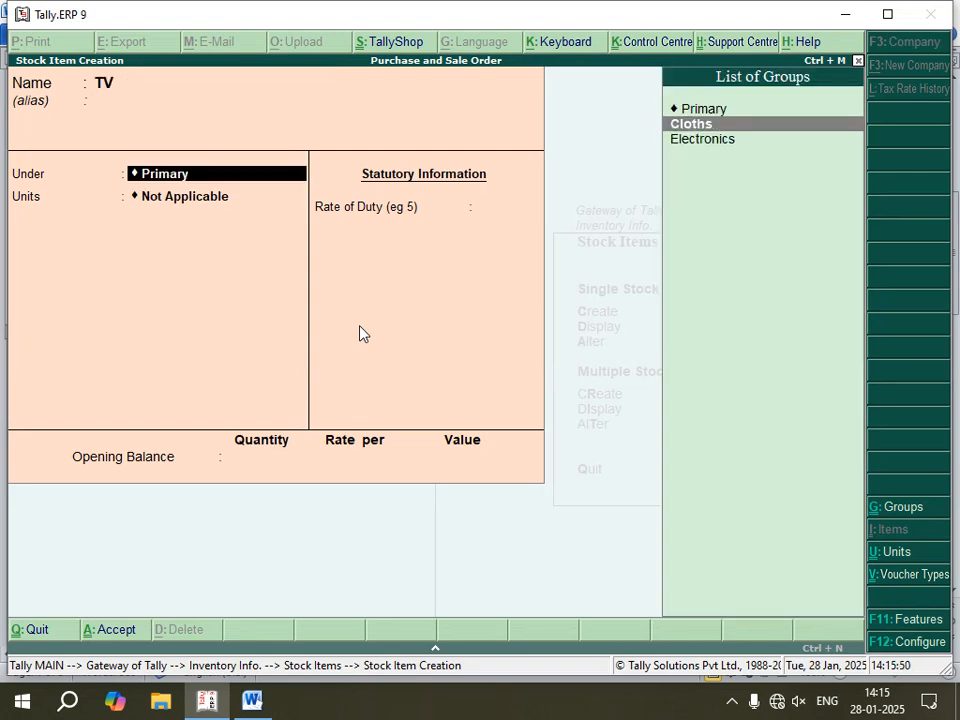
key("Down")
key("Return")
Step: Set TV's unit to pcs without alternate units or components, and enable its standard rates with the cost applicable from 1-Jan-2025
key("Down")
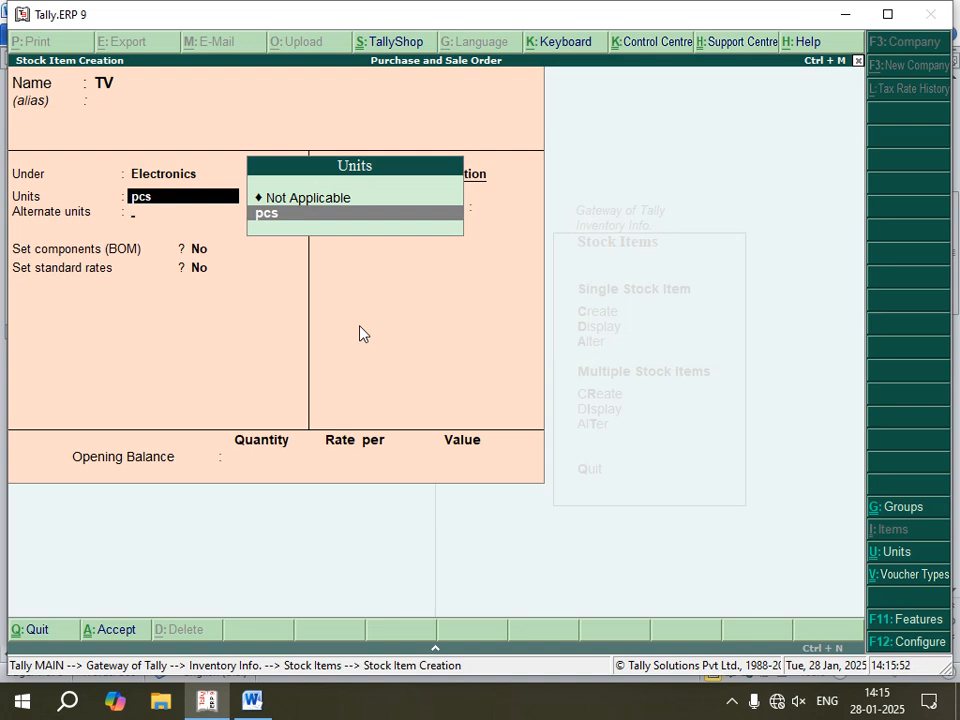
key("Return")
key("Return")
key("Return")
type("y")
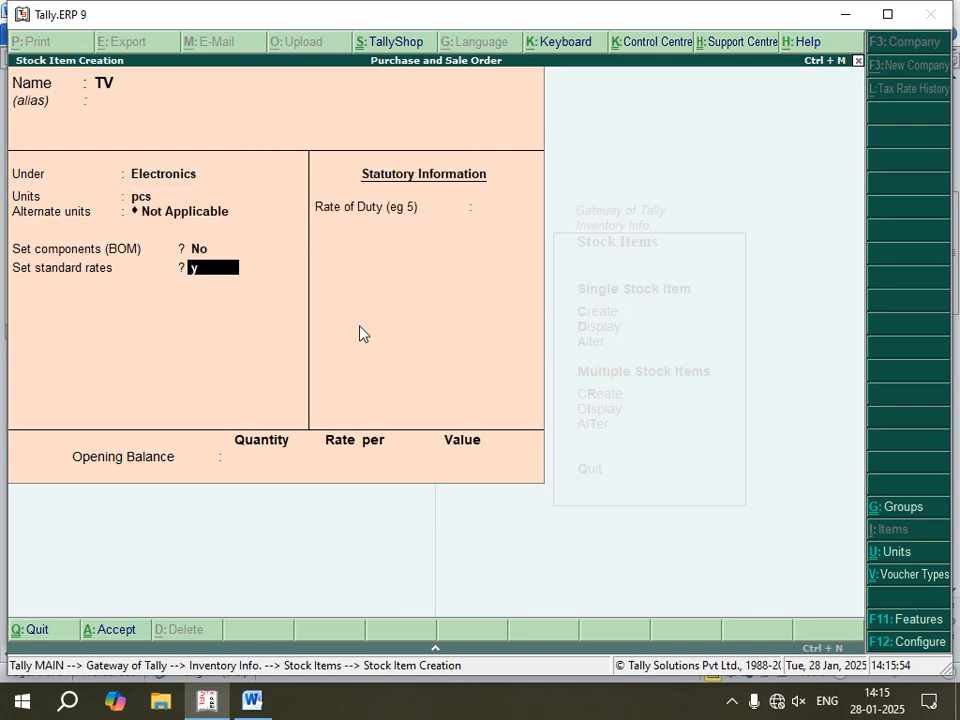
key("Return")
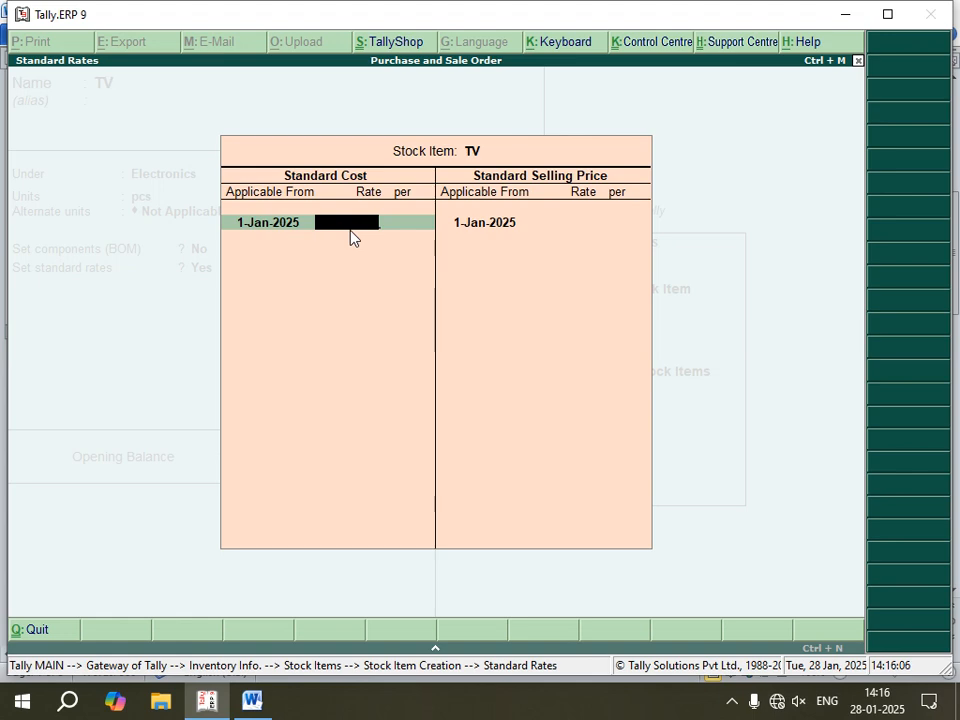
Step: Set TV's standard cost to 15000 and standard selling price to 18000 per pcs, and save the item without an opening balance
type("5000")
key("Return")
key("Return")
key("Return")
key("Return")
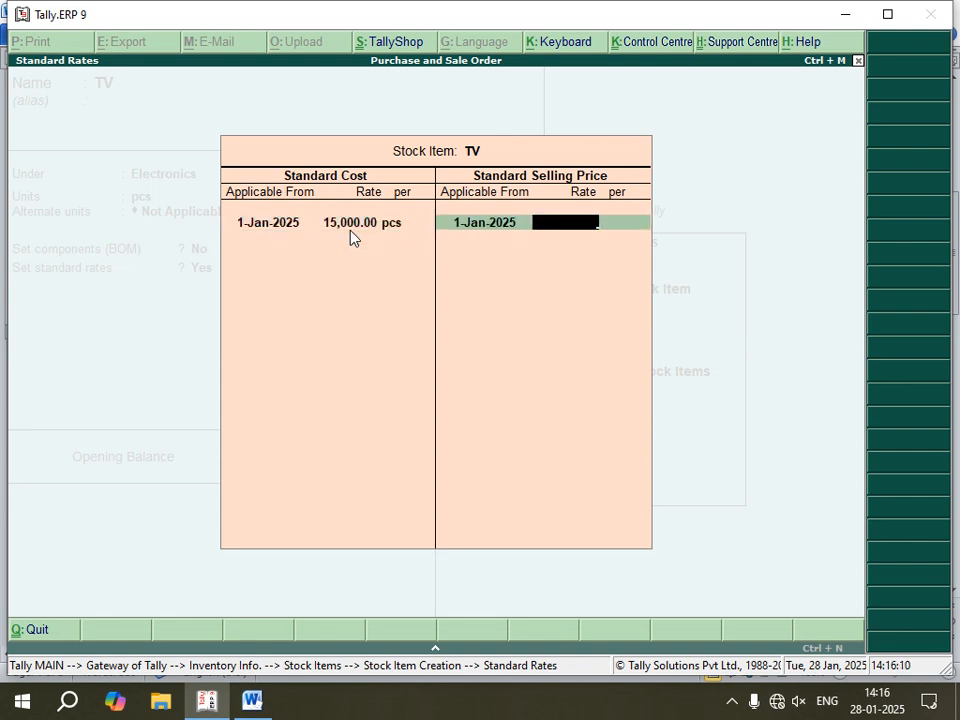
type("18000")
key("Return")
key("Return")
key("Return")
key("Return")
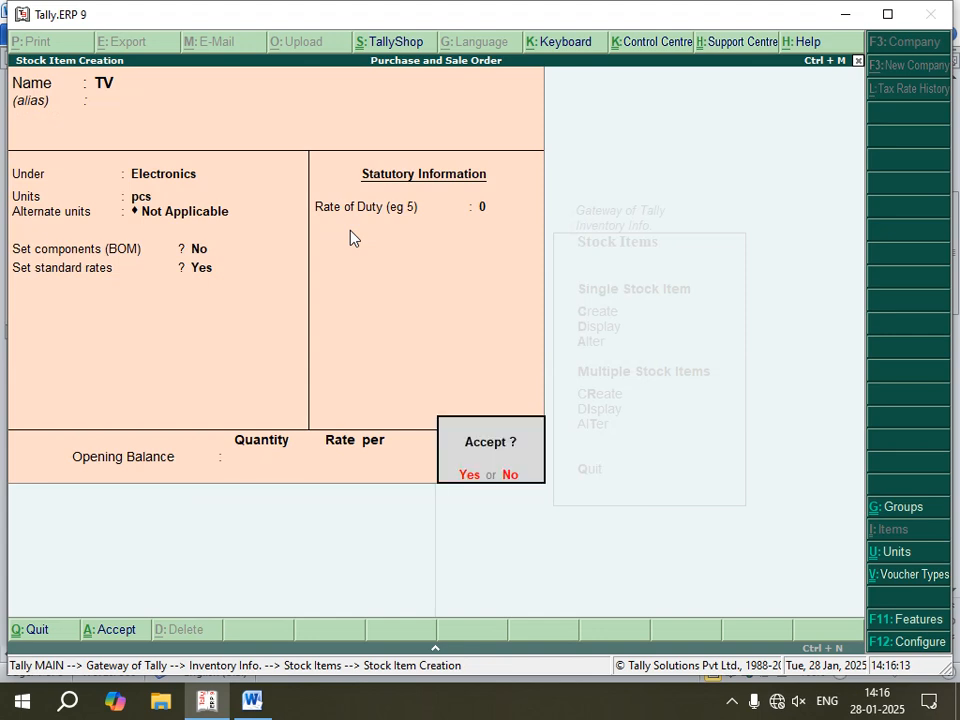
key("Return")
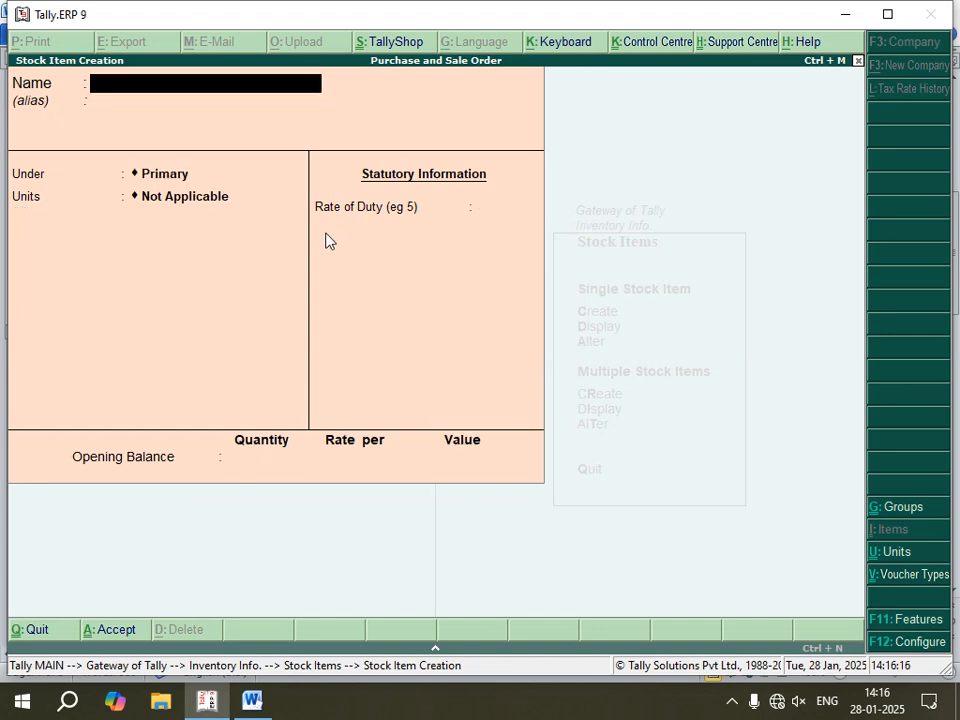
Step: Start a stock item named Shirt under the Cloths group
type("Shirt")
key("Return")
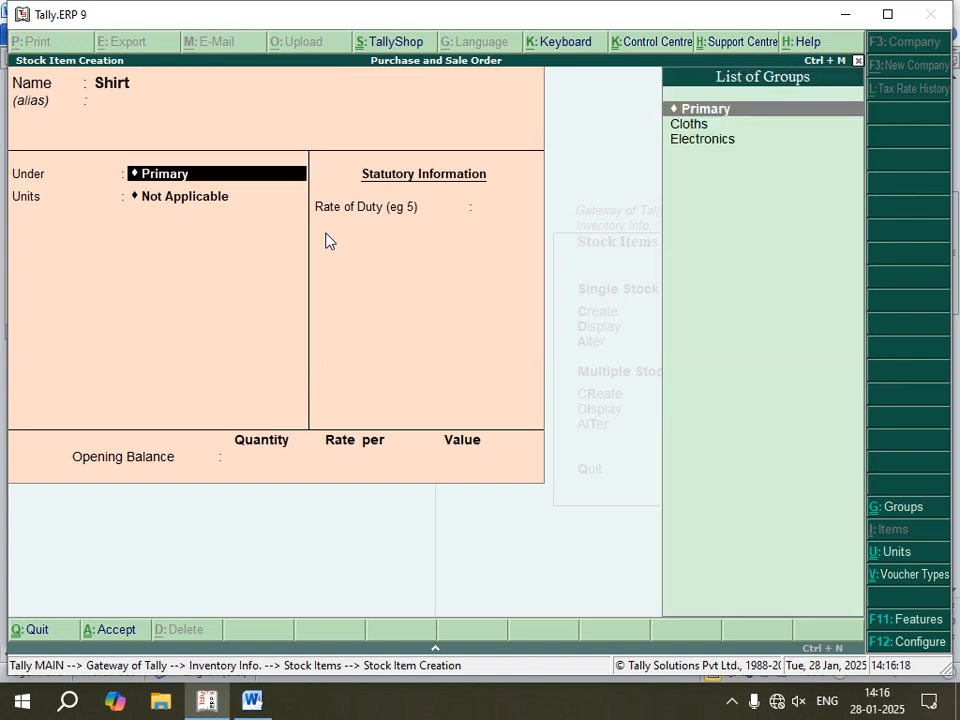
key("Down")
key("Return")
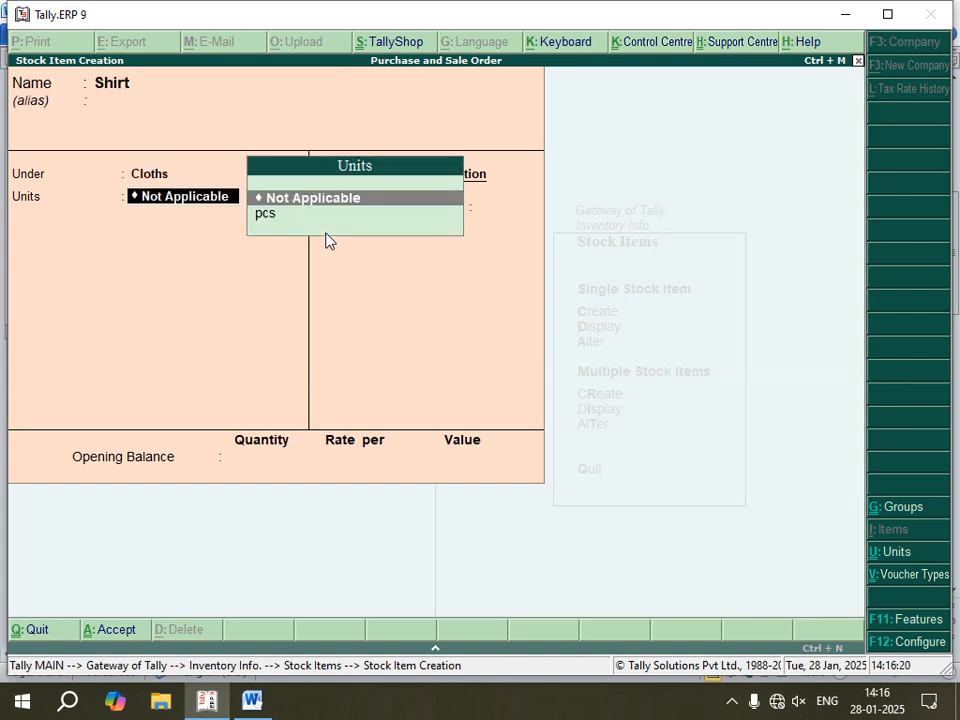
Step: Set Shirt's unit to pcs without alternate units or components
type("n")
key("BackSpace")
key("BackSpace")
key("BackSpace")
key("BackSpace")
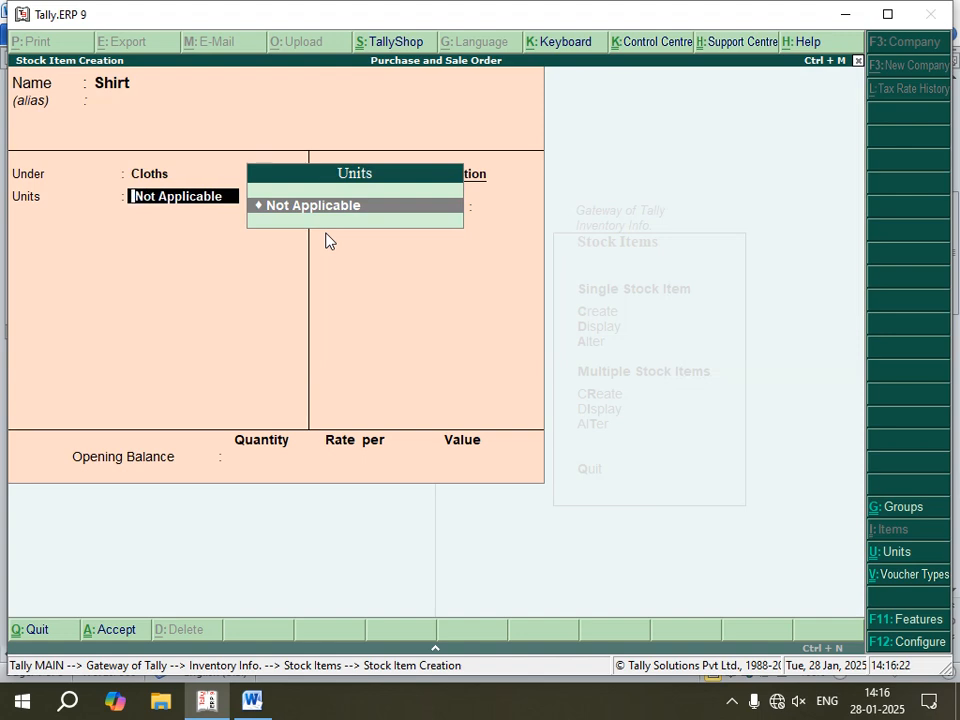
key("Return")
key("Return")
key("Return")
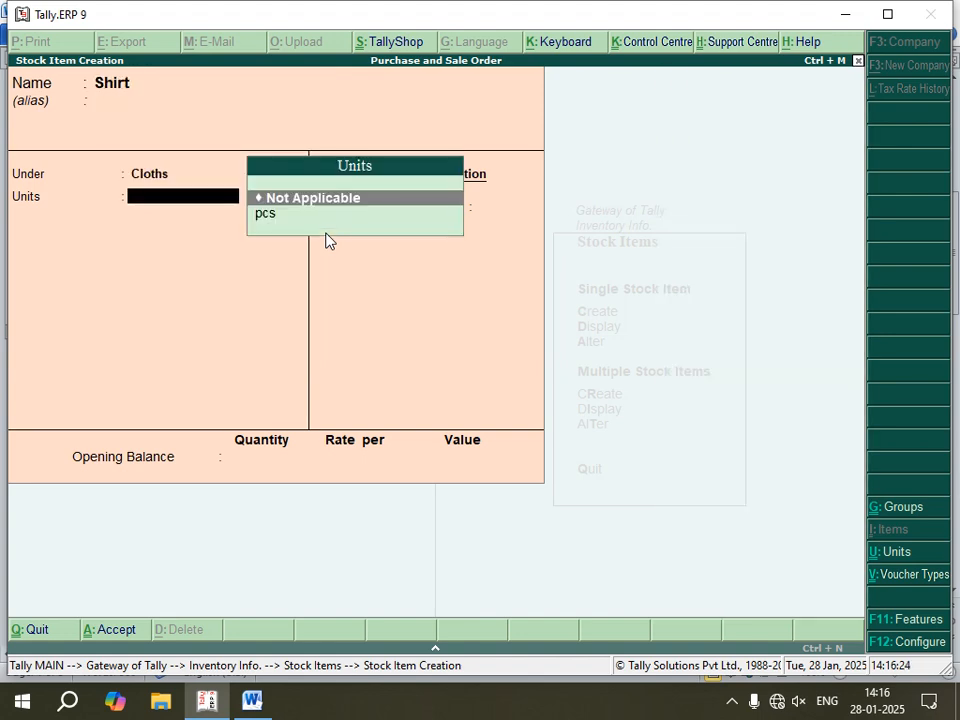
key("Down")
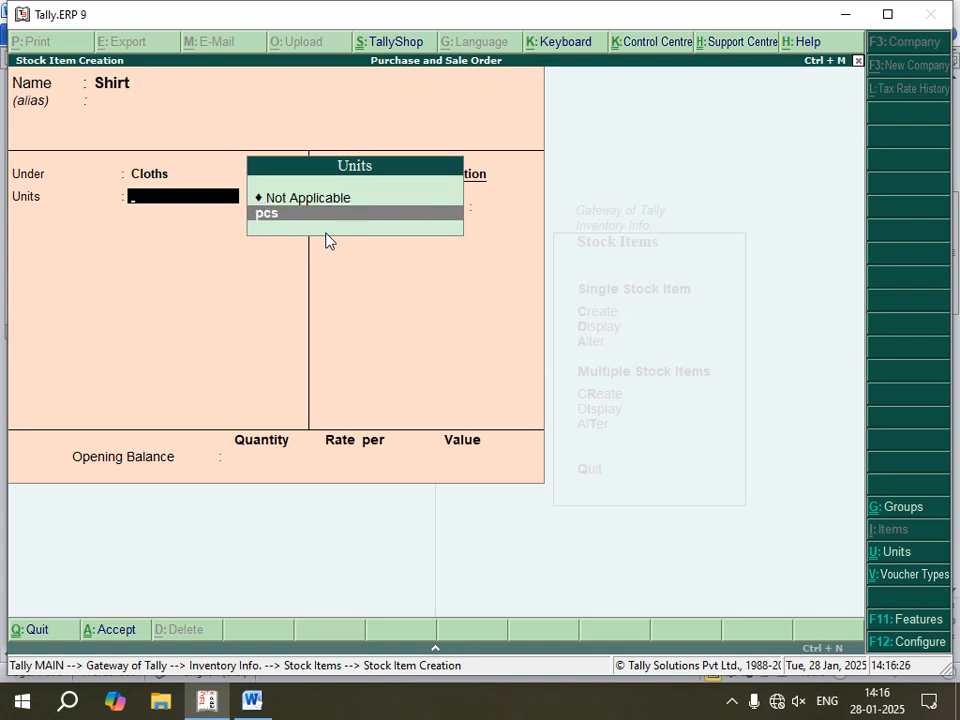
key("Return")
key("Return")
key("Return")
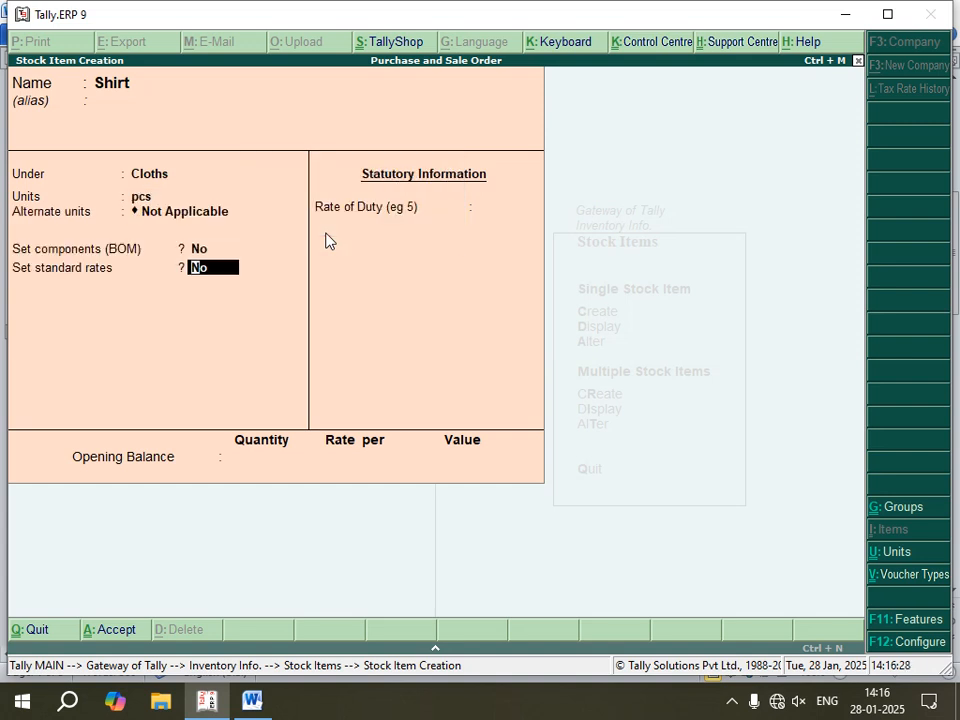
Step: Enable Shirt's standard rates and set its standard cost to 800 per pcs, applicable from 1-Jan-2025
type("y")
key("Return")
key("Return")
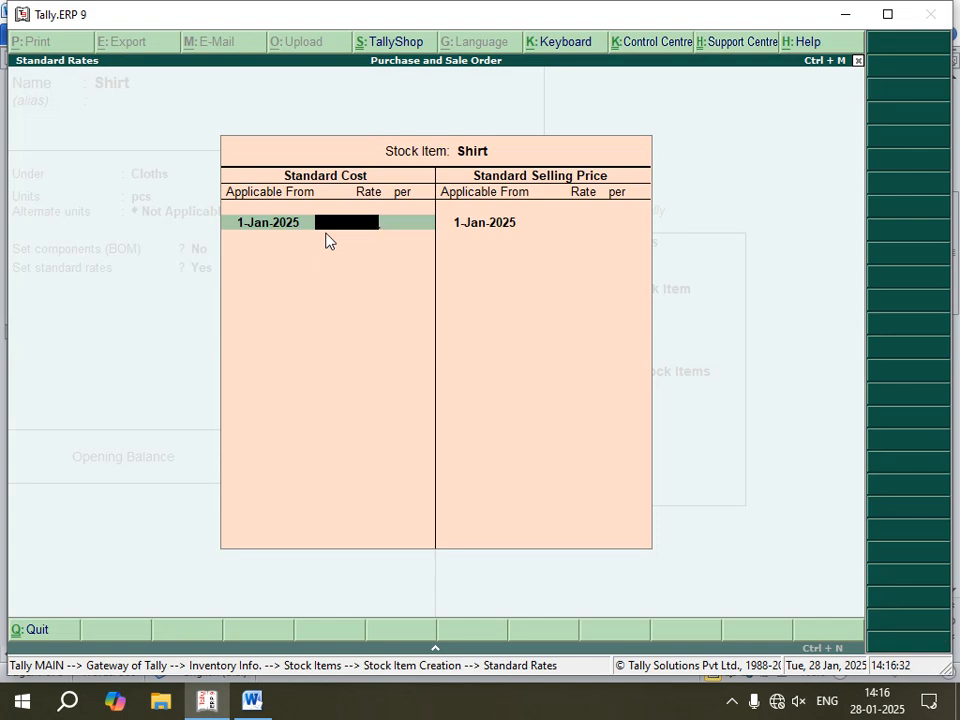
type("800")
key("Return")
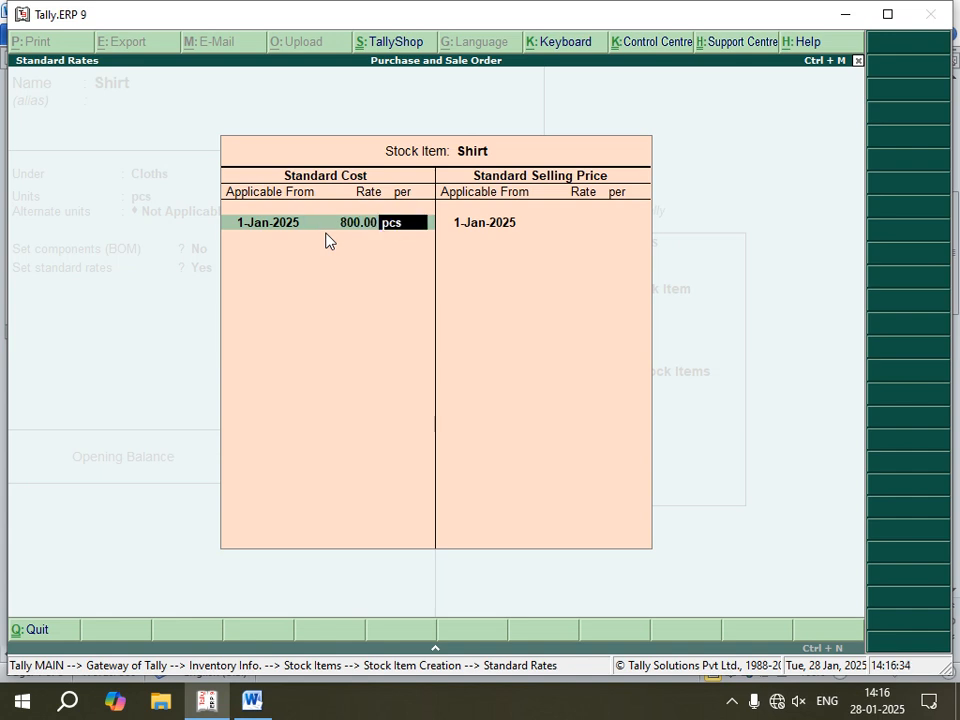
key("Return")
key("Return")
Step: Set Shirt's standard selling price to 1200 per pcs and save the item without an opening balance
type("1200")
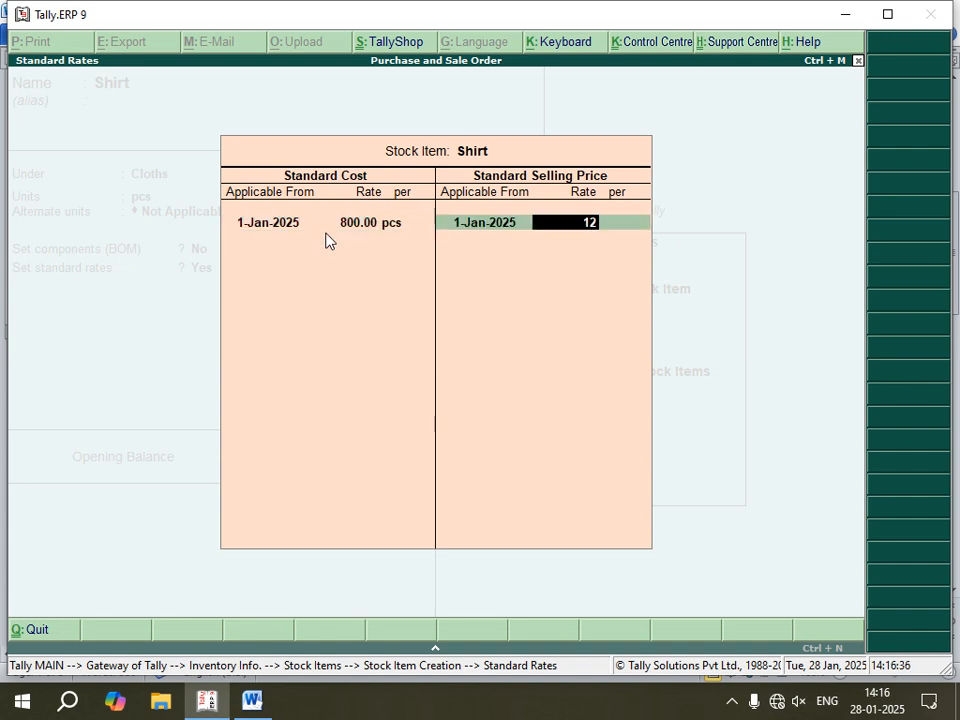
key("Return")
key("Return")
key("Return")
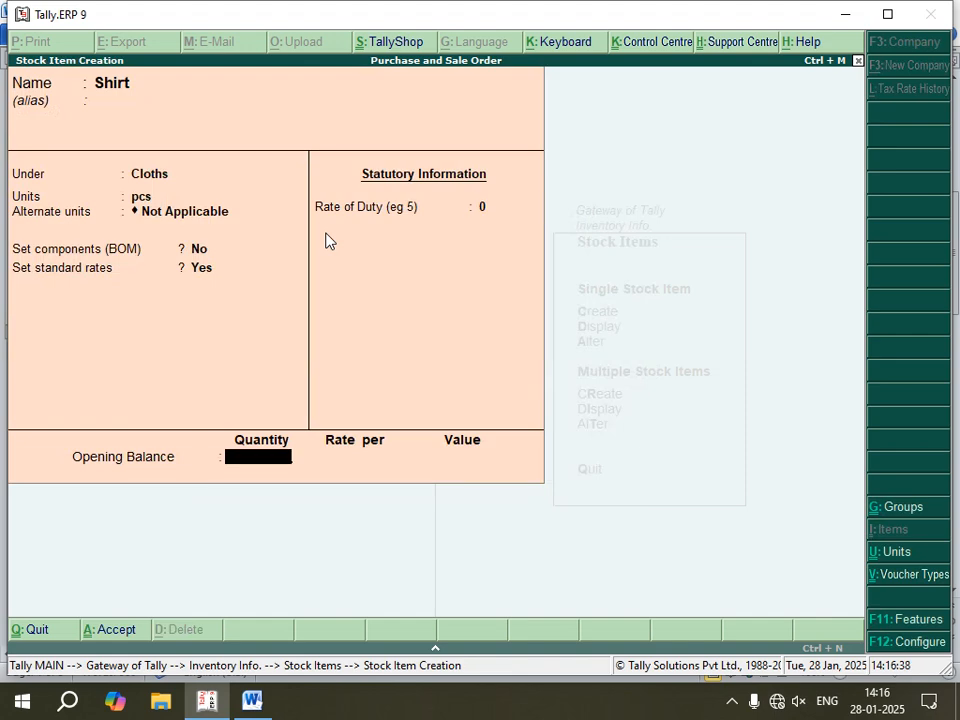
key("Return")
key("Return")
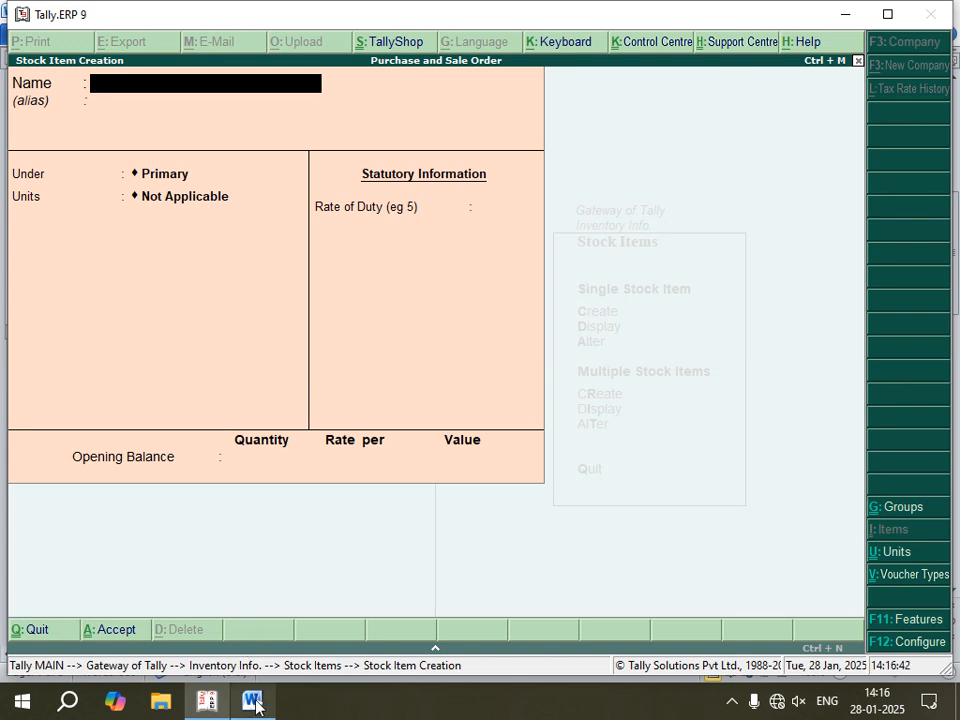
Step: Check the next item in the Word notes and start a stock item named T-Shirt under the Cloths group in Tally
mouse_move(251, 700)
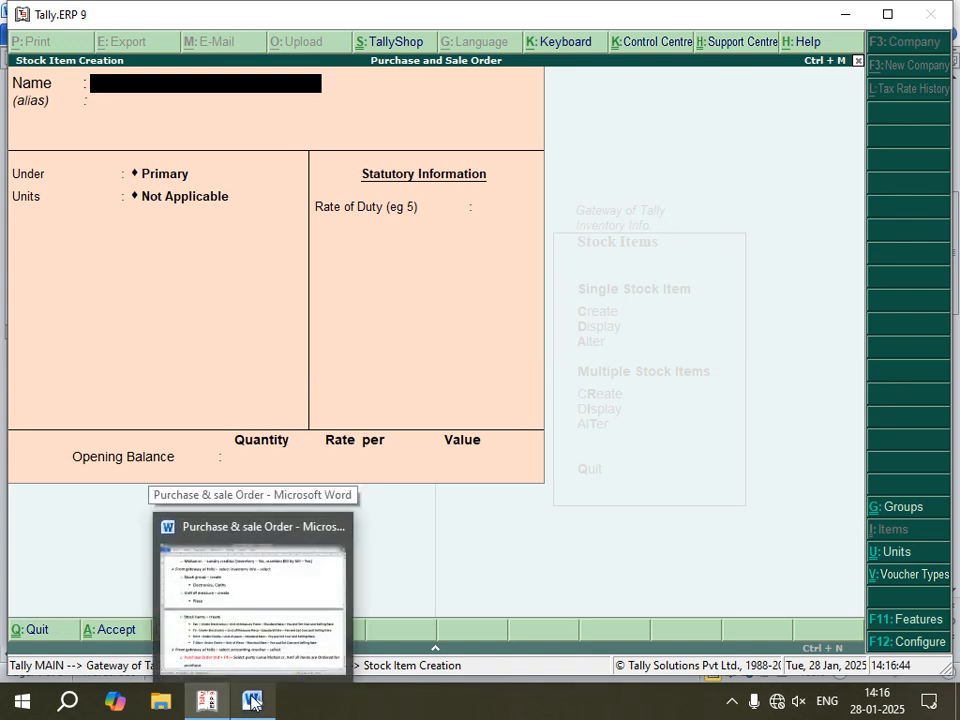
left_click(253, 703)
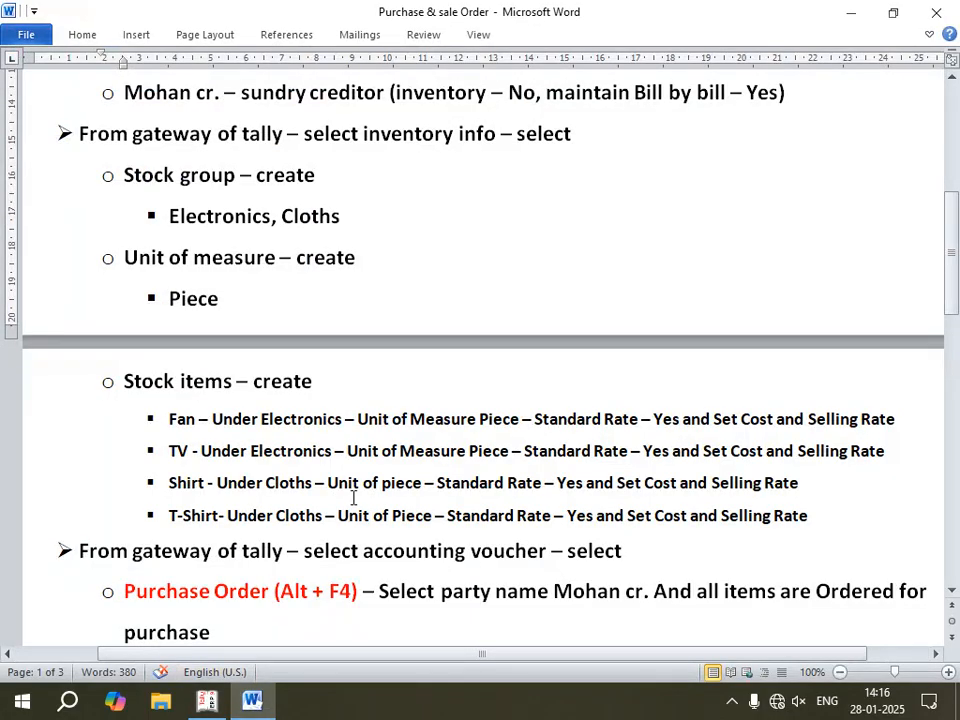
scroll(353, 497, "down", 1)
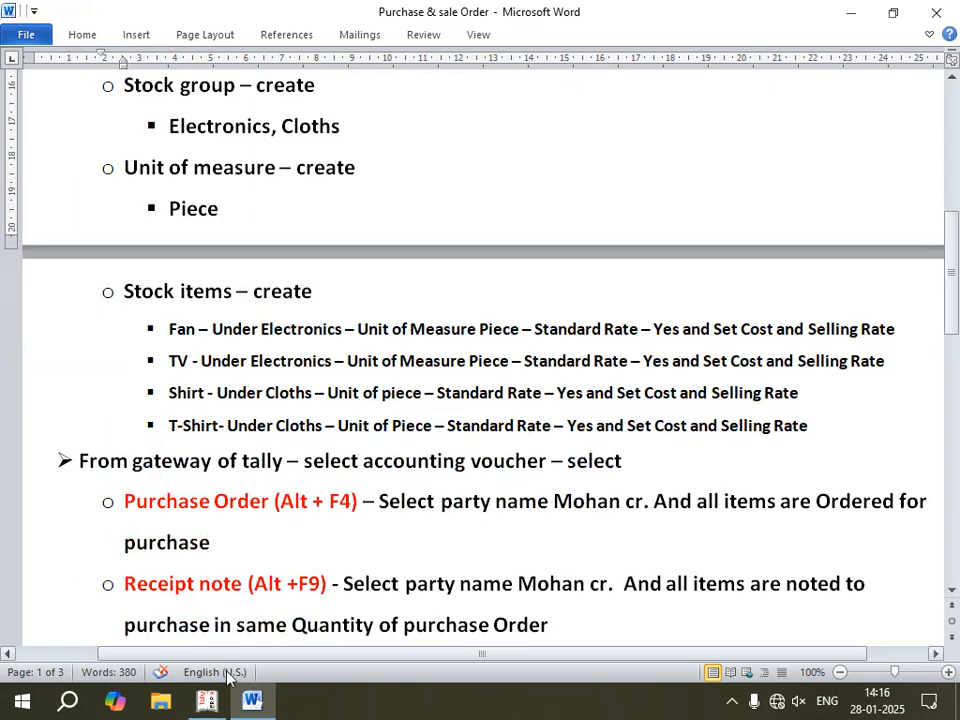
left_click(207, 700)
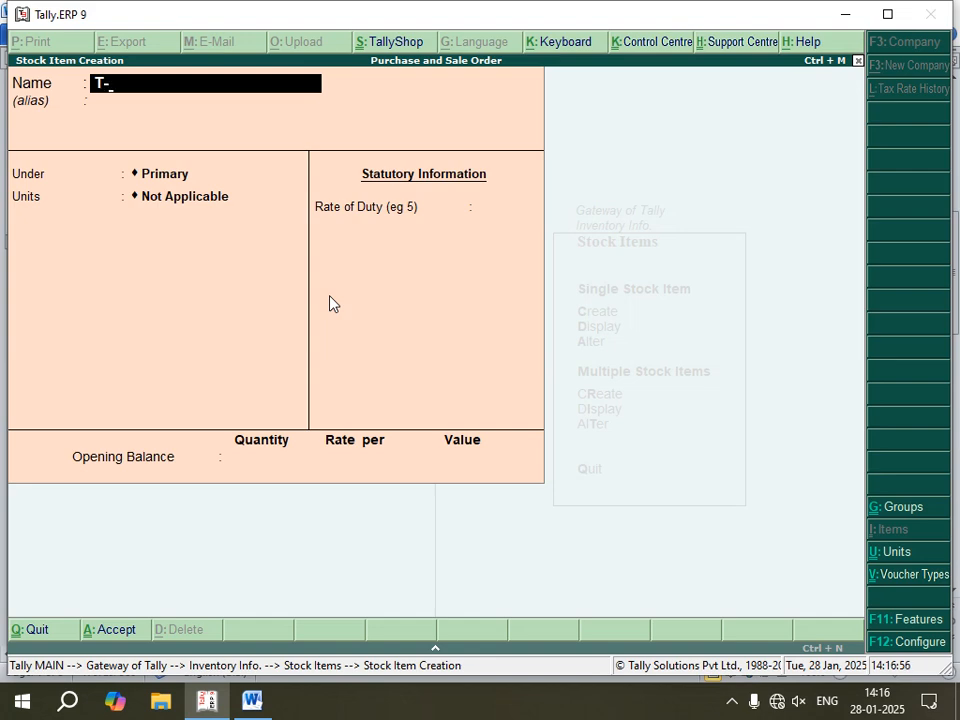
type("Shirt")
key("Return")
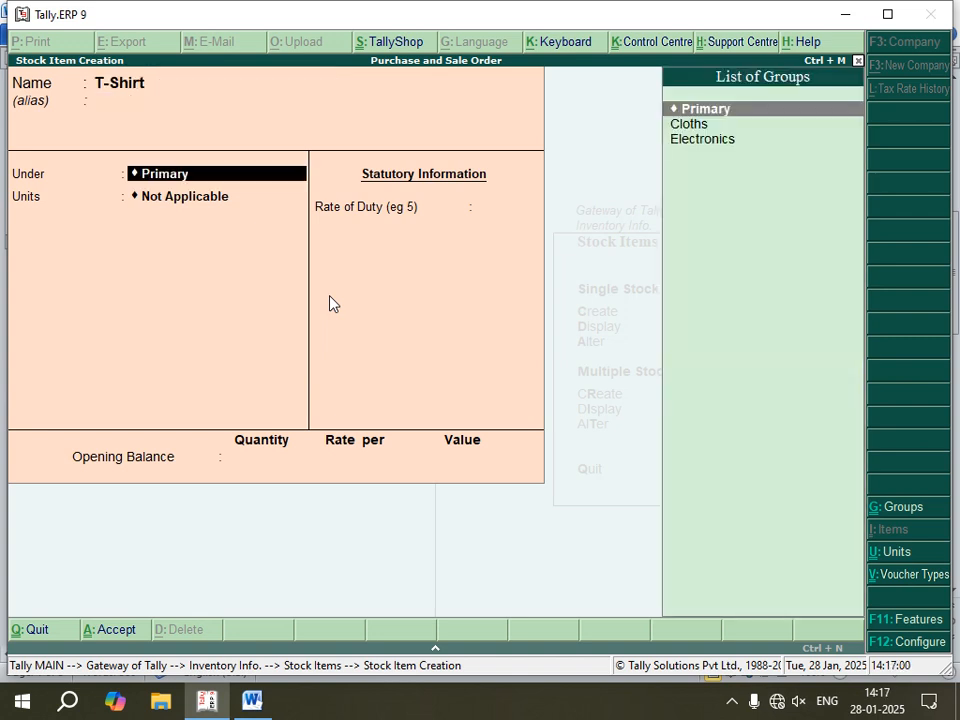
key("Down")
key("Return")
Step: Set T-Shirt's unit to pcs without alternate units or components, and enable its standard rates with the cost applicable from 1-Jan-2025
key("Down")
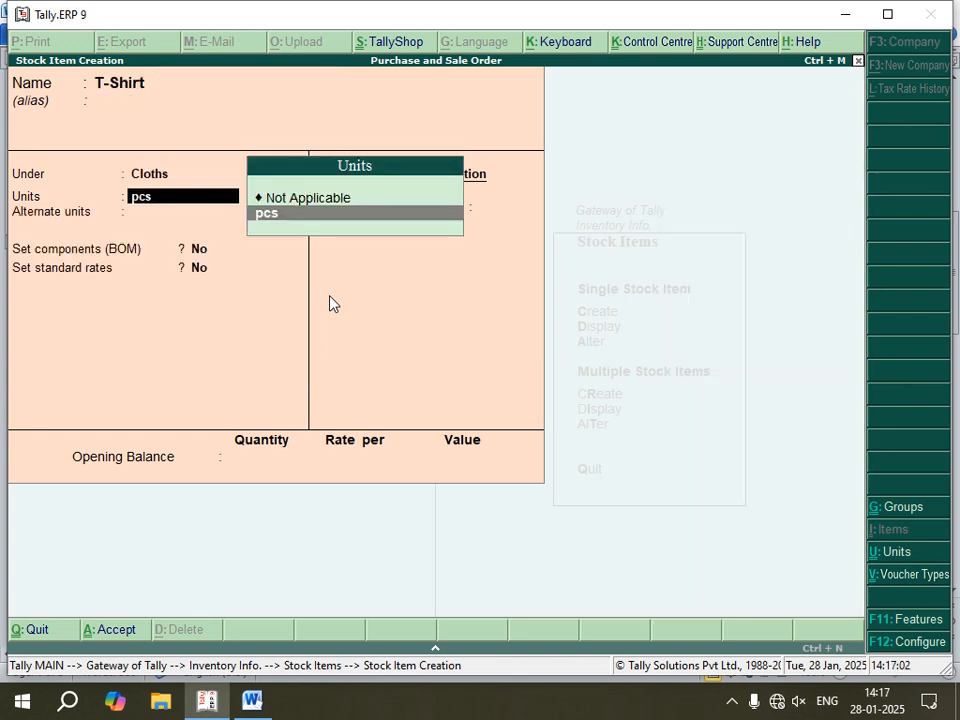
key("Return")
key("Return")
key("Return")
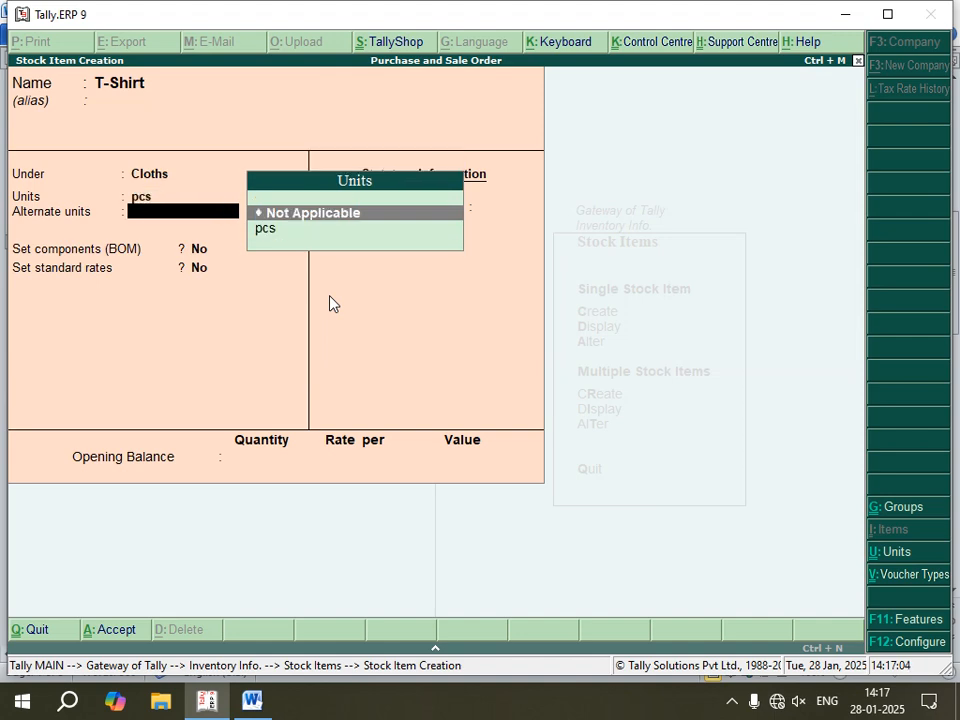
type("y")
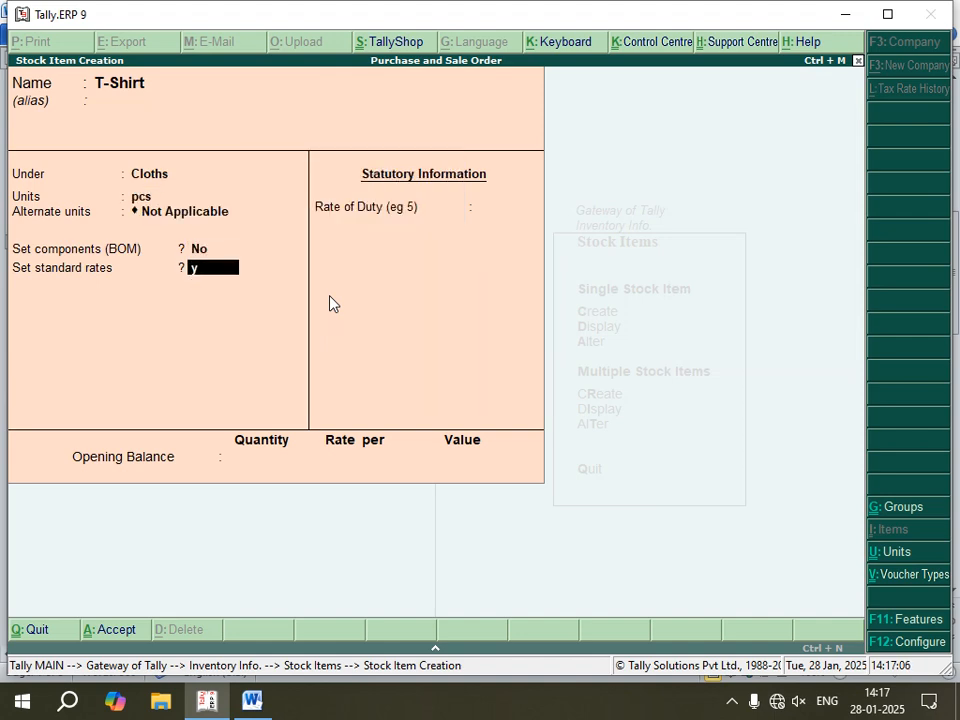
key("Return")
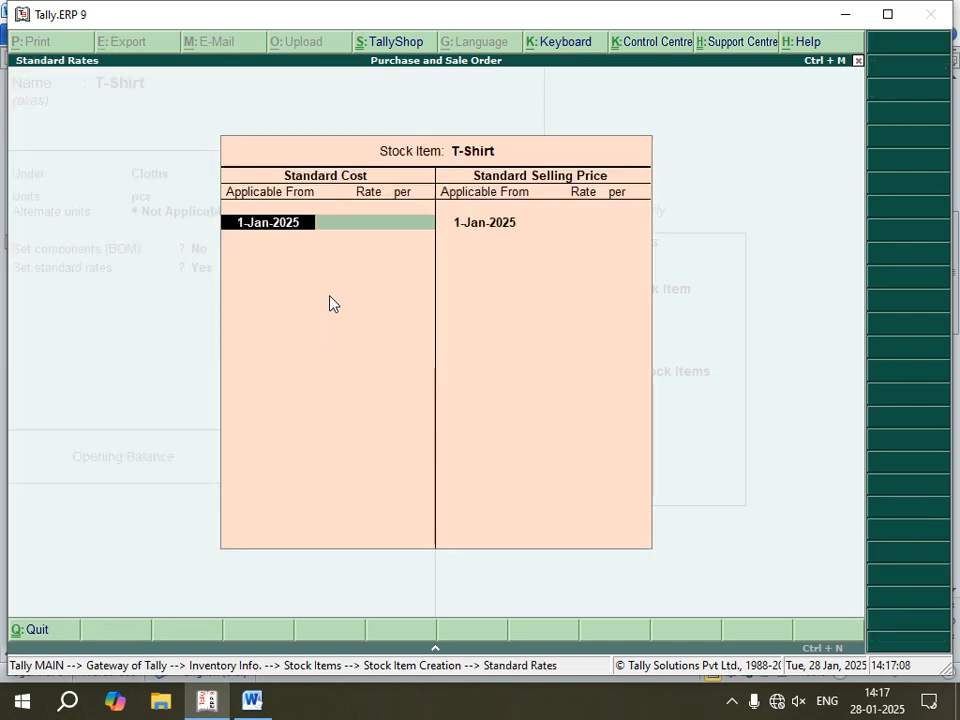
key("Return")
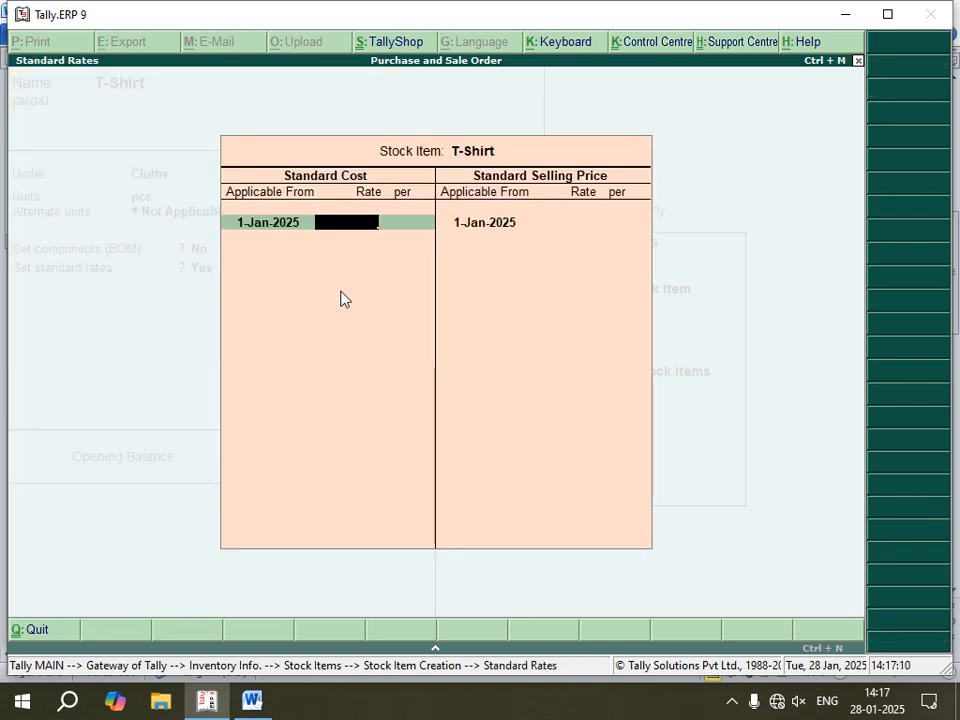
Step: Set T-Shirt's standard cost to 350 and standard selling price to 500 per pcs, and save the item without an opening balance
type("350")
key("Return")
key("Return")
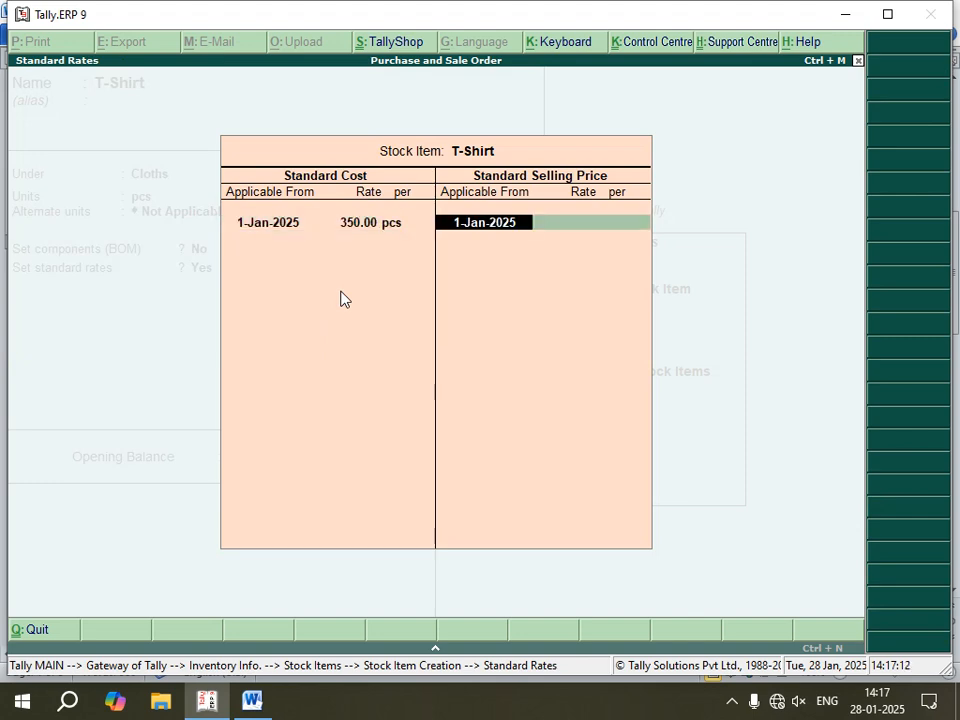
key("Return")
type("500")
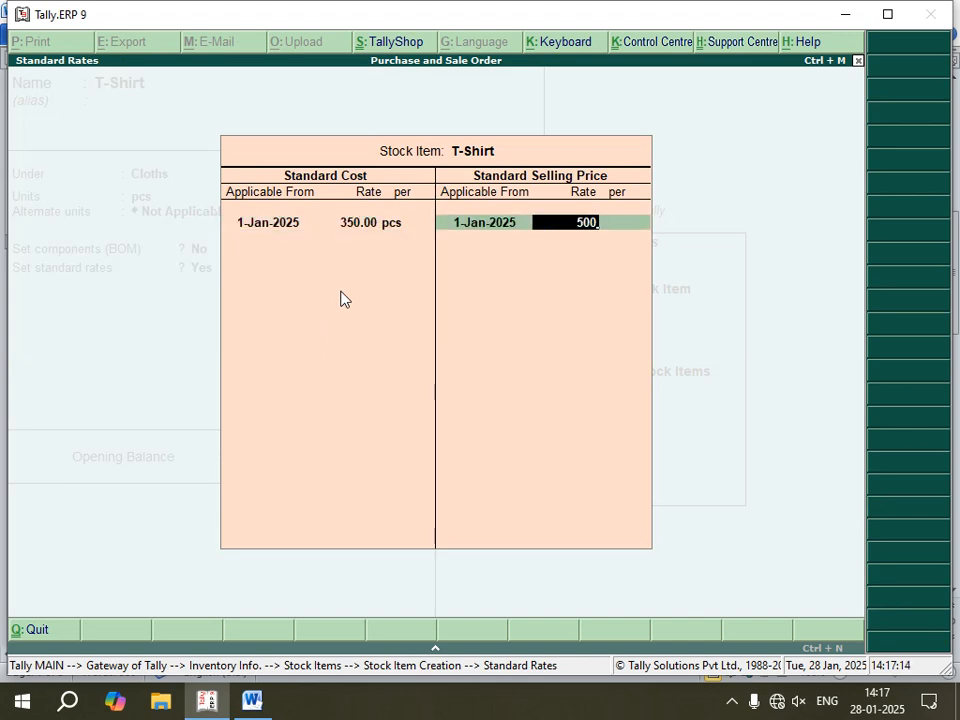
key("Return")
key("Return")
key("Return")
key("Return")
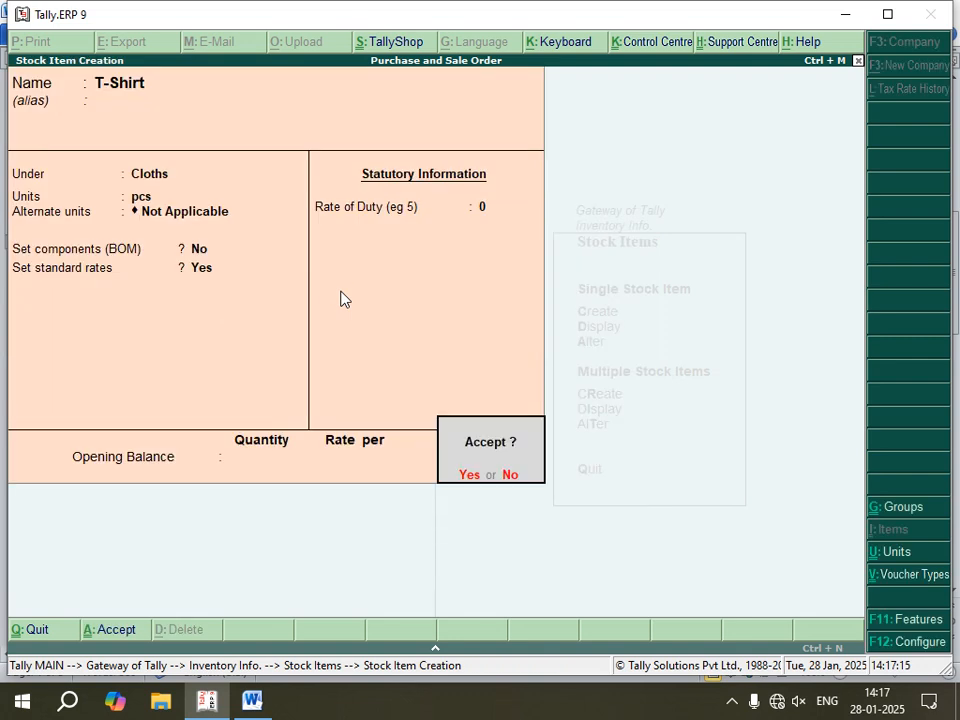
key("Return")
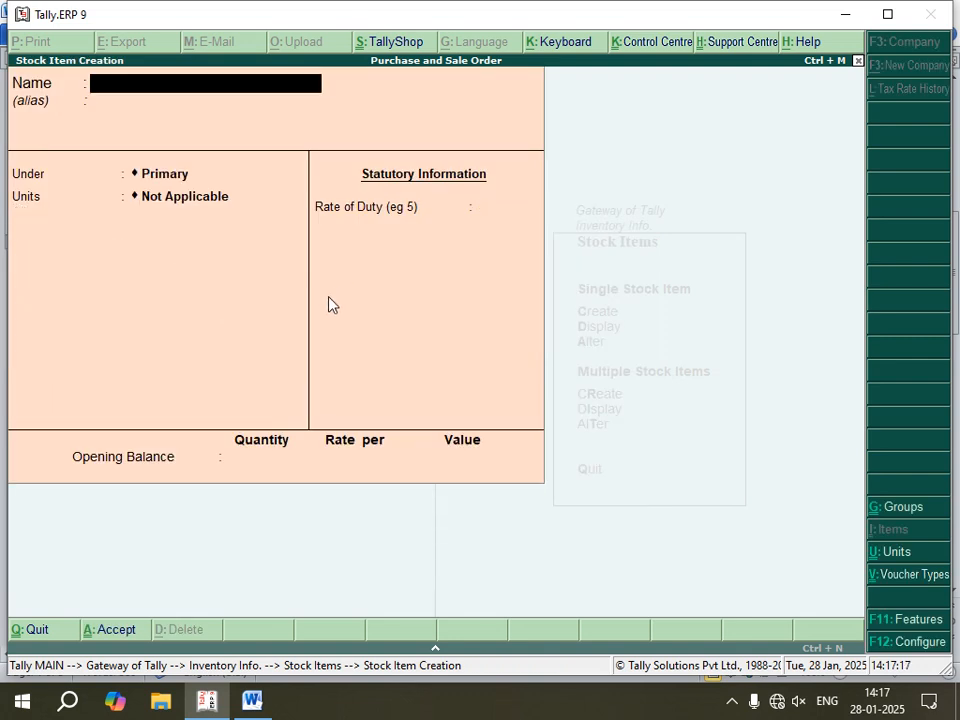
Step: Switch to the Word notes and insert "/Inventory" after "accounting" in the line about selecting the voucher
left_click(254, 701)
scroll(347, 452, "down", 4)
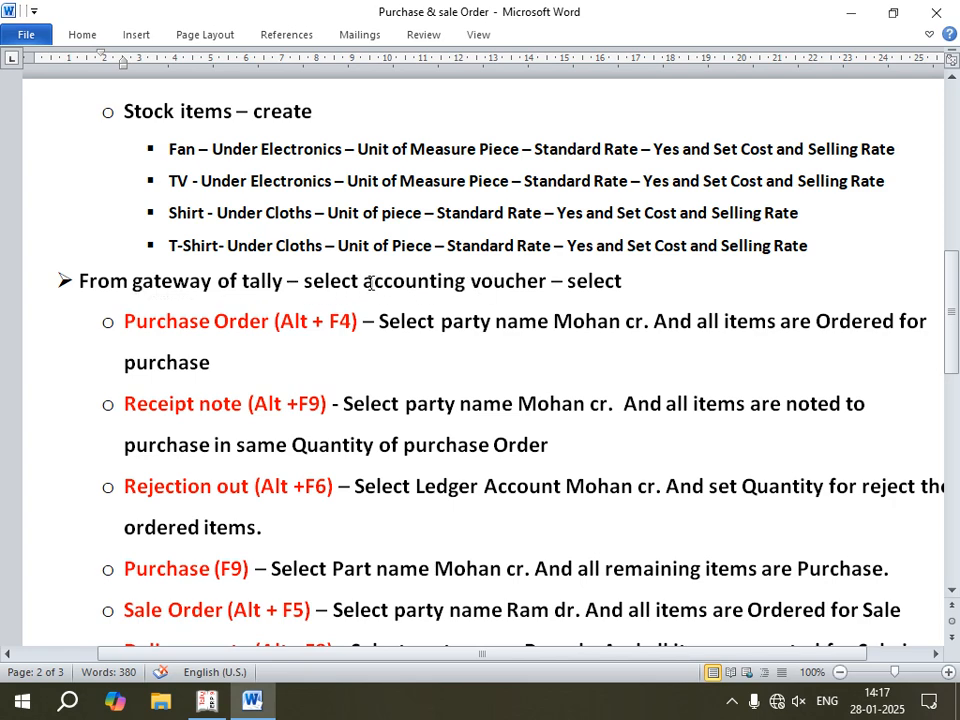
left_click(465, 281)
type("/Inv")
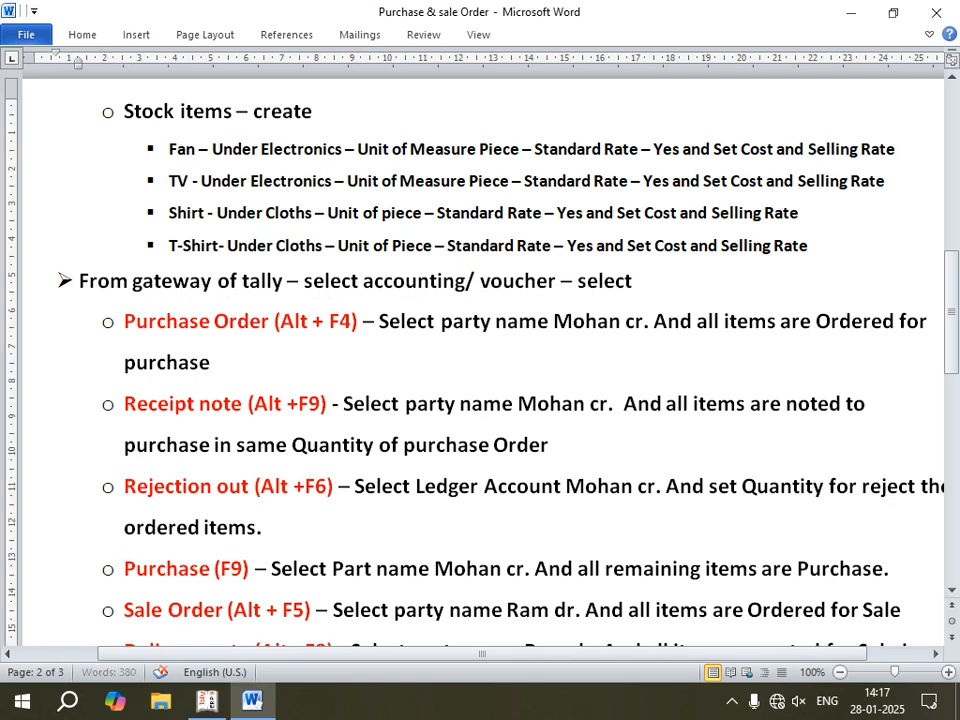
type("entor")
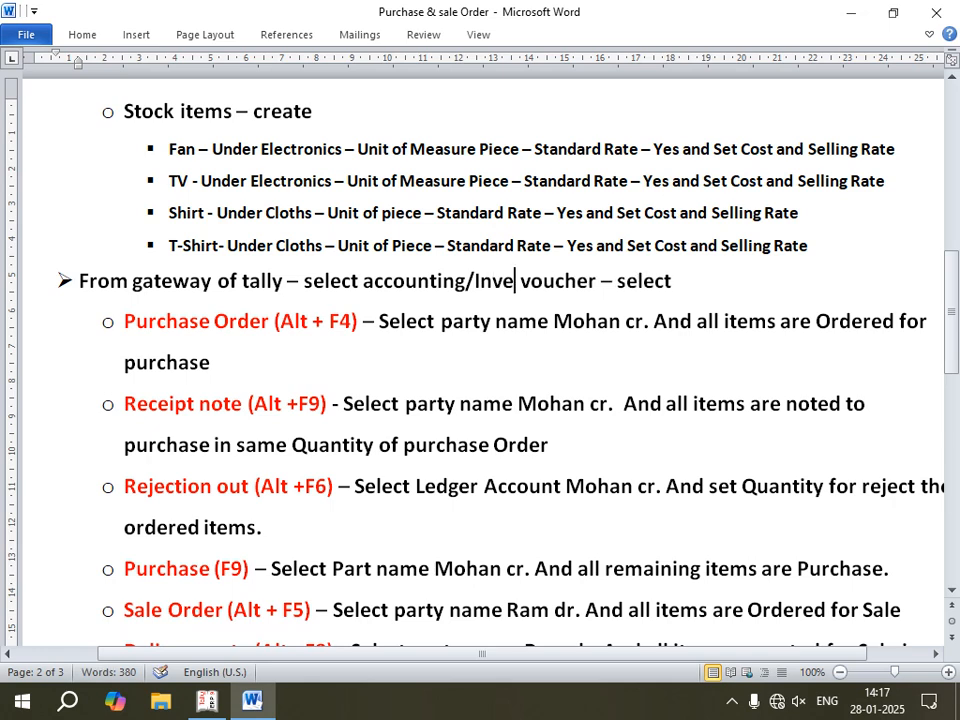
type("y")
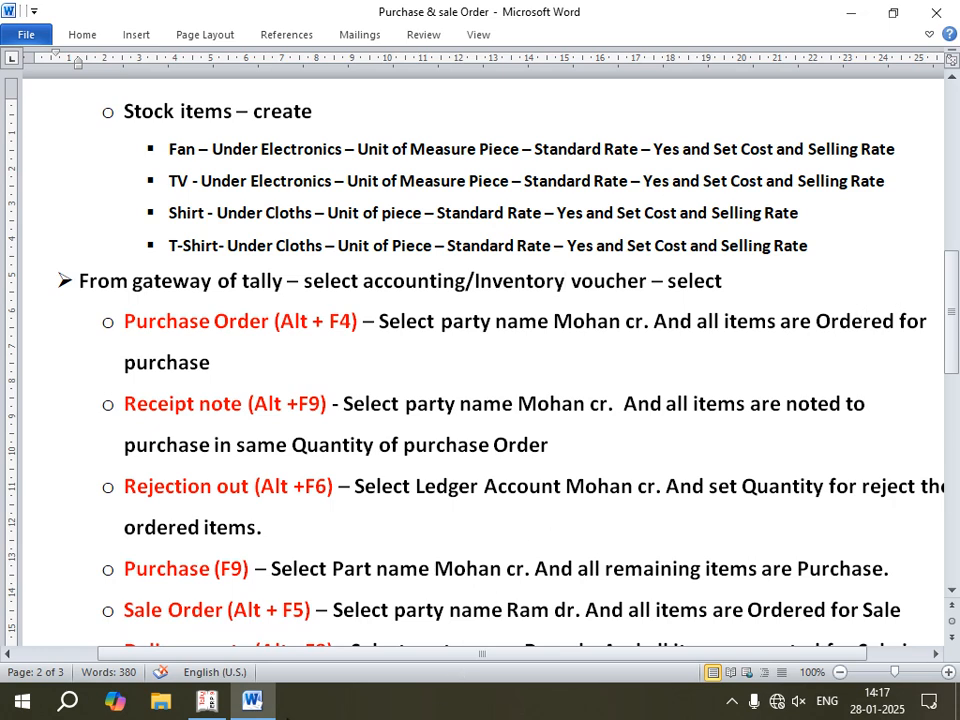
Step: Switch back to Tally, leave stock item creation and return to the Gateway of Tally
left_click(207, 700)
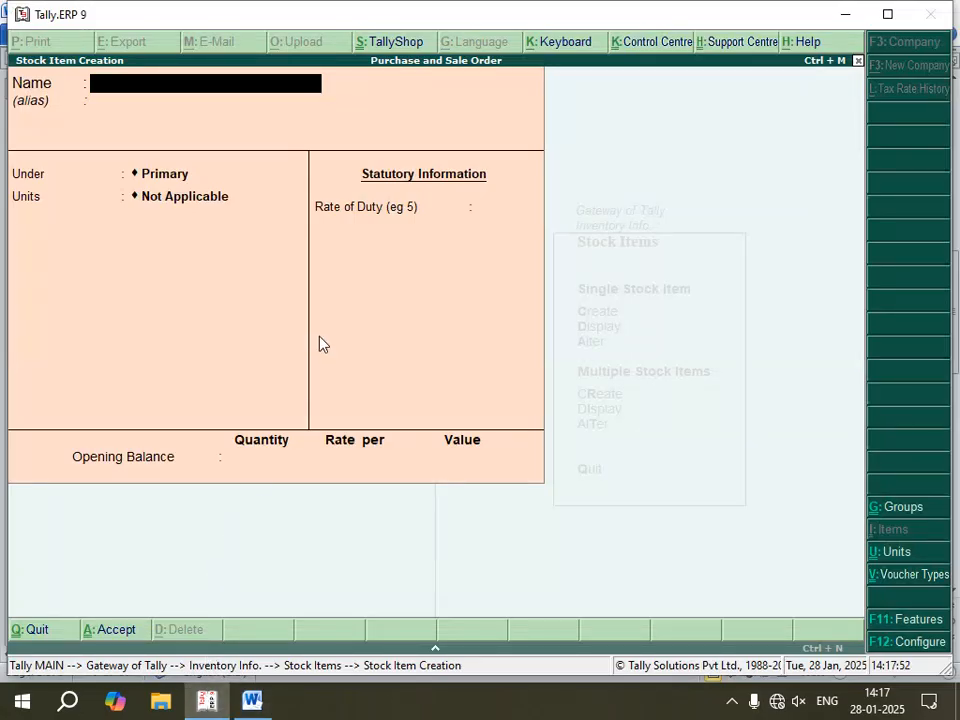
key("Escape")
key("Return")
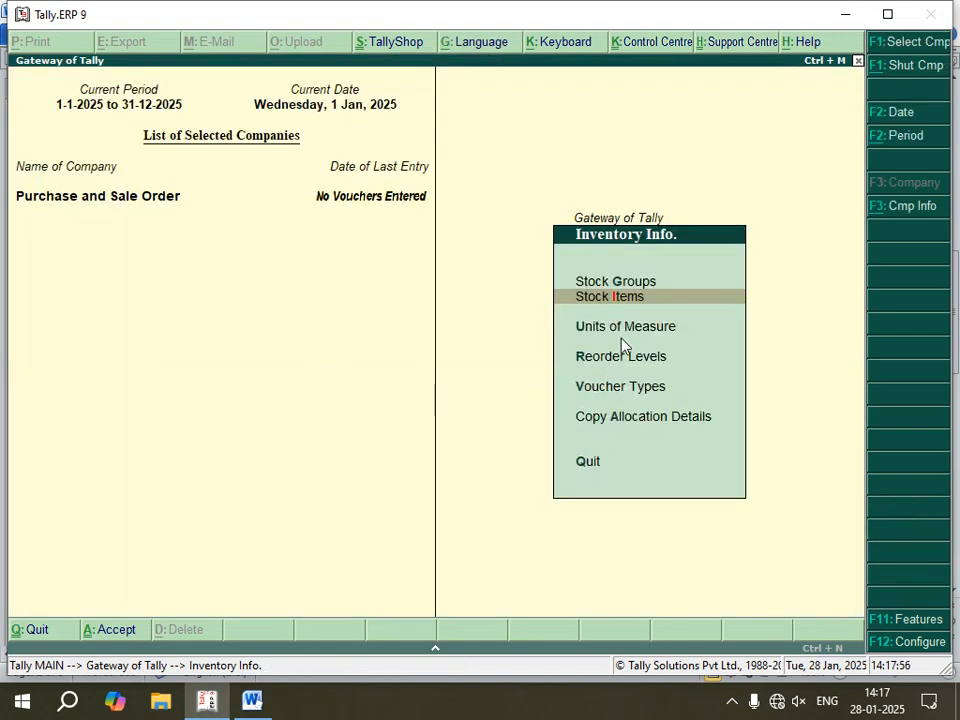
key("Escape")
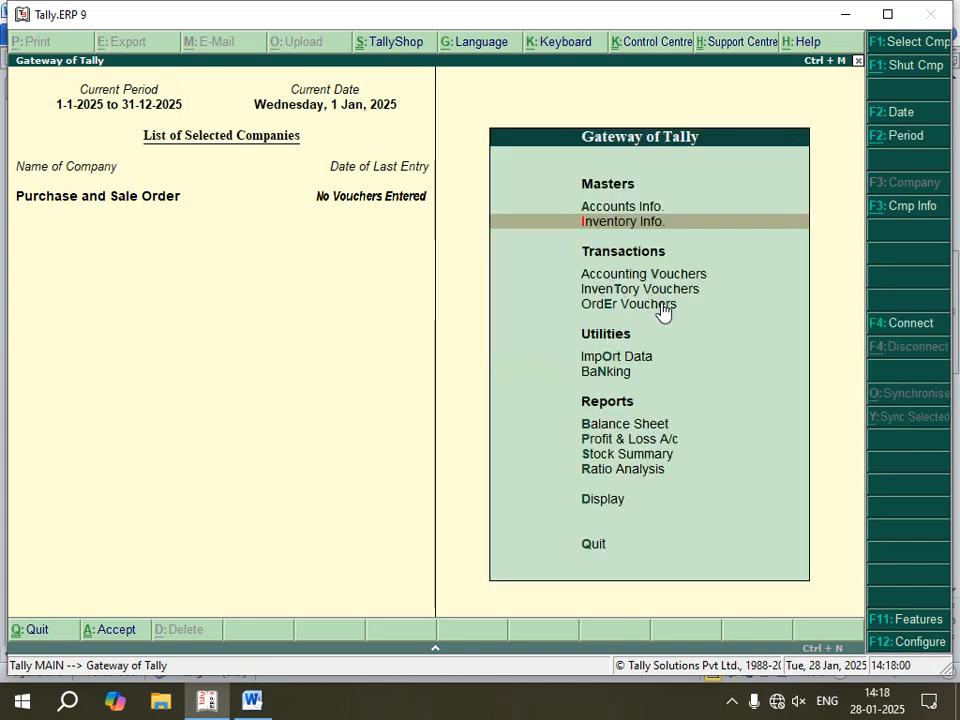
Step: Open inventory voucher entry, check the purchase order instructions in the Word notes, and start a Purchase Order voucher in Tally
key("Down")
key("Down")
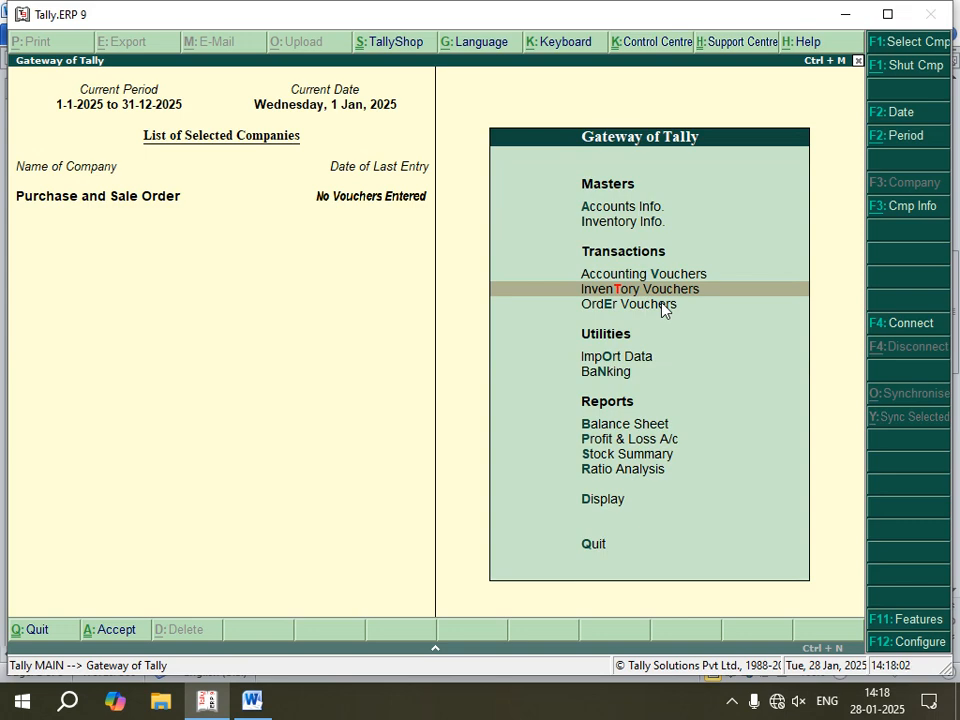
key("Return")
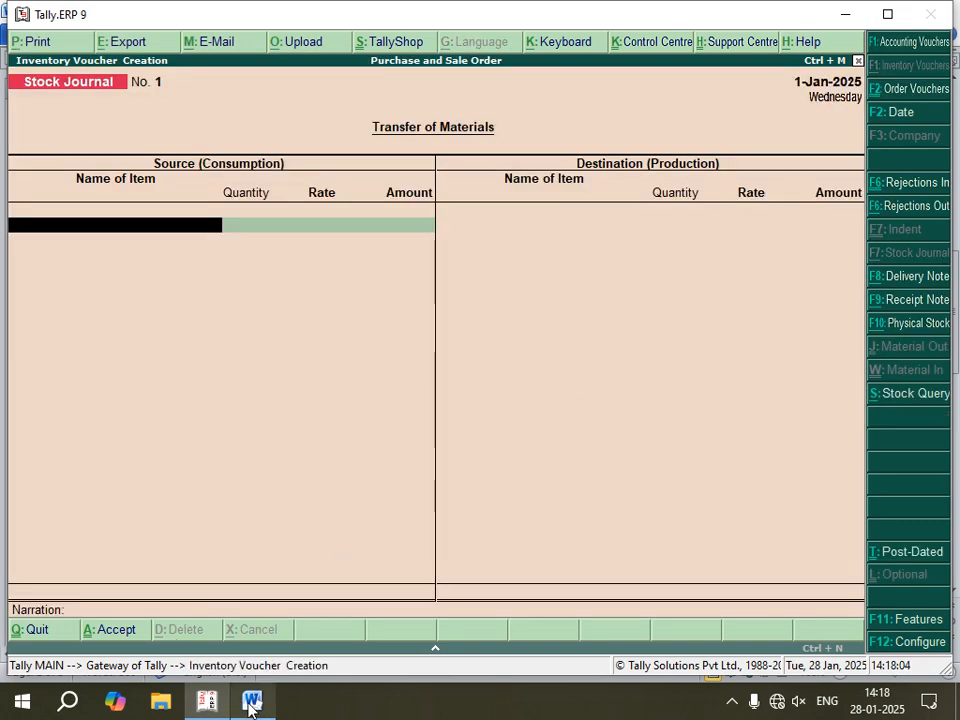
left_click(252, 703)
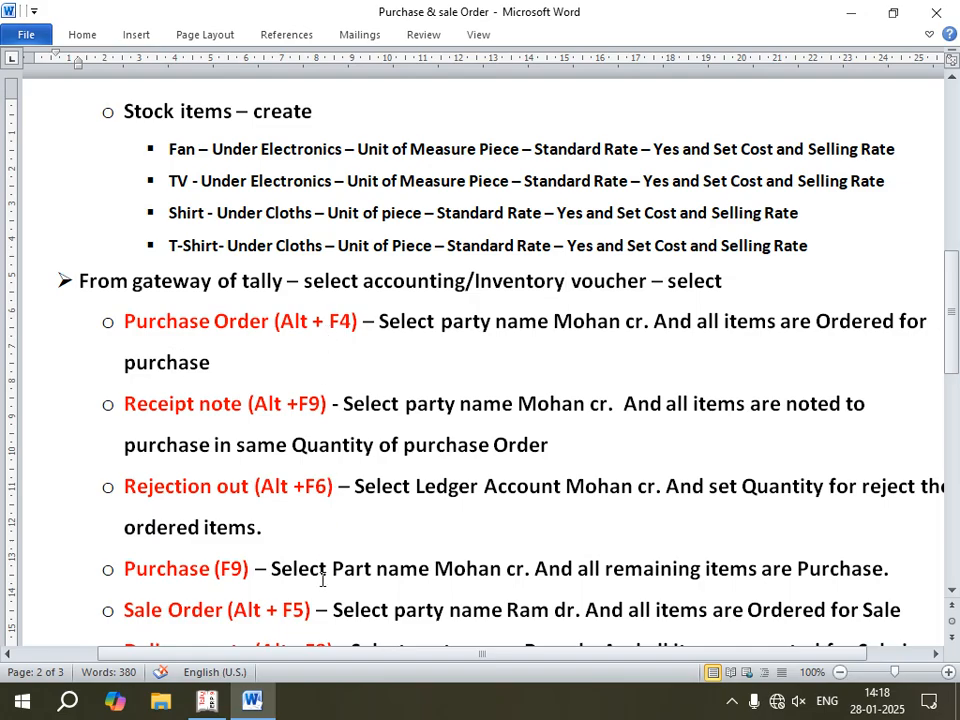
key("alt+Tab")
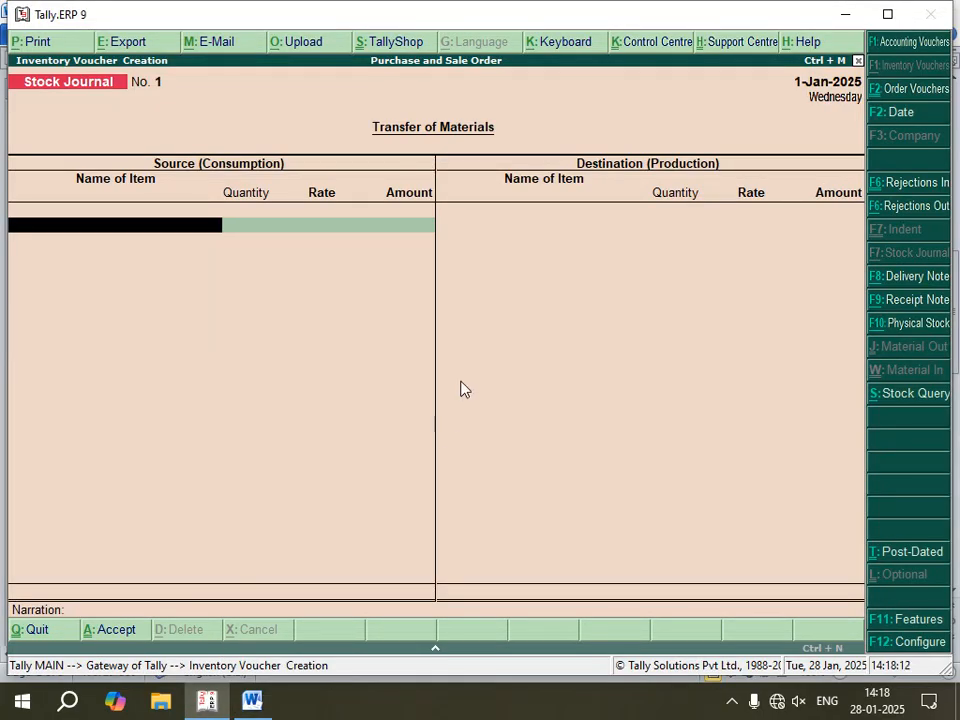
key("alt+F4")
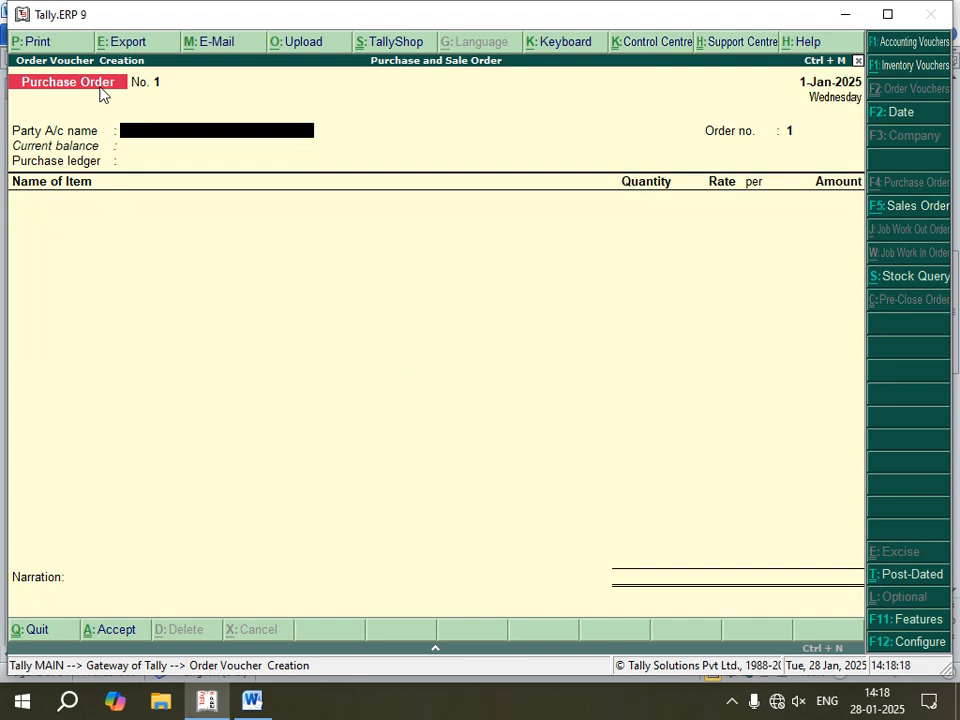
Step: Set the creditor ledger as the order's party, accept the supplier details and order number 1, and choose Purchase as the purchase ledger
key("Return")
key("Down")
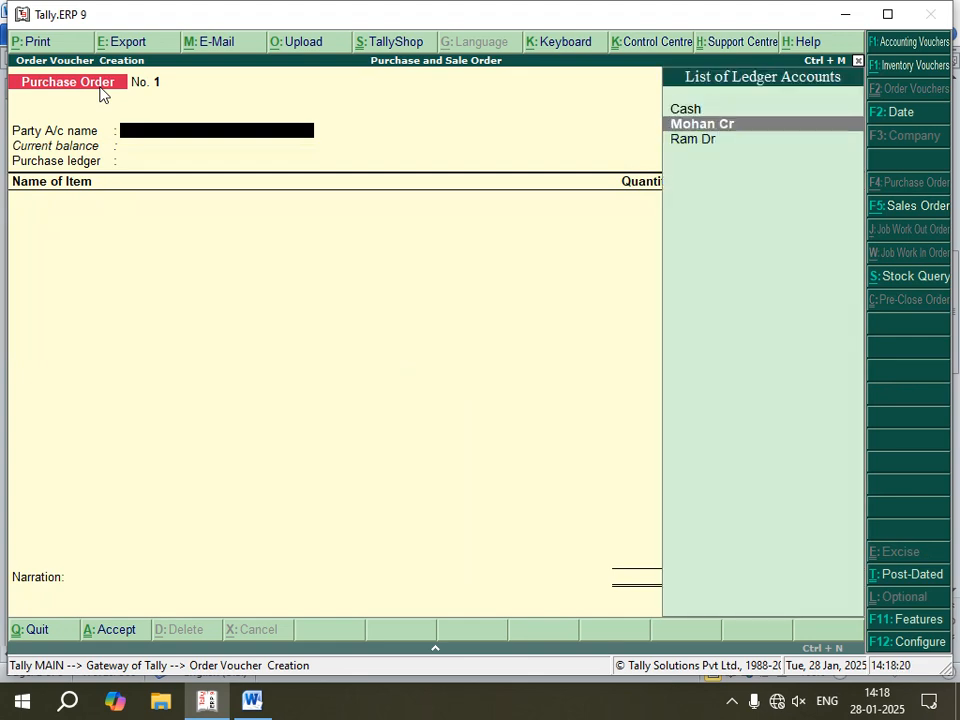
key("Return")
key("Return")
key("Return")
key("Return")
key("Return")
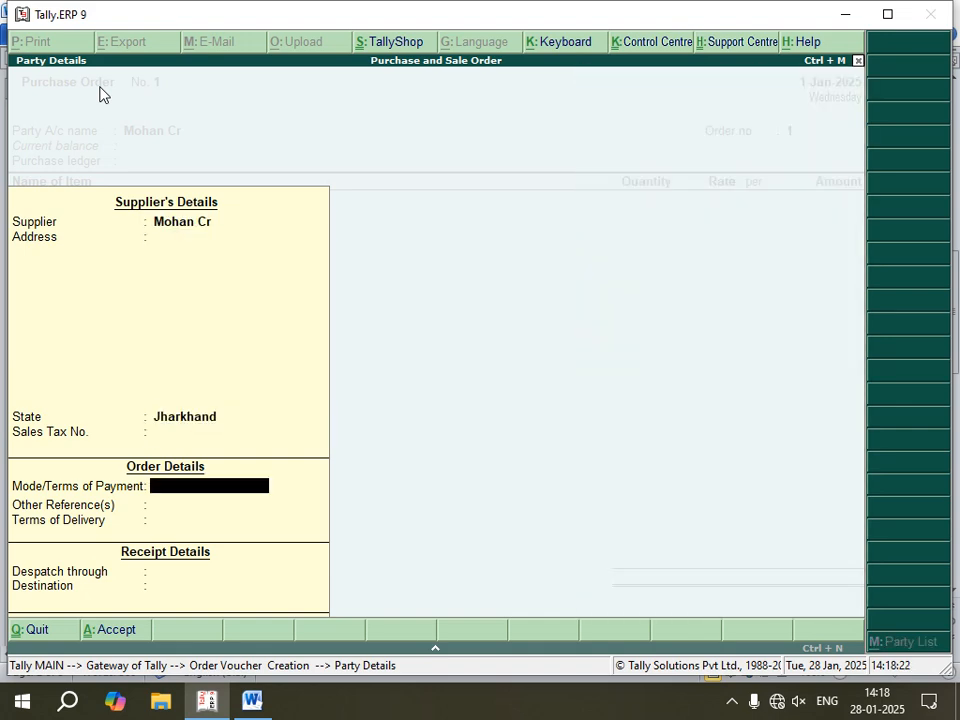
key("Return")
key("Return")
key("Return")
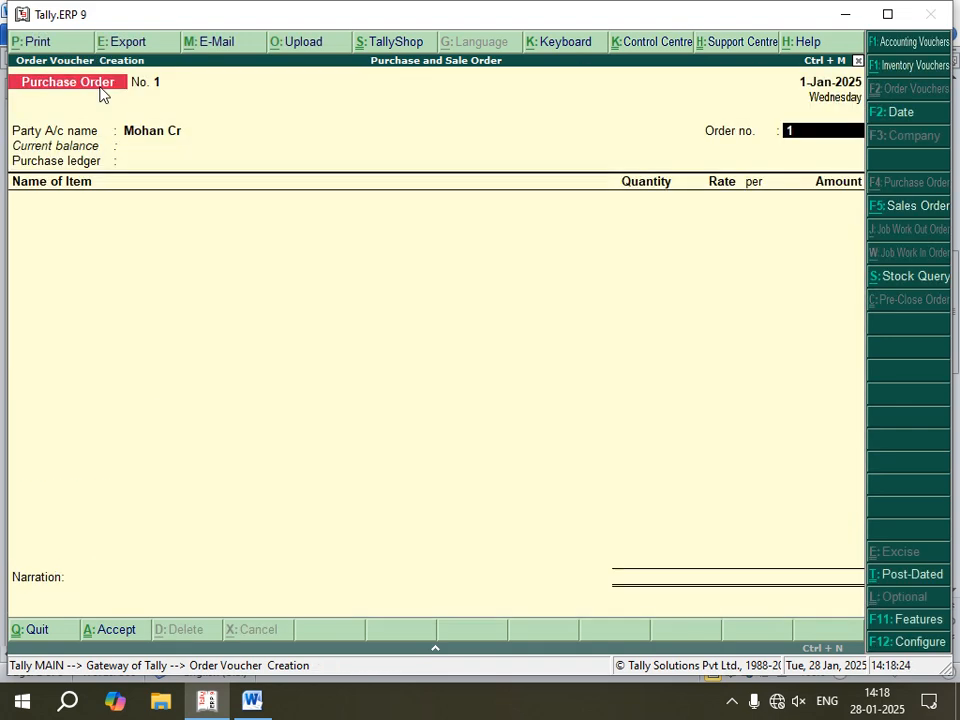
key("Return")
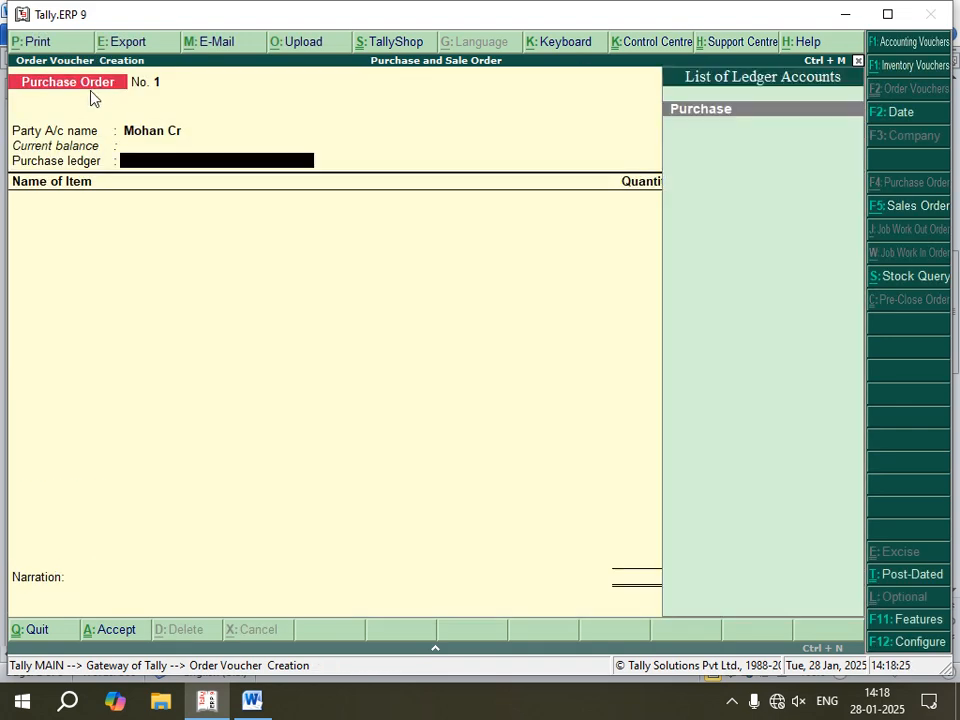
key("Return")
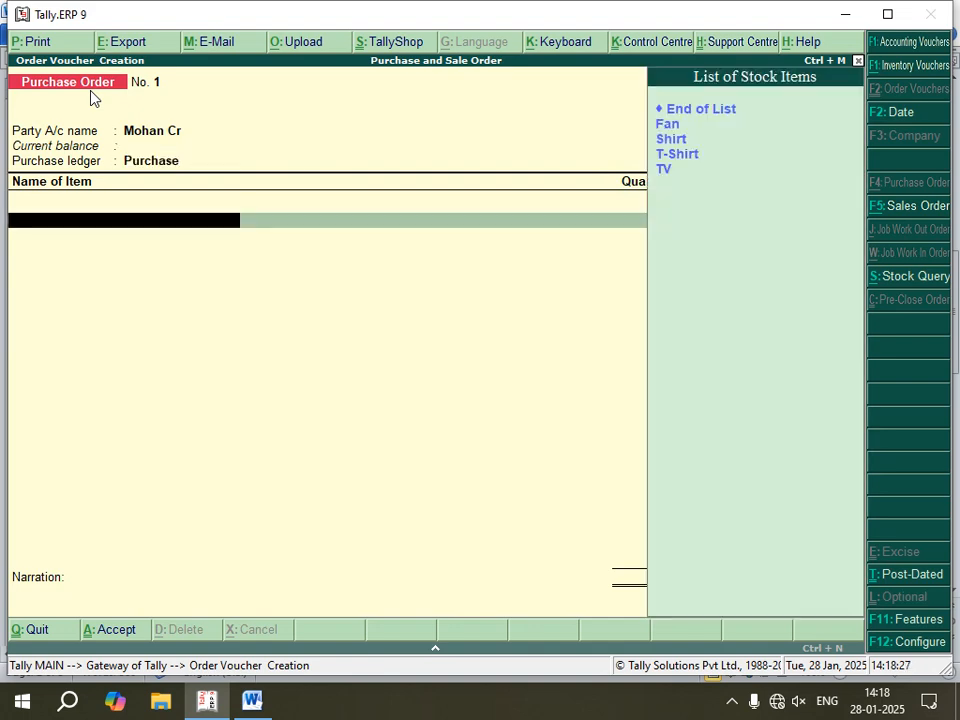
Step: Add Fan to the purchase order, due on 1-Jan-2025, with 15 pcs at a rate of 1,200.00
key("Down")
key("Return")
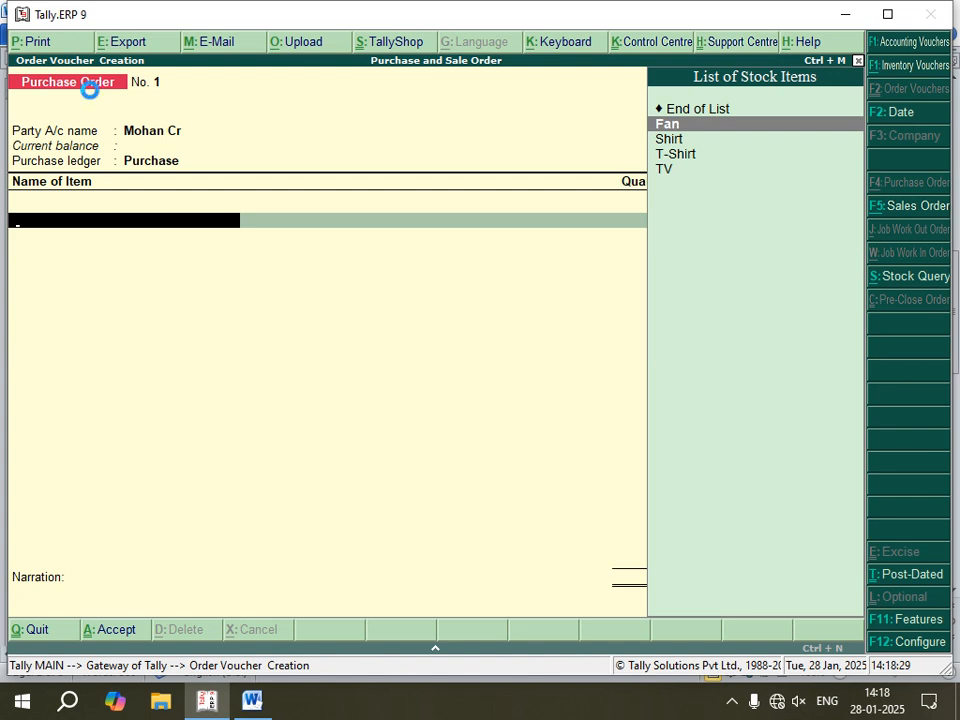
key("Return")
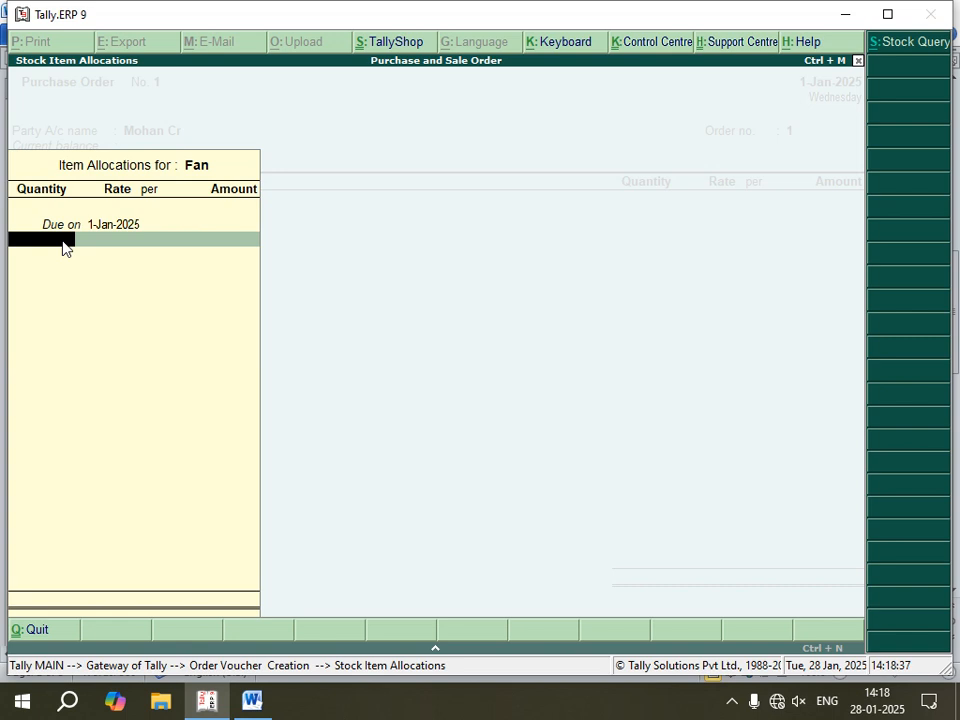
key("Return")
key("Return")
key("Return")
key("Return")
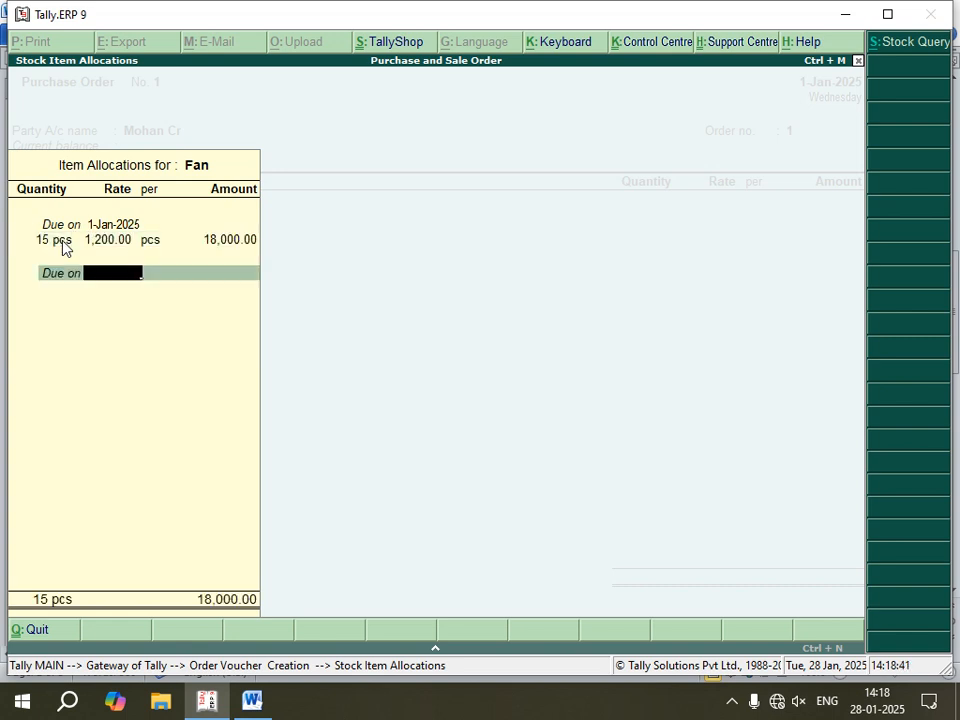
key("Return")
Step: Add Shirt to the purchase order, due on 1-Jan-2025, with 25 pcs at a rate of 800.00
key("Return")
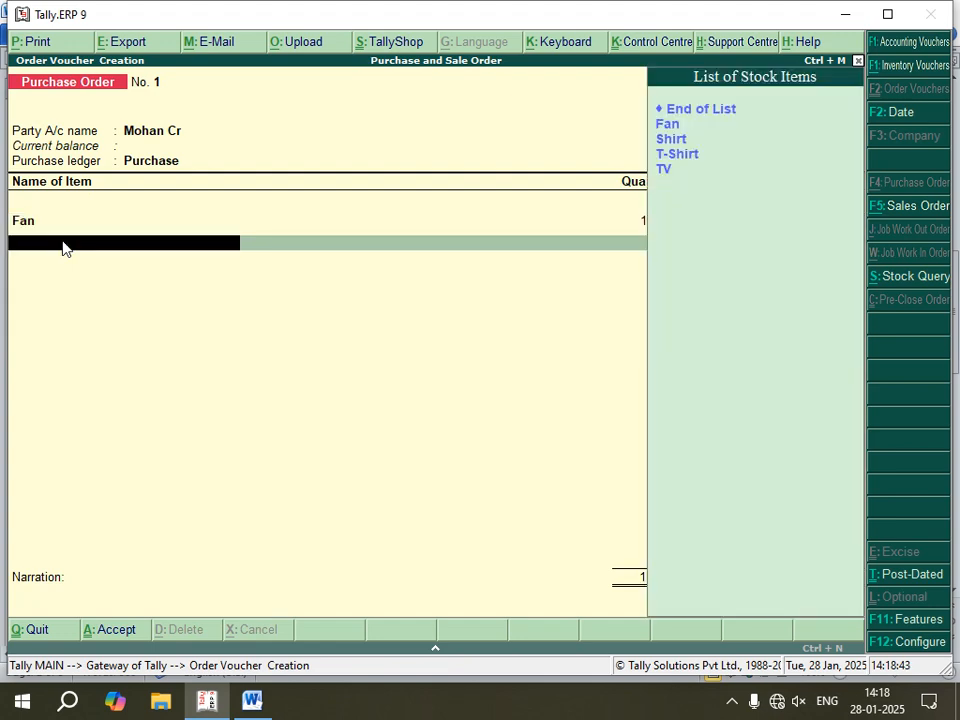
key("Down")
key("Down")
key("Down")
key("Return")
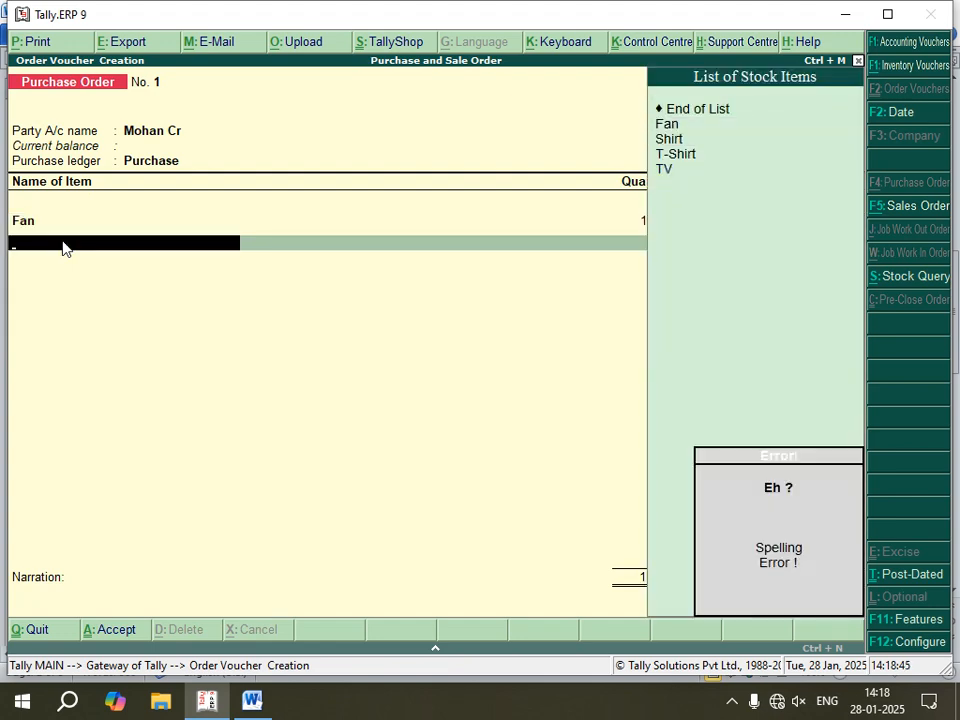
key("Down")
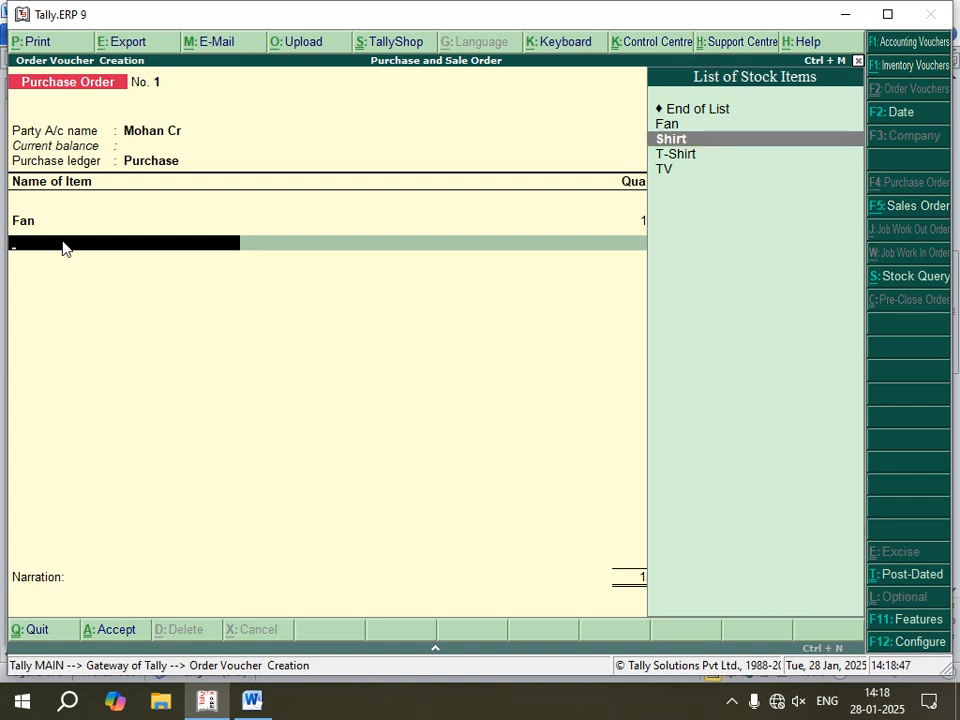
key("Return")
key("Return")
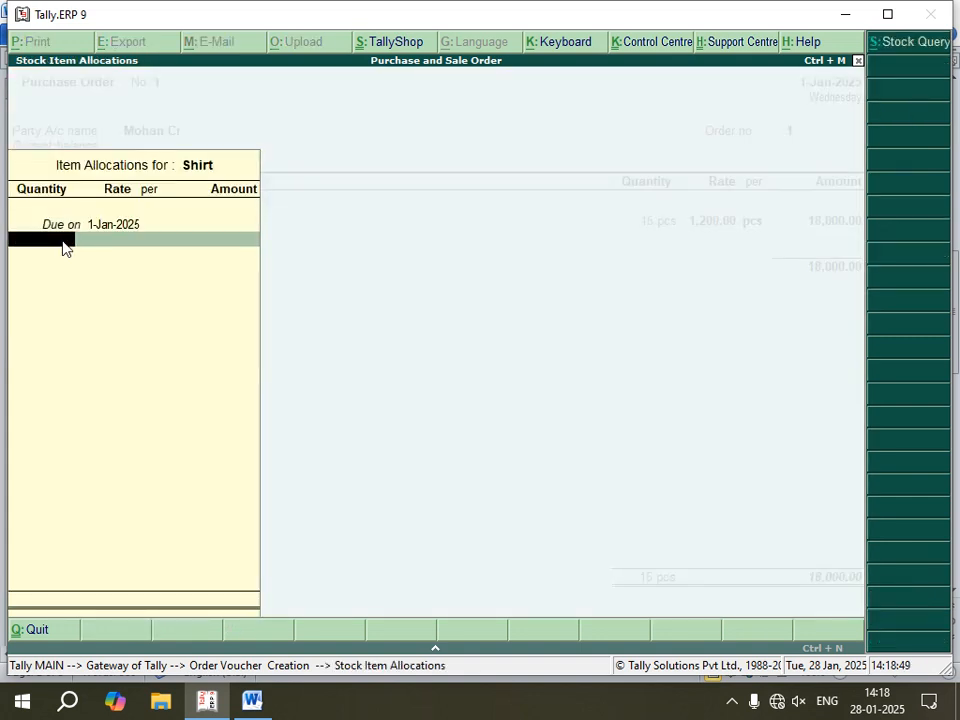
type("25")
key("Return")
type("800")
key("Return")
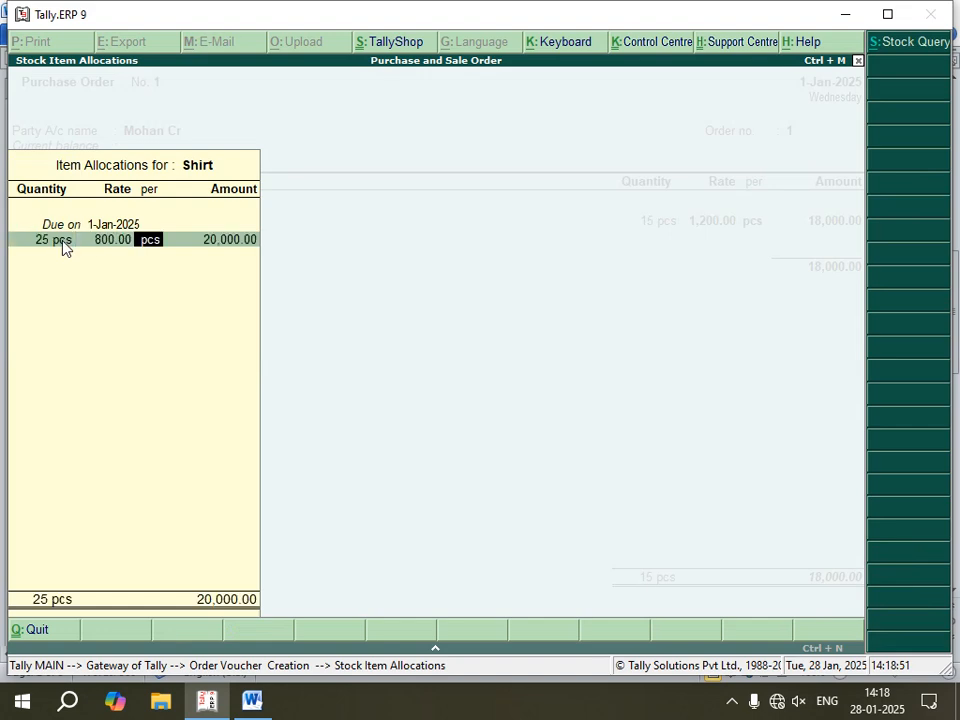
key("Return")
key("Return")
key("Return")
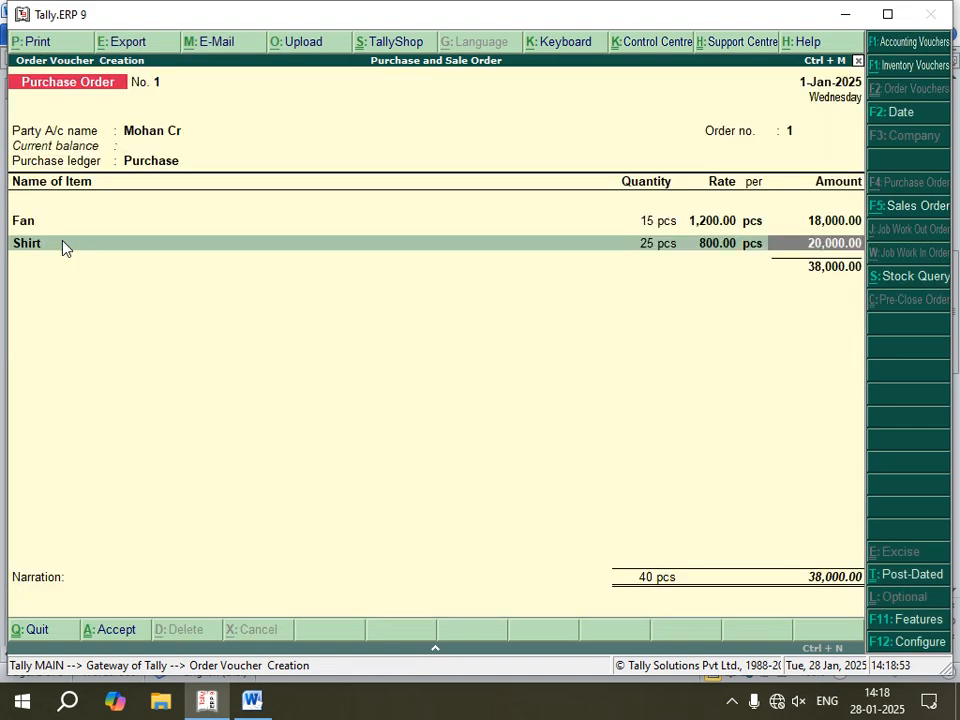
key("Return")
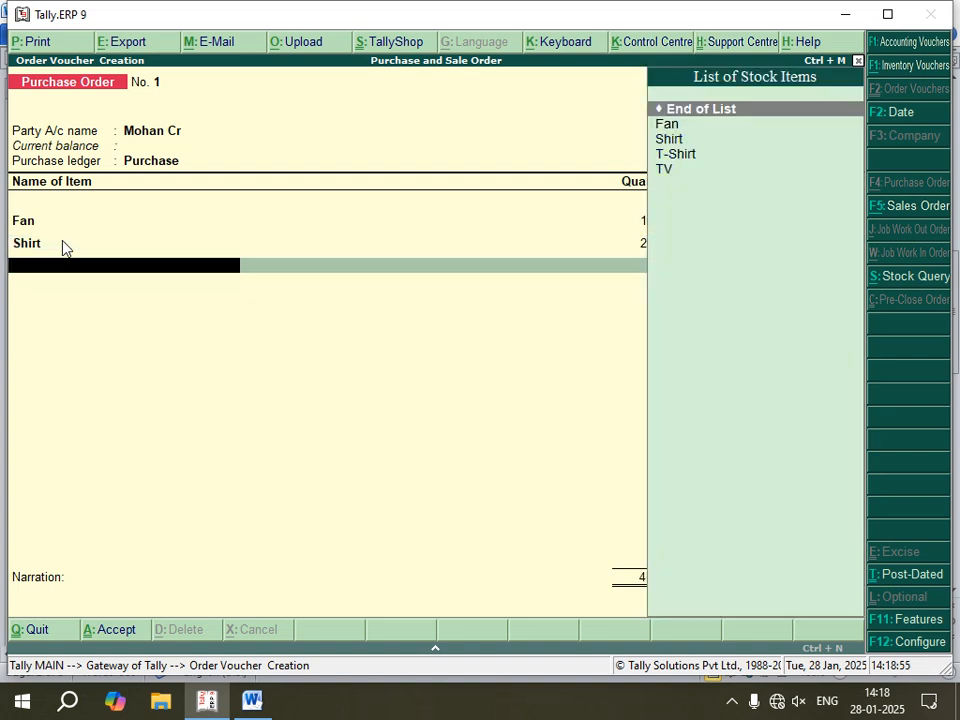
Step: Add T-Shirt to the purchase order, due on 1-Jan-2025, with 50 pcs at a rate of 350.00
key("Down")
key("Down")
key("Down")
key("Return")
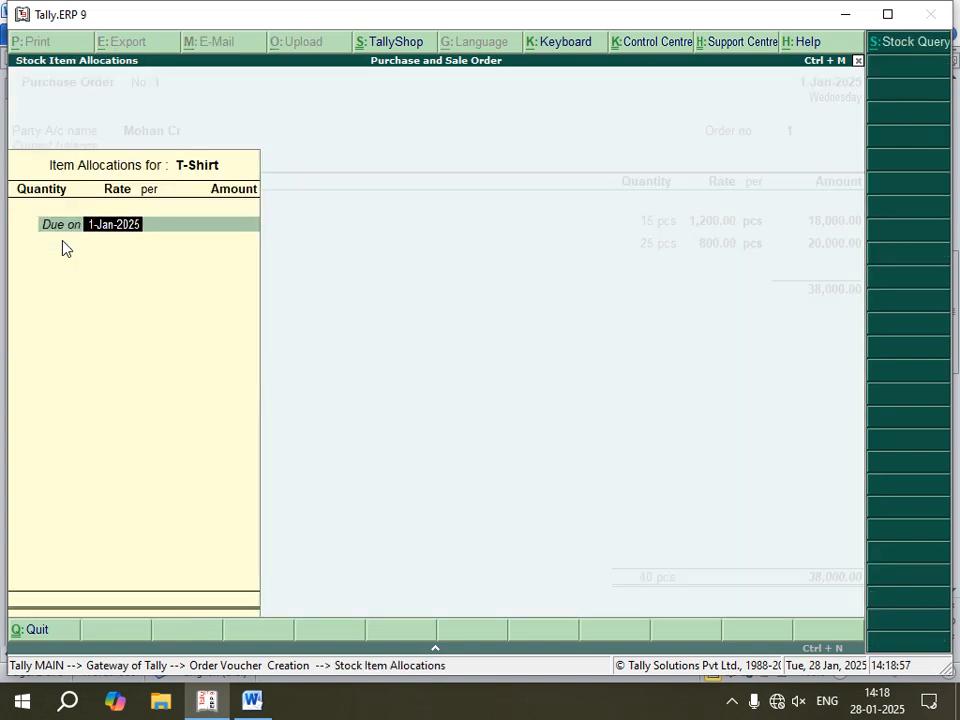
key("Return")
type("50")
key("Return")
key("Return")
key("Return")
key("Return")
key("Return")
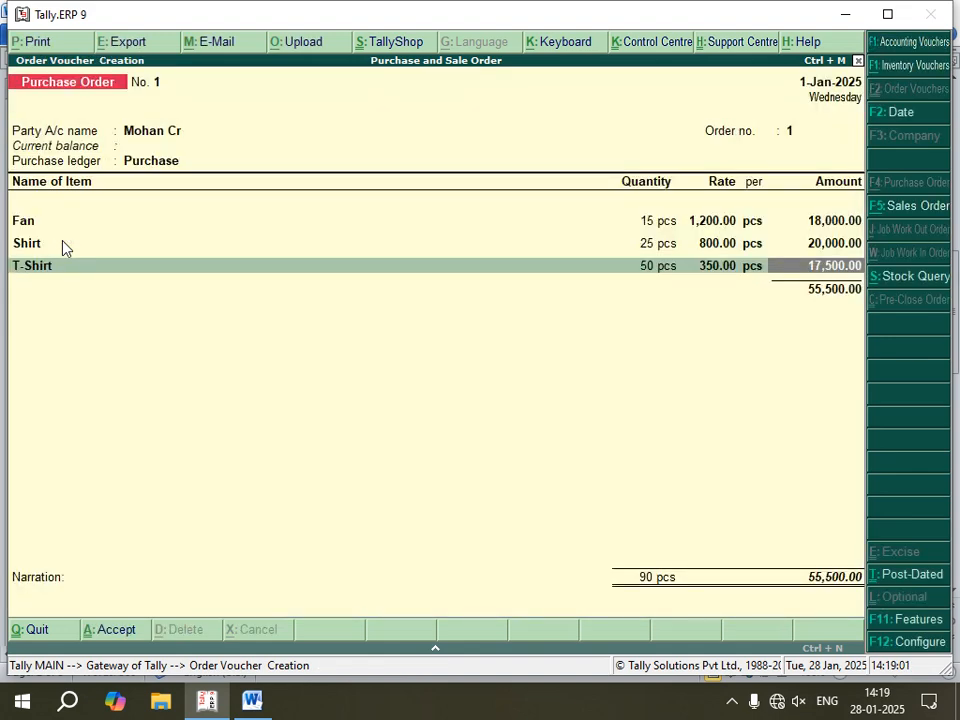
key("Return")
Step: Add TV to the purchase order with 12 as its due-on entry, leaving its quantity blank
key("Down")
key("Down")
key("Down")
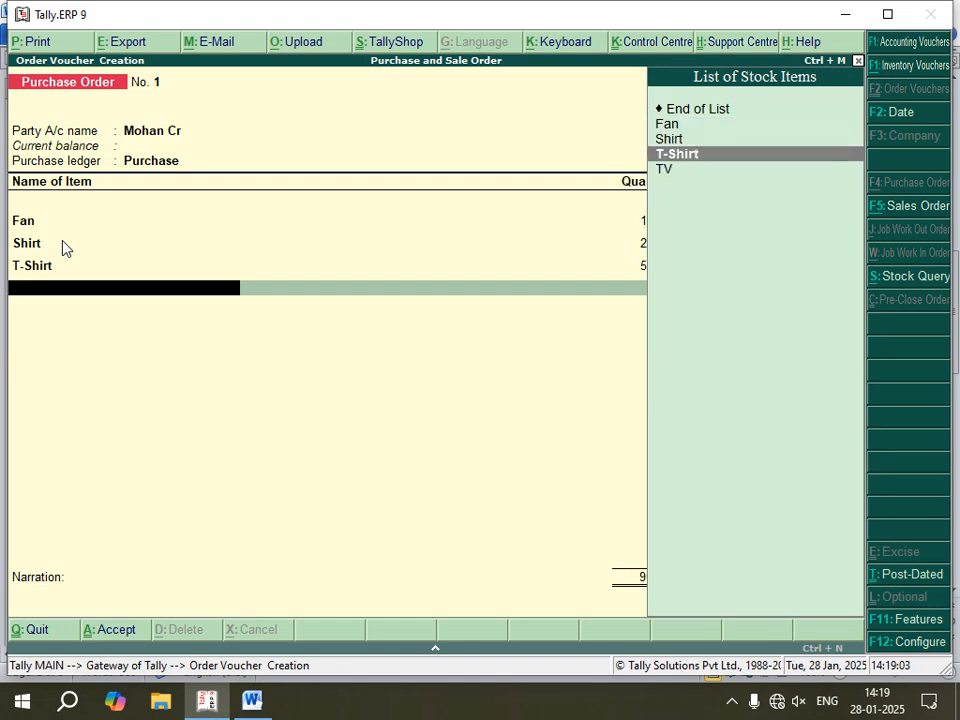
key("Down")
key("Return")
type("12")
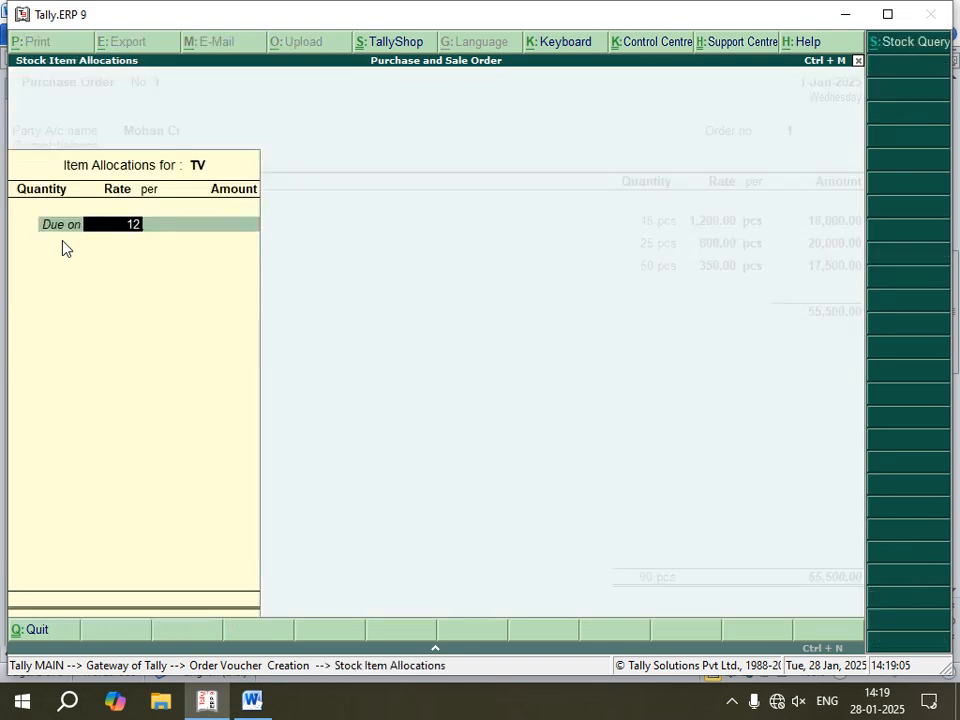
key("Return")
key("Return")
key("Return")
key("Return")
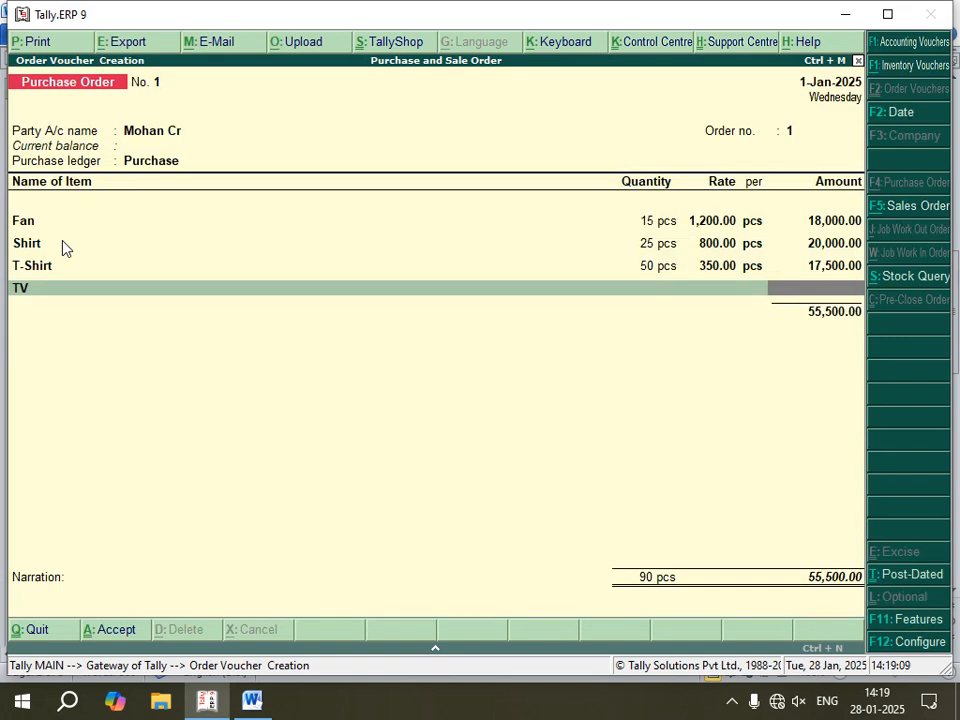
Step: Reopen TV's allocation, set its due date to 1-Jan-2025, and order 12 pcs at a rate of 15,000.00
key("BackSpace")
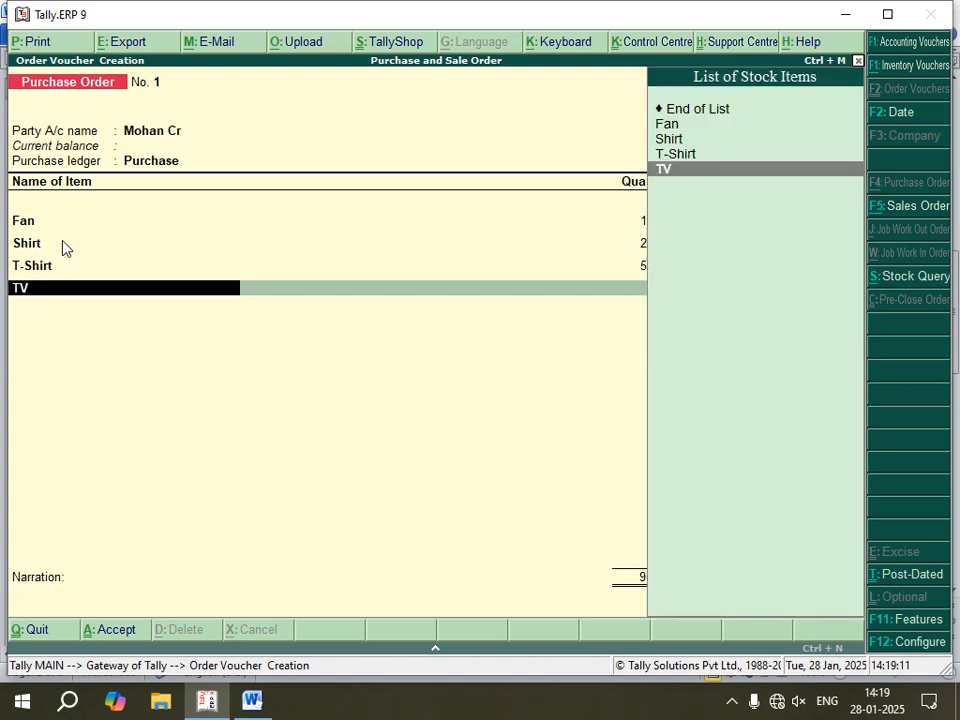
key("Return")
key("Return")
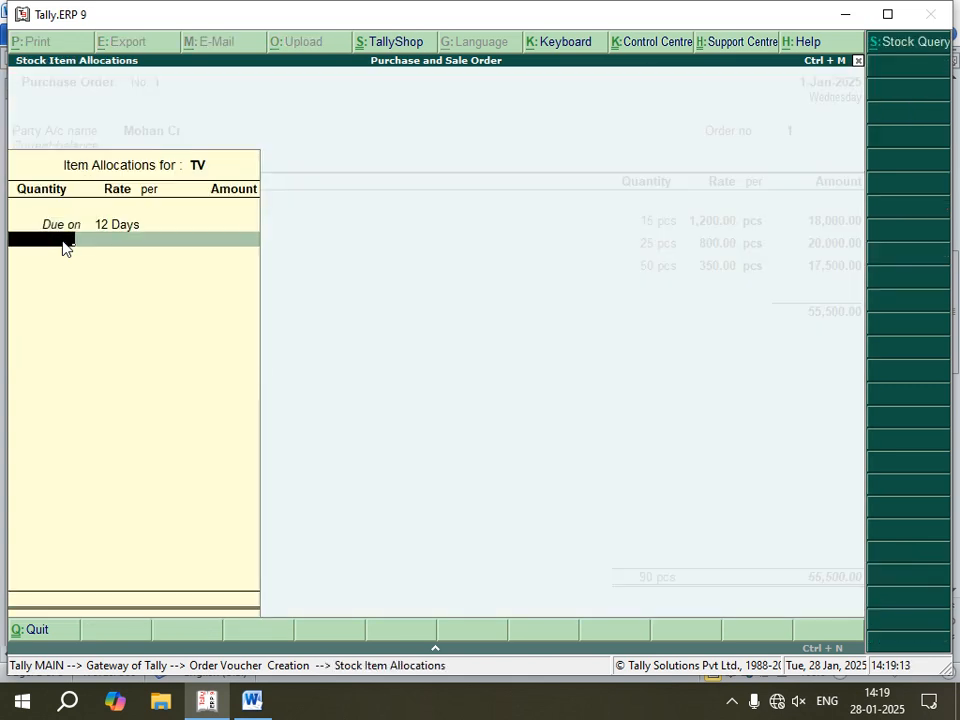
key("BackSpace")
type("1-")
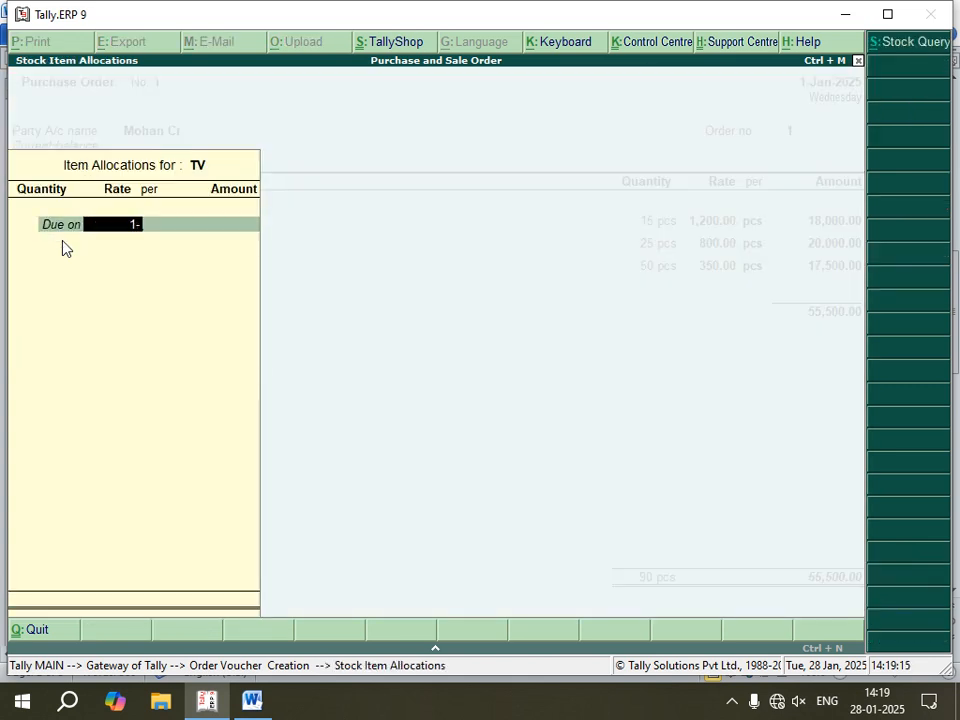
type("5-1")
key("BackSpace")
key("BackSpace")
type("1")
key("Return")
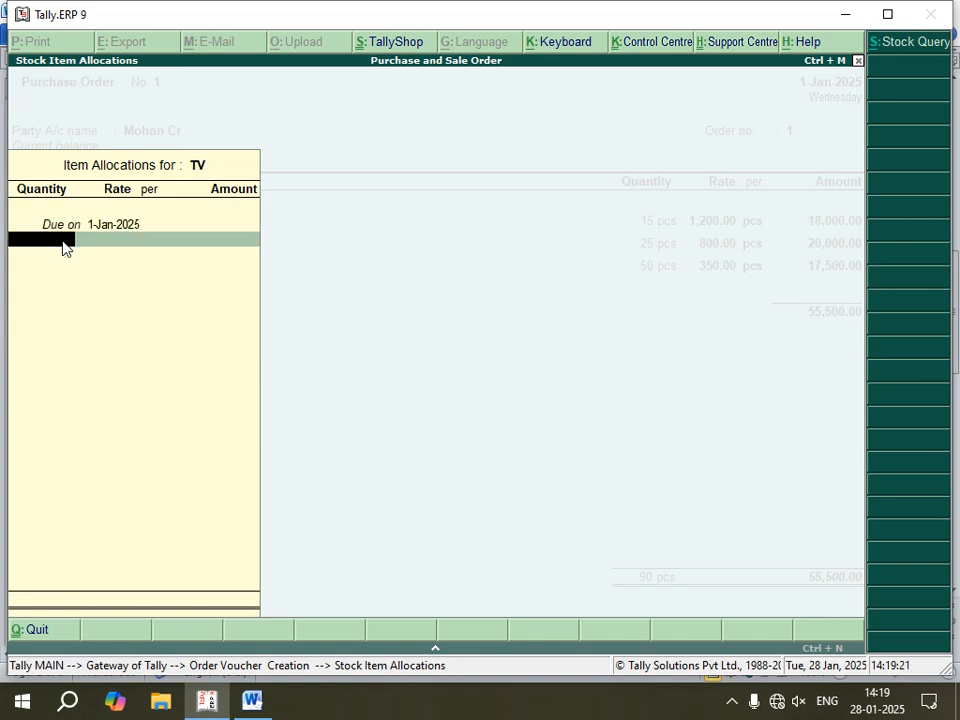
key("Return")
key("Return")
key("Return")
key("Return")
key("Return")
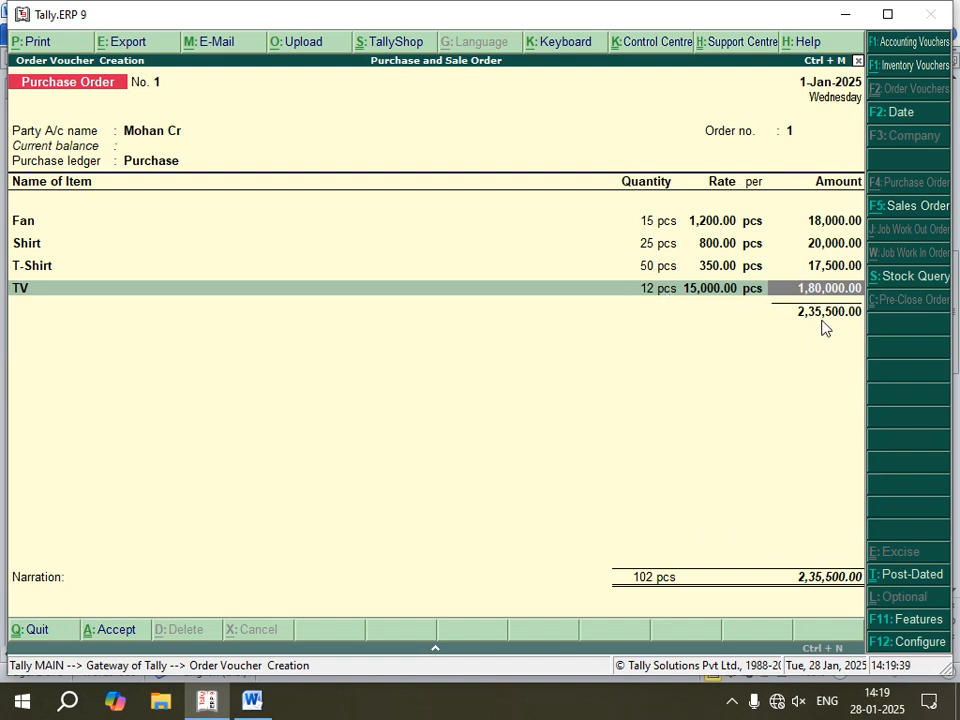
Step: End the item list, leave the narration blank, and save the purchase order
key("Return")
key("Return")
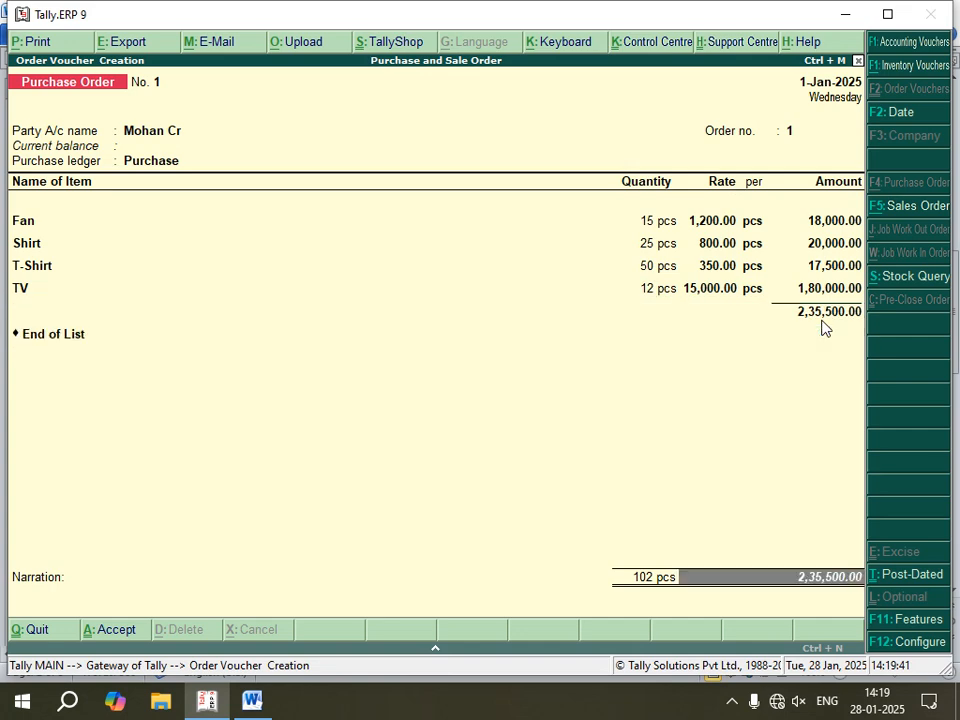
key("Return")
key("Return")
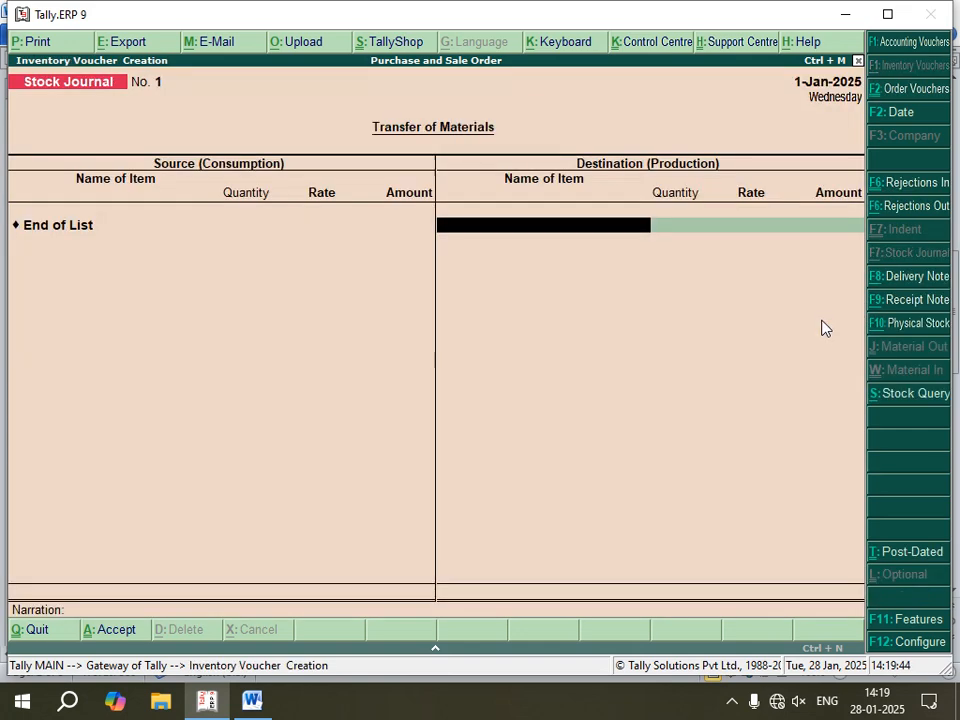
Step: Switch to the Word notes and review the voucher instructions that follow Purchase Order, starting with Receipt note
left_click(254, 703)
scroll(240, 550, "down", 3)
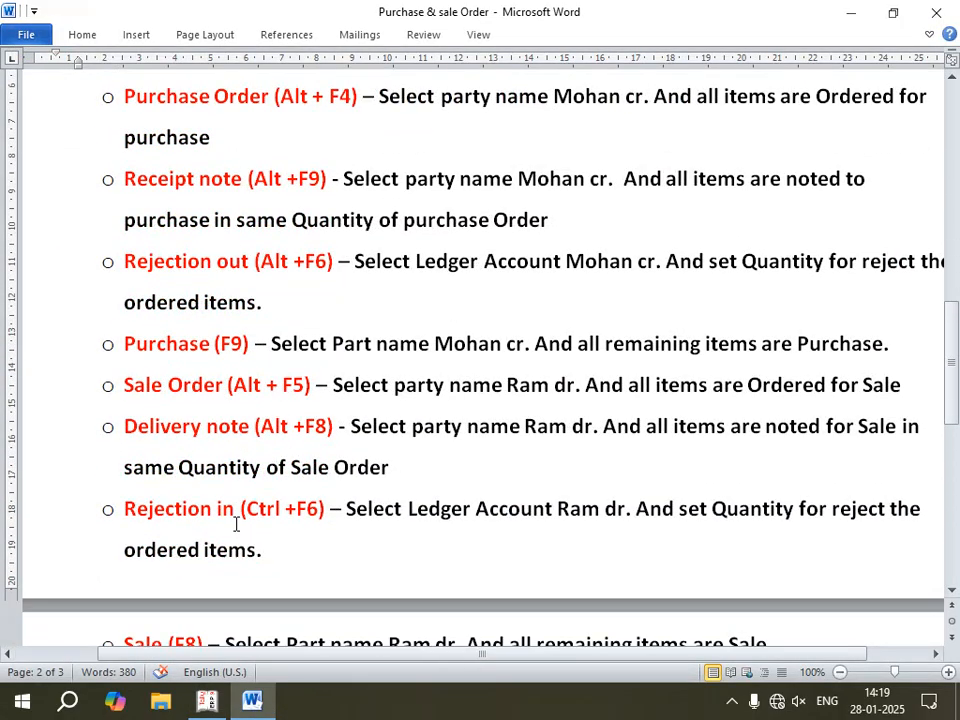
scroll(165, 142, "up", 1)
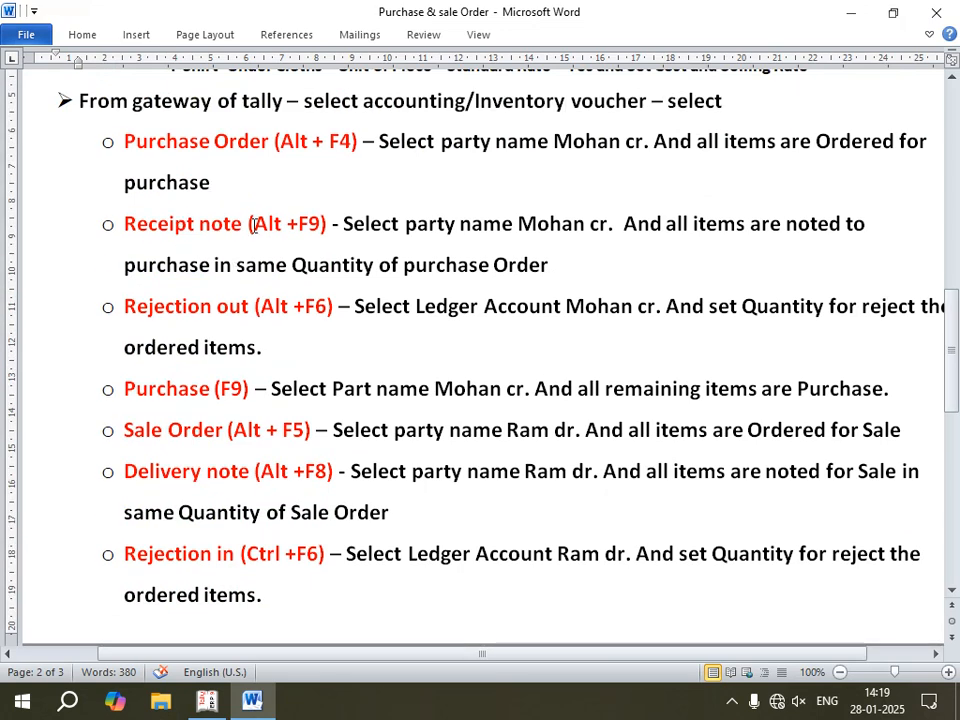
scroll(245, 215, "up", 1)
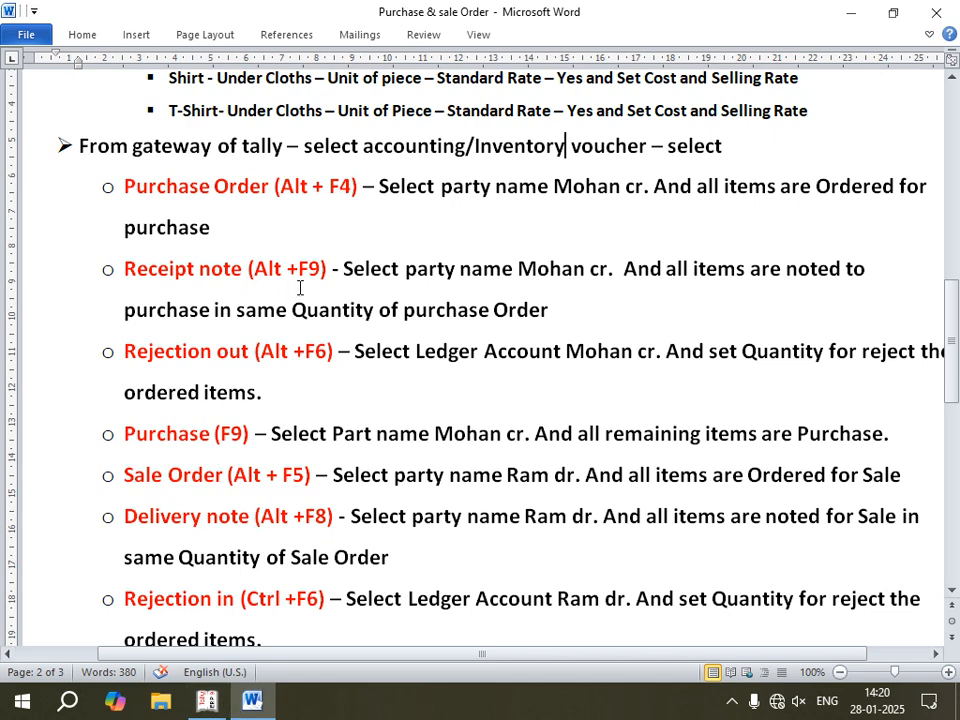
Step: Switch to Tally.ERP 9, start a Receipt Note with a blank reference number, and choose the creditor ledger as the party
left_click(214, 704)
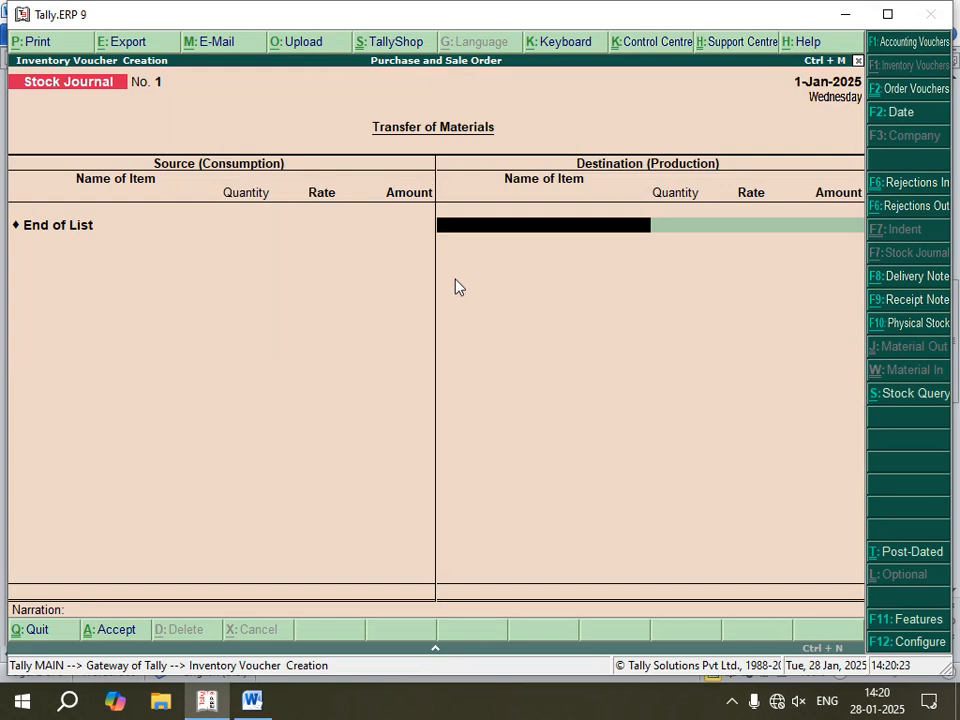
key("F9")
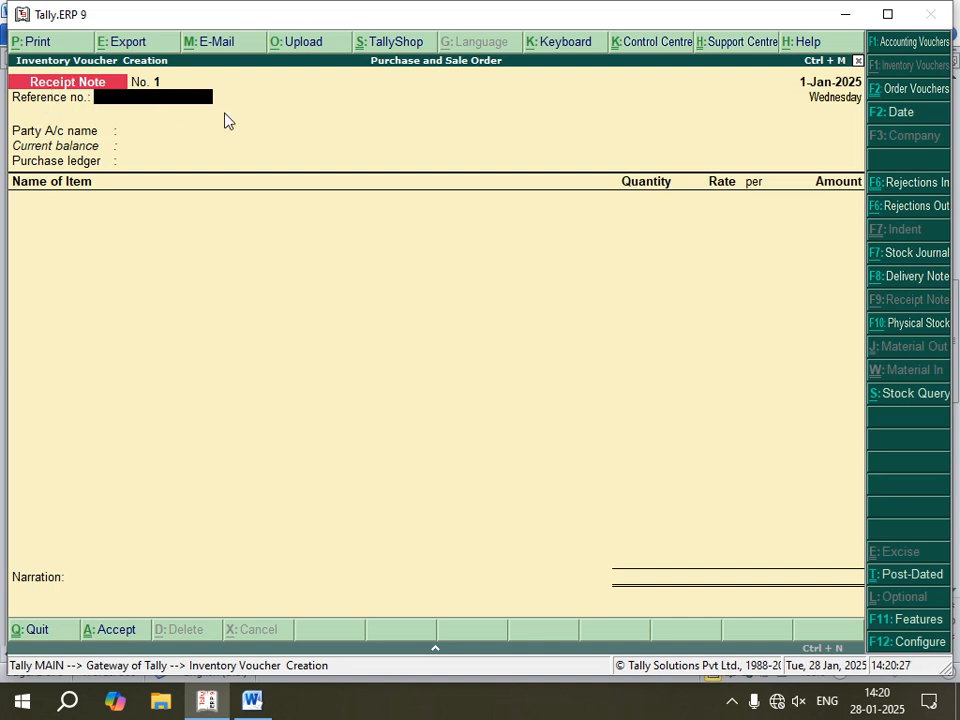
key("Return")
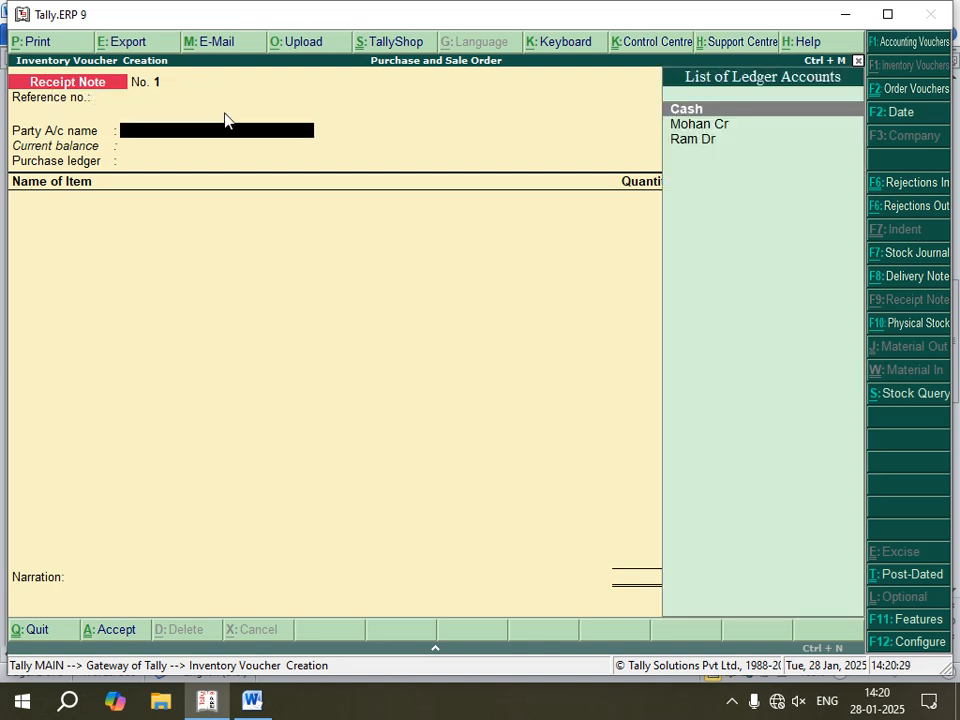
key("Down")
key("Return")
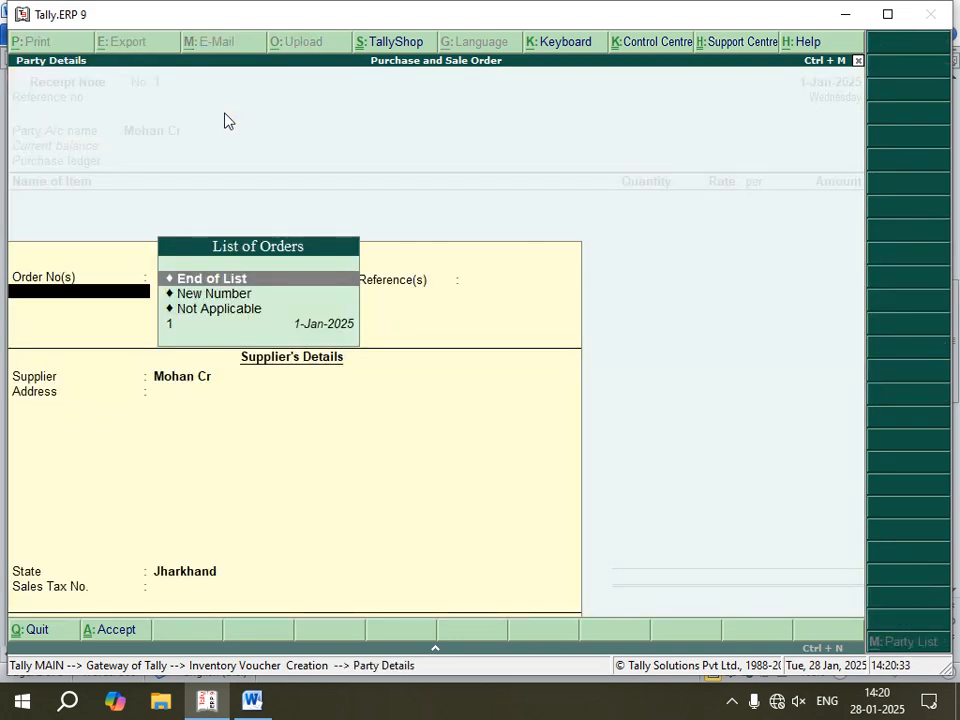
Step: Link the receipt note to purchase order 1 dated 1-Jan-2025 and accept the supplier's details and the Purchase ledger
key("Down")
key("Down")
key("Down")
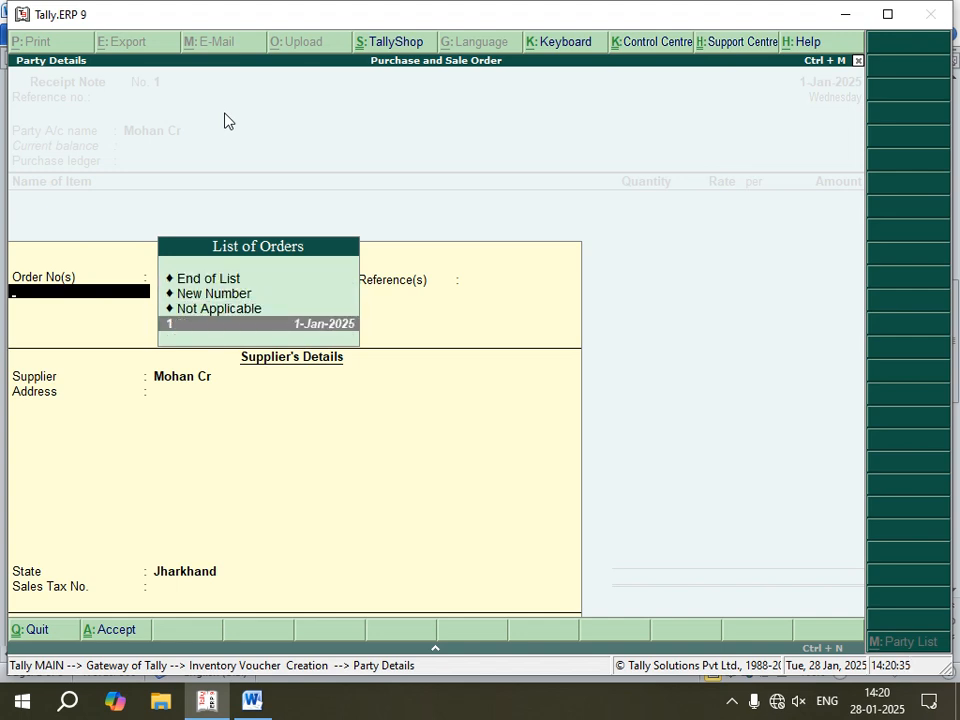
key("Return")
key("Return")
key("Return")
key("Return")
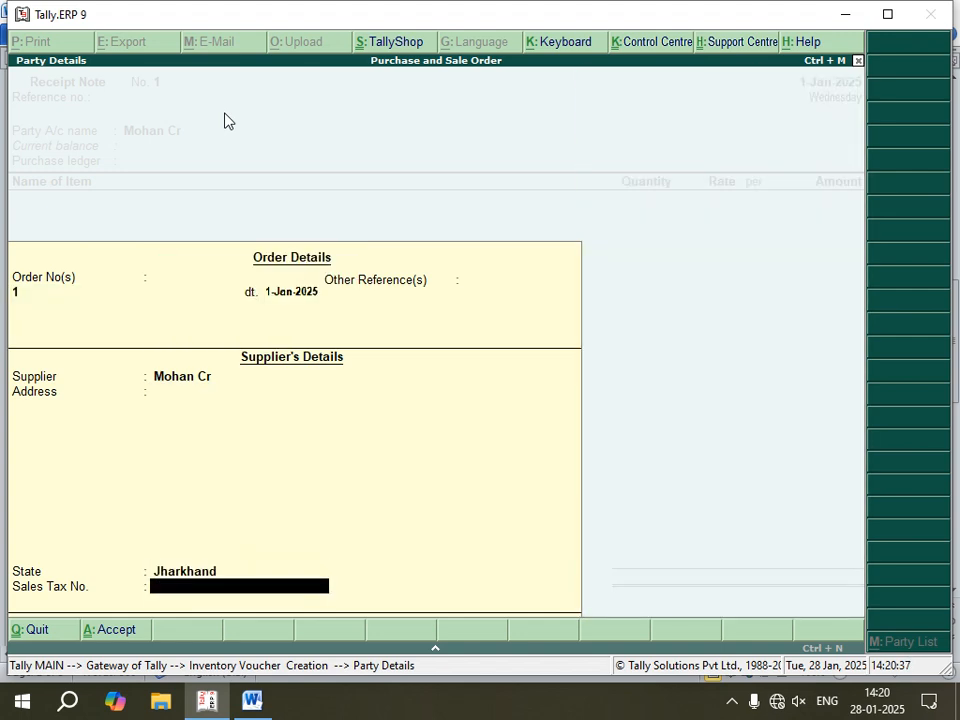
key("Return")
key("Return")
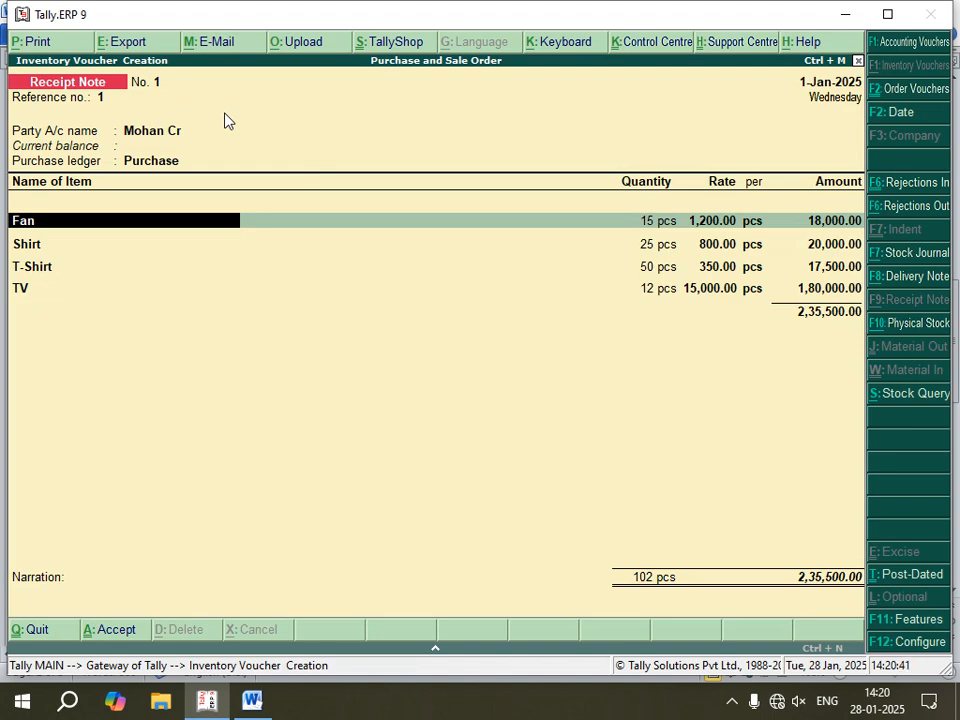
Step: Accept the receipt note's Fan allocation of 15 pcs at 1,200.00 against order 1
key("Return")
key("Return")
key("Return")
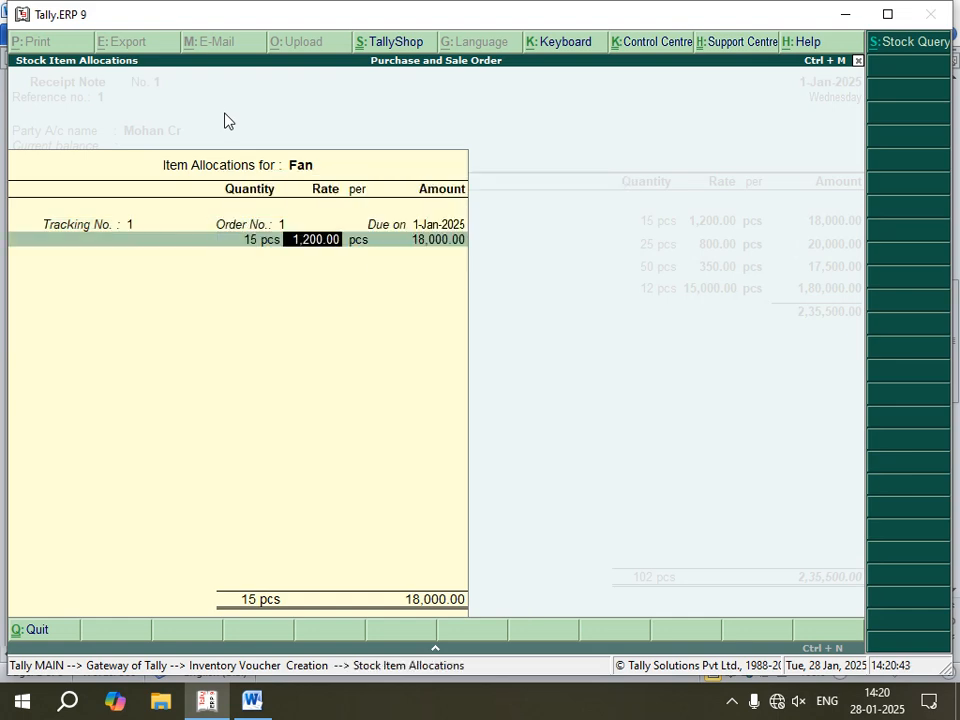
key("Return")
key("Return")
Step: Accept the receipt note's Shirt allocation of 25 pcs at 800.00 against order 1
key("Return")
key("Return")
key("Return")
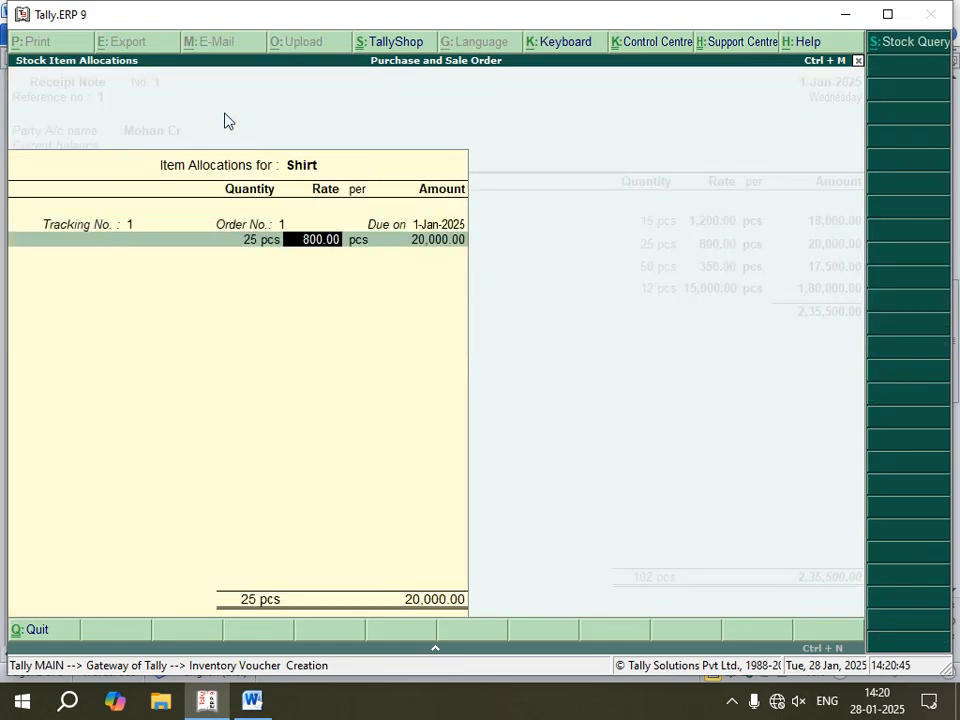
key("Return")
key("Return")
key("Return")
Step: Accept the receipt note's T-Shirt allocation of 50 pcs at 350.00 against order 1
key("Return")
key("Return")
key("Return")
key("Return")
key("Return")
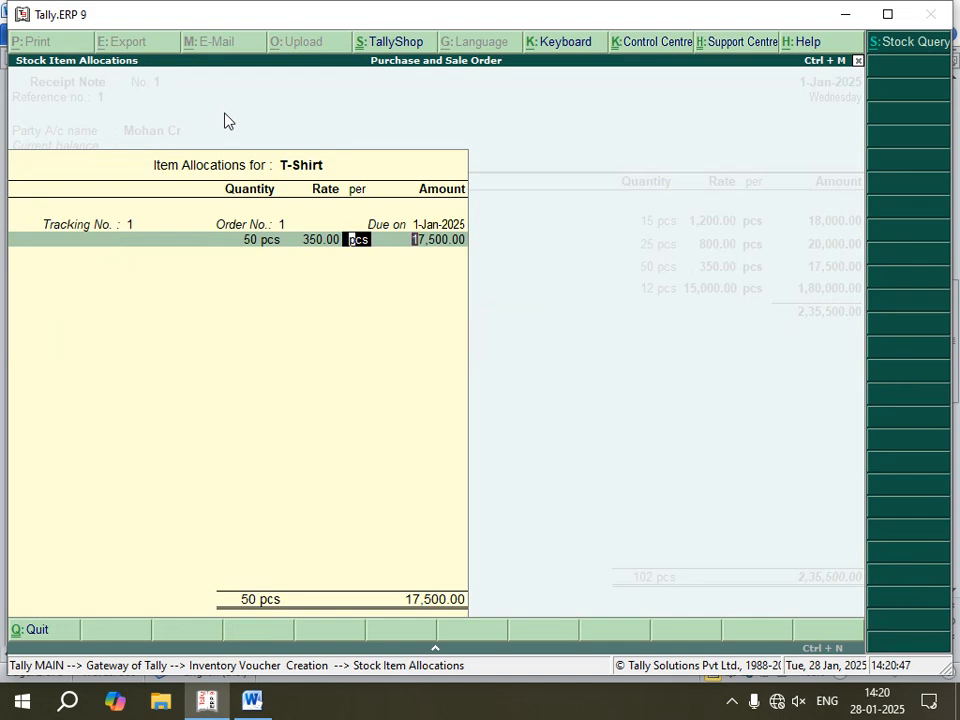
key("Return")
key("Return")
key("Return")
Step: Accept the TV allocation of 12 pcs at 15,000.00 and save the receipt note with a blank narration
key("Return")
key("Return")
key("Return")
key("Return")
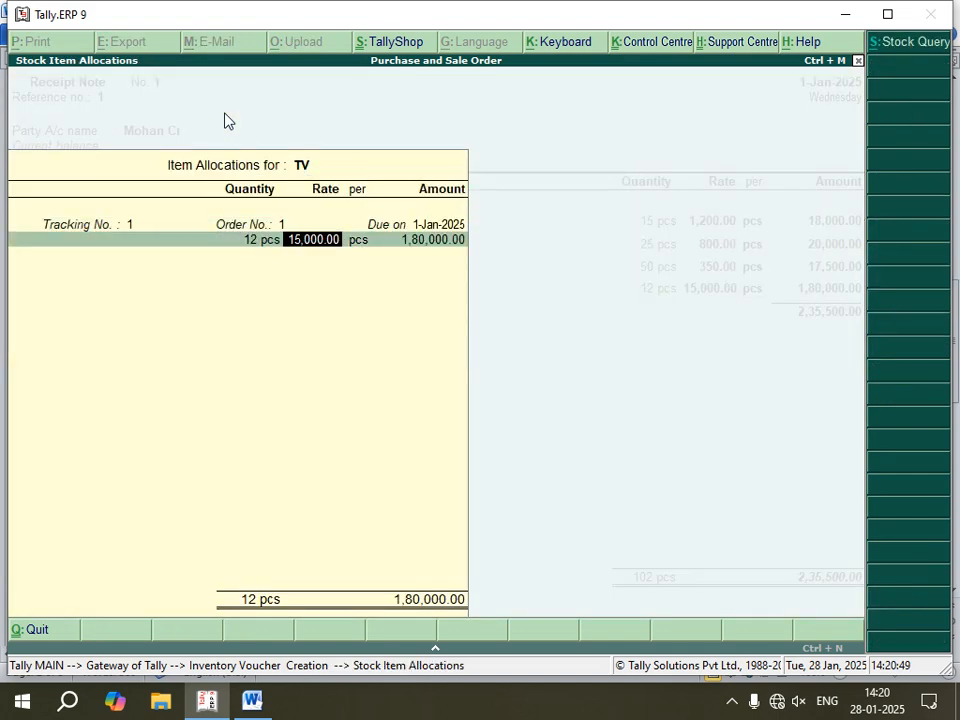
key("Return")
key("Return")
key("Return")
key("Return")
key("Return")
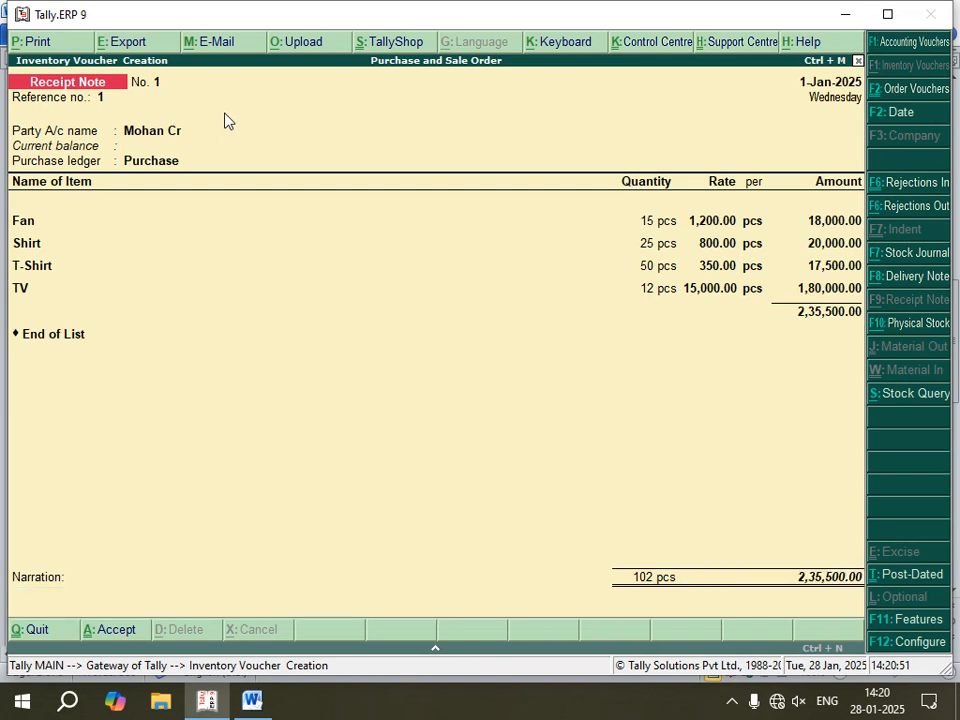
key("Return")
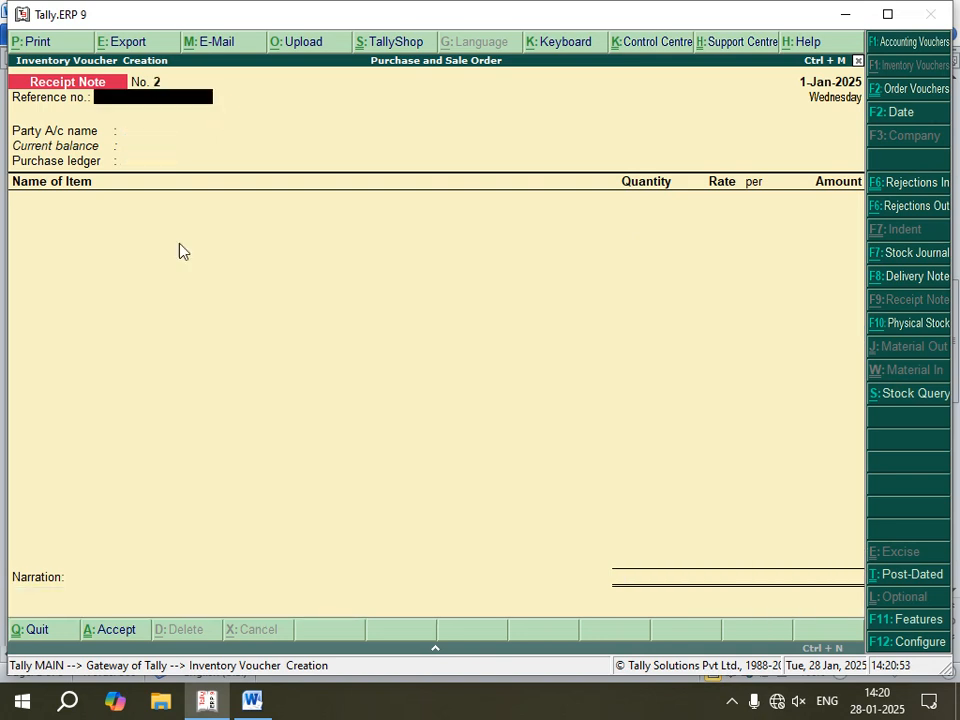
Step: Switch to the Word notes and review the Rejection out instruction that follows Receipt note
left_click(252, 700)
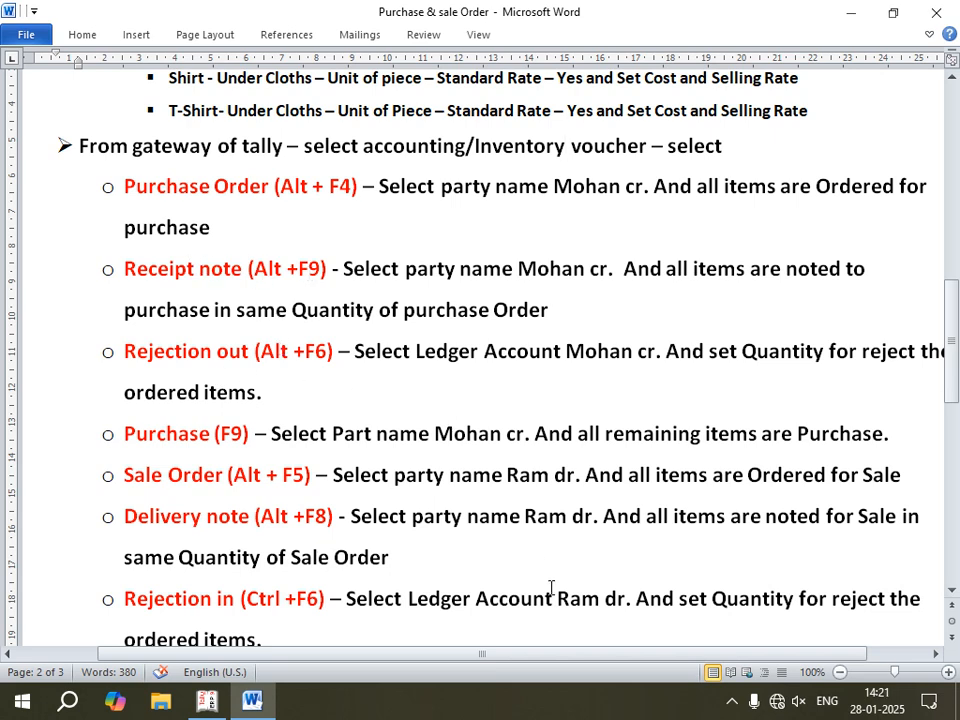
left_click_drag(555, 660, 574, 656)
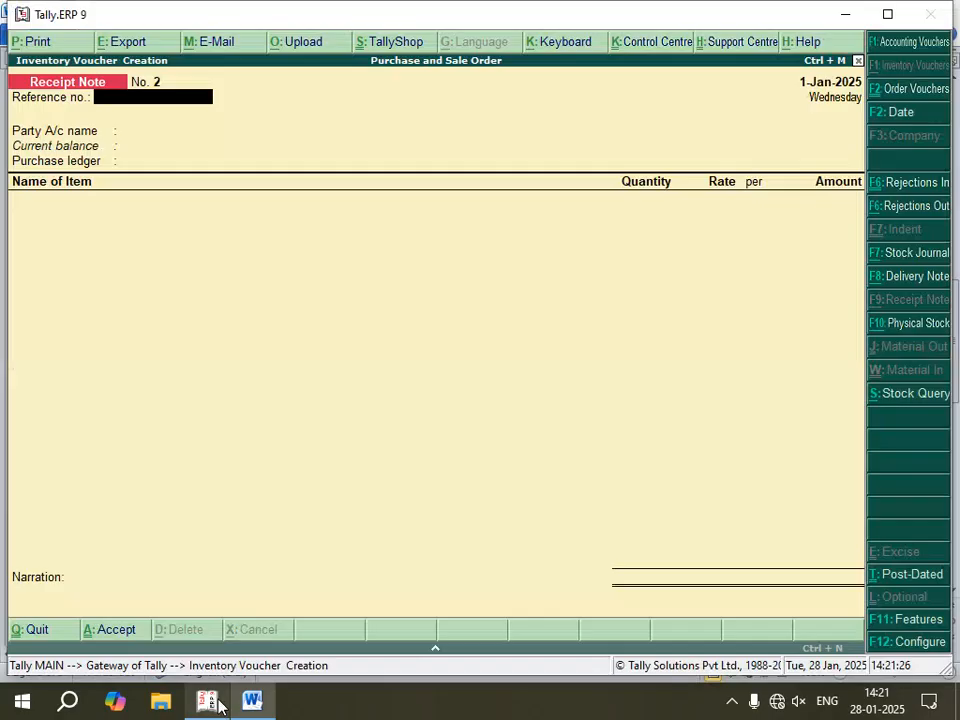
Step: Switch back to Tally.ERP 9, start a Rejections Out voucher for the creditor ledger, and accept the supplier's details
left_click(210, 700)
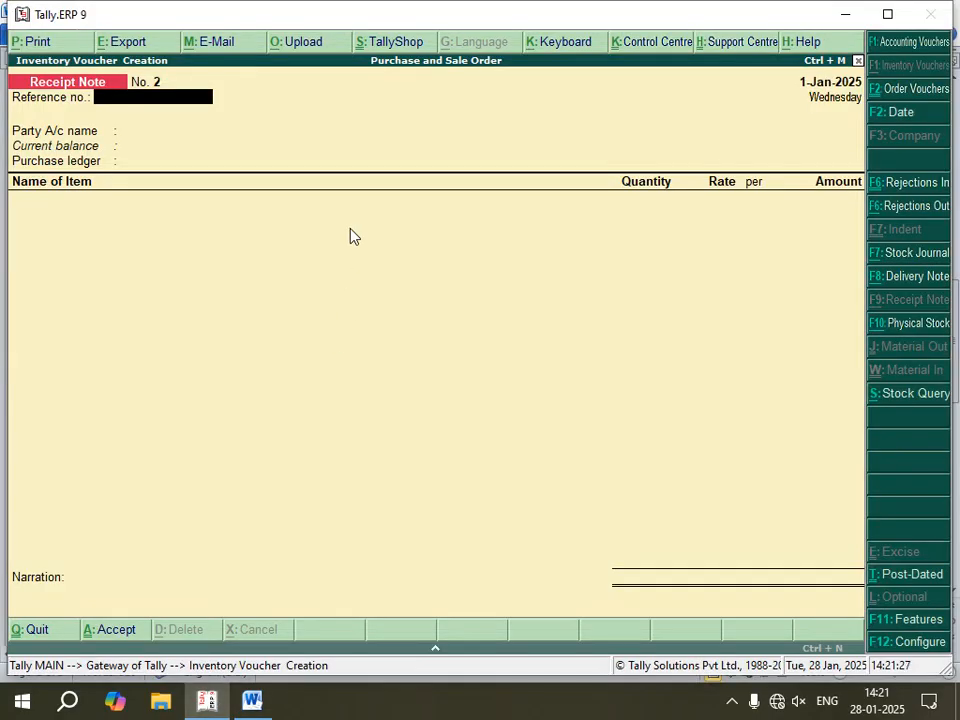
key("ctrl+F6")
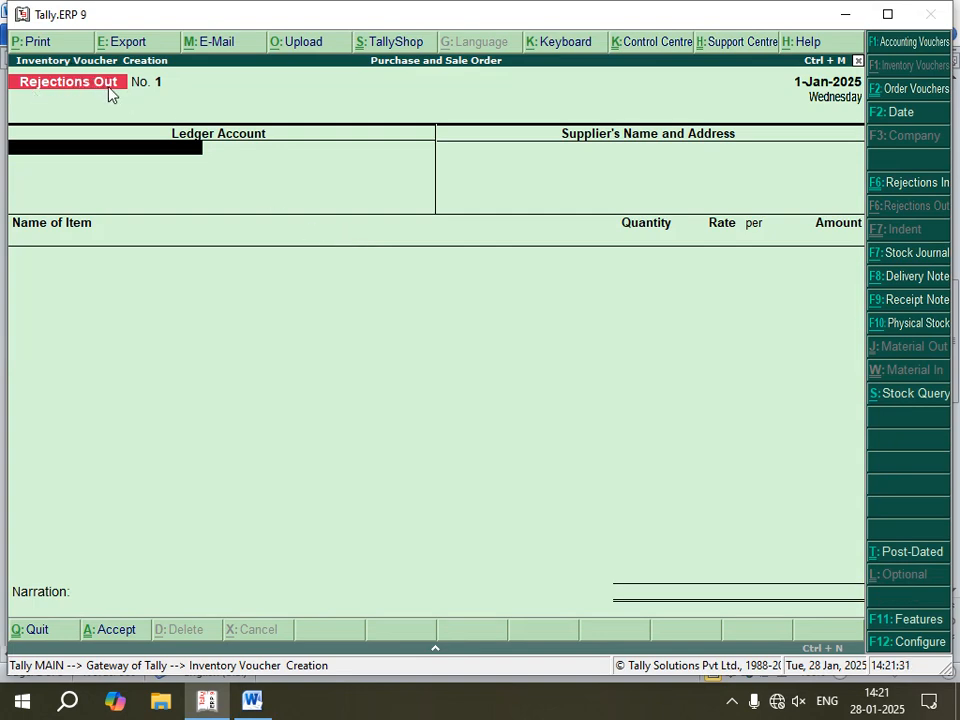
left_click(93, 151)
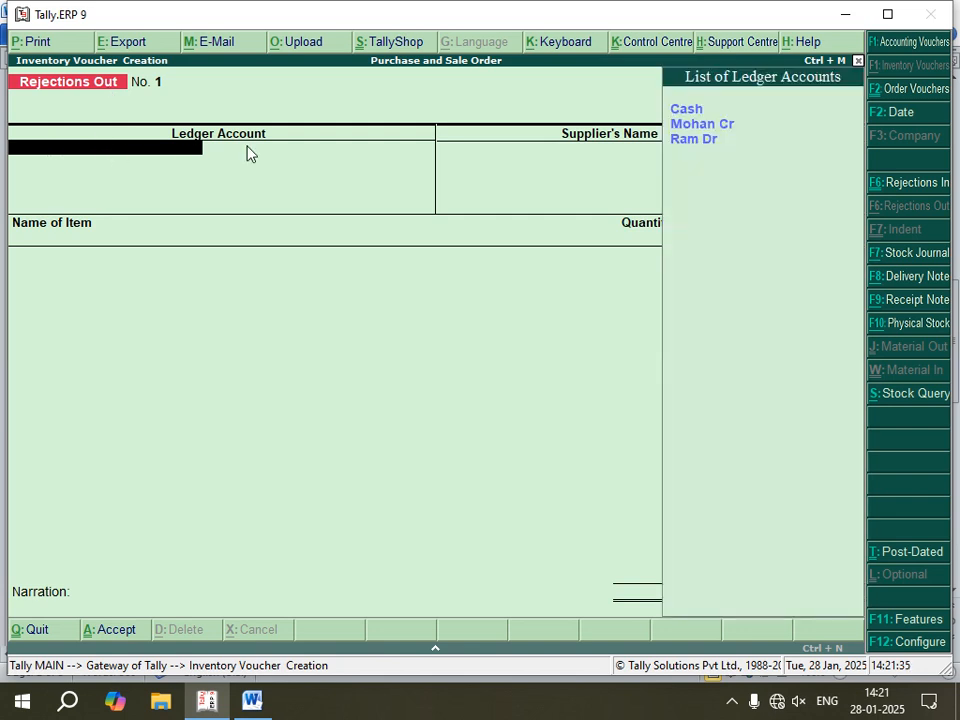
left_click(678, 130)
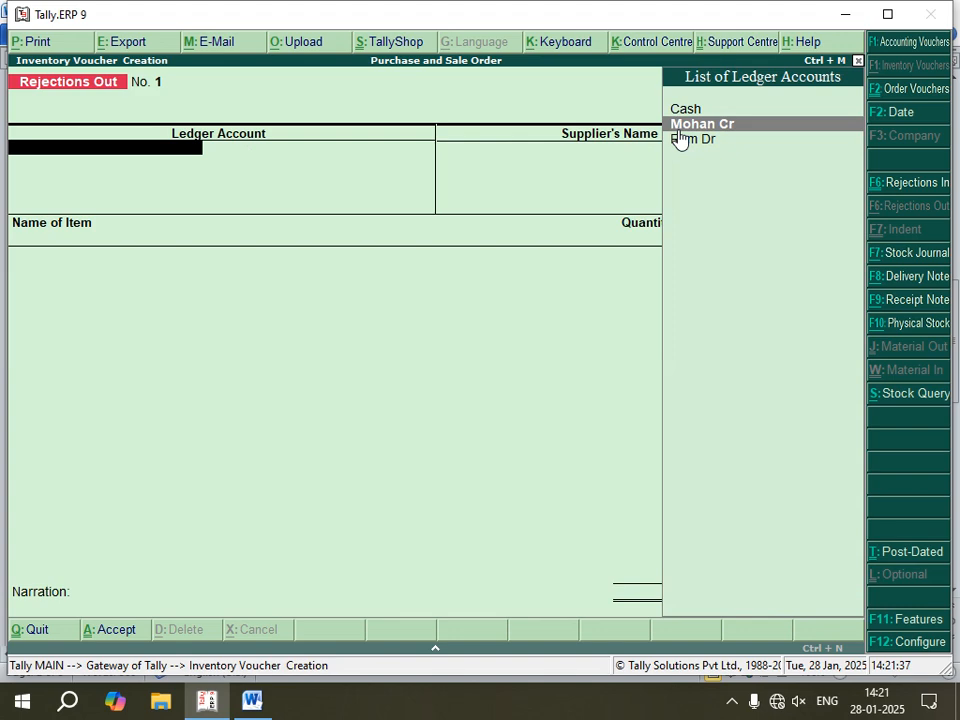
key("Return")
key("Return")
key("Return")
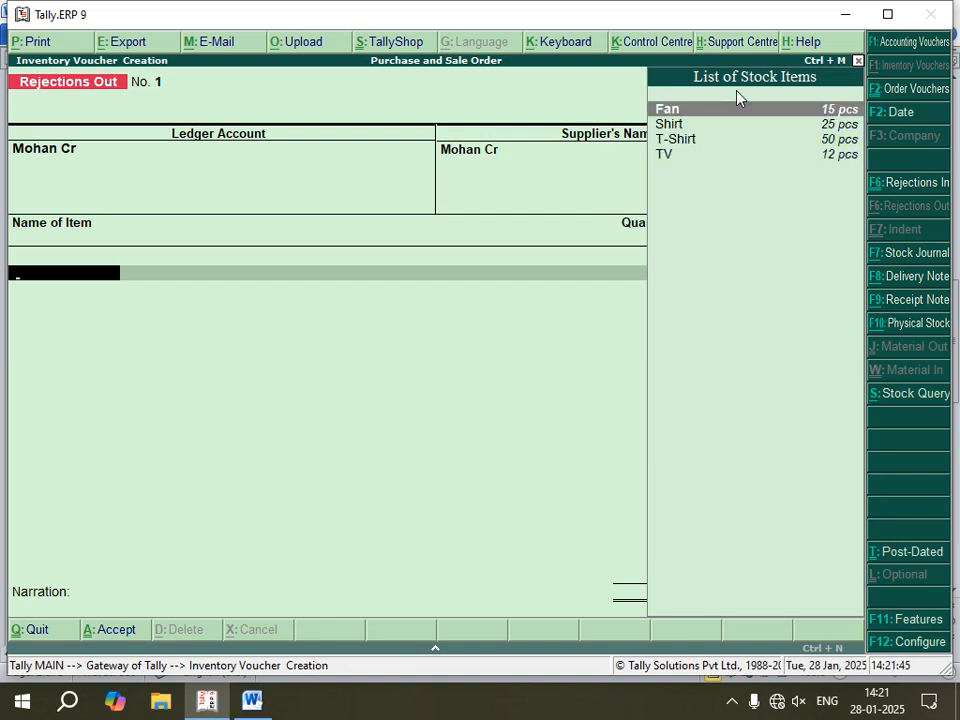
Step: Add Fan to the Rejections Out voucher against tracking number 1, with 3 pcs rejected at 1,200.00
key("Return")
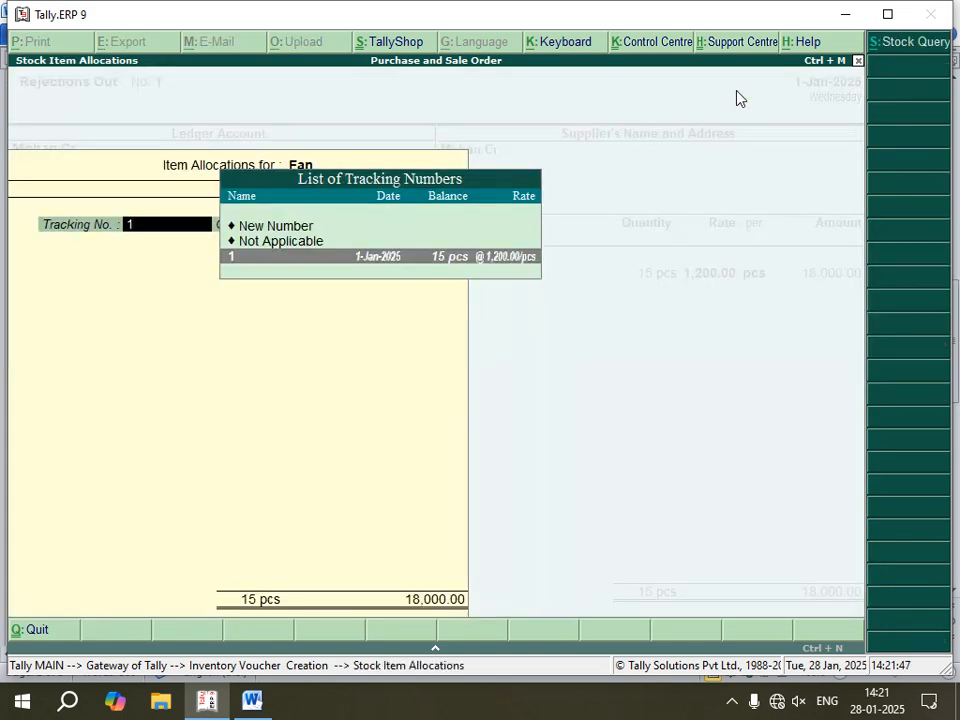
key("Return")
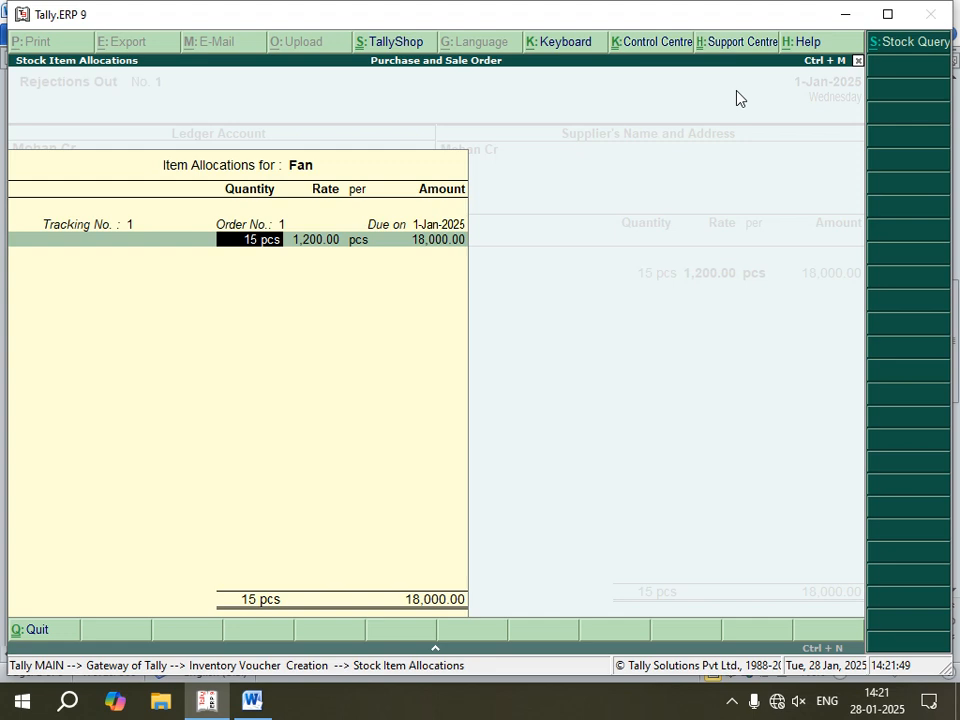
type("3")
key("Return")
key("Return")
key("Return")
key("Return")
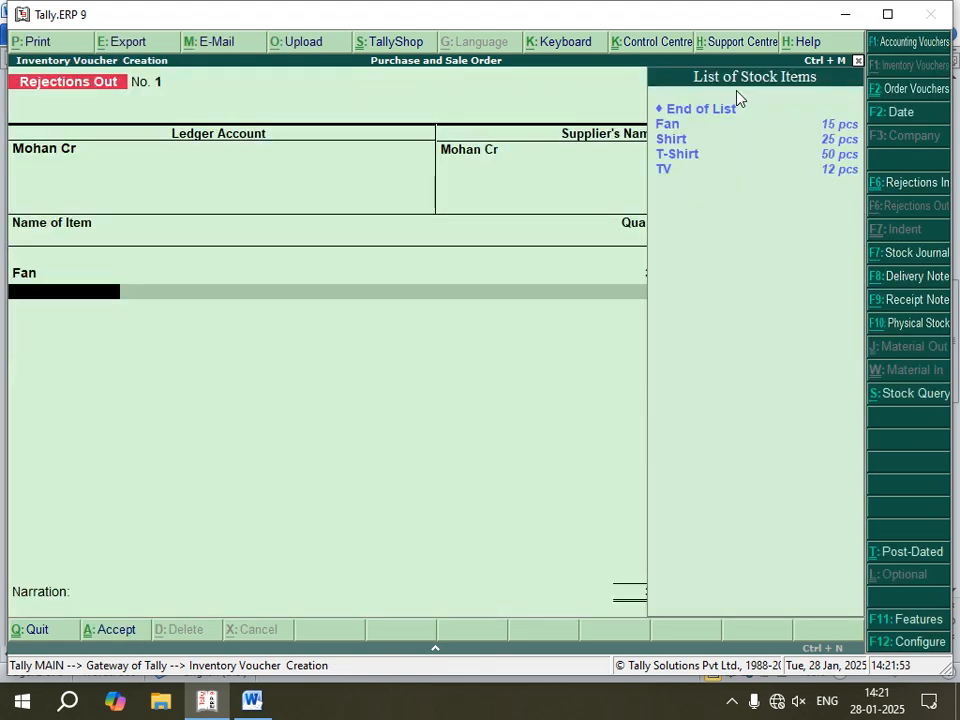
Step: Add Shirt to the Rejections Out voucher against tracking number 1, with 5 pcs rejected at 800.00
key("Down")
key("Down")
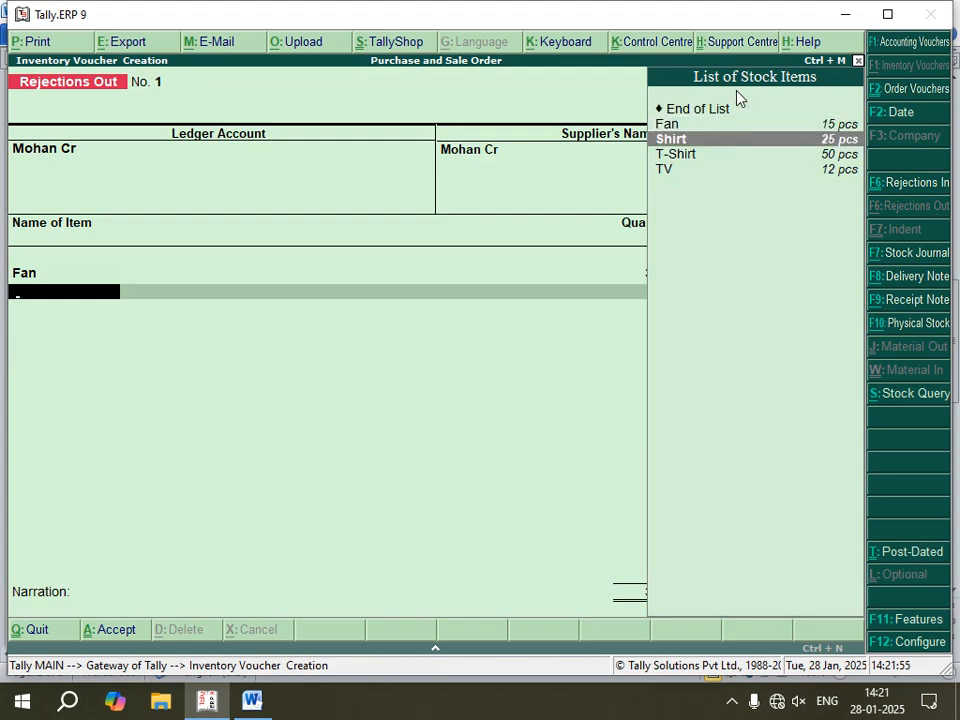
key("Return")
key("Return")
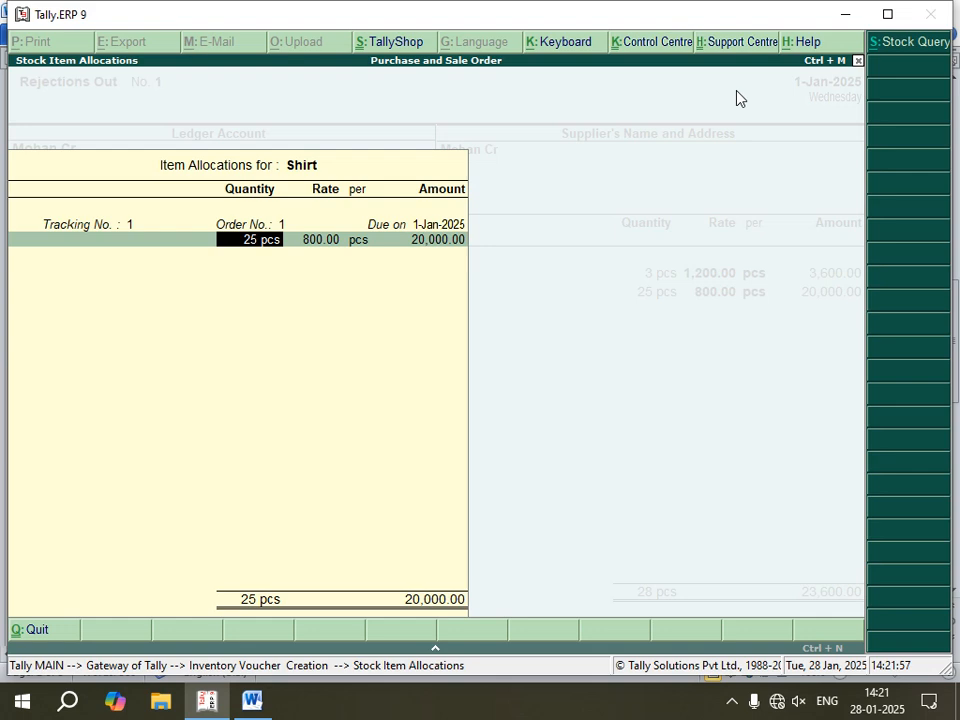
type("5")
key("Return")
key("Return")
key("Return")
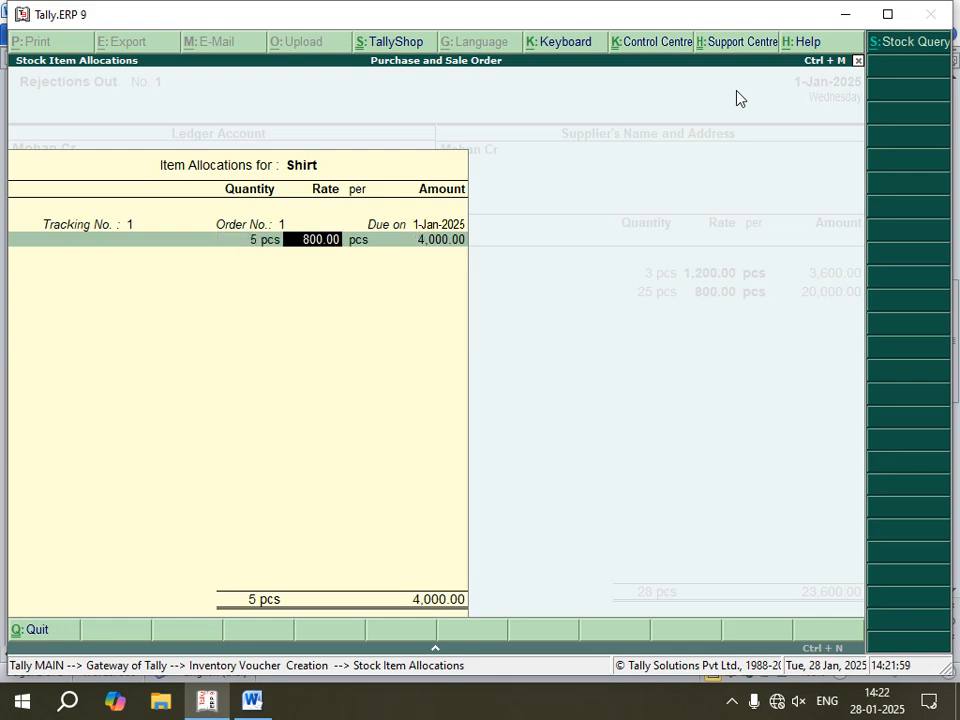
key("Return")
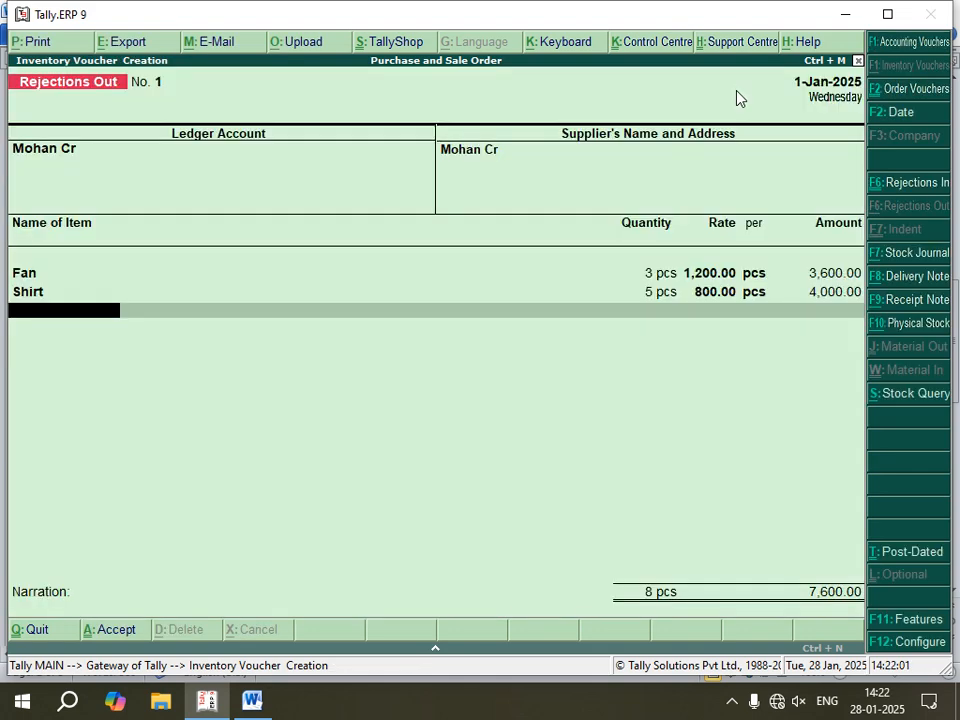
Step: Add T-Shirt to the Rejections Out voucher against tracking number 1, with 10 pcs rejected at 350.00
key("Down")
key("Down")
key("Down")
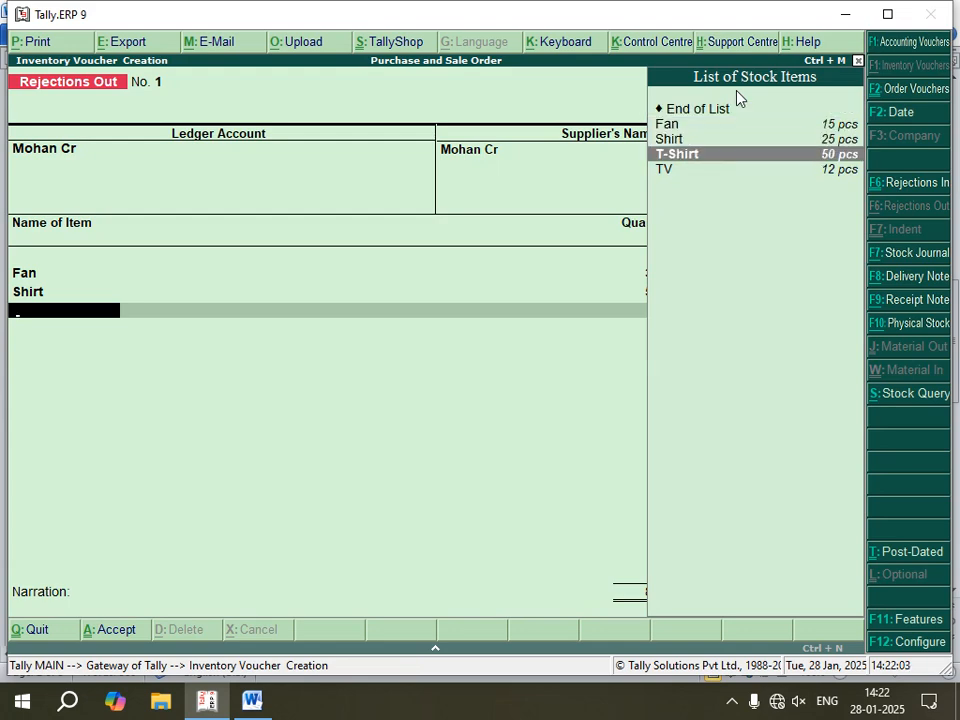
key("Return")
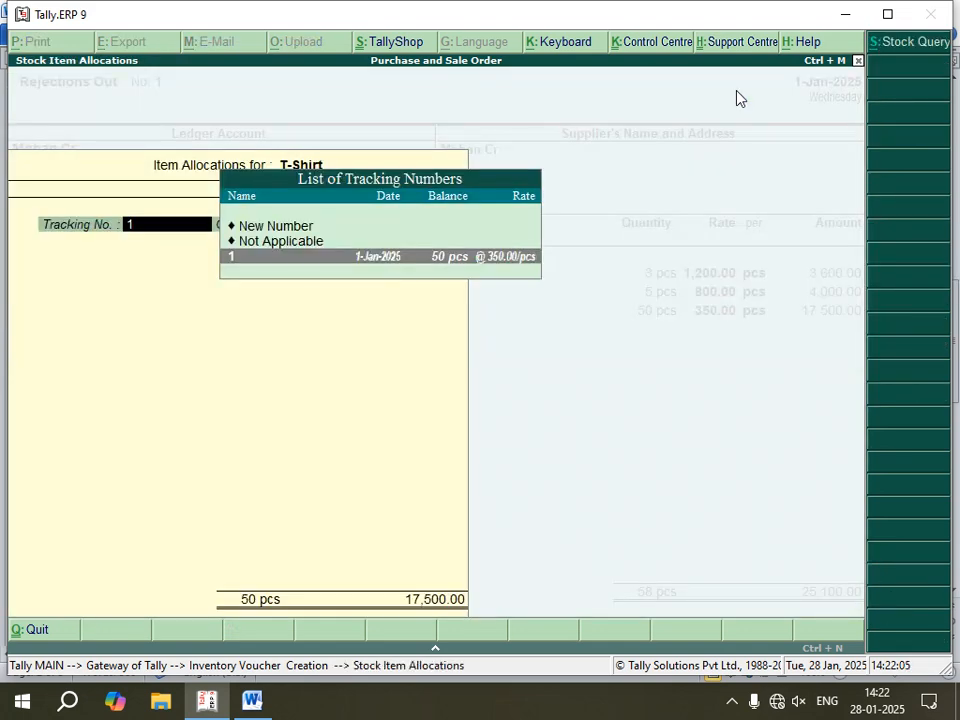
key("Return")
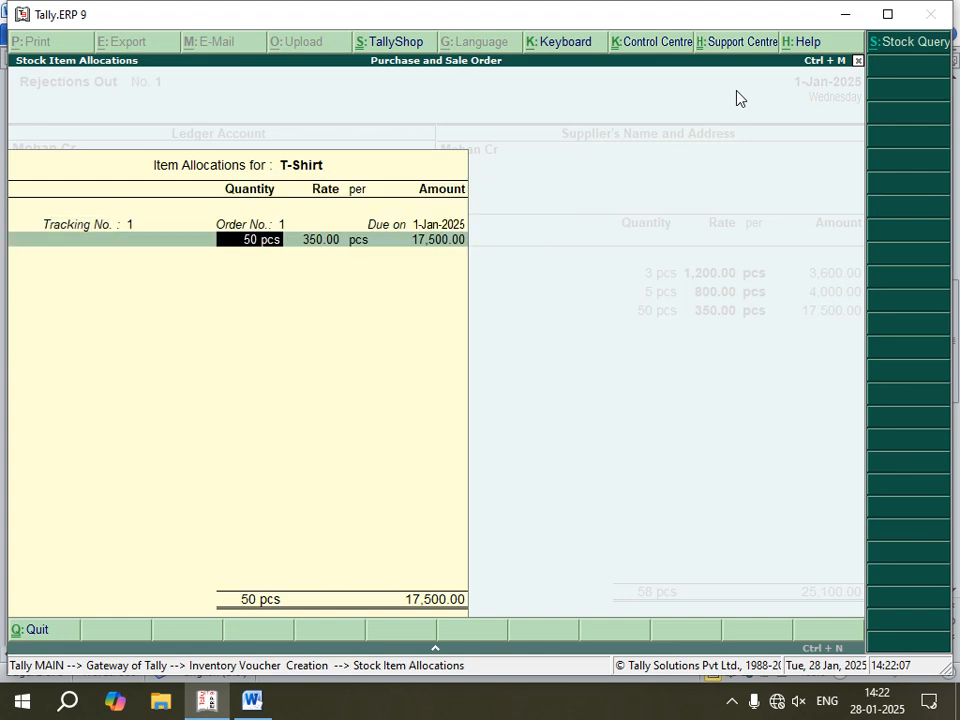
type("10")
key("Return")
key("Return")
key("Return")
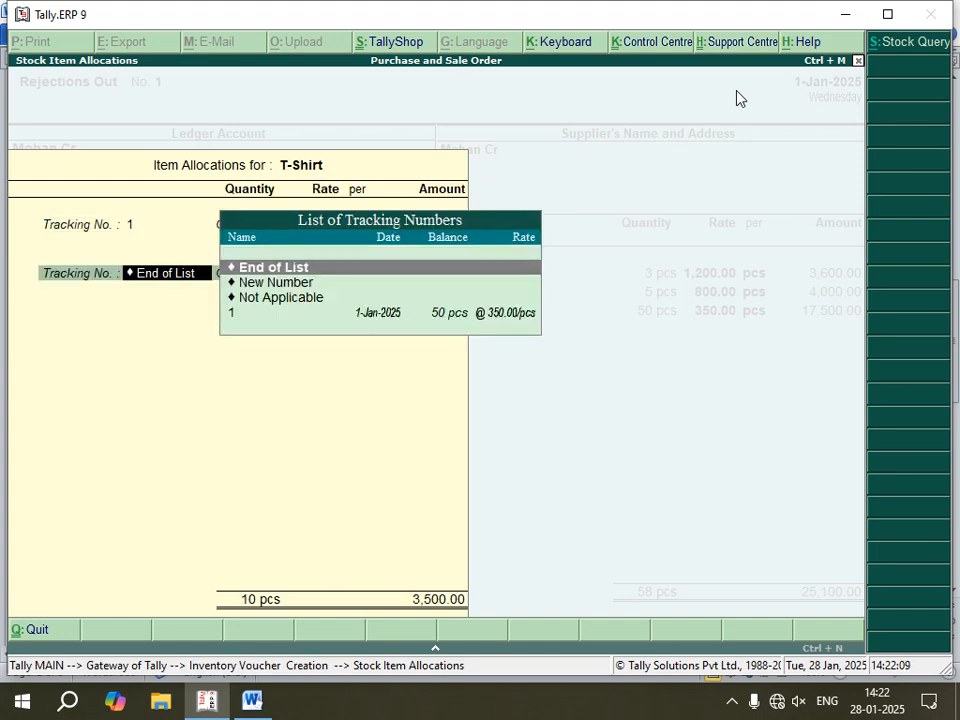
key("Return")
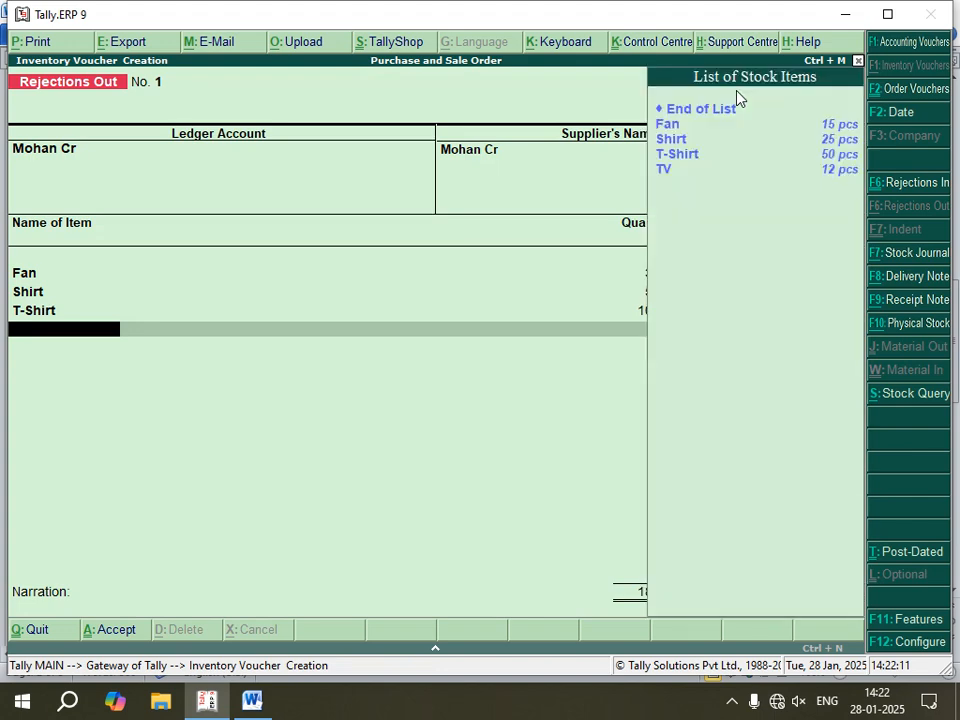
Step: Add TV to the Rejections Out voucher against tracking number 1, with 2 pcs rejected at 15,000.00
key("Down")
key("Down")
key("Down")
key("Down")
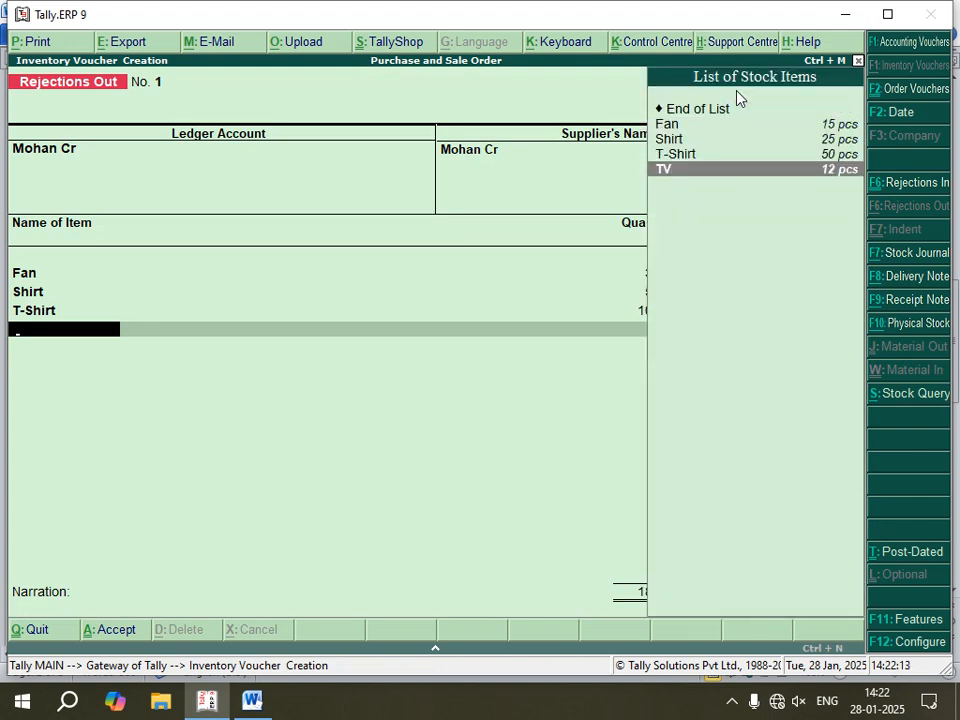
key("Return")
key("Return")
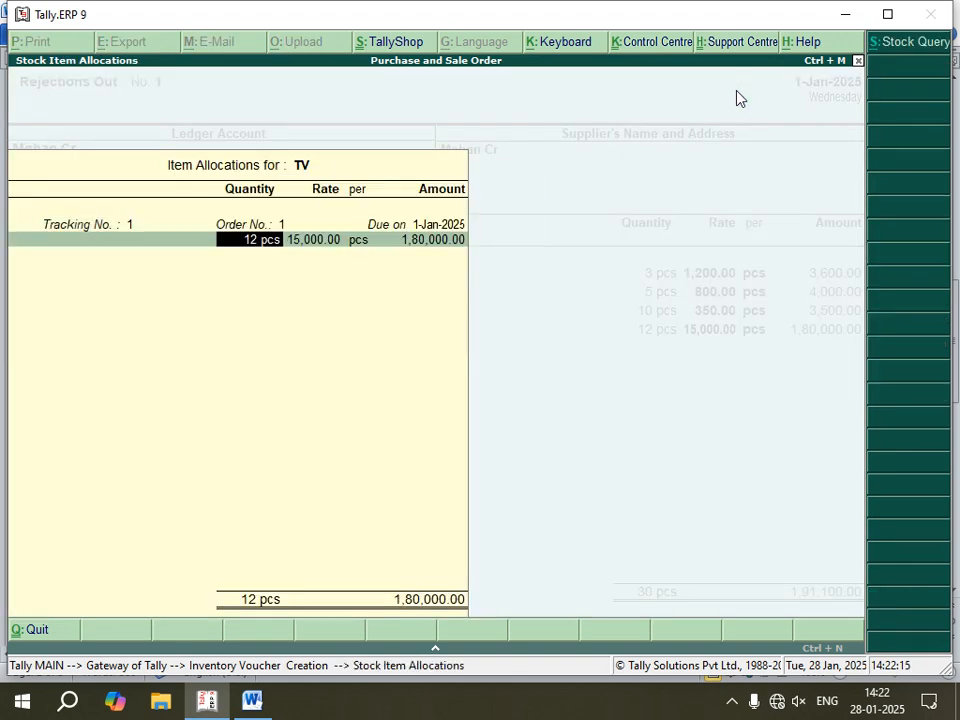
type("2")
key("Return")
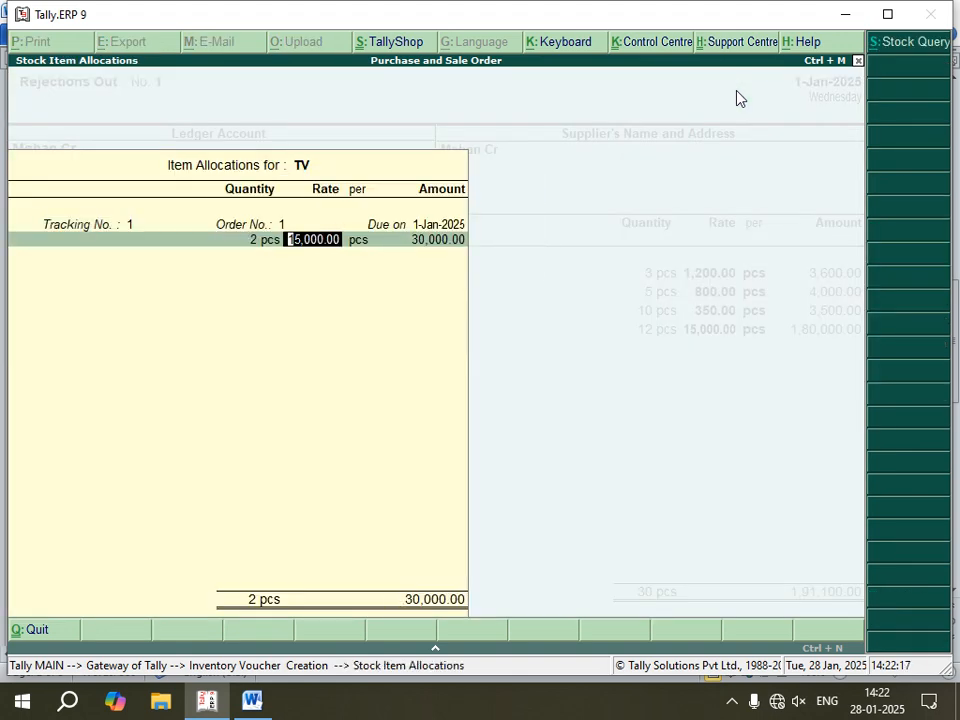
key("Return")
key("Return")
key("Return")
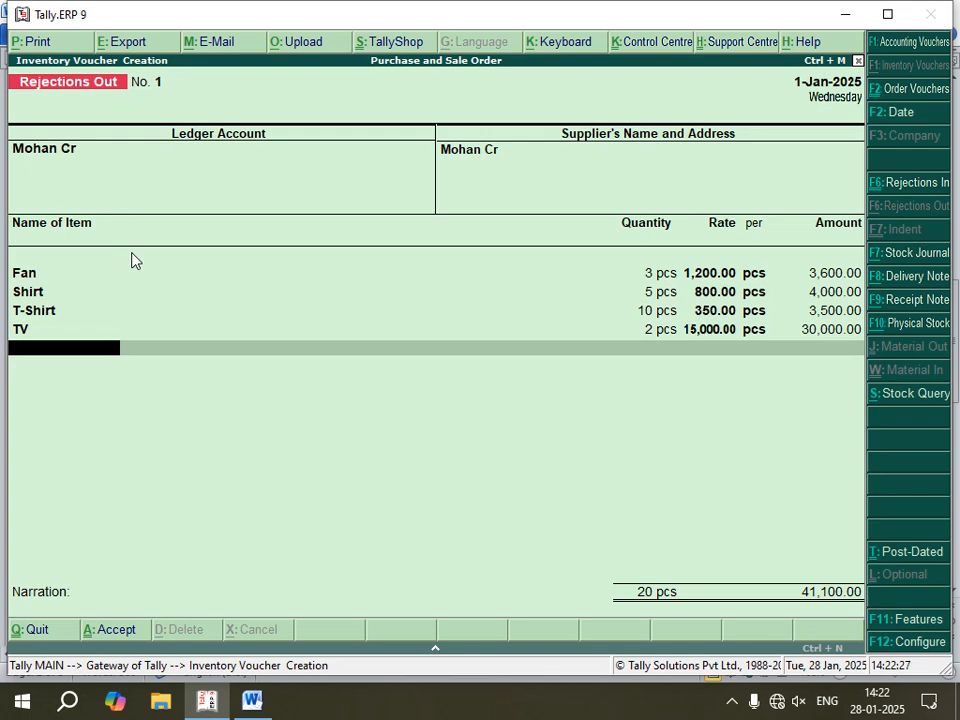
Step: End the item list, leave the narration blank and save the Rejections Out voucher
key("Return")
key("Return")
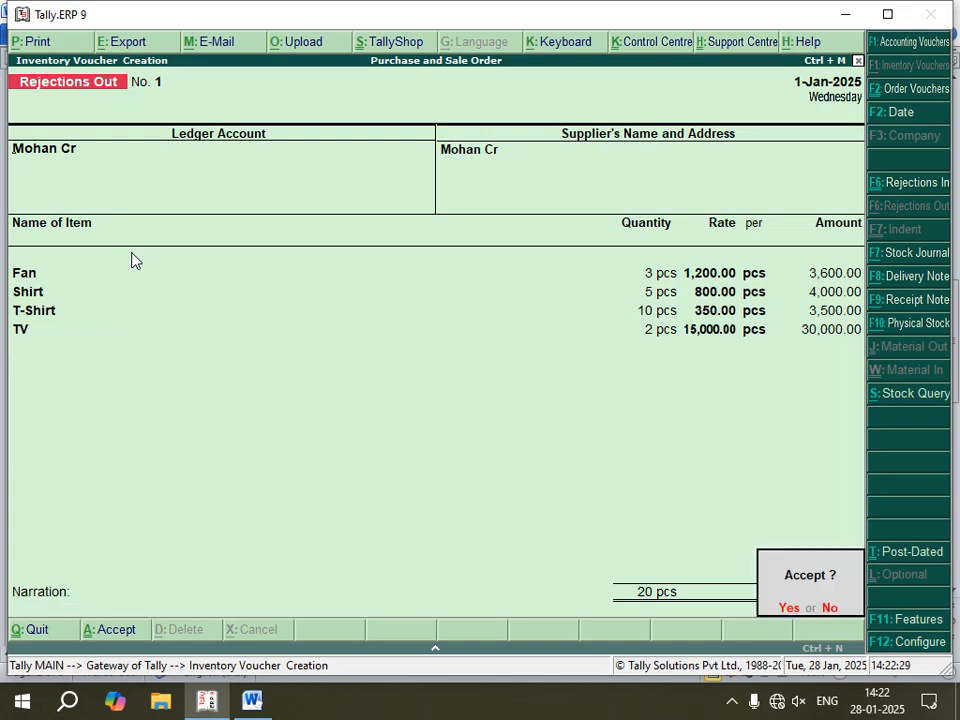
key("Return")
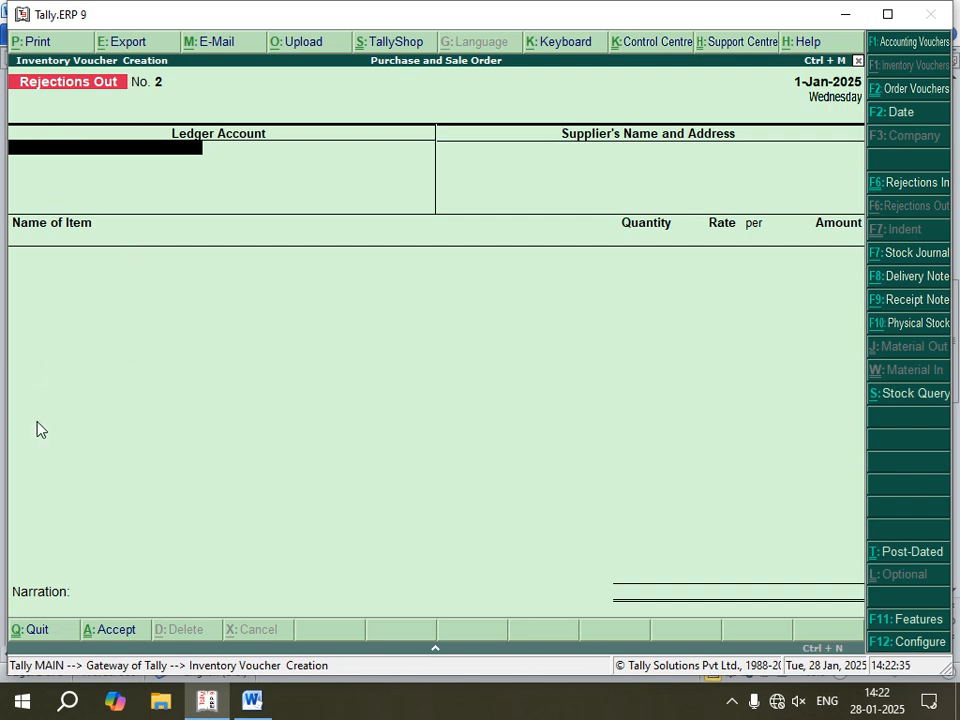
Step: Check the Word notes for the voucher that follows Rejection out, and open a Purchase voucher in Tally.ERP 9
left_click(251, 704)
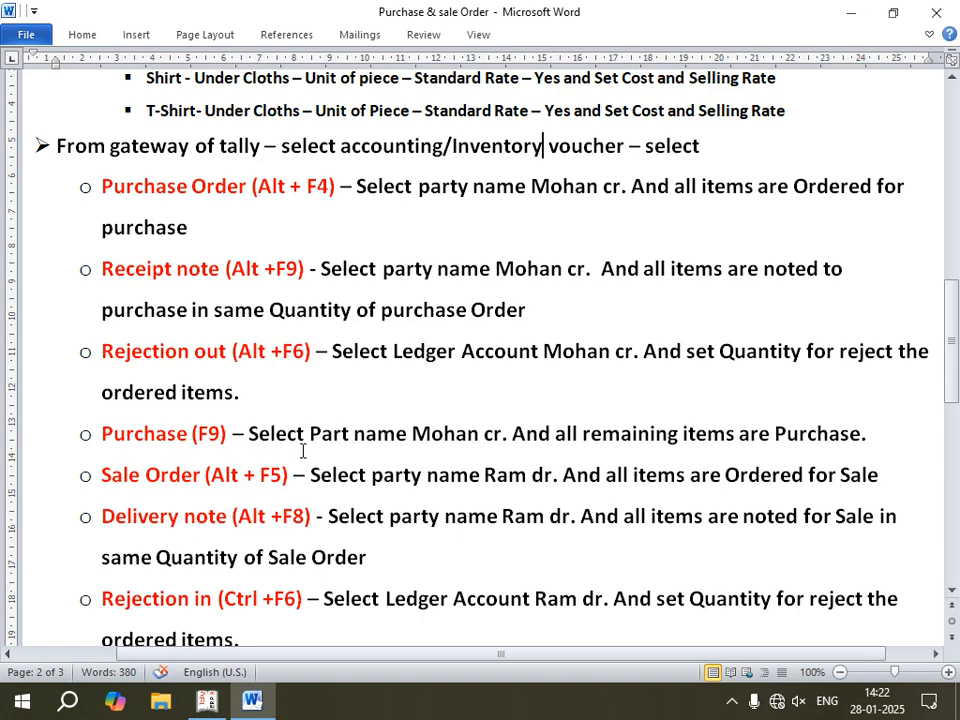
scroll(302, 452, "down", 1)
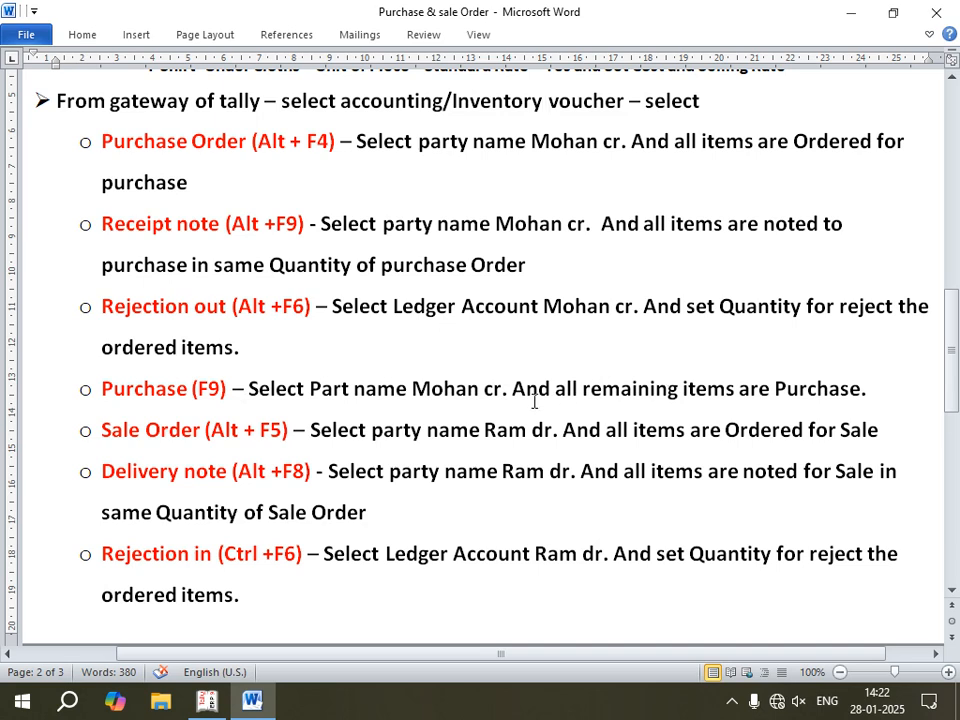
left_click(207, 700)
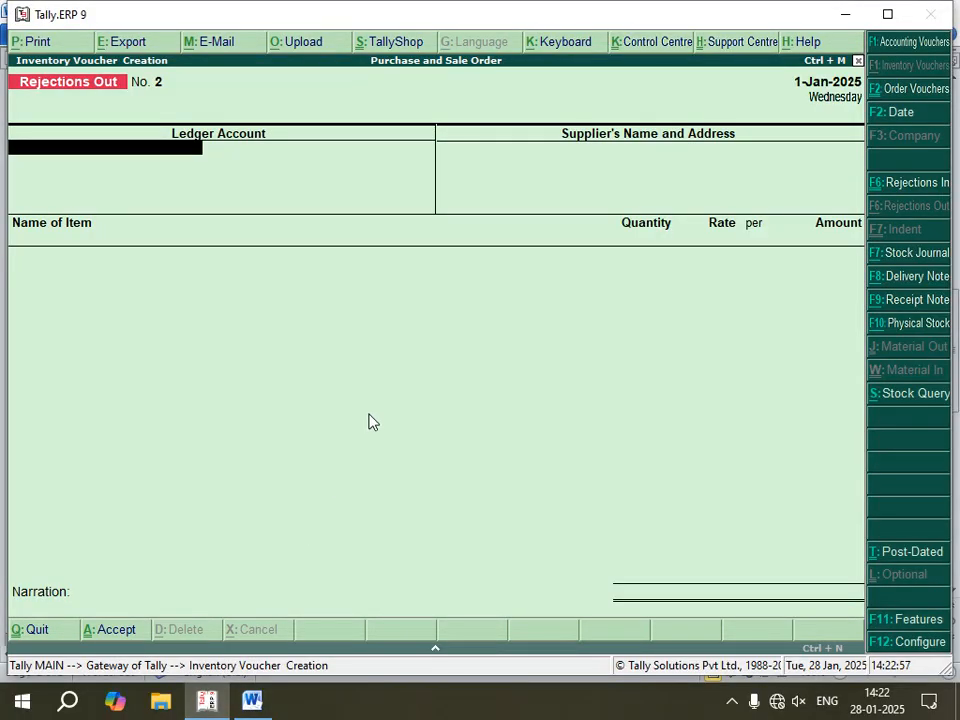
key("F9")
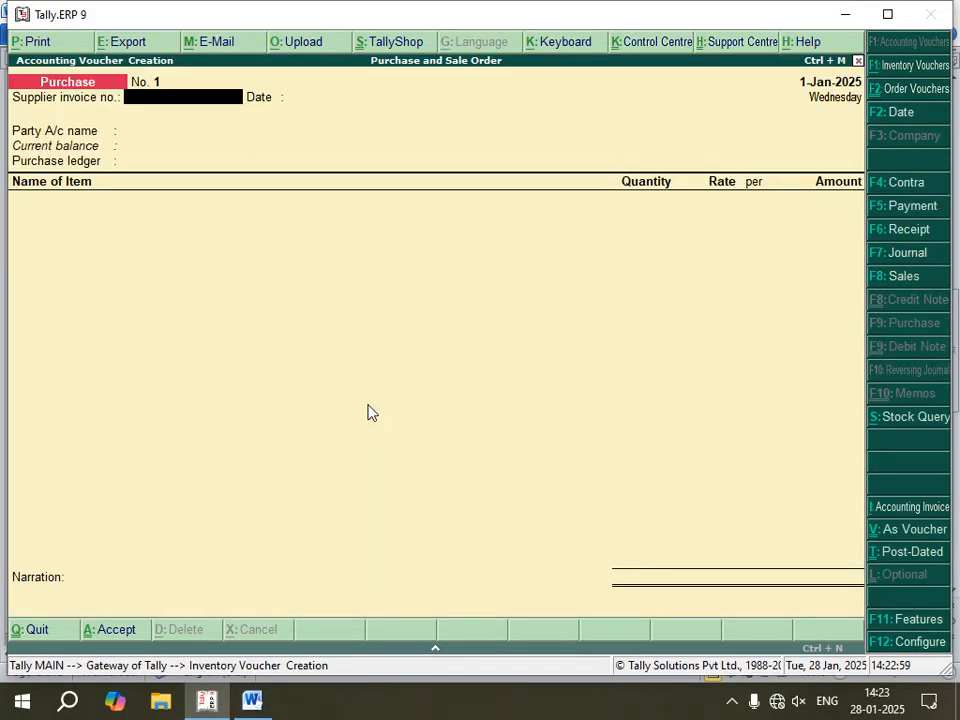
Step: Recheck the Word notes, select the creditor ledger as the Purchase voucher's party in Tally.ERP 9, and link receipt note 1
left_click(255, 702)
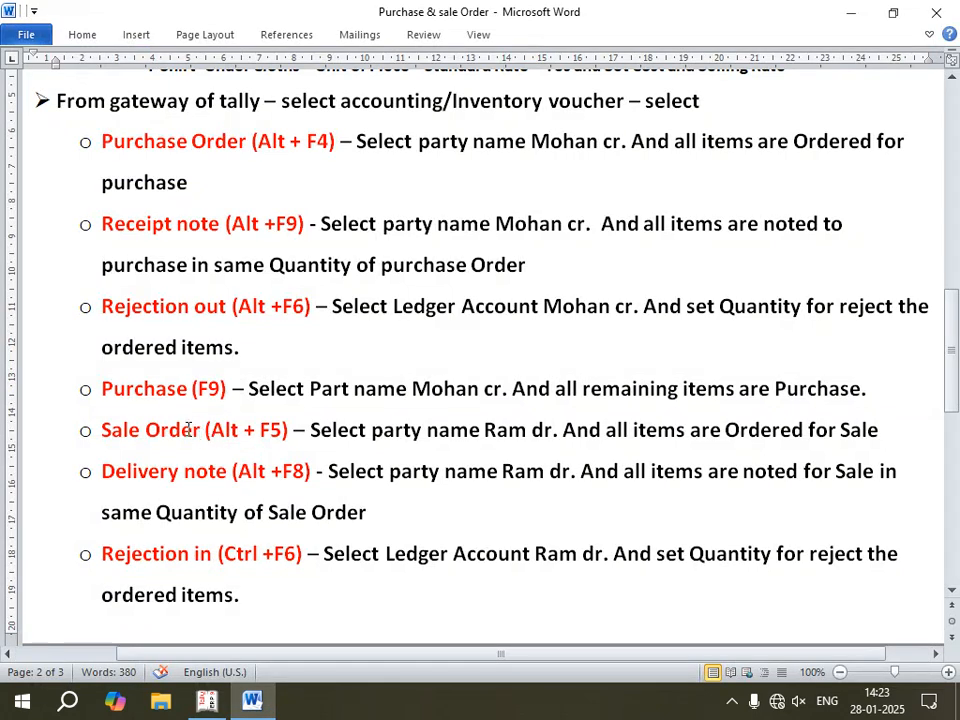
left_click(207, 702)
key("Return")
key("Return")
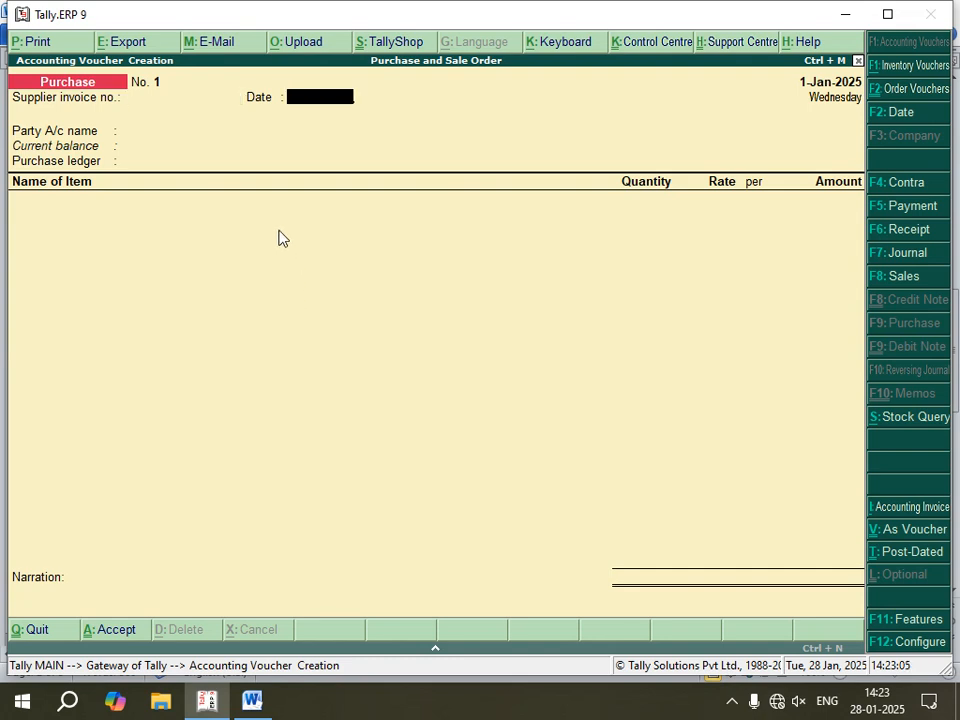
key("Down")
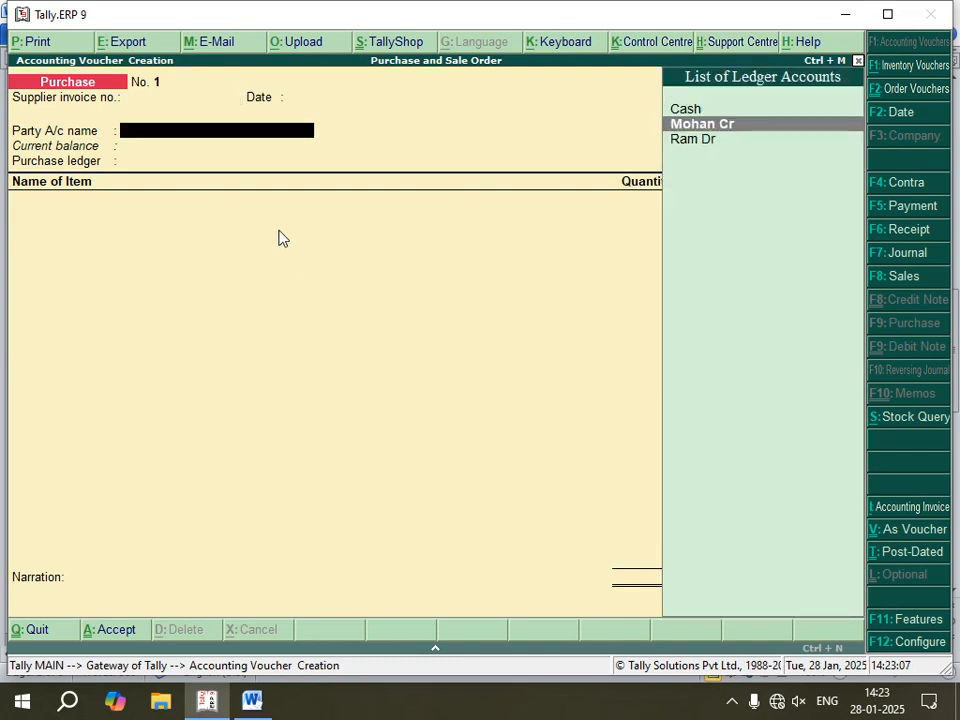
key("Return")
key("Down")
key("Down")
key("Down")
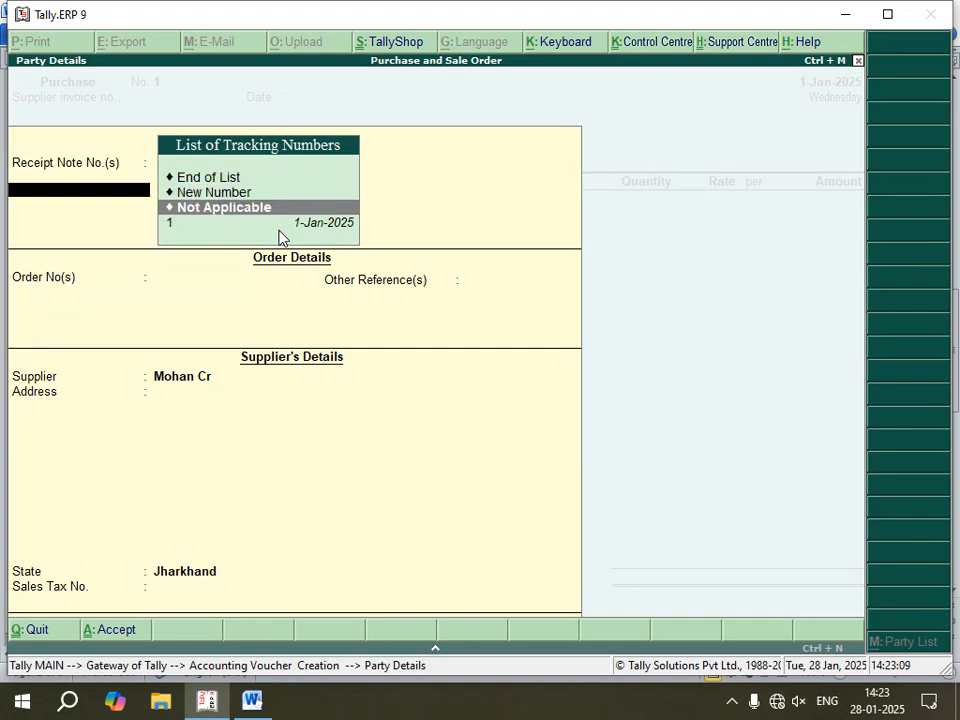
key("Return")
Step: Accept the supplier's details and choose Purchase as the purchase ledger
key("Return")
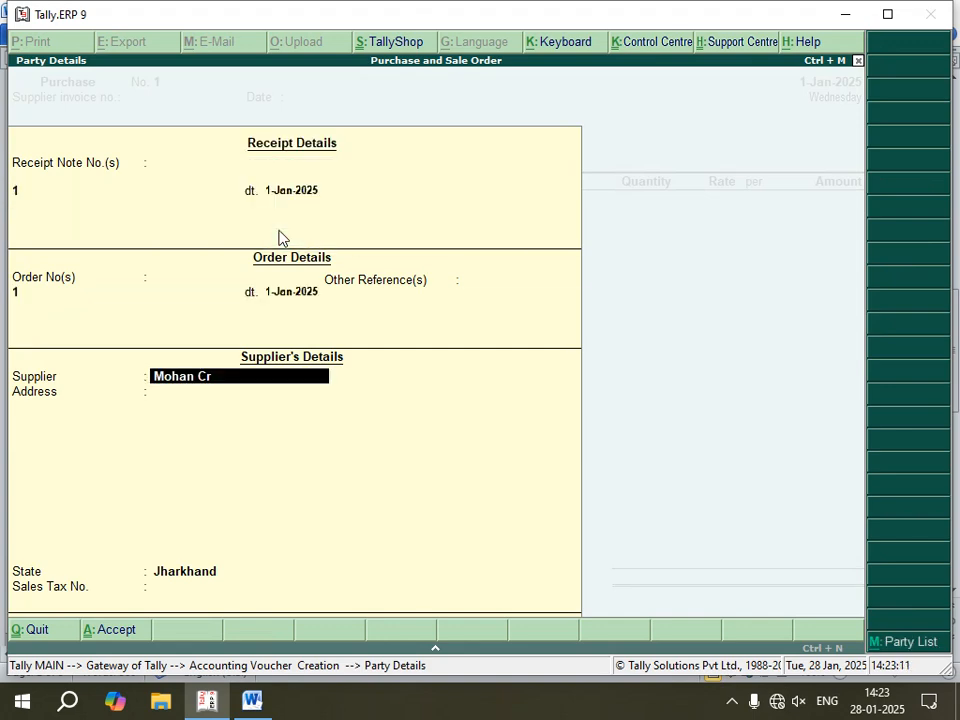
key("Return")
key("Return")
key("Return")
key("Return")
key("Return")
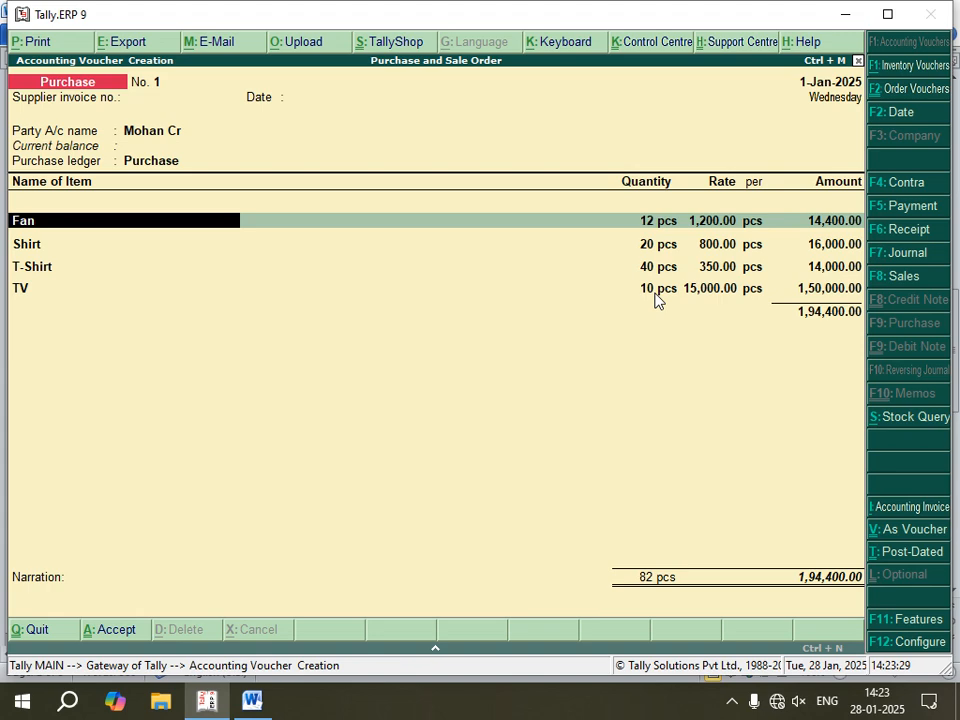
Step: Confirm the Purchase voucher's allocations for Fan, 12 pcs at 1,200.00, and Shirt, 20 pcs at 800.00
key("Return")
key("Return")
key("Return")
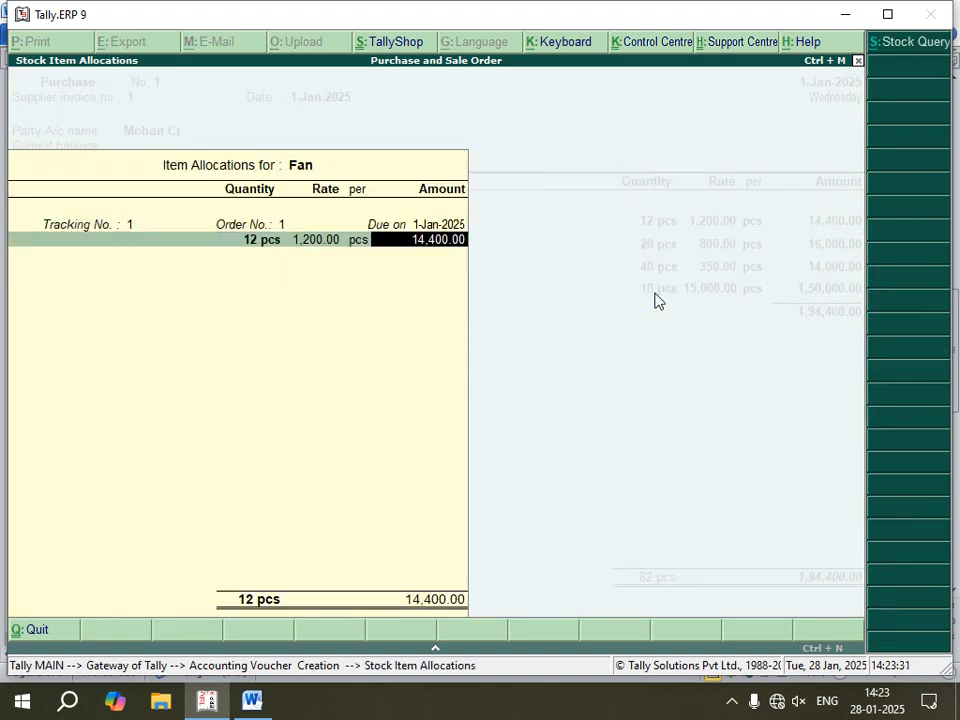
key("Return")
key("Return")
Step: Confirm the Purchase voucher's allocations for T-Shirt, 40 pcs at 350.00, and TV, 10 pcs at 15,000.00
key("Return")
key("Return")
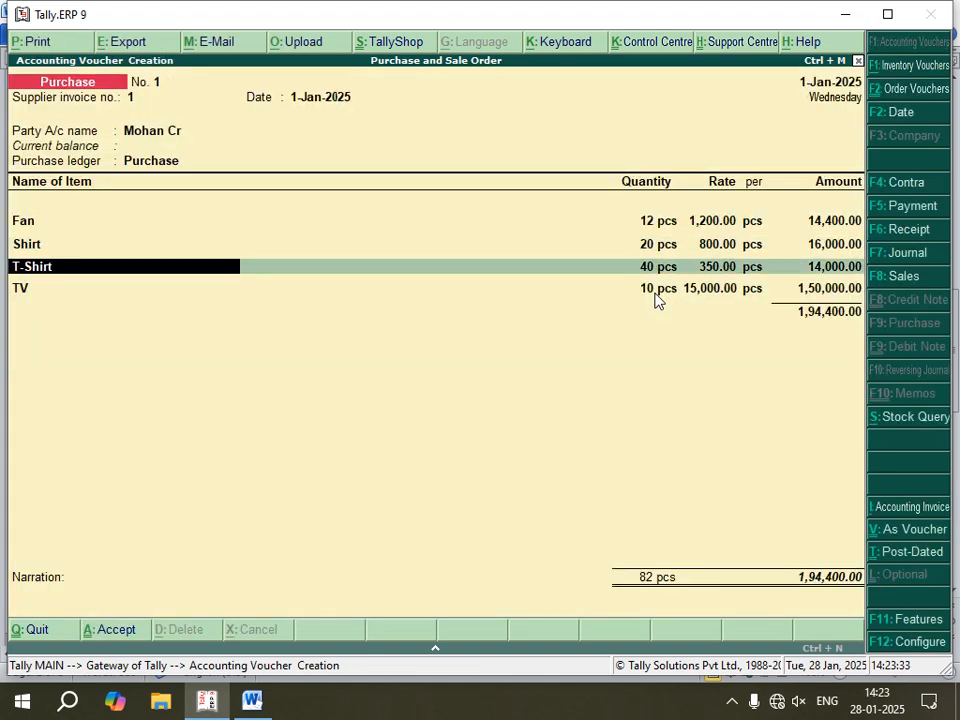
key("Return")
key("Return")
key("Return")
key("Return")
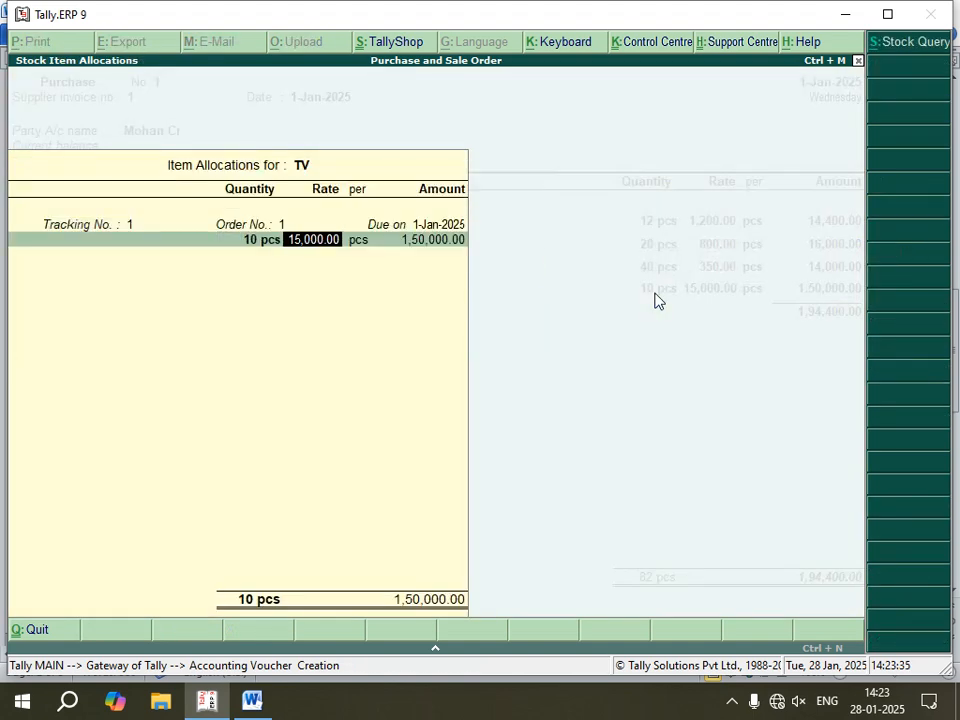
key("Return")
key("Return")
Step: End the item list, leave the narration blank and save the Purchase voucher
key("Return")
key("Return")
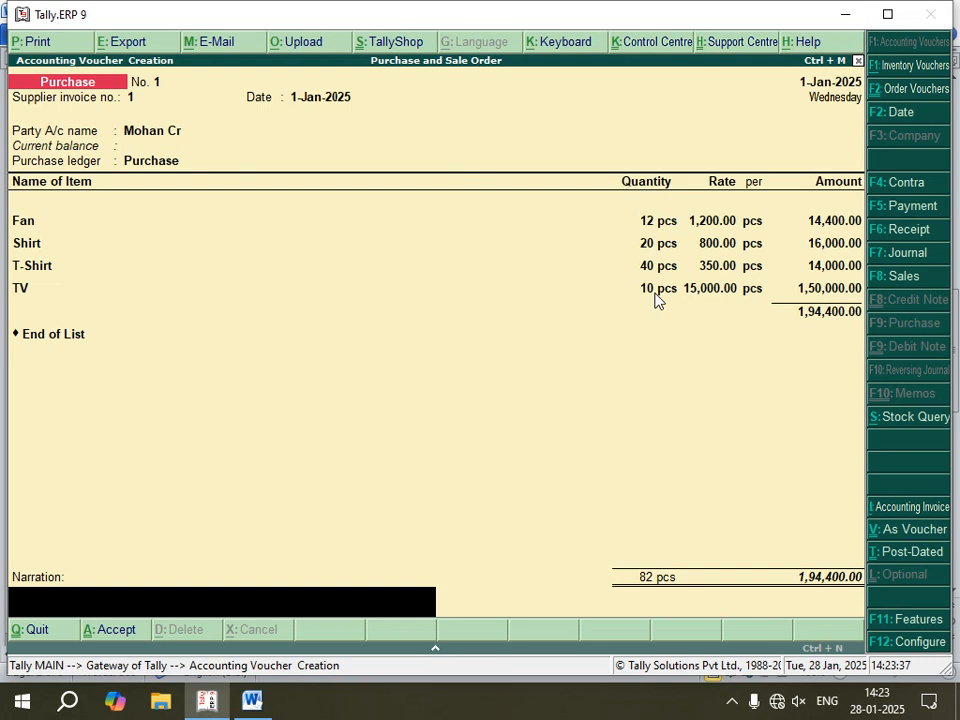
key("Return")
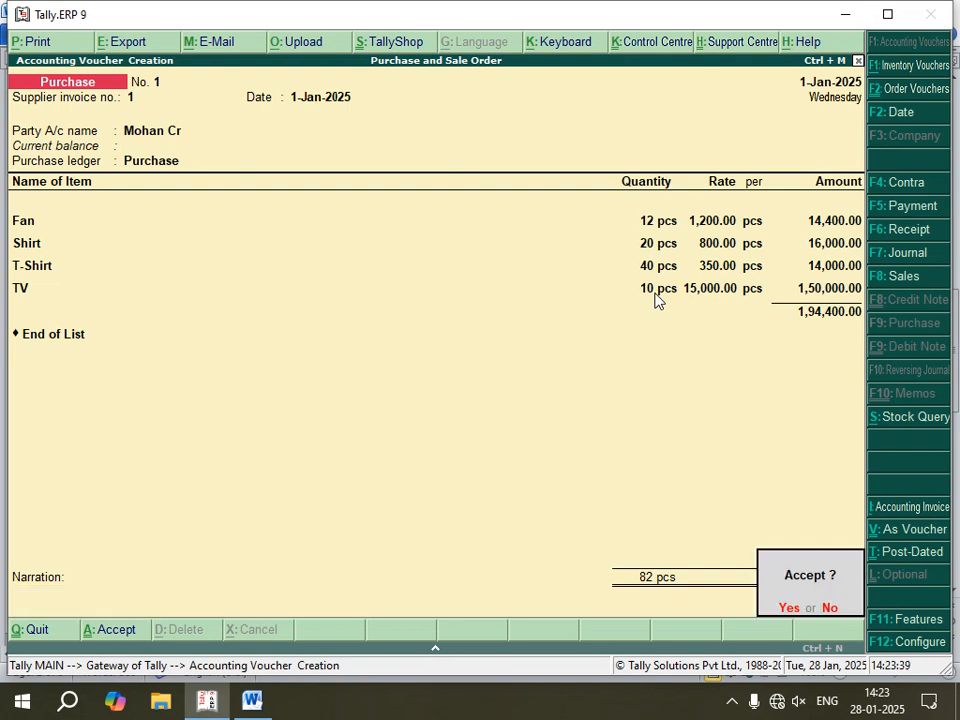
key("Return")
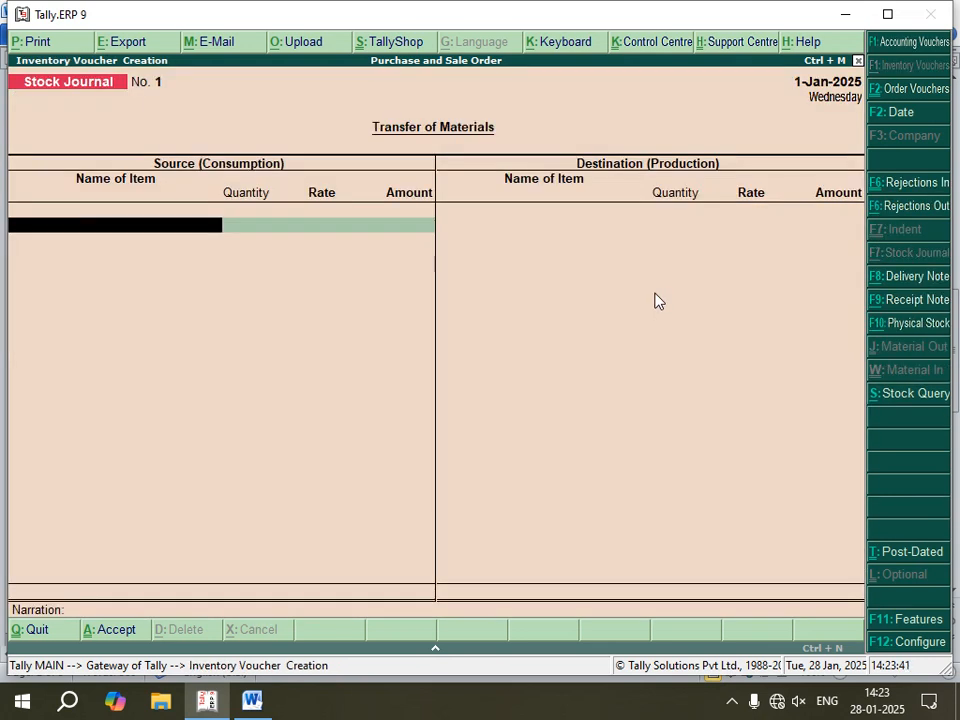
Step: Review the purchase and Sale Order entries in the Word notes, and open a Sales Order voucher in Tally.ERP 9
left_click(252, 702)
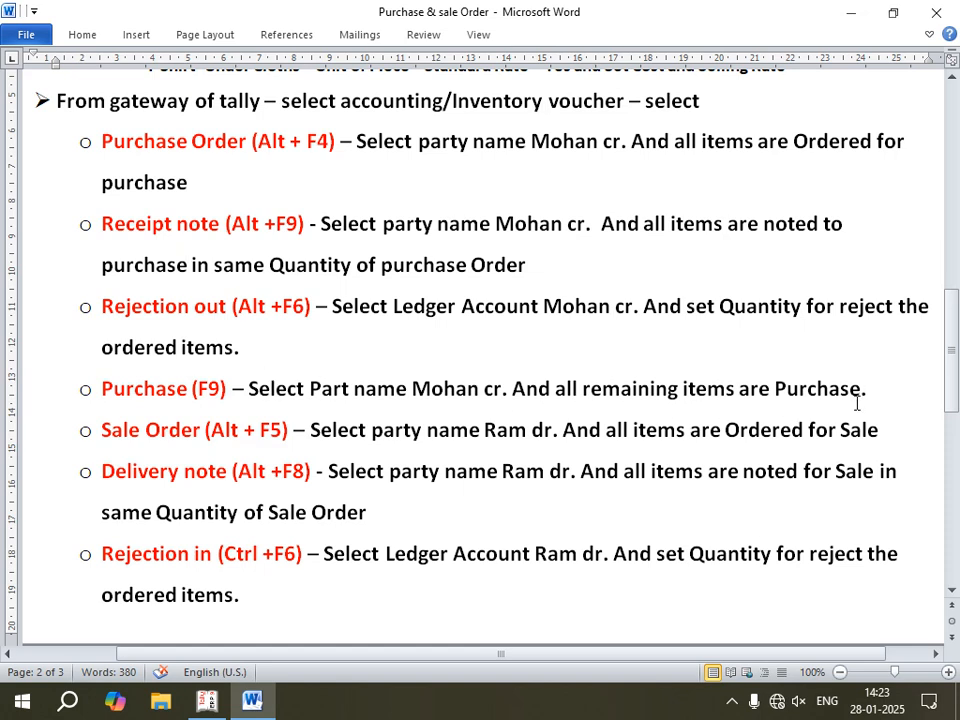
left_click_drag(866, 390, 150, 133)
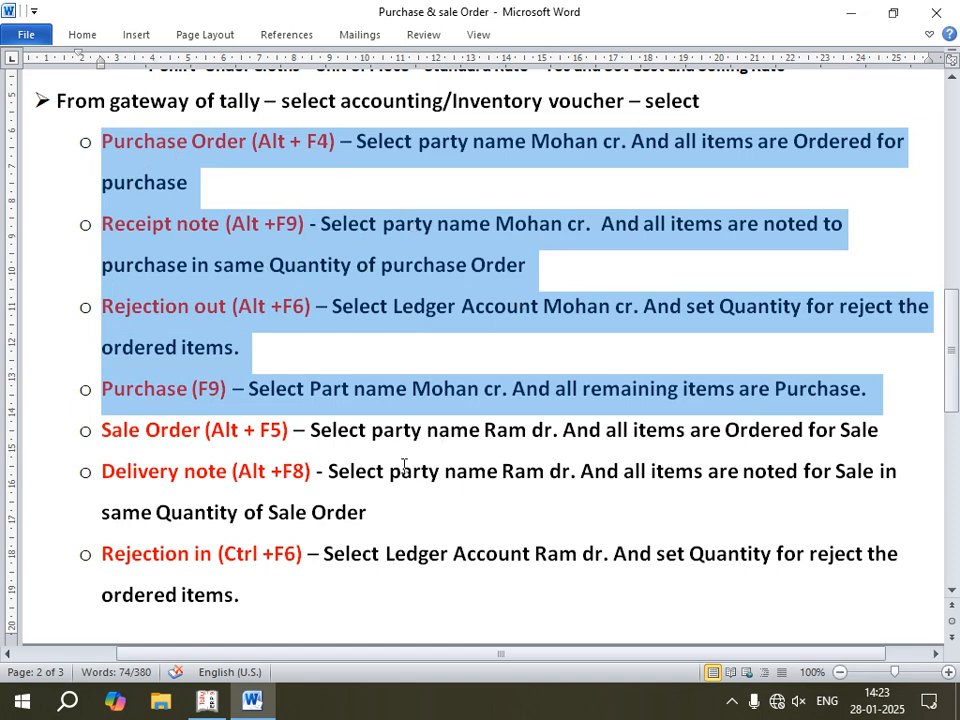
scroll(337, 449, "down", 1)
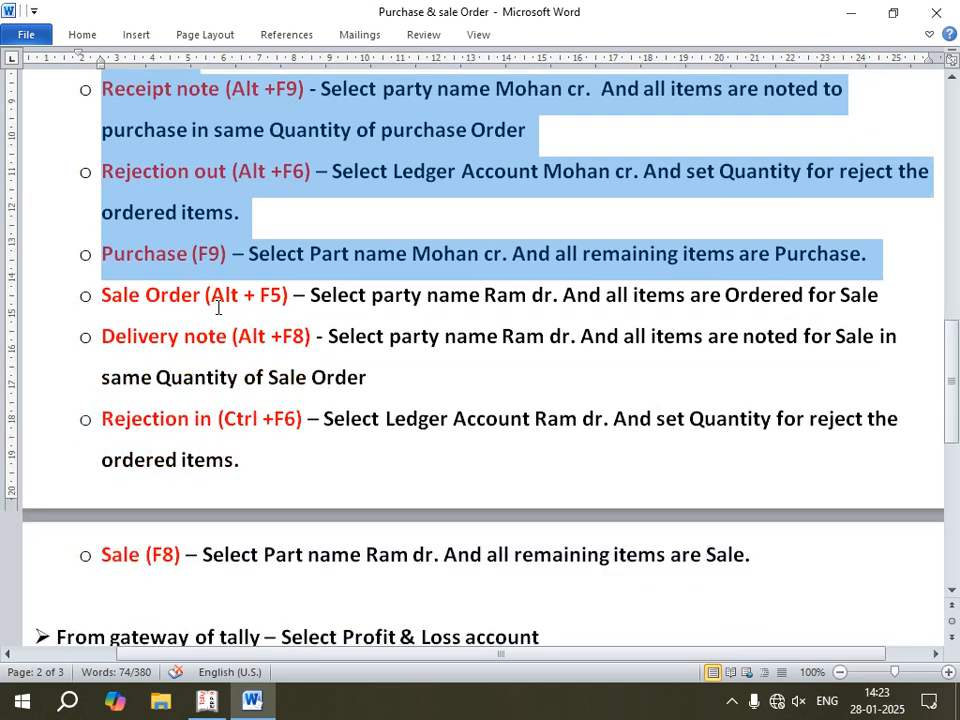
left_click(305, 295)
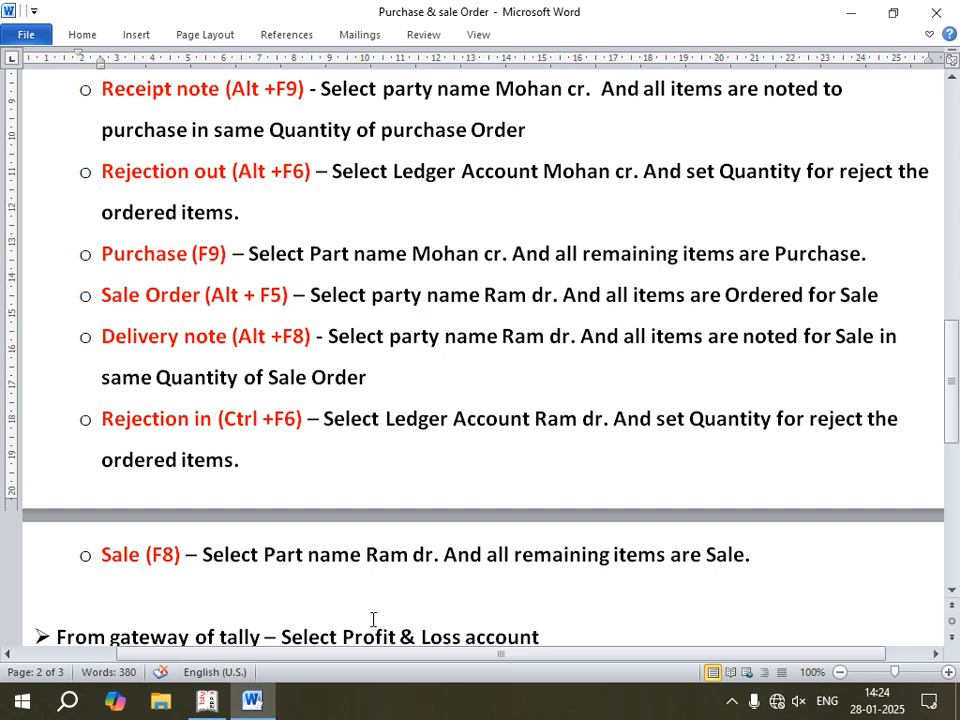
left_click(207, 700)
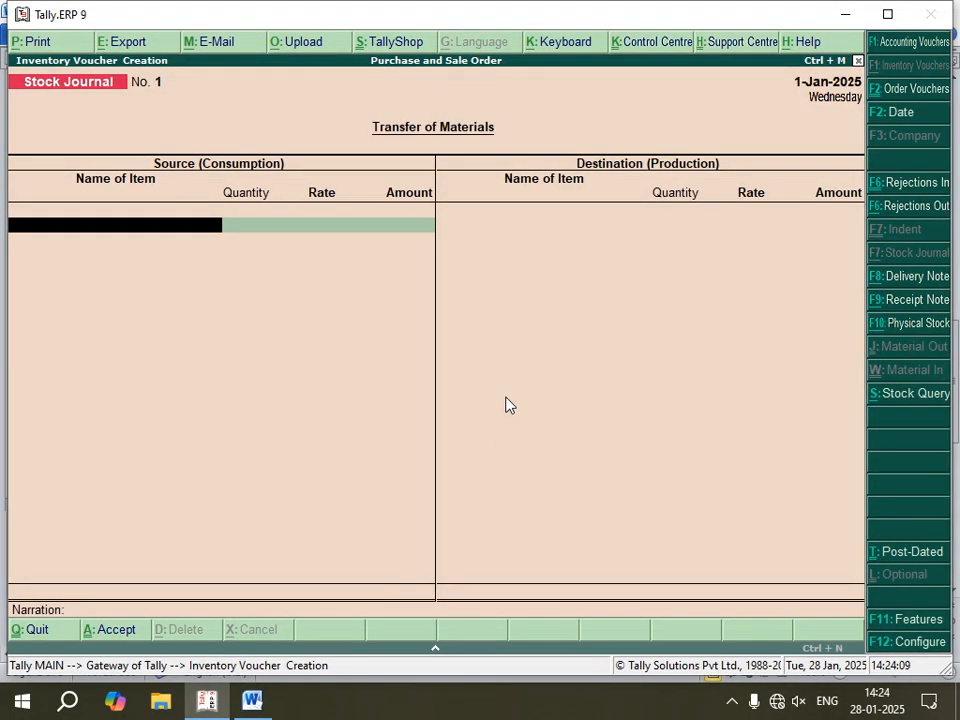
key("alt+F5")
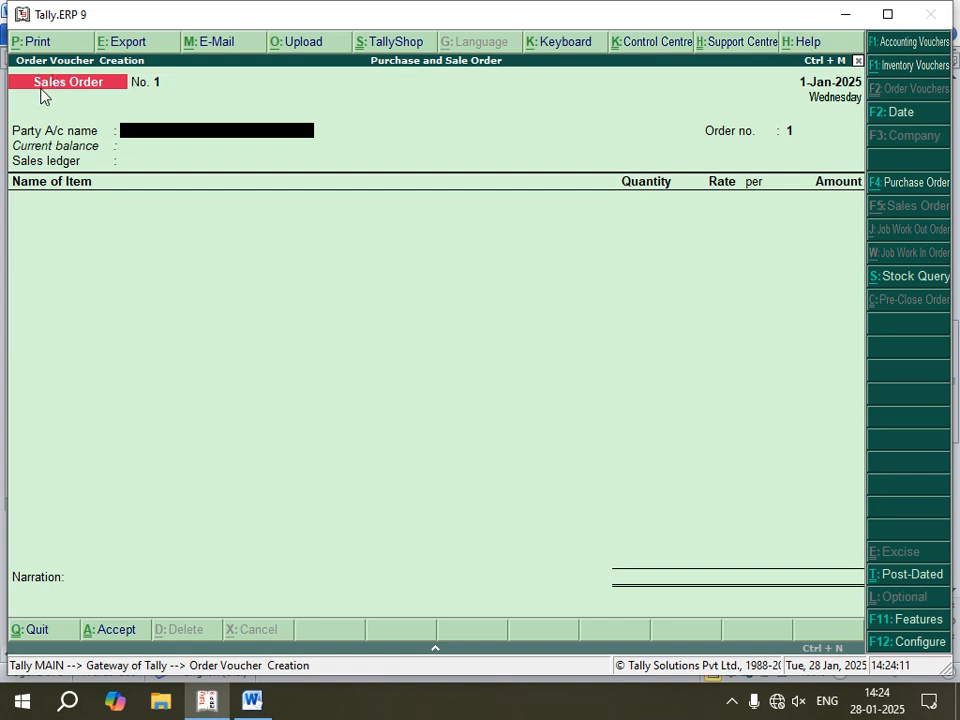
Step: Fill in the Sales Order header with the debtor ledger, default buyer's details, order number 1 and the Sale ledger
key("space")
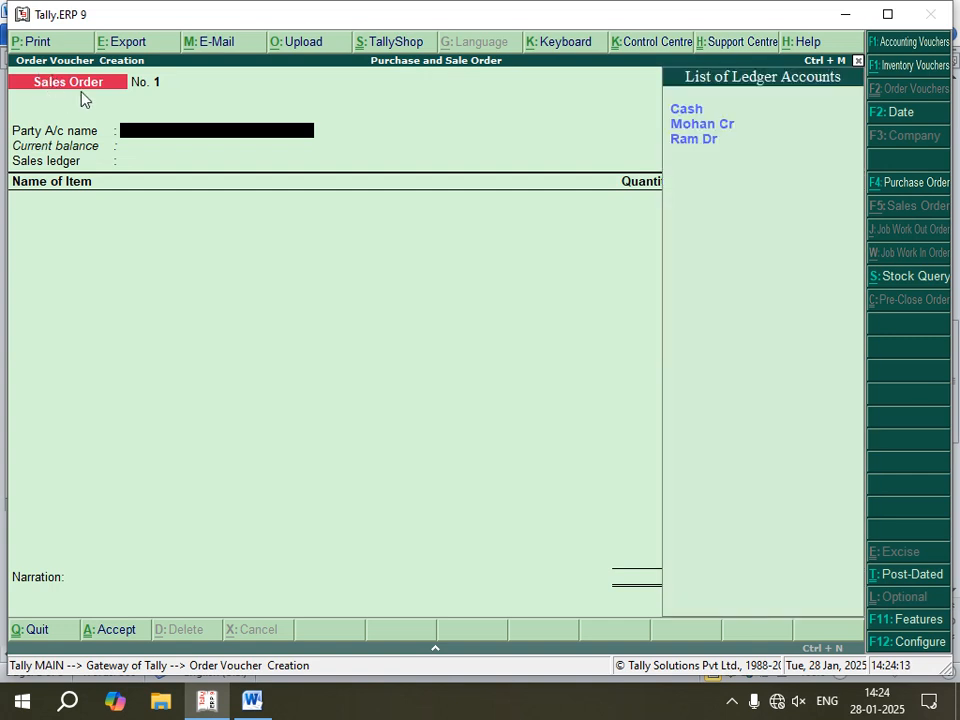
key("Down")
key("Down")
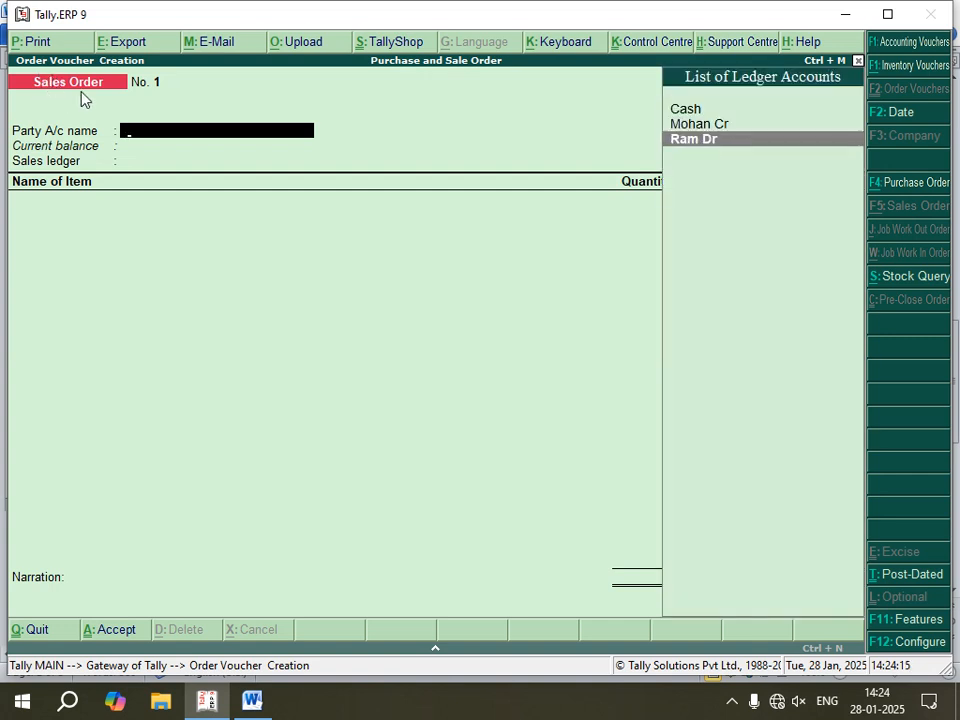
key("Return")
key("Return")
key("Return")
key("Return")
key("Return")
key("Return")
key("Return")
key("Return")
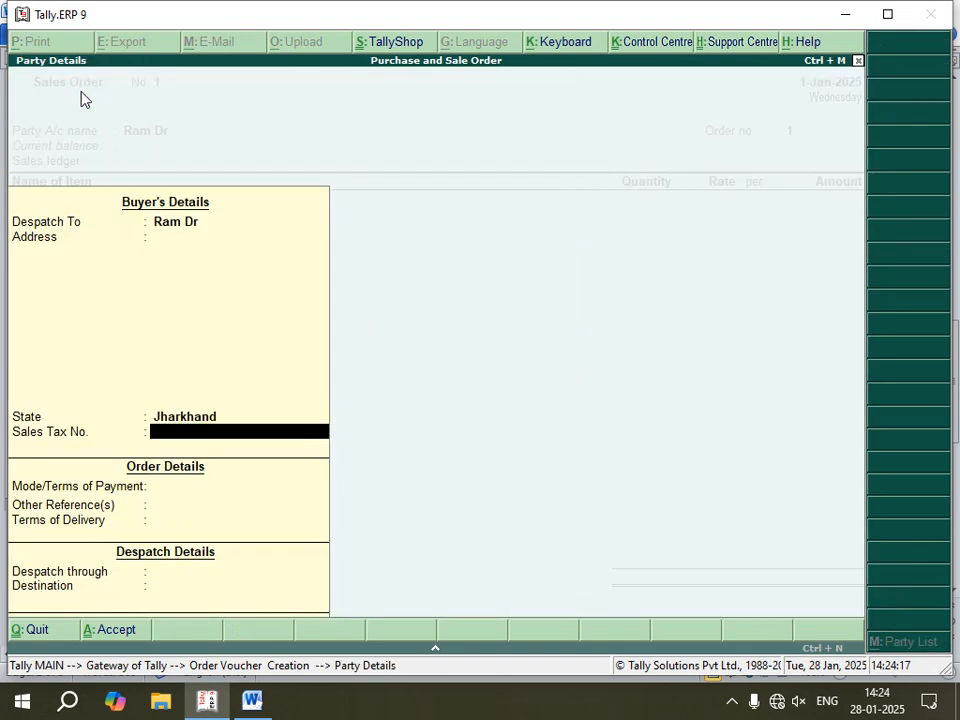
key("Return")
key("Return")
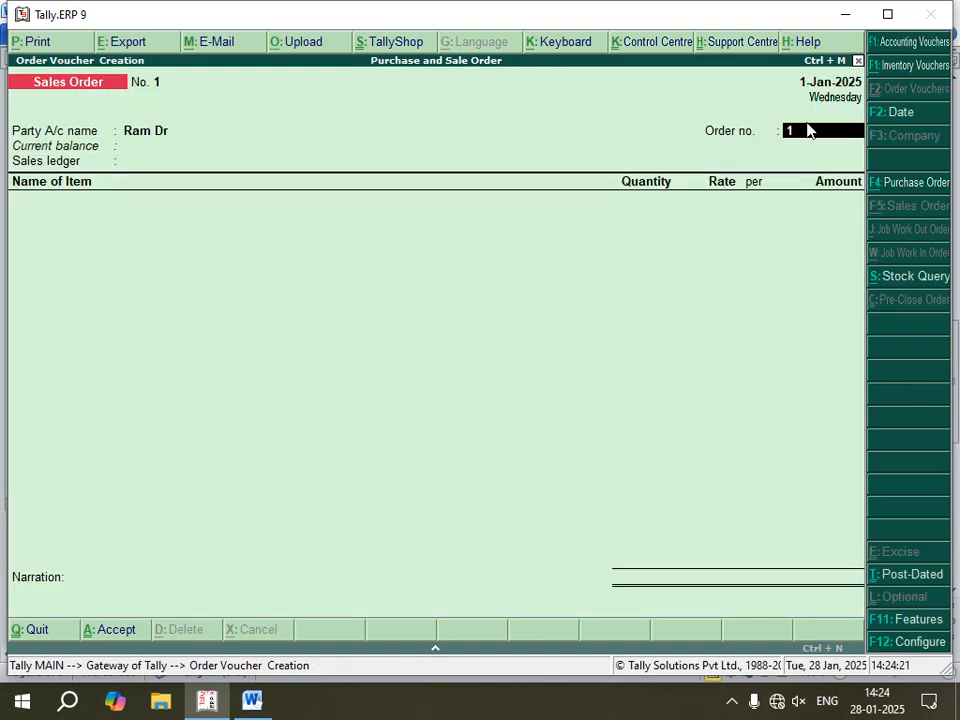
key("Return")
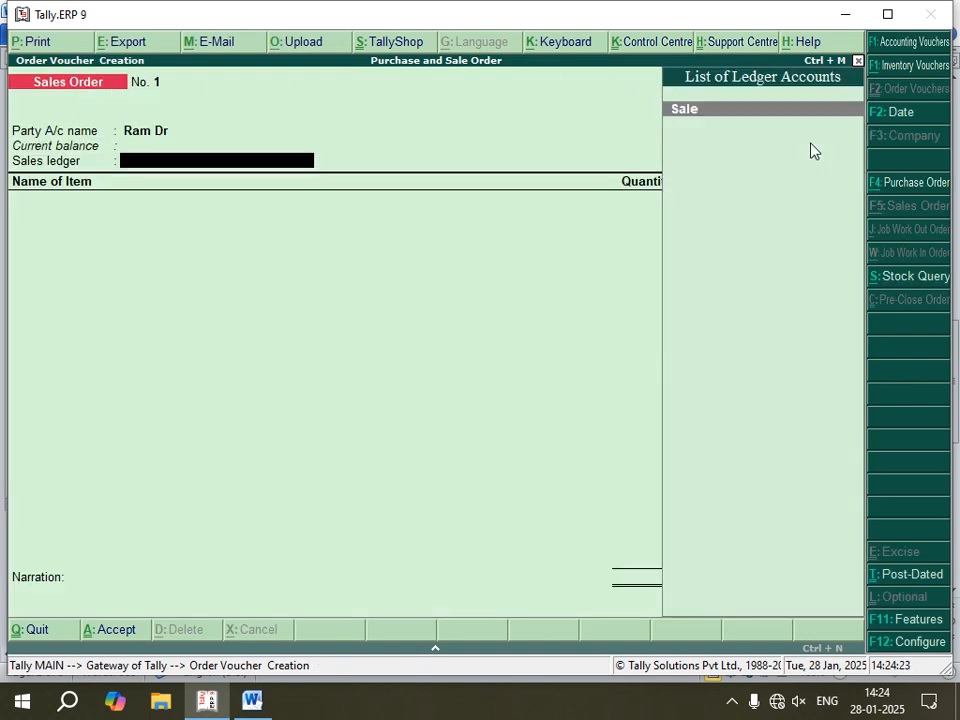
key("Return")
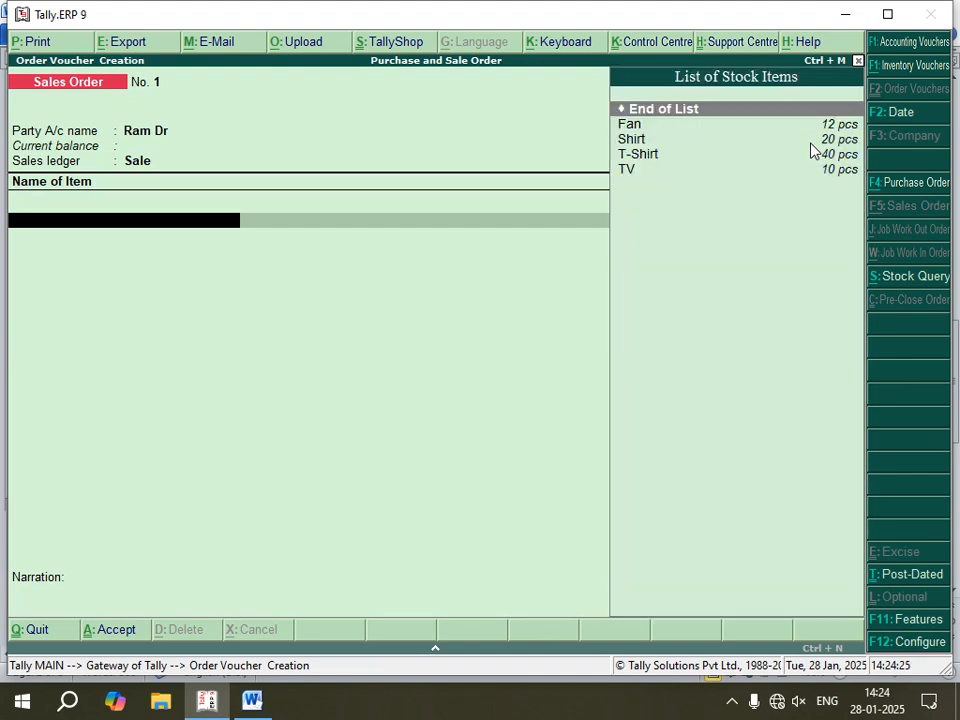
Step: Add Fan to the Sales Order, due on 1-Jan-2025, with 10 pcs at a rate of 2,000.00
key("Down")
key("Return")
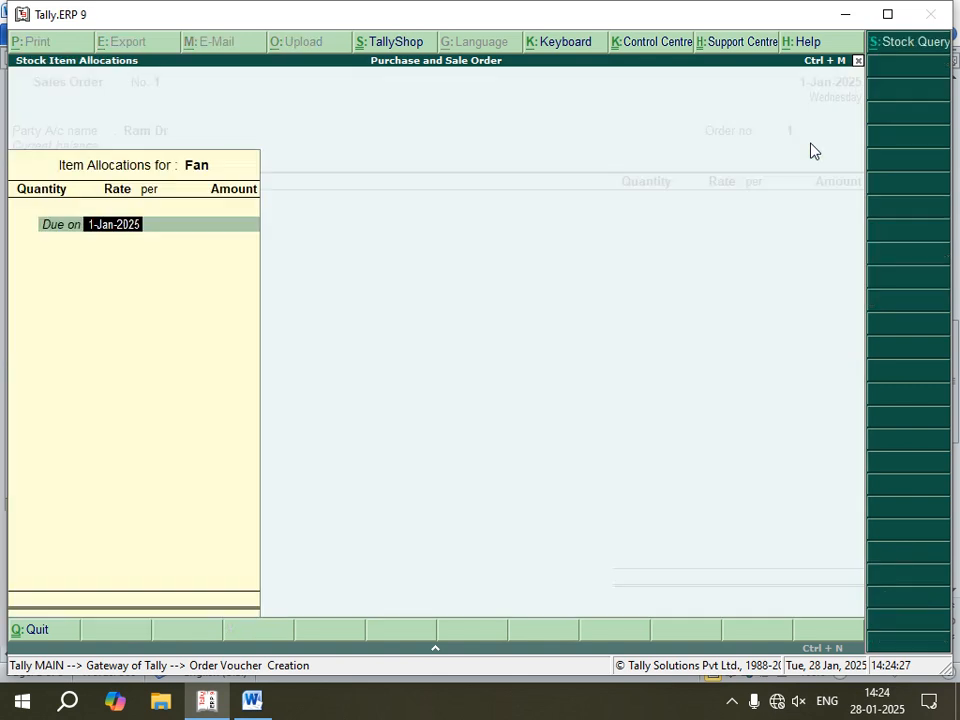
key("Return")
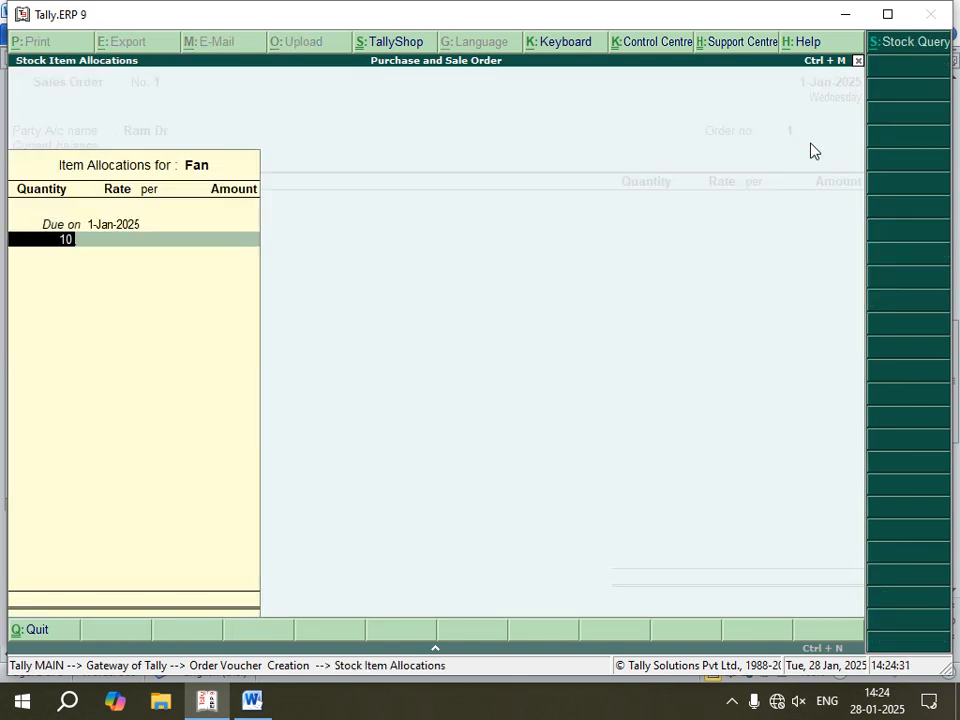
key("Return")
key("Return")
key("Return")
key("Return")
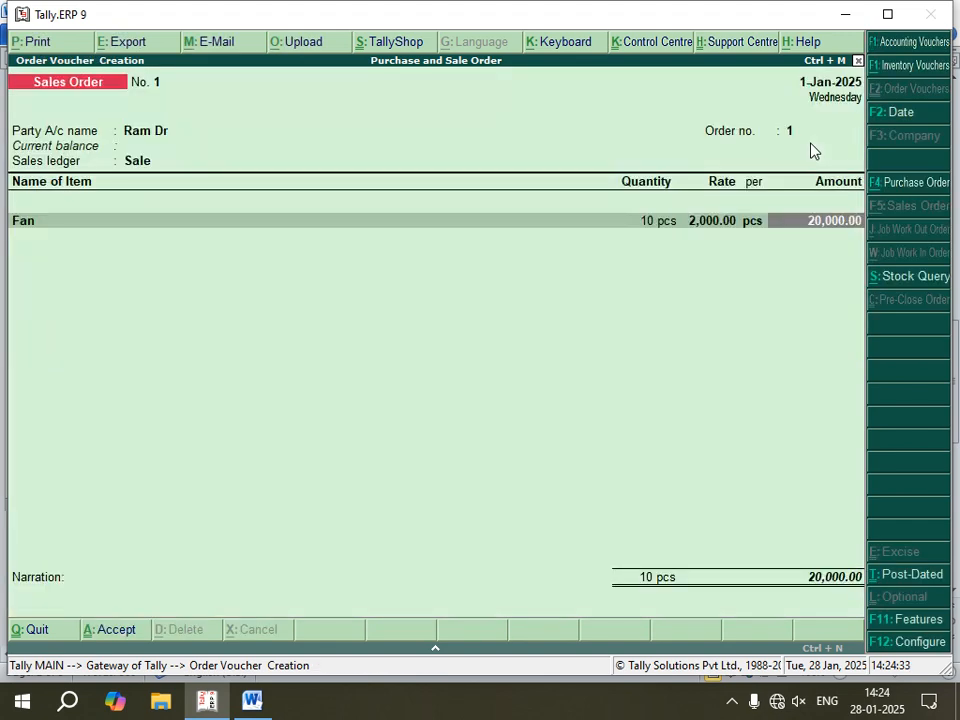
key("Return")
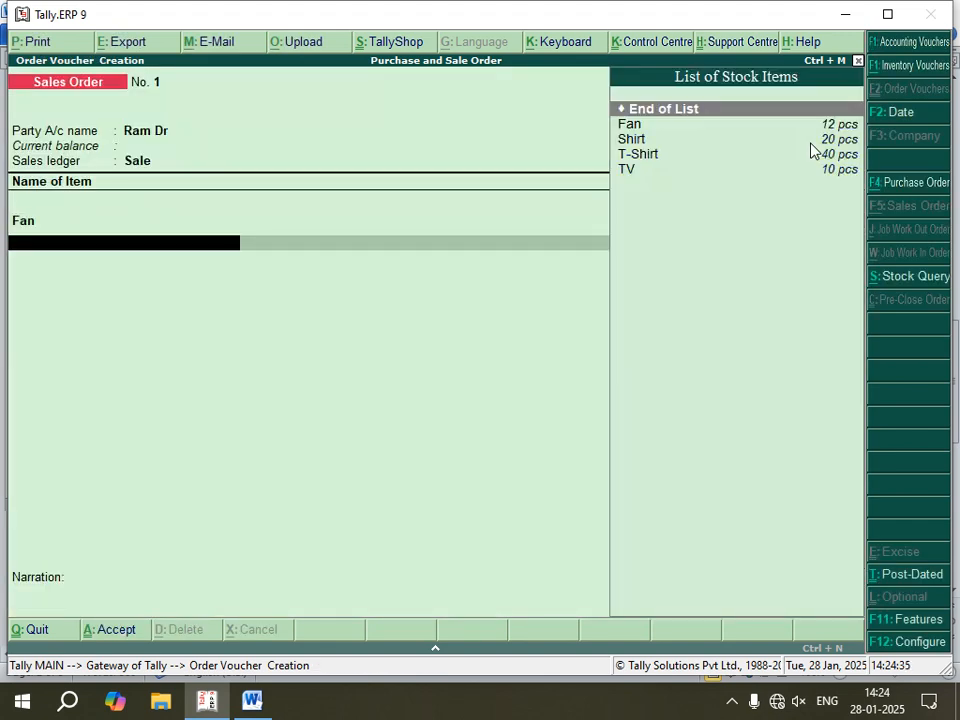
Step: Add Shirt to the Sales Order, due on 1-Jan-2025, with 18 pcs at a rate of 1,200.00
key("Down")
key("Down")
key("Return")
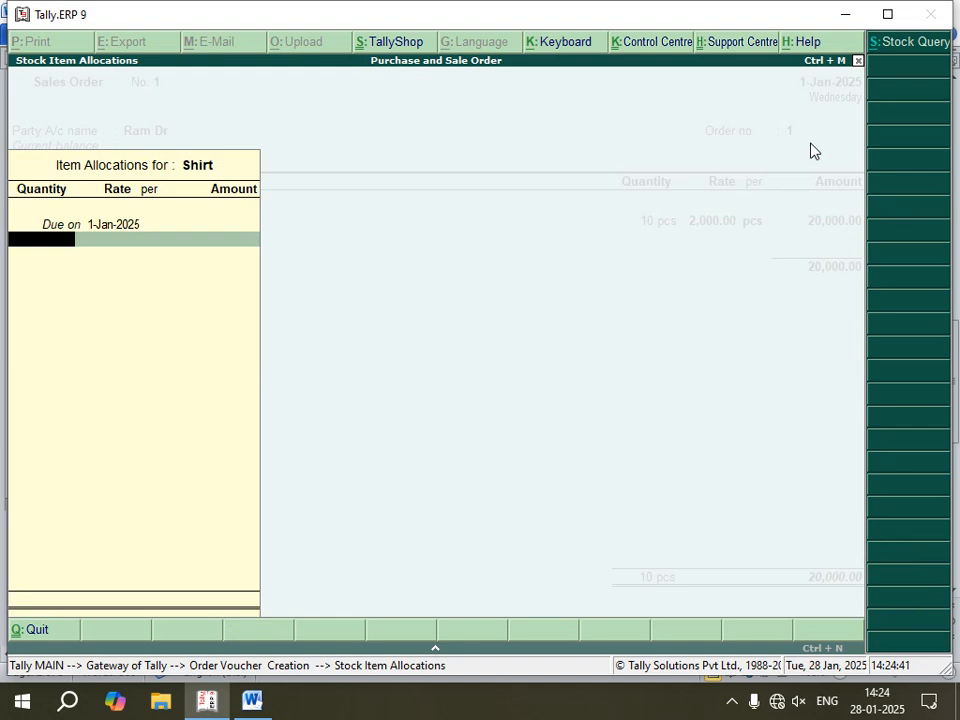
key("Return")
key("Return")
key("Return")
key("Return")
key("Return")
key("Return")
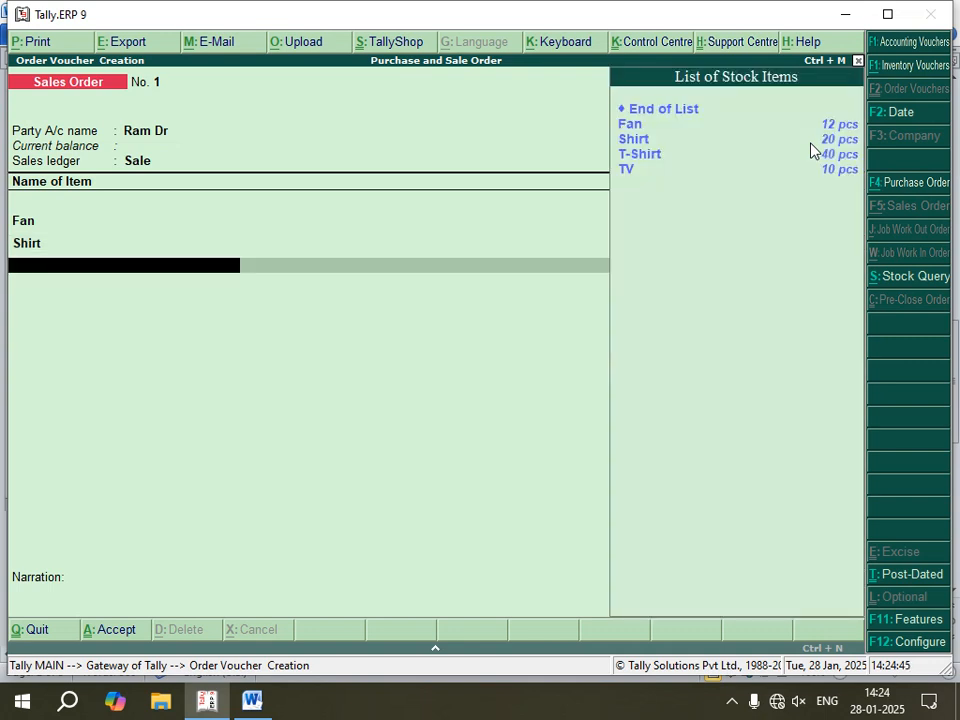
Step: Add T-Shirt to the Sales Order, due on 1-Jan-2025, with 30 pcs at a rate of 500.00
key("Down")
key("Down")
key("Down")
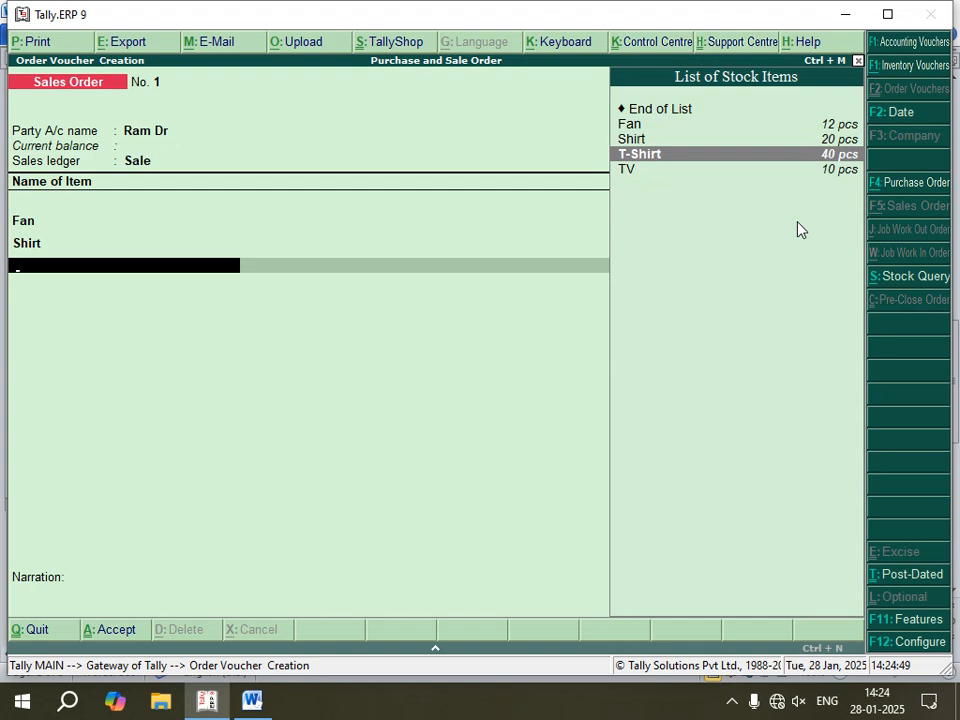
key("Return")
key("Return")
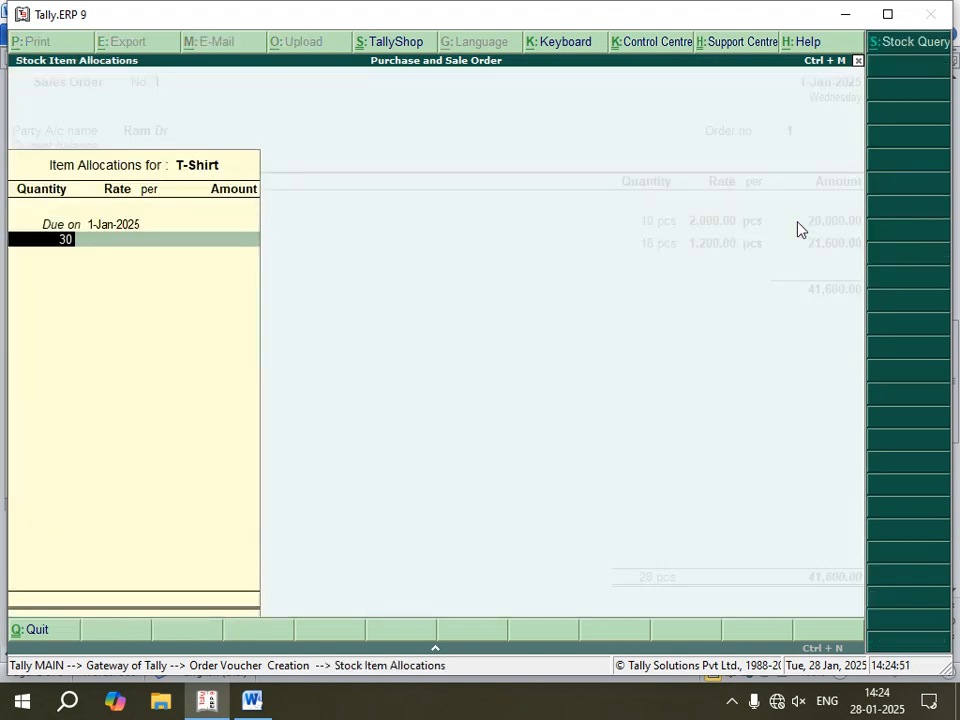
key("Return")
key("Return")
key("Return")
key("Return")
key("Return")
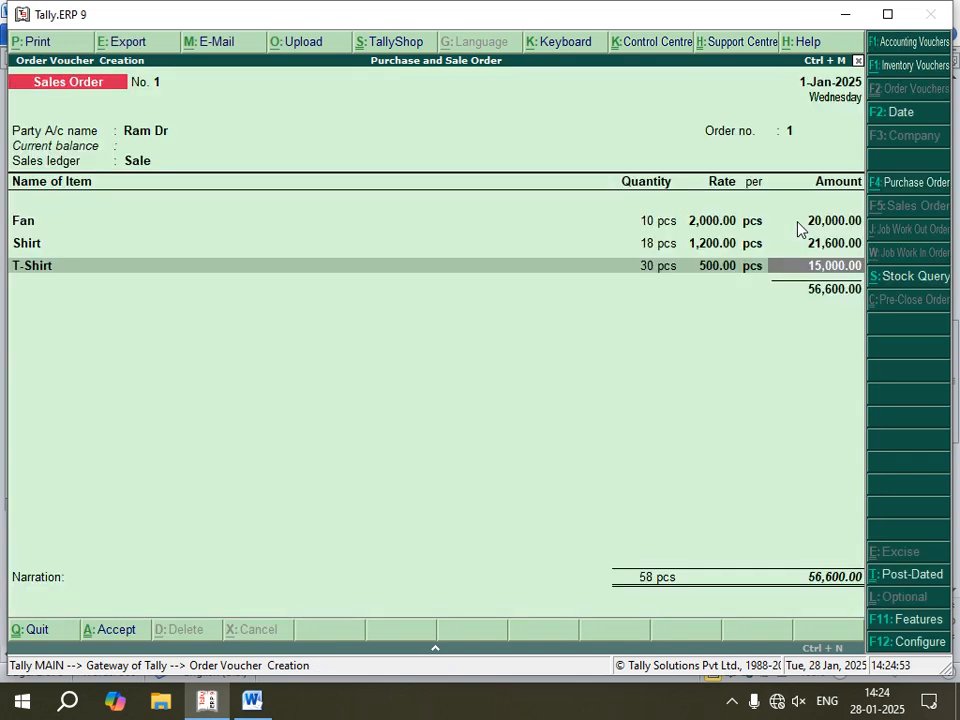
key("Return")
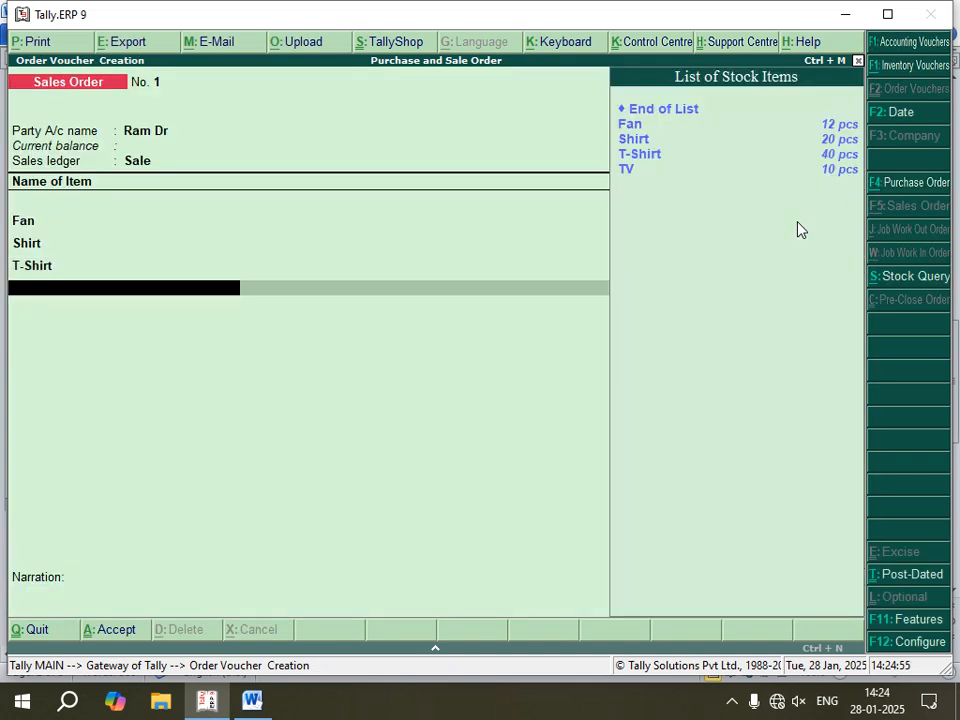
Step: Add TV to the Sales Order, due on 1-Jan-2025, with 8 pcs at a rate of 18,000.00
key("Down")
key("Down")
key("Down")
key("Down")
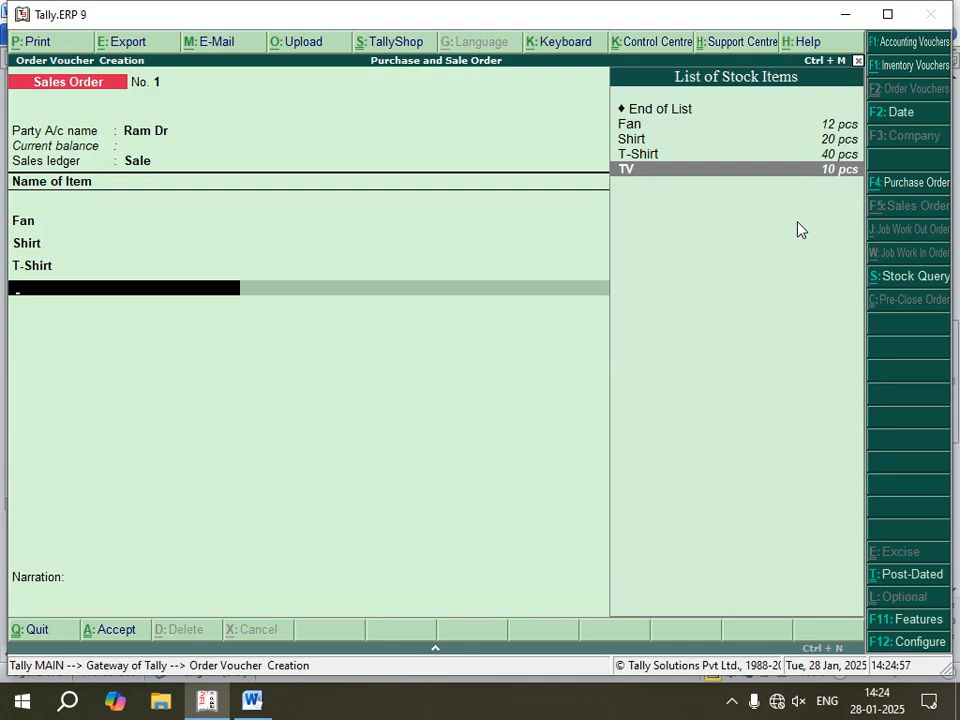
key("Return")
key("Return")
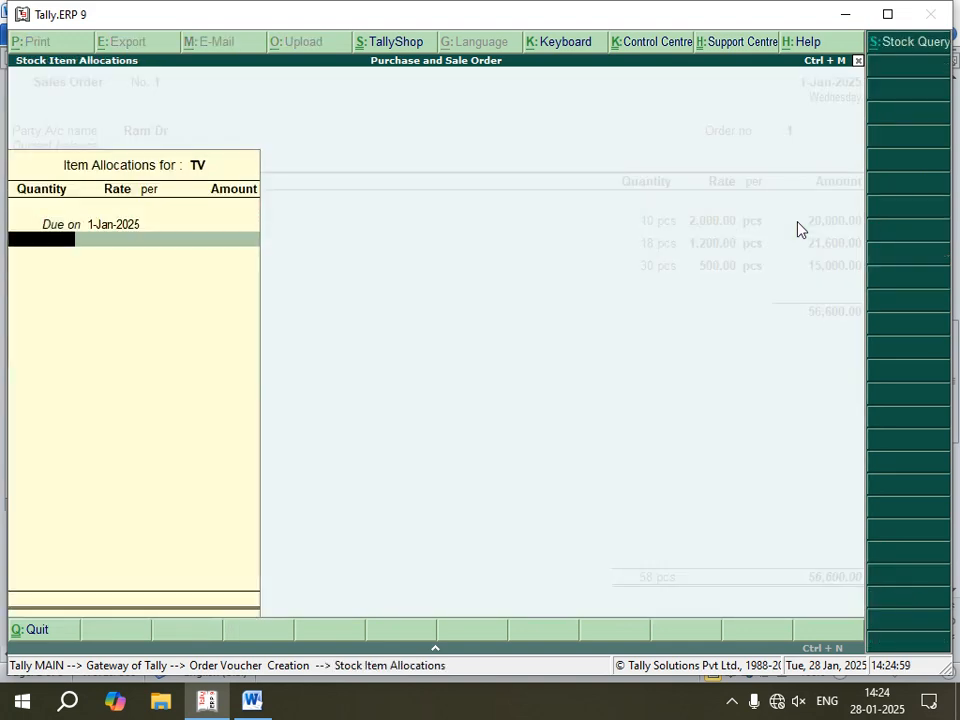
type("8")
key("Return")
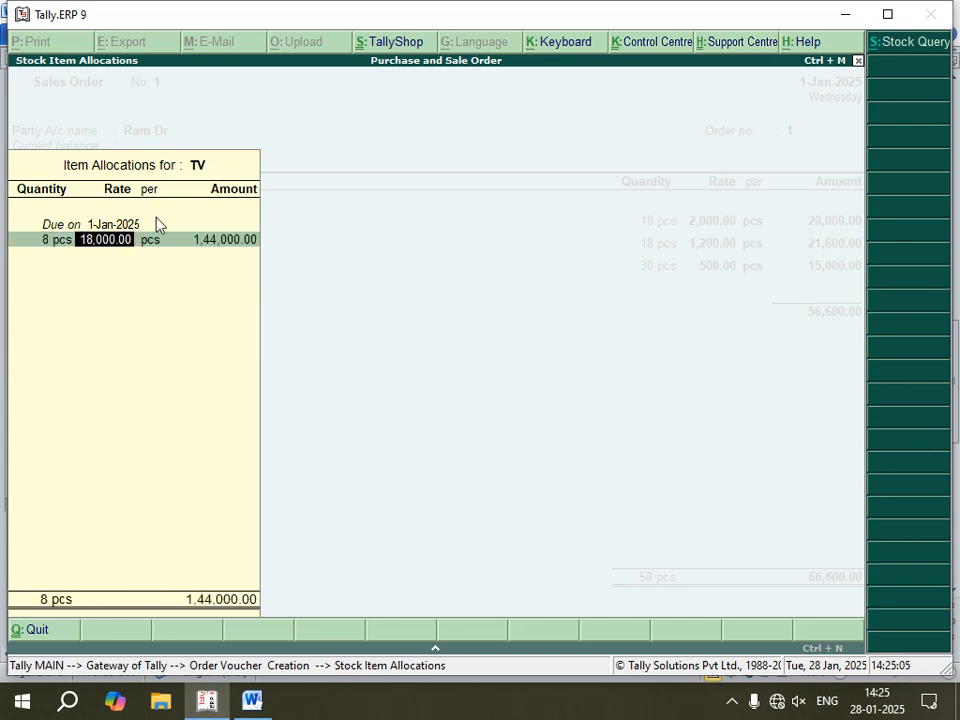
key("Return")
key("Return")
key("Return")
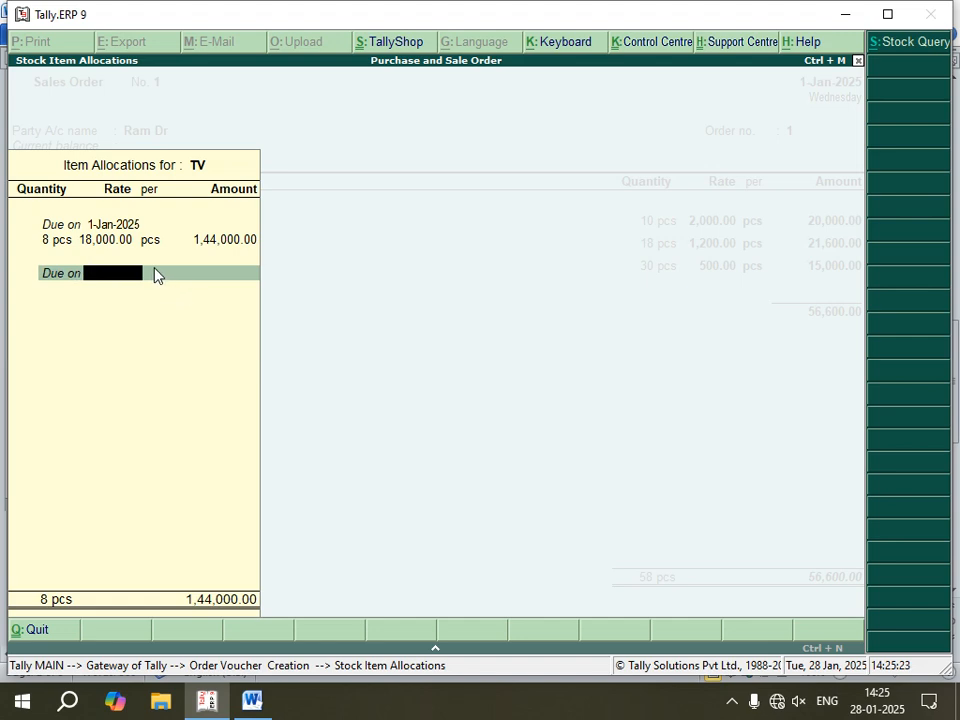
key("Return")
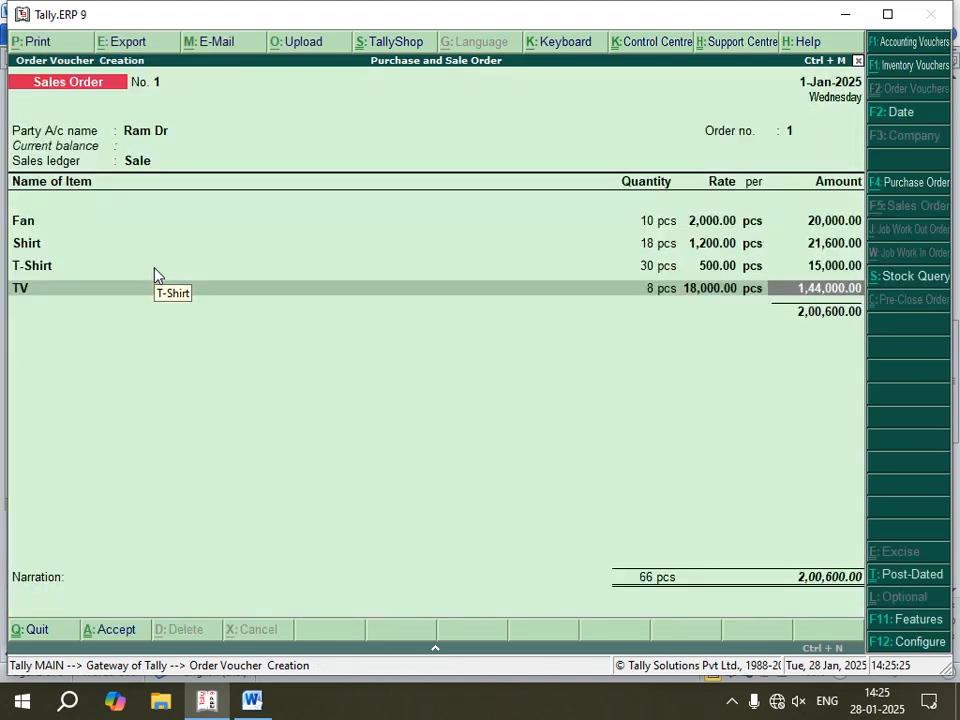
Step: End the Sales Order's item list, leave the narration blank and save the voucher
key("Return")
key("Return")
key("Return")
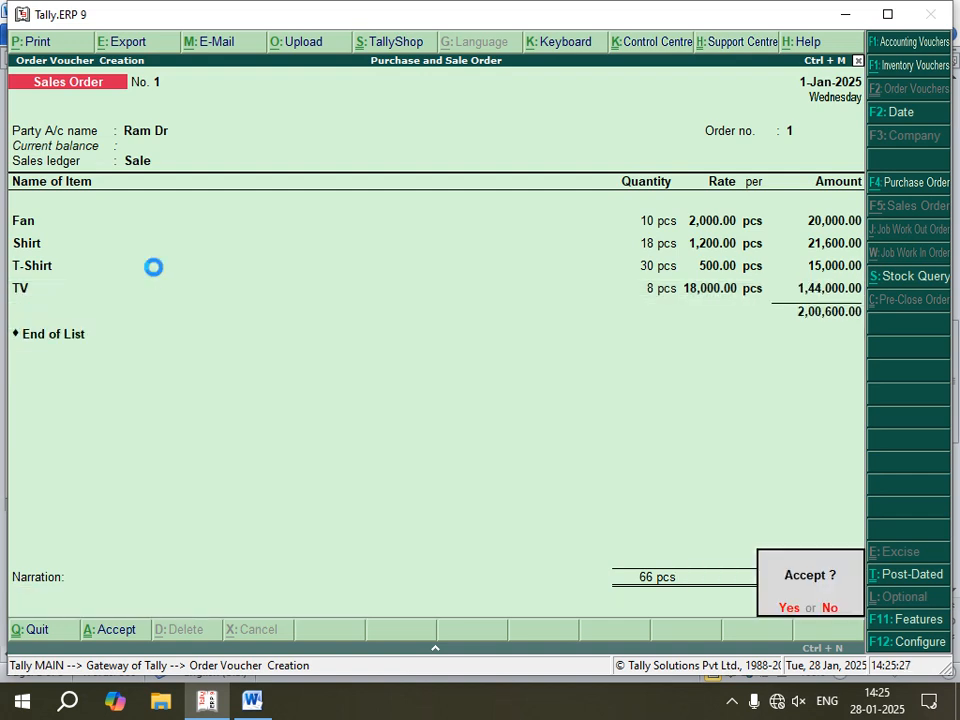
key("Return")
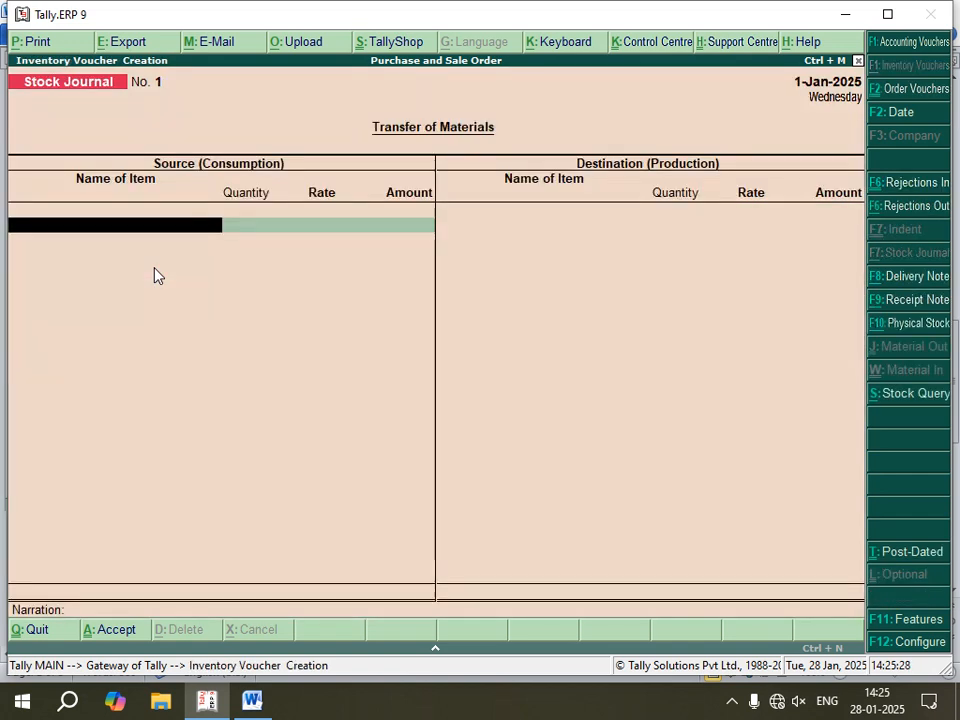
Step: Review the Delivery note entry in the Word notes, and open a Delivery Note voucher in Tally.ERP 9
left_click(259, 706)
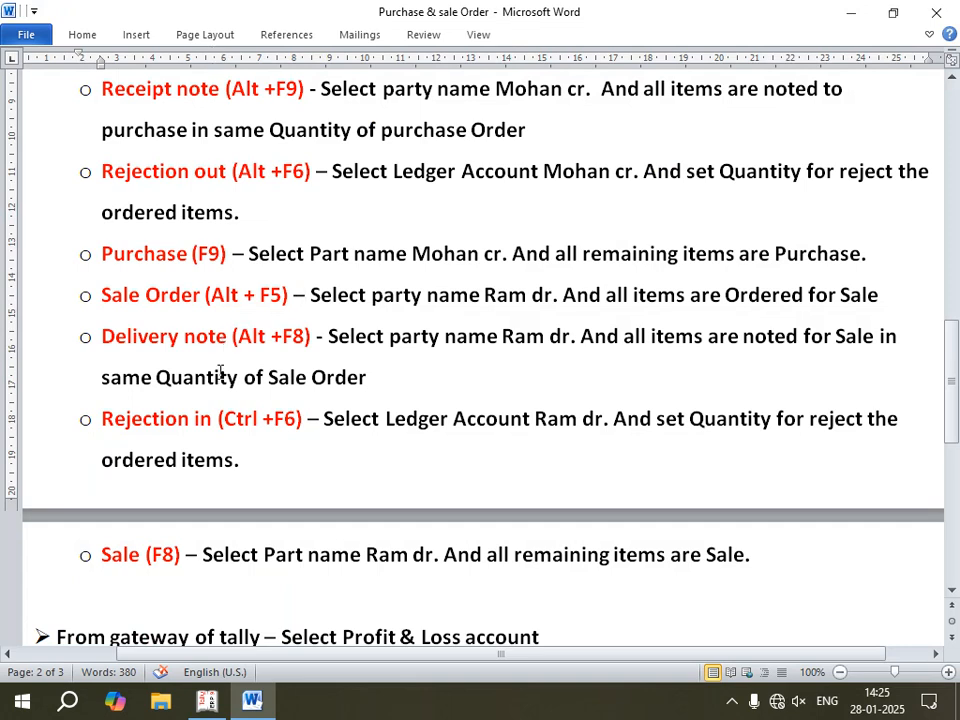
scroll(220, 372, "down", 1)
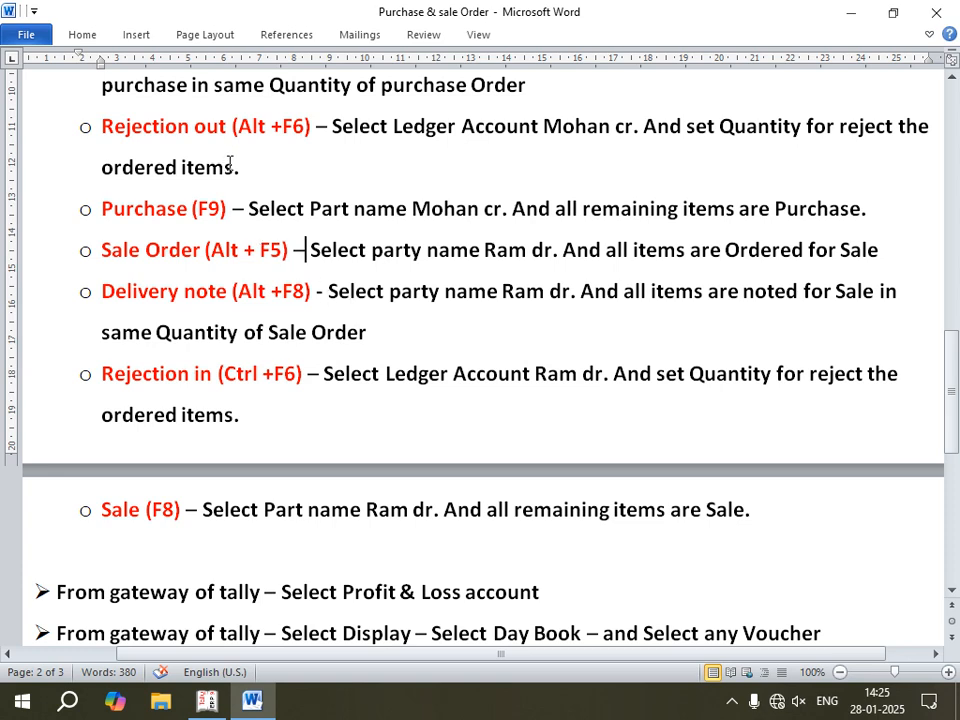
scroll(215, 168, "up", 1)
scroll(177, 137, "up", 2)
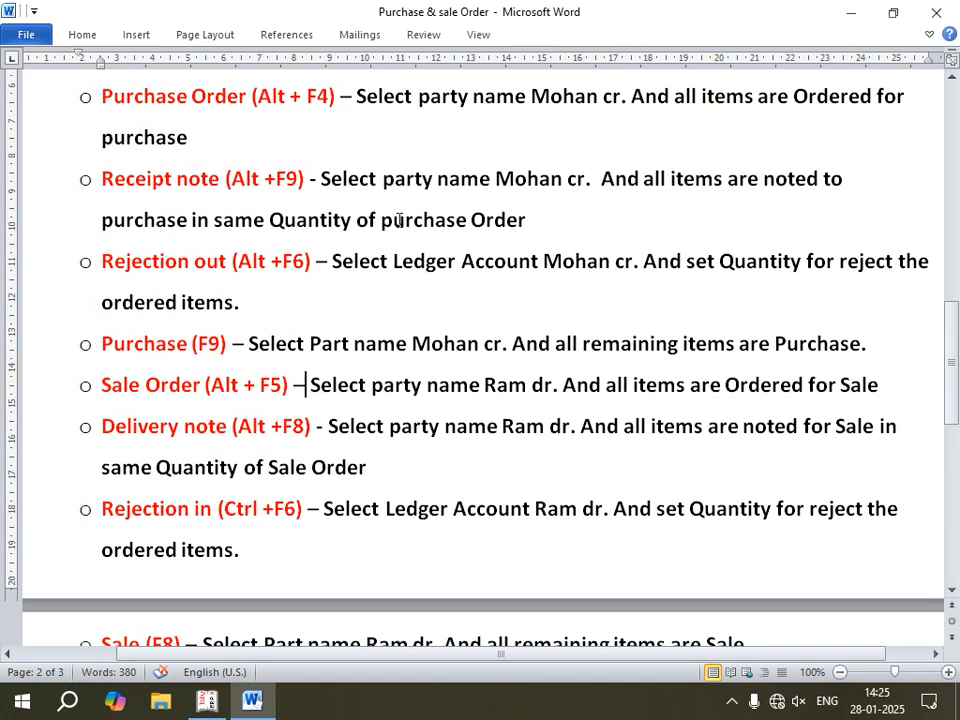
scroll(399, 220, "down", 3)
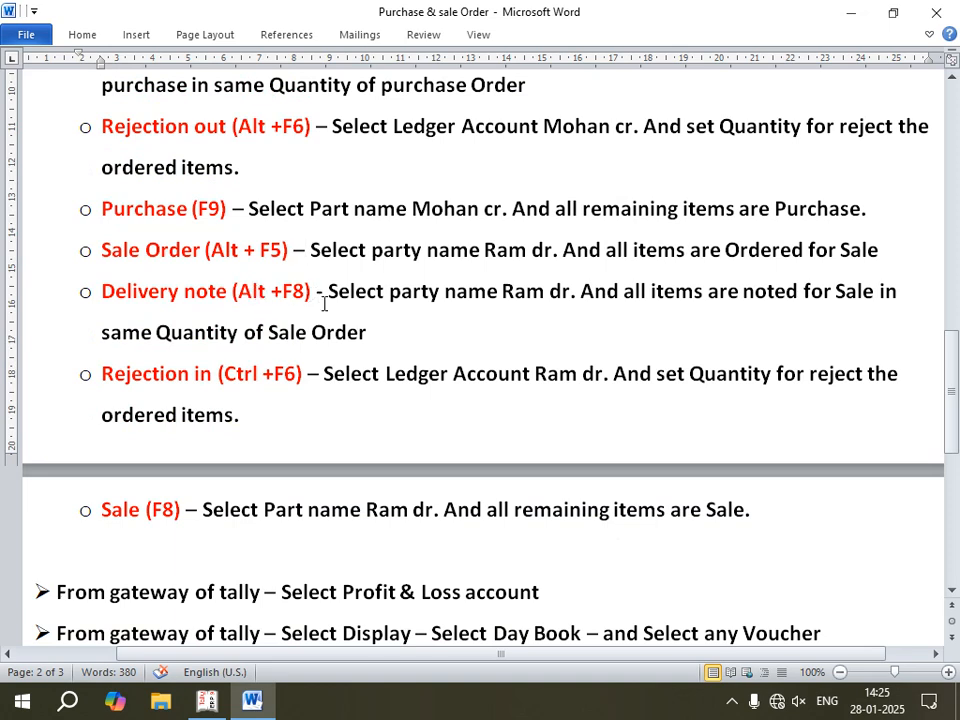
left_click_drag(366, 332, 260, 298)
left_click_drag(193, 291, 146, 300)
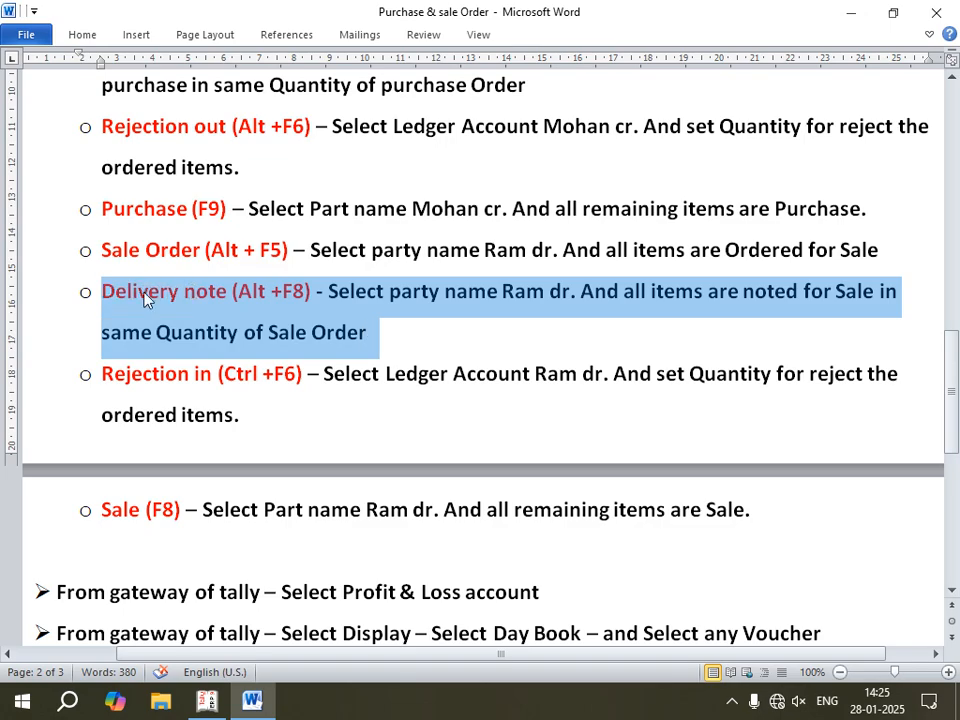
left_click(207, 701)
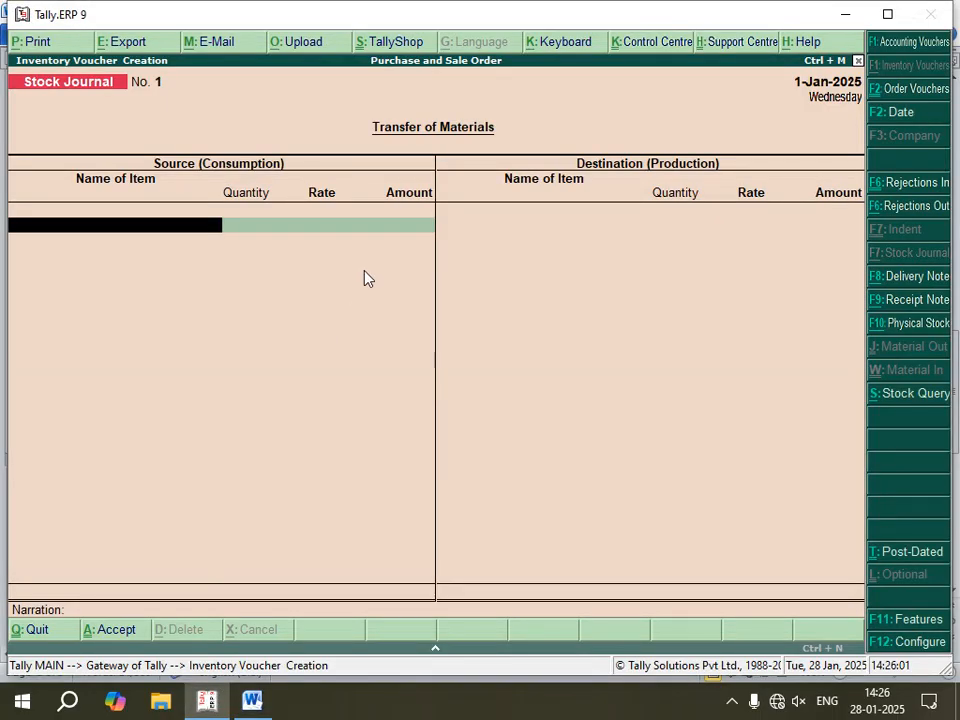
key("F8")
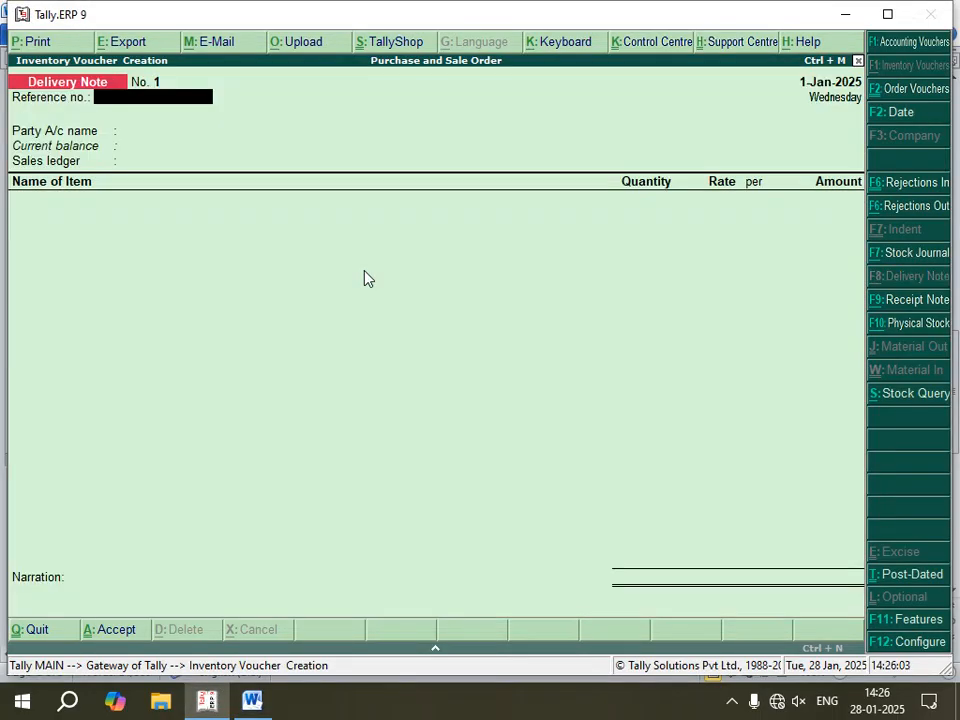
Step: Fill in the Delivery Note header with the debtor ledger, the sales order dated 1-Jan-2025, default party details and the Sale ledger
key("Return")
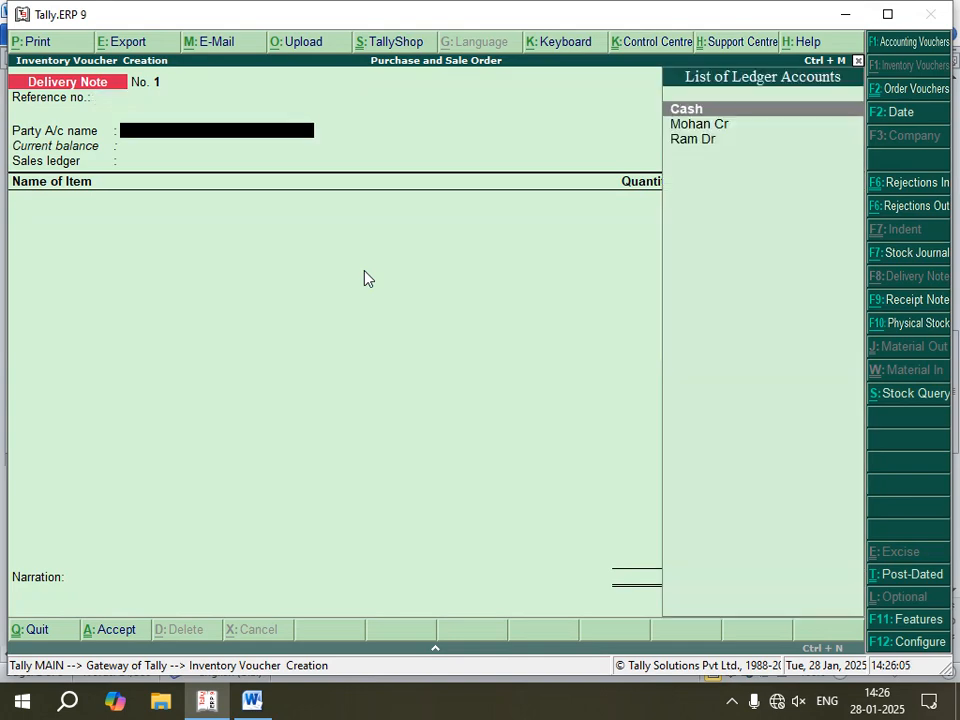
key("Down")
key("Down")
key("Return")
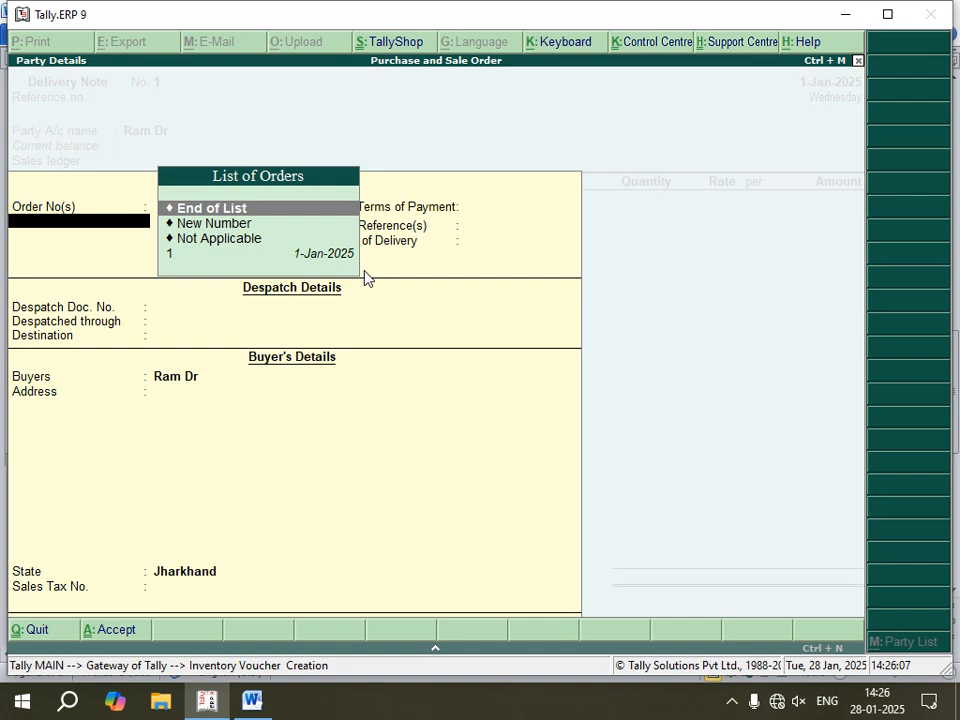
key("Down")
key("Down")
key("Down")
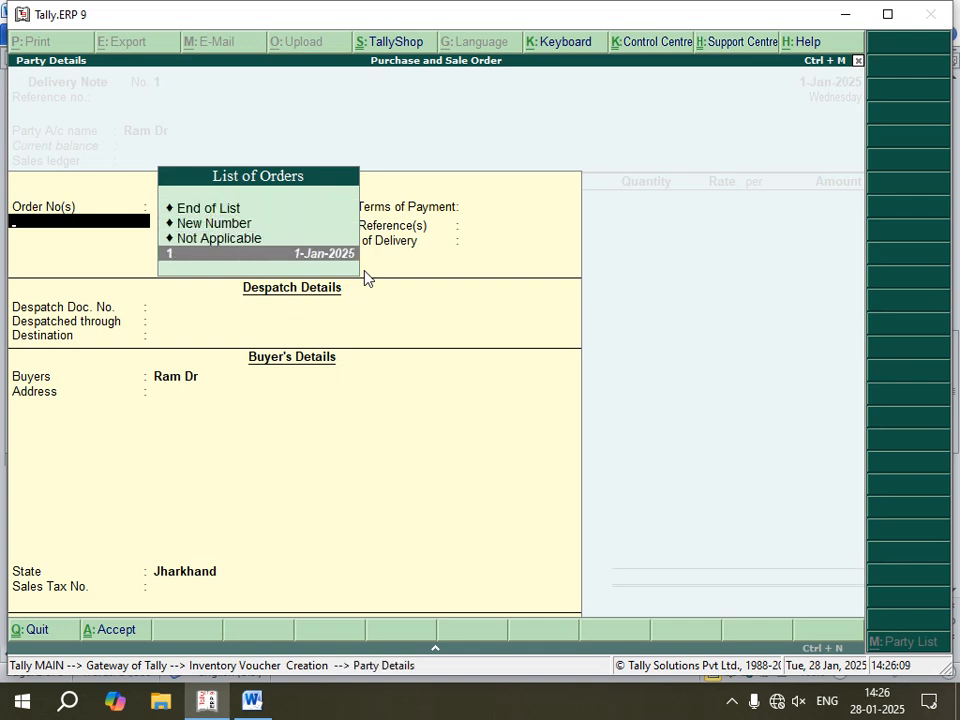
key("Return")
key("Return")
key("Return")
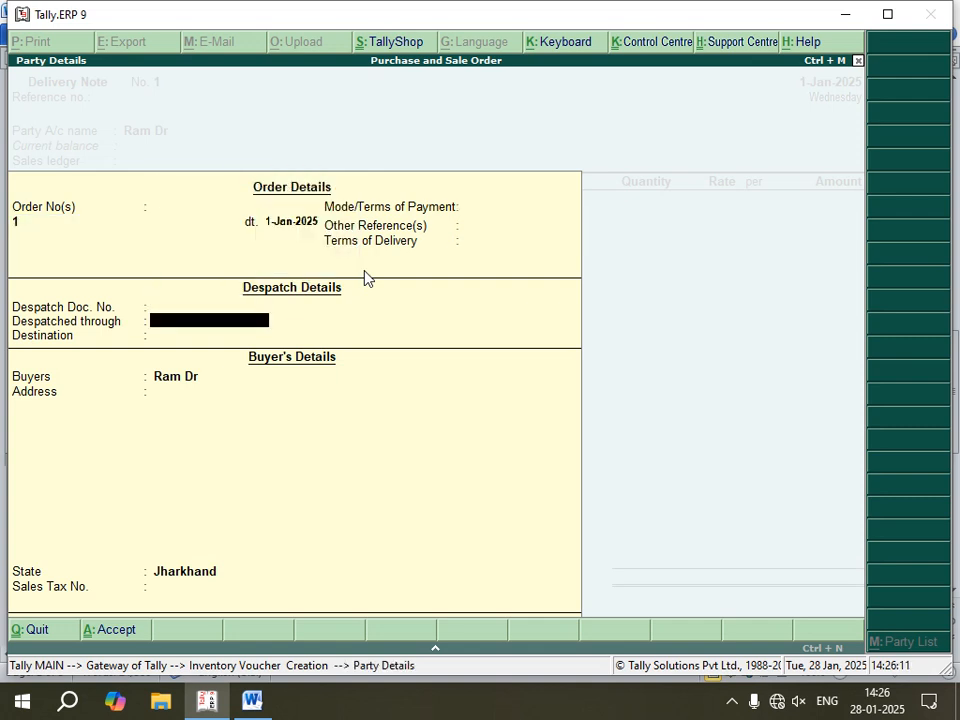
key("Return")
key("Return")
key("Return")
key("Return")
key("Return")
key("Return")
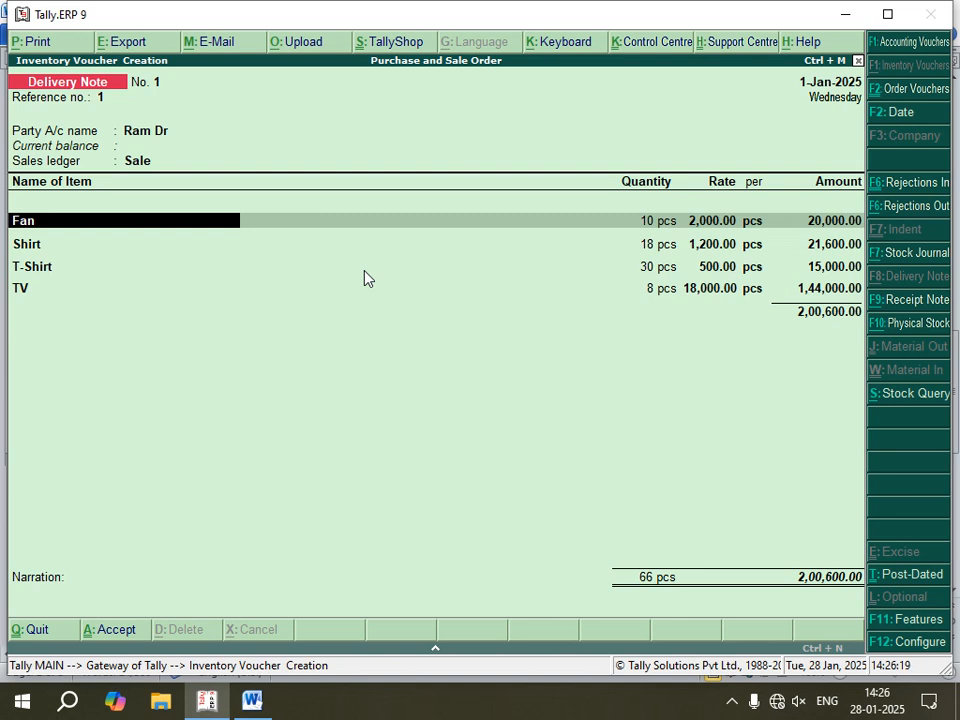
Step: Confirm the Delivery Note's Fan allocation of 10 pcs at 2,000.00 with the default tracking and order numbers
key("Return")
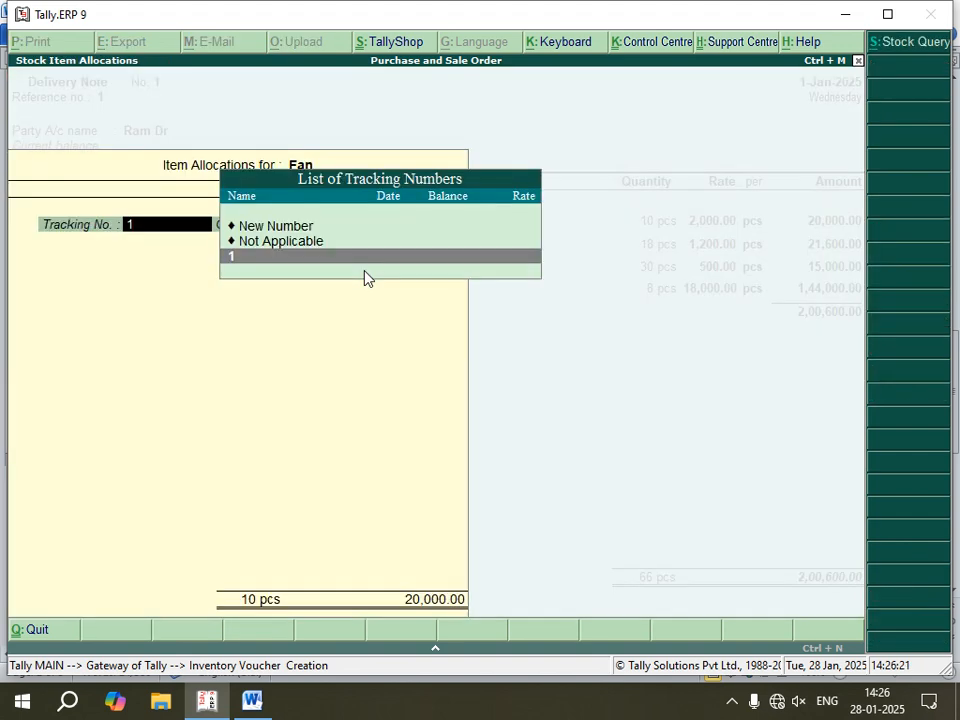
key("Return")
key("Return")
key("Return")
Step: Confirm the Delivery Note's allocations for Shirt, 18 pcs at 1,200.00, and T-Shirt, 30 pcs at 500.00
key("Return")
key("Return")
key("Return")
key("Return")
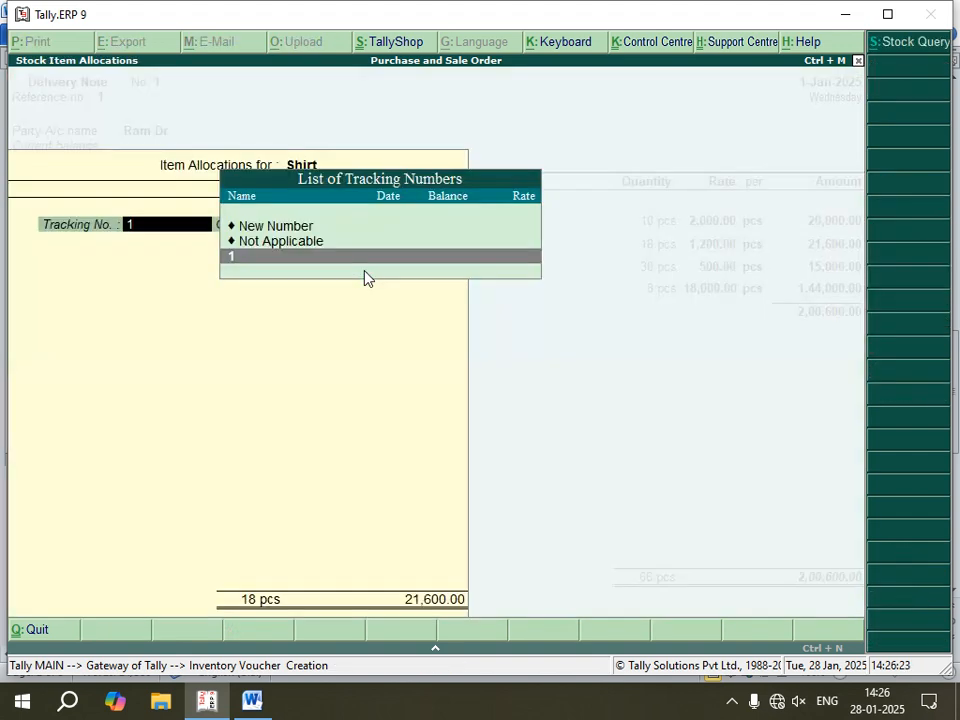
key("Return")
key("Return")
key("Return")
key("Return")
key("Return")
key("Return")
key("Return")
key("Return")
key("Return")
key("Return")
key("Return")
key("Return")
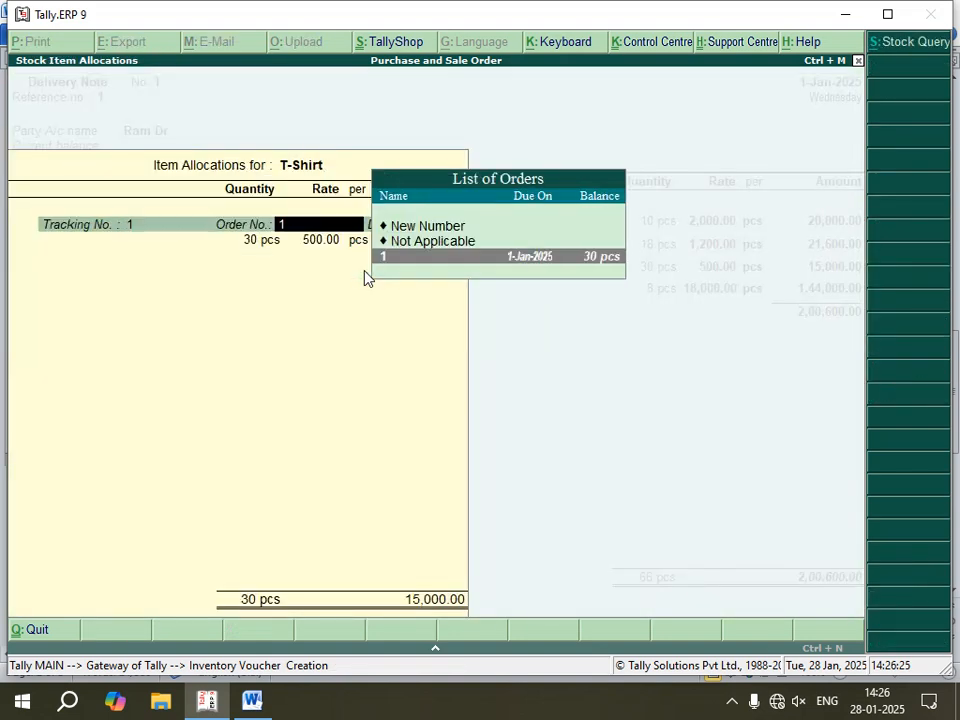
Step: Confirm the TV allocation of 8 pcs at 18,000.00 and save the Delivery Note without a narration
key("Return")
key("Return")
key("Return")
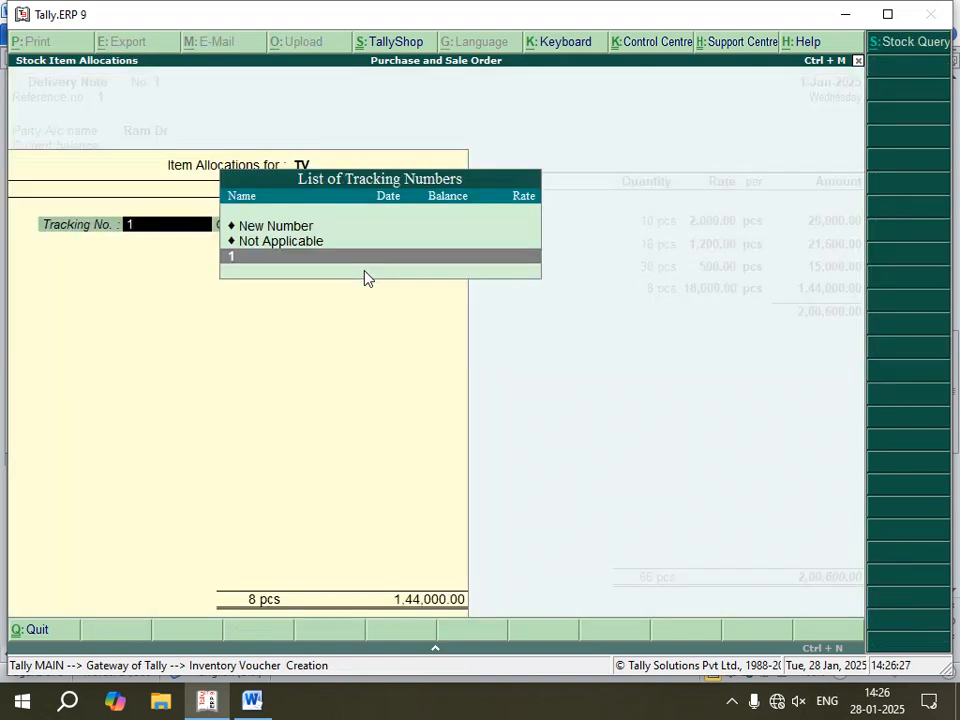
key("Return")
key("Return")
key("Return")
key("Return")
key("Return")
key("Return")
key("Return")
key("Return")
key("Return")
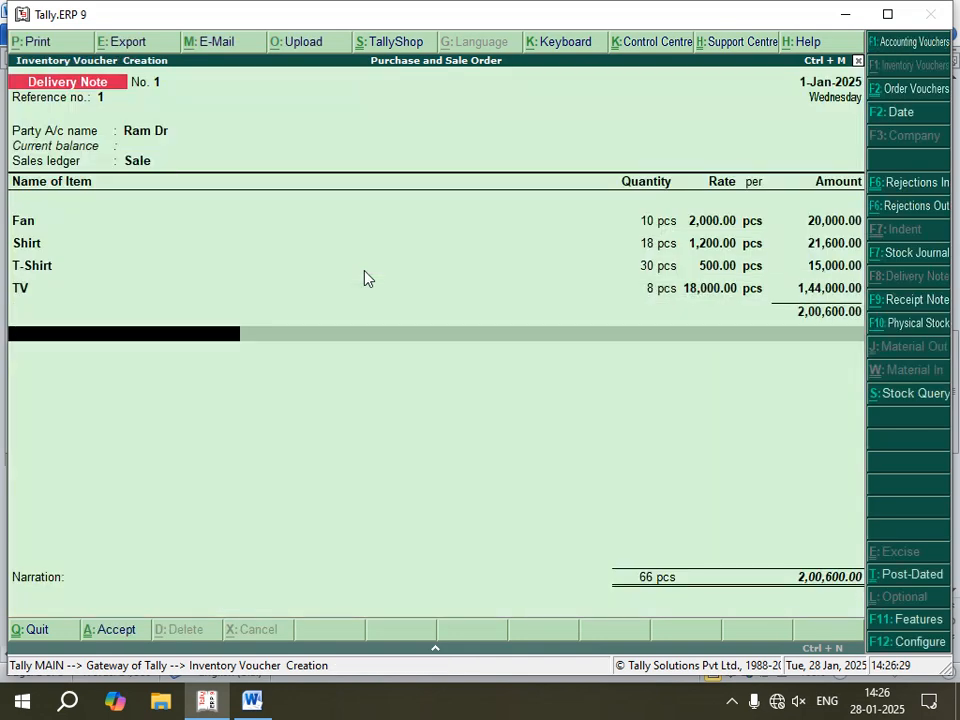
key("Return")
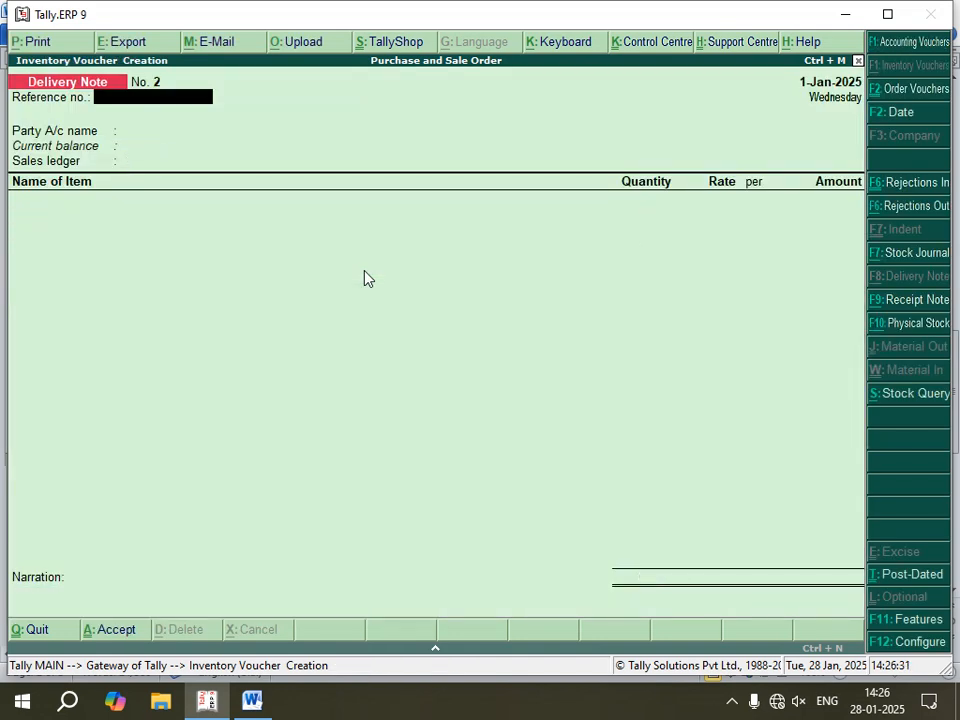
Step: Switch to the Word notes and review the Rejection In instructions, comparing them with the Rejection Out entry
left_click(258, 701)
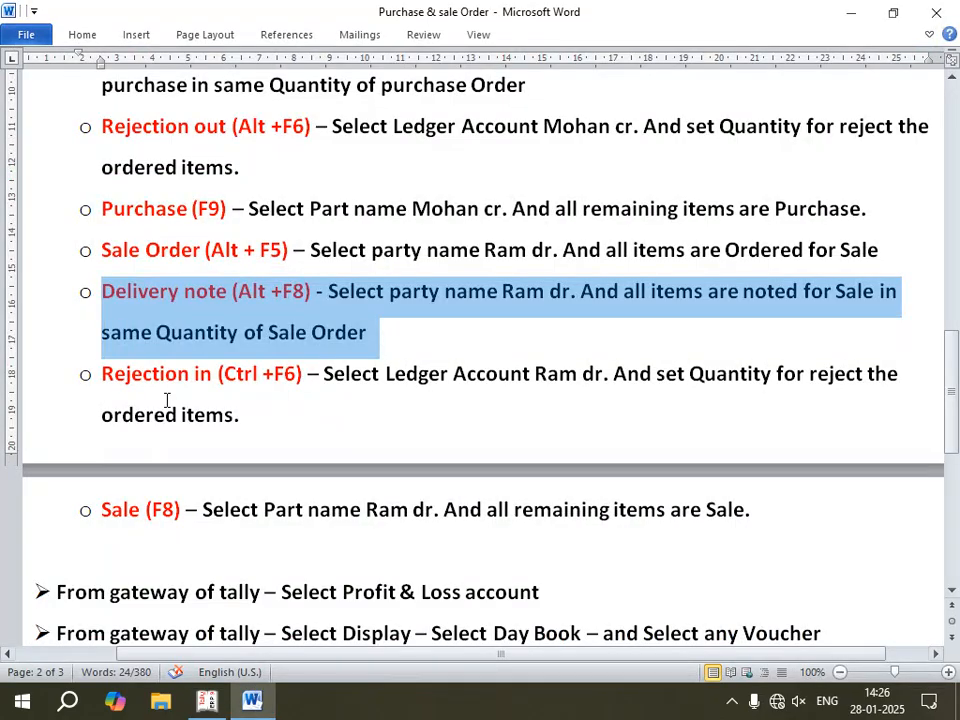
scroll(200, 420, "down", 1)
scroll(240, 400, "down", 1)
left_click(268, 334)
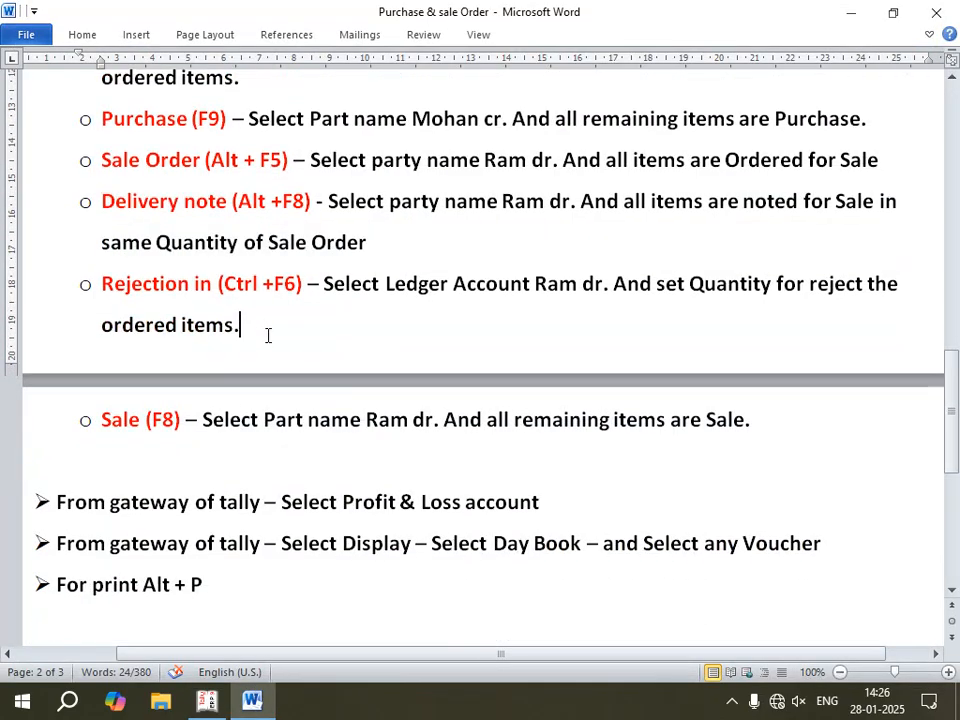
scroll(275, 332, "up", 5)
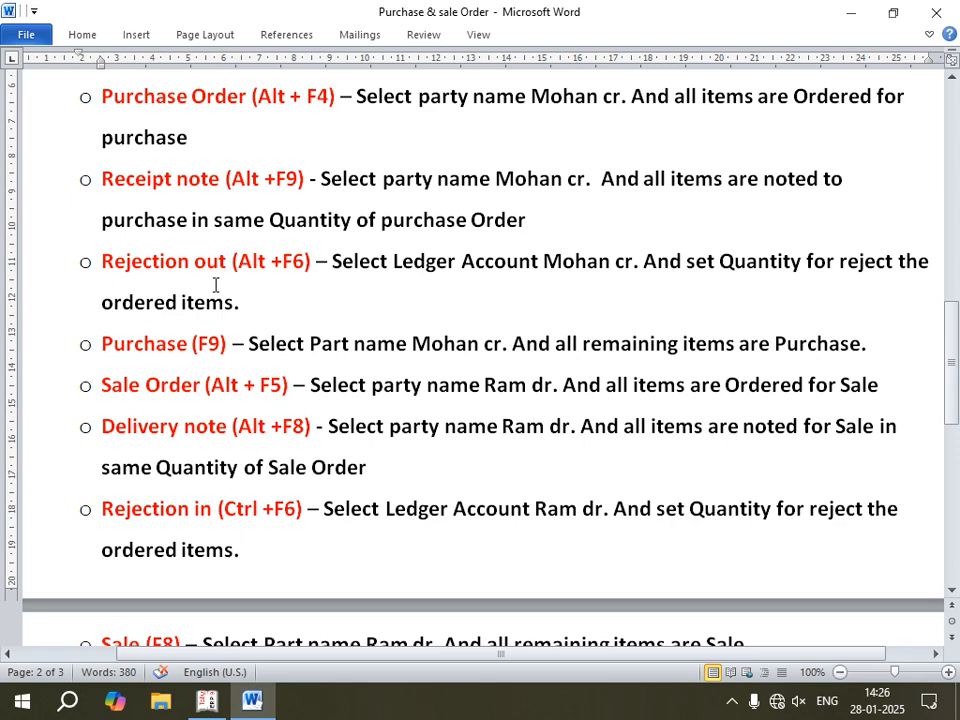
scroll(221, 493, "down", 1)
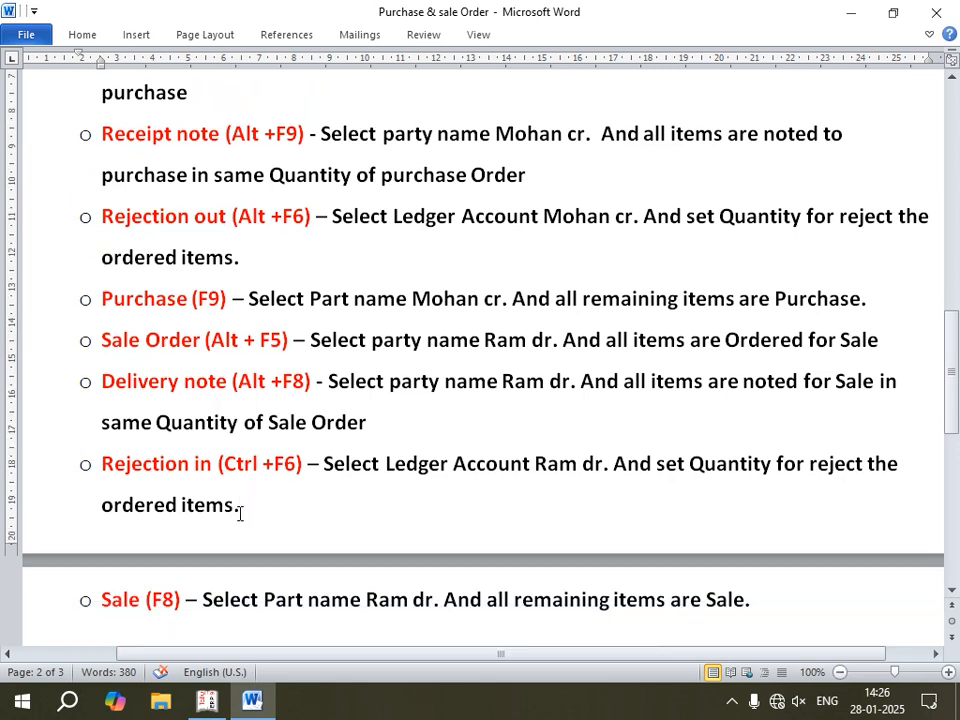
scroll(237, 507, "down", 1)
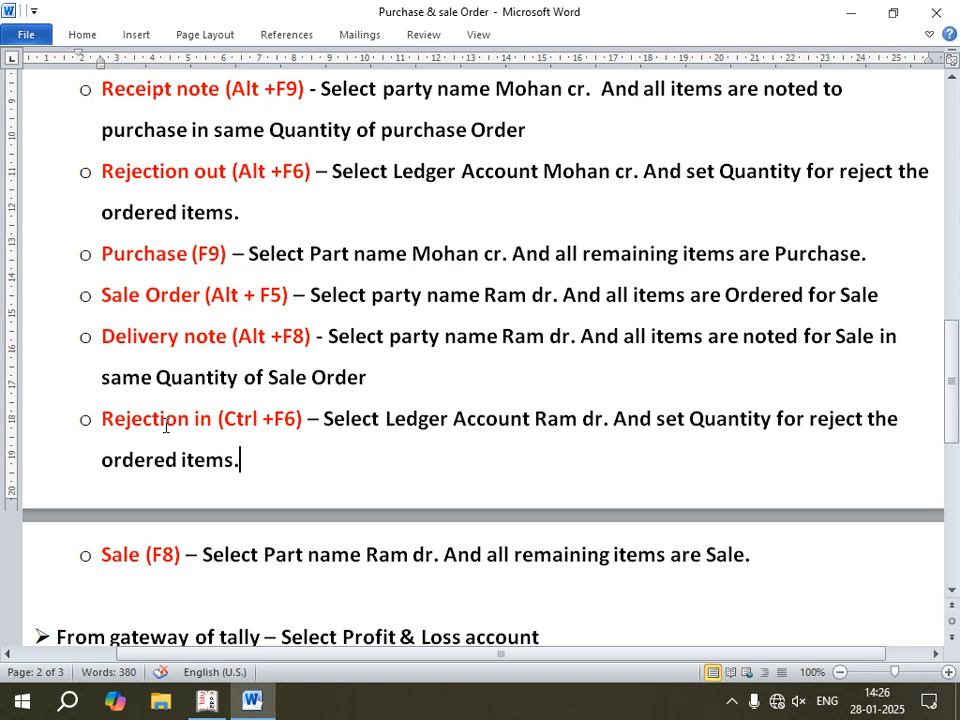
scroll(227, 424, "up", 1)
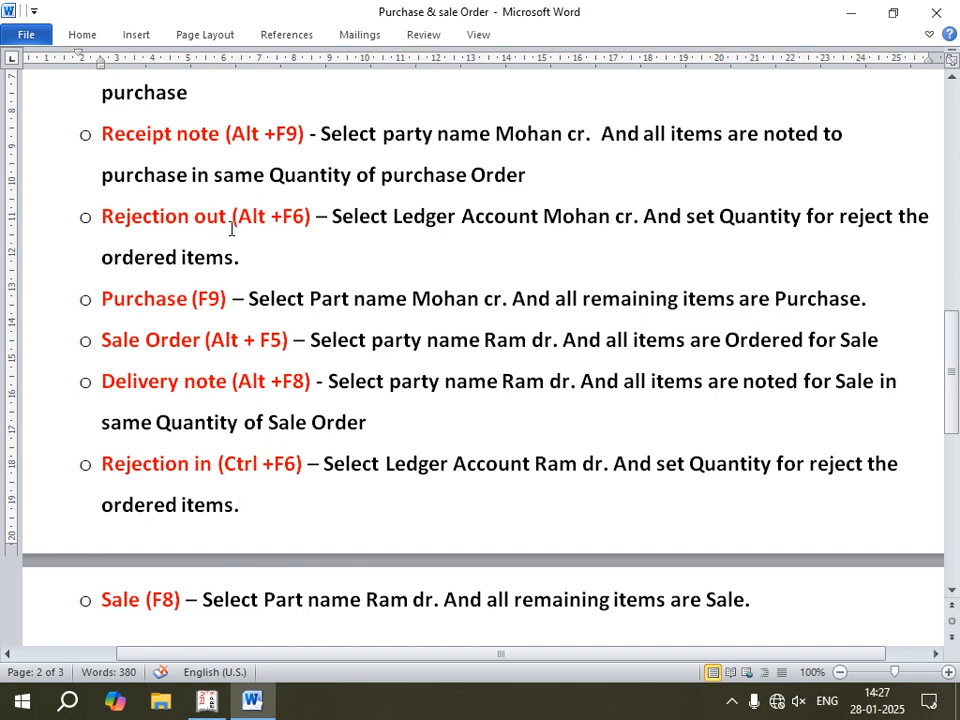
scroll(274, 413, "down", 3)
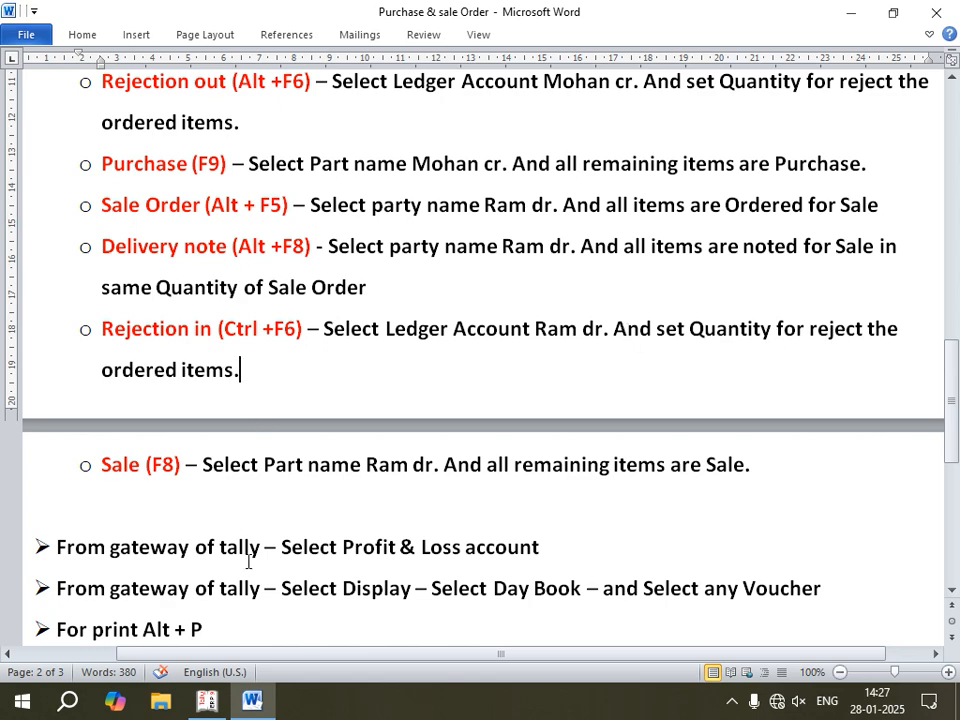
Step: Switch to Tally.ERP 9, start a Rejections In voucher and select the debtor's ledger with its default customer details
left_click(207, 703)
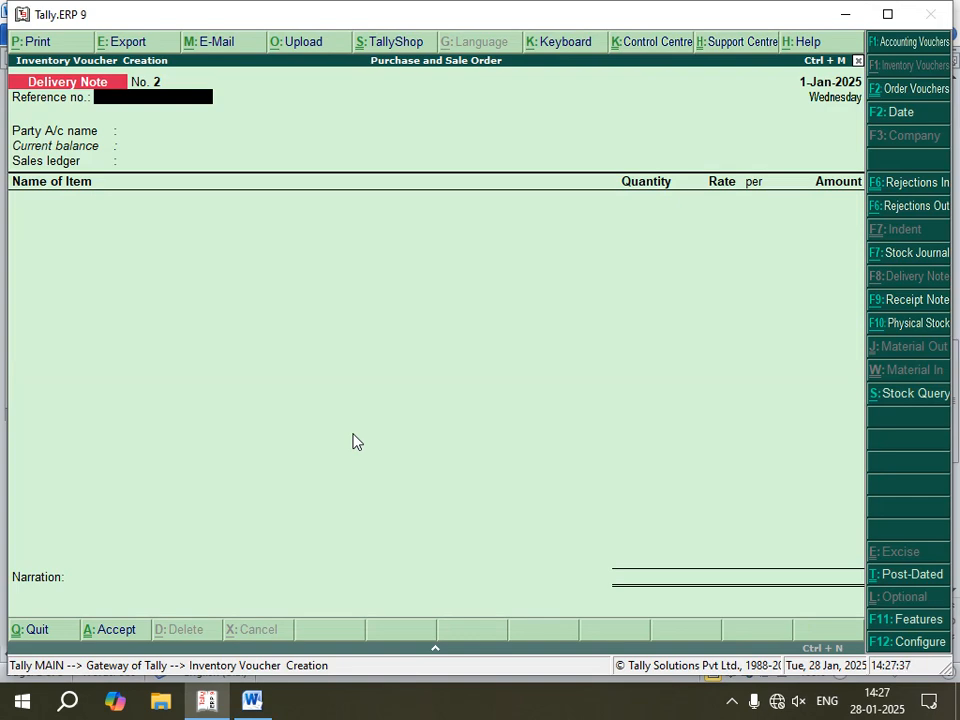
key("ctrl+F6")
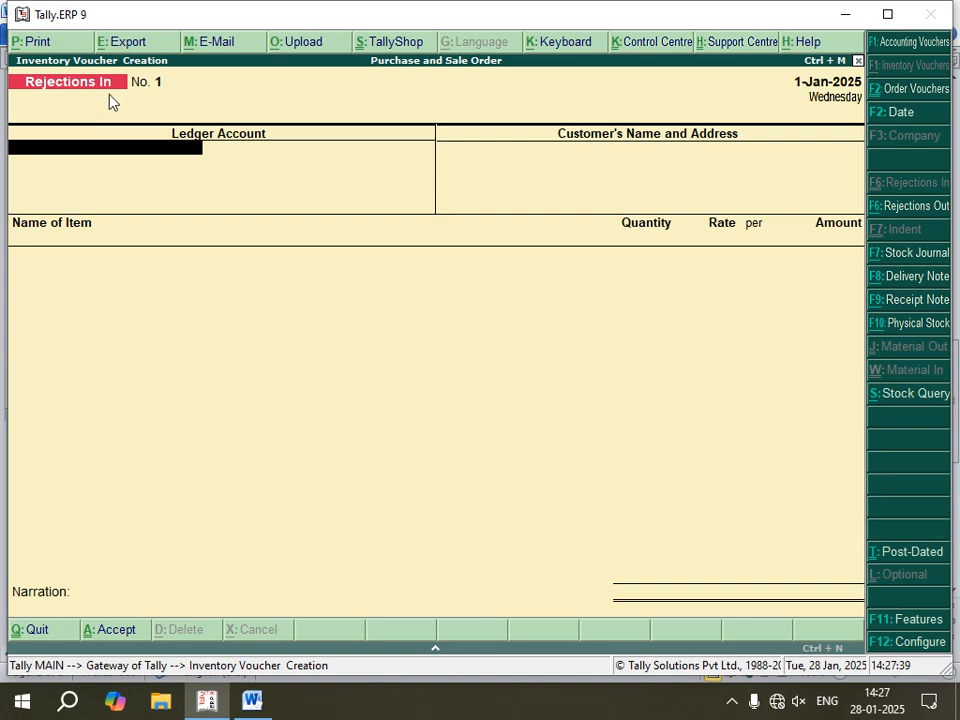
key("Down")
key("Down")
key("Down")
key("Down")
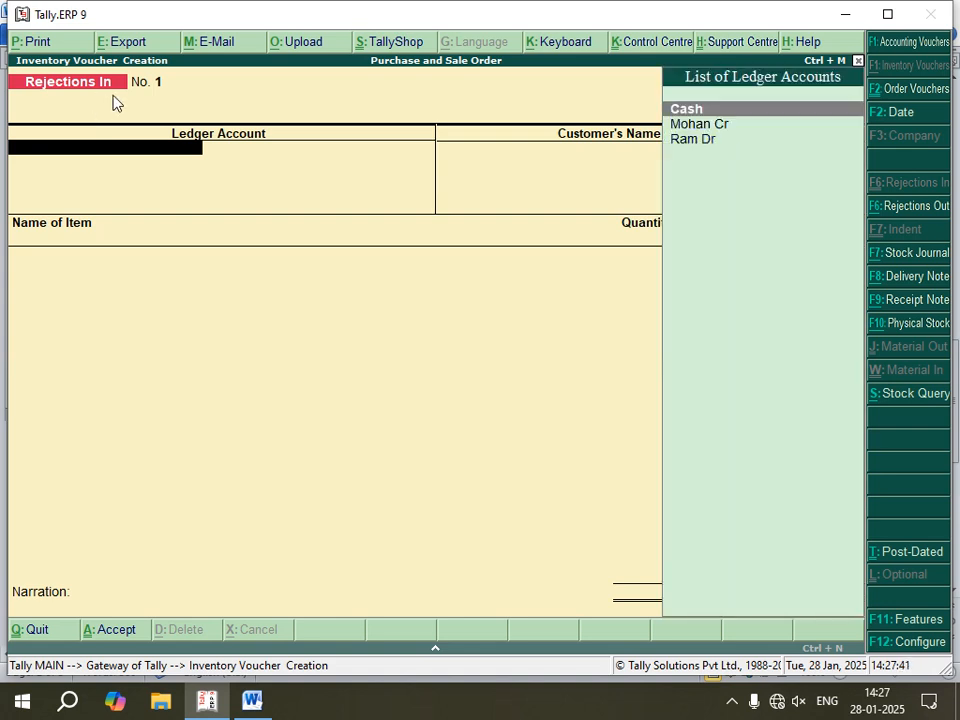
key("Return")
key("Return")
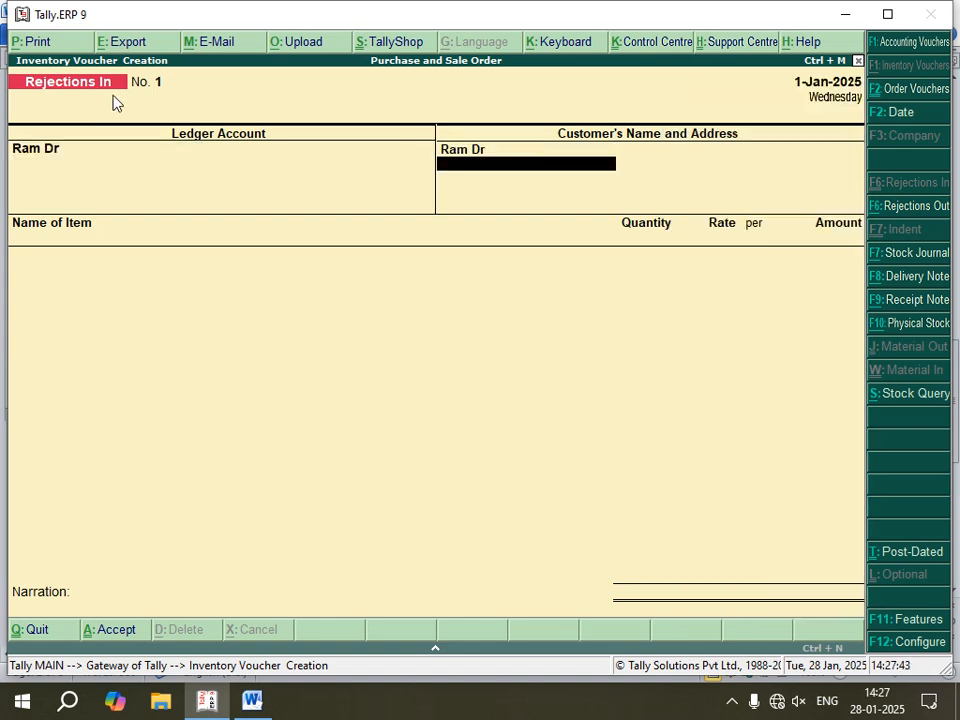
key("Return")
Step: Add Fan to the Rejections In voucher against tracking number 1, with 2 pcs at 2,000.00
key("Down")
key("Down")
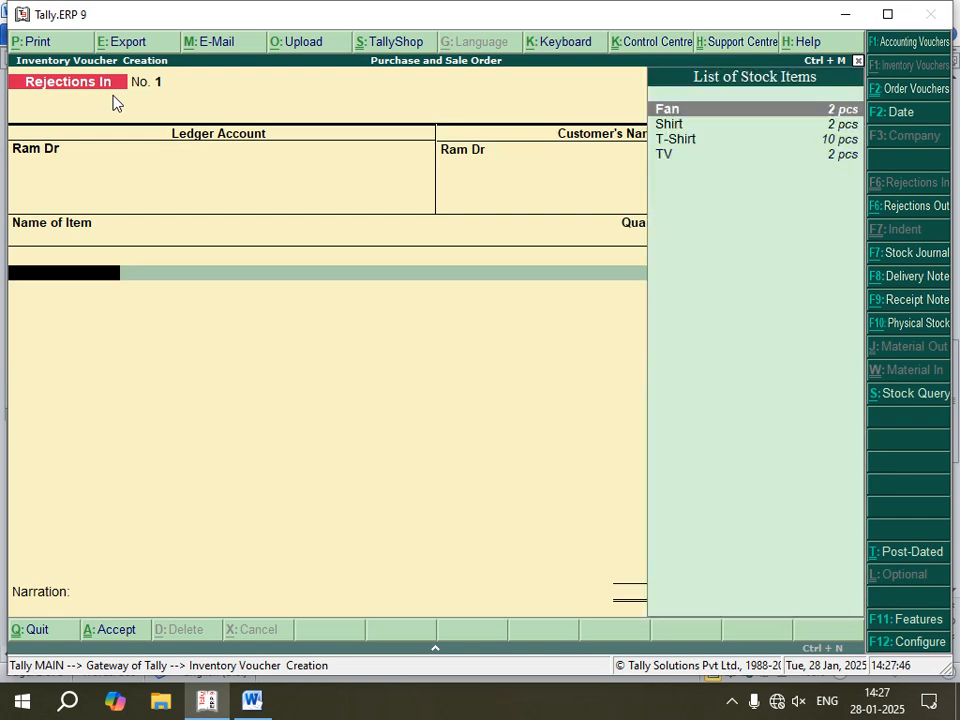
key("Up")
key("Return")
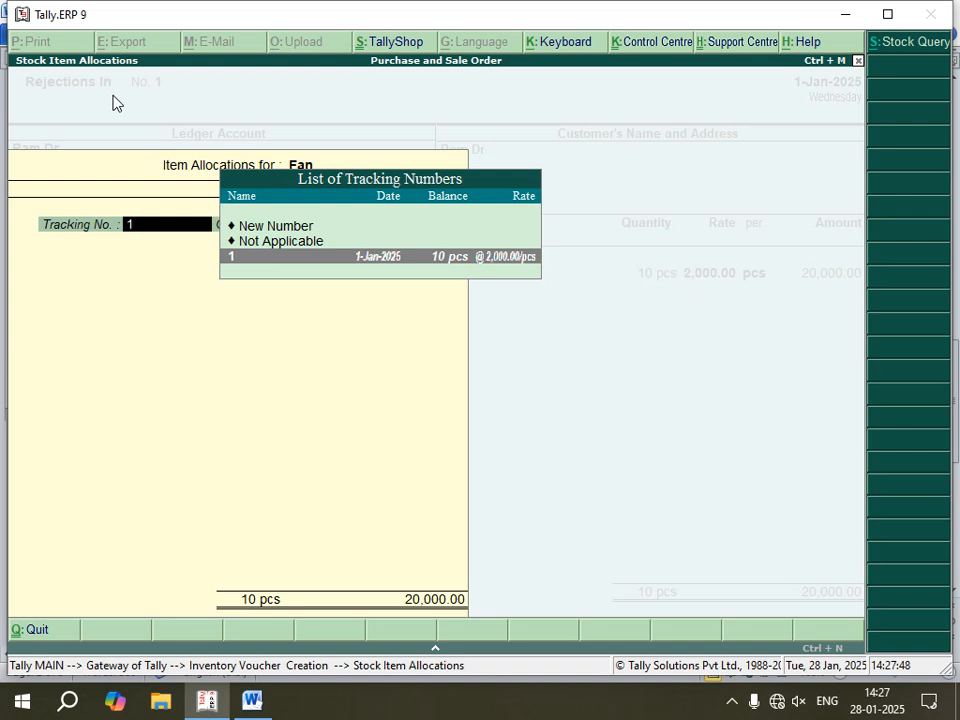
key("Return")
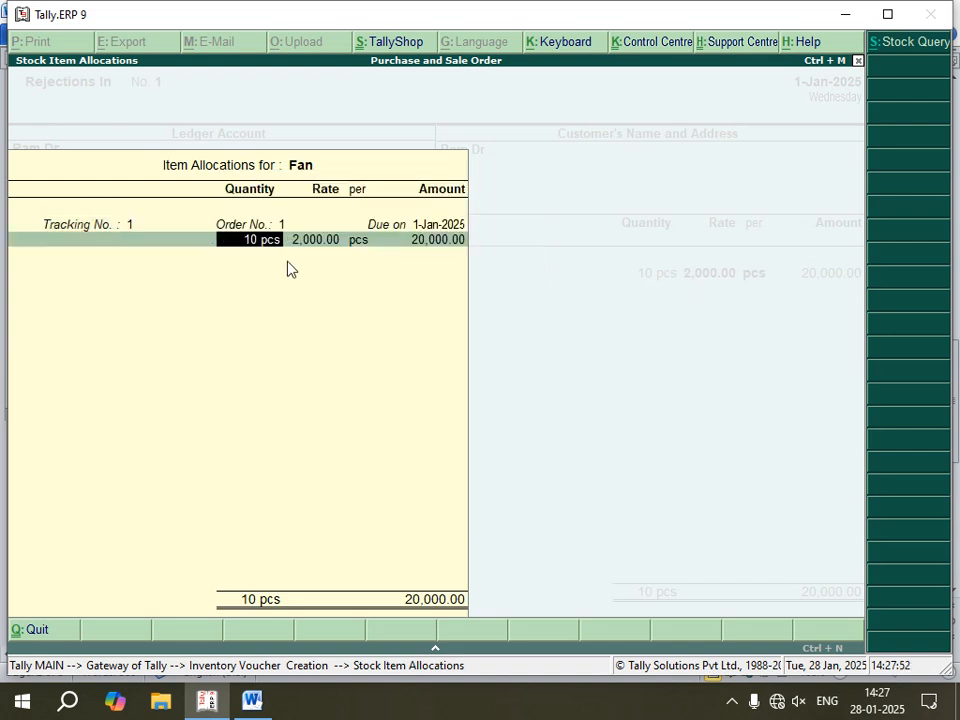
type("2")
key("Return")
key("Return")
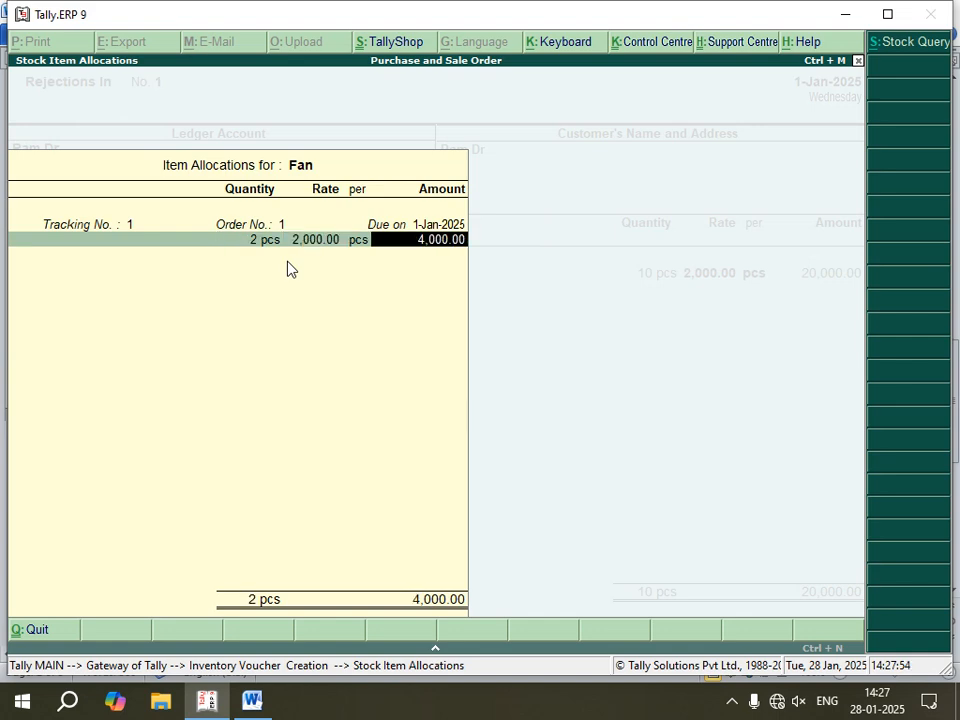
key("Return")
key("Return")
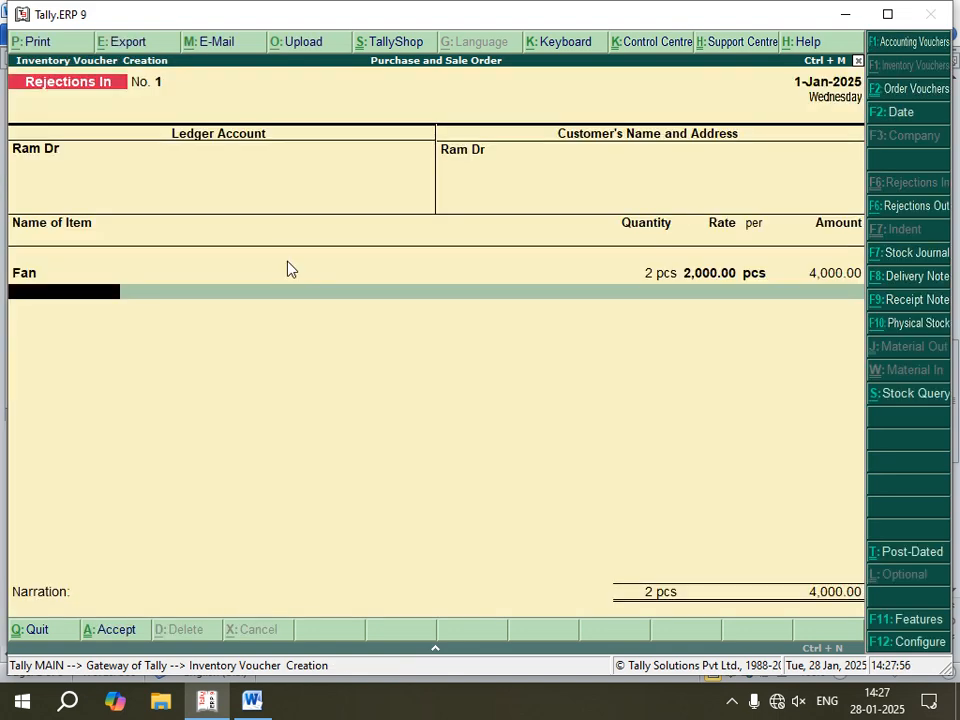
Step: Add Shirt to the Rejections In voucher against tracking number 1, with 3 pcs at 1,200.00
key("Down")
key("Down")
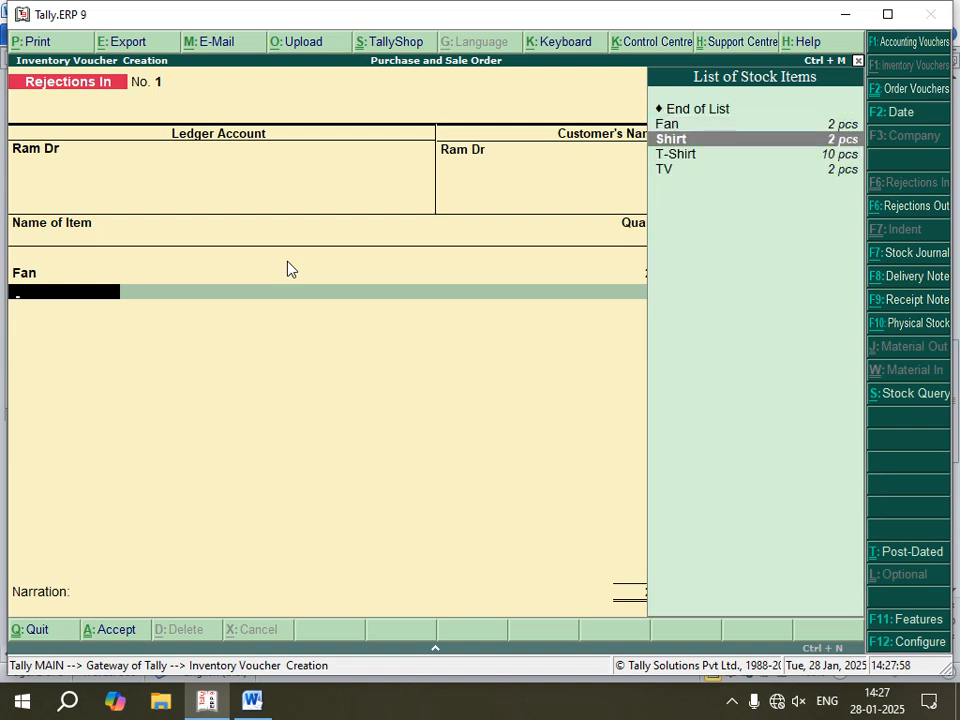
key("Return")
key("Return")
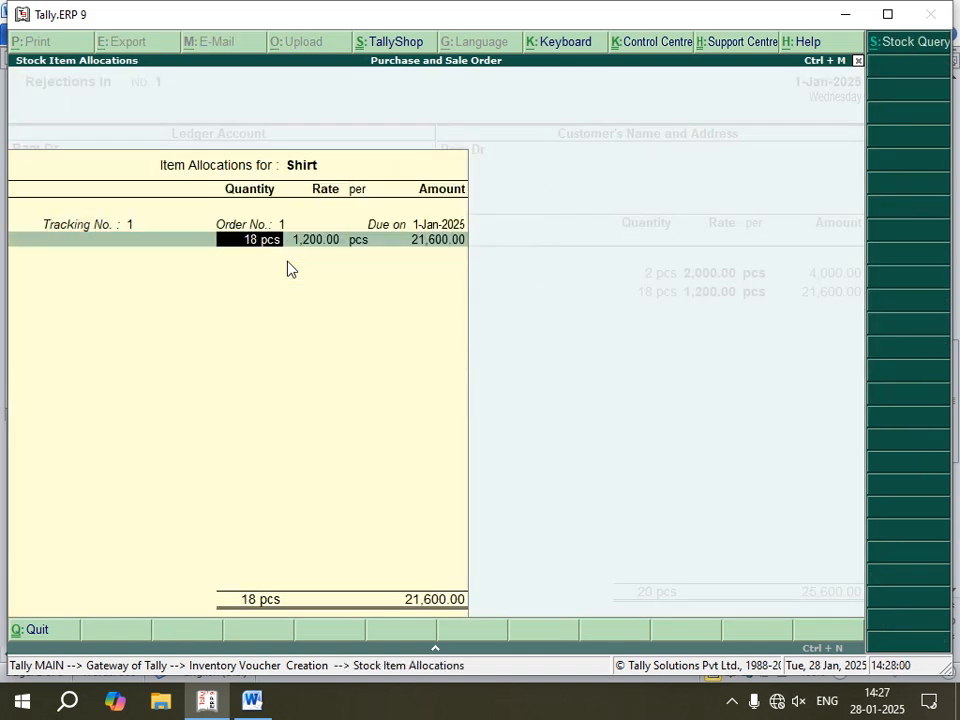
type("3")
key("Return")
key("Return")
key("Return")
key("Return")
key("Return")
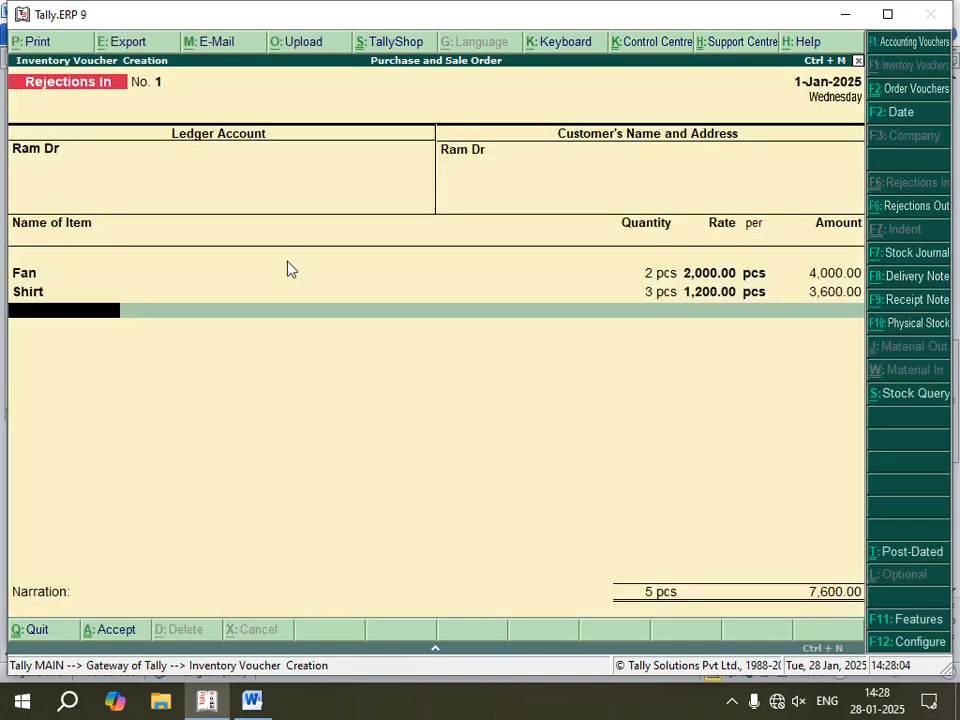
Step: Add T-Shirt to the Rejections In voucher against tracking number 1, with 5 pcs at 500.00
key("Down")
key("Down")
key("Down")
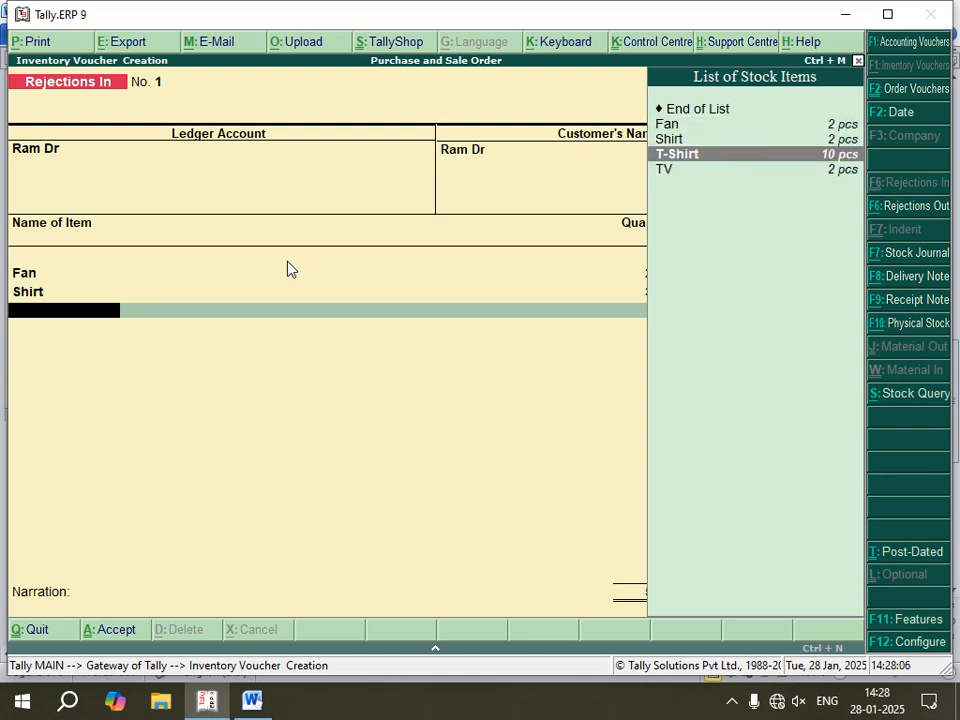
key("Return")
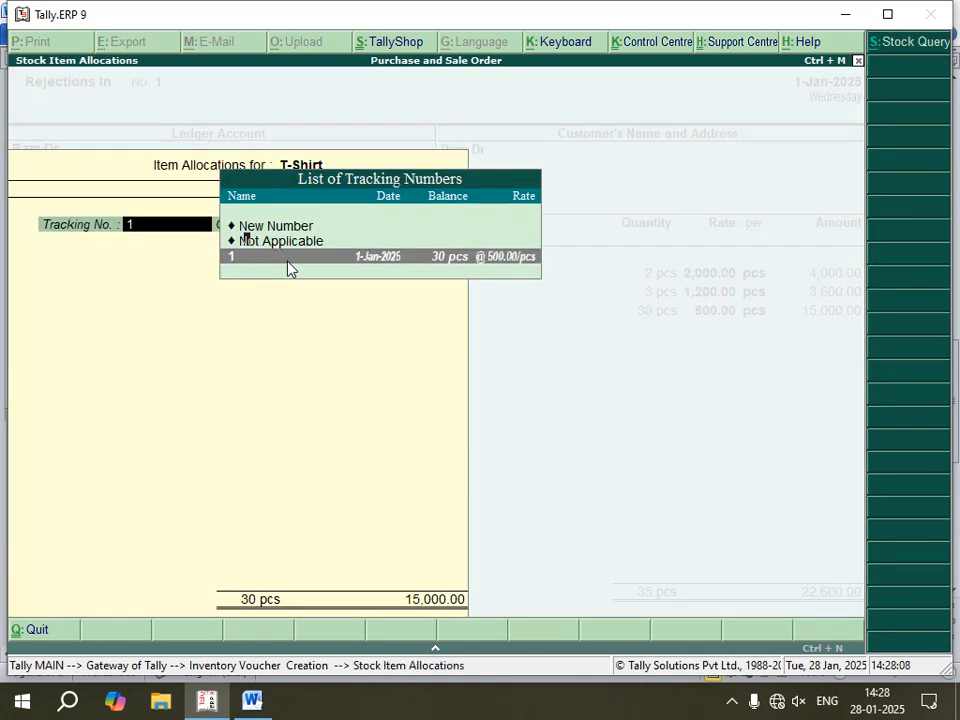
key("Return")
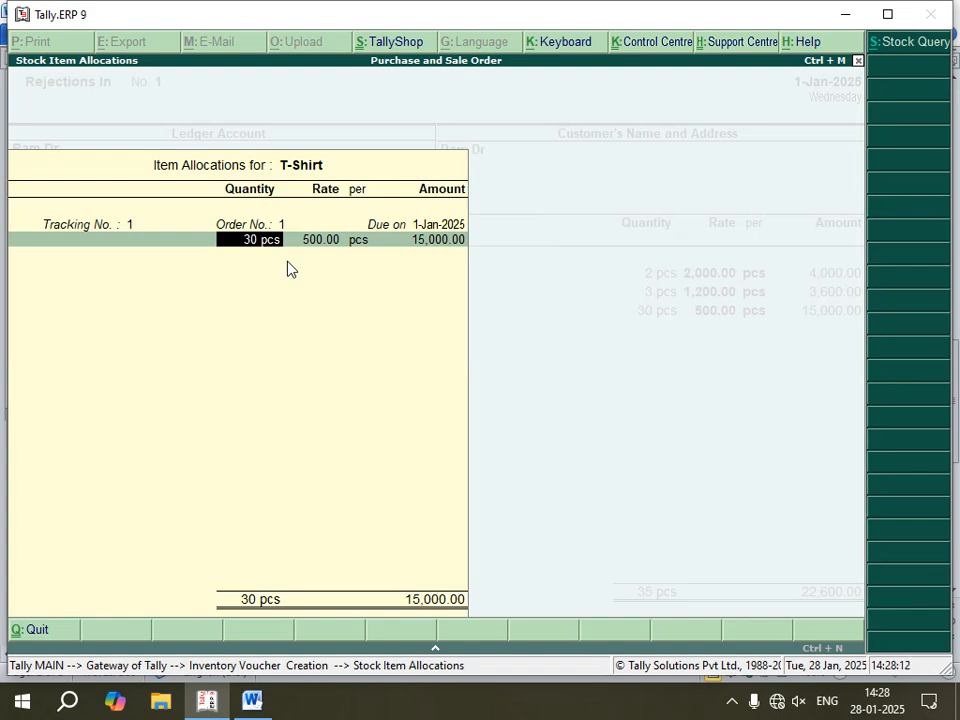
type("25")
key("Return")
key("Return")
key("Return")
key("Return")
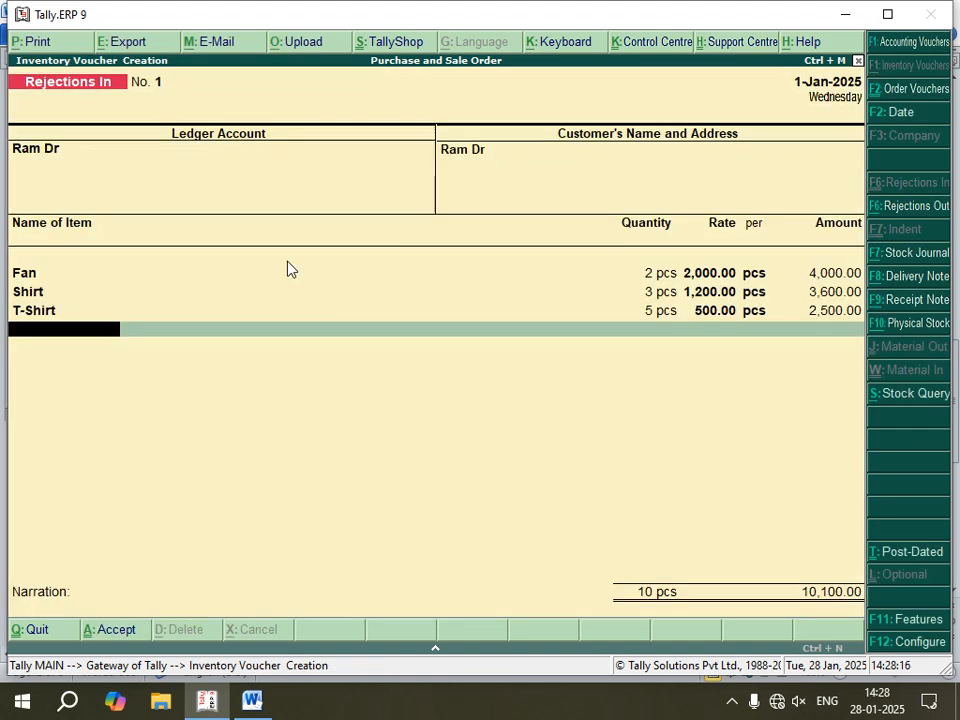
Step: Add TV against tracking number 1, with 2 pcs at 18,000.00, and save the Rejections In voucher without a narration
key("Down")
key("Down")
key("Down")
key("Down")
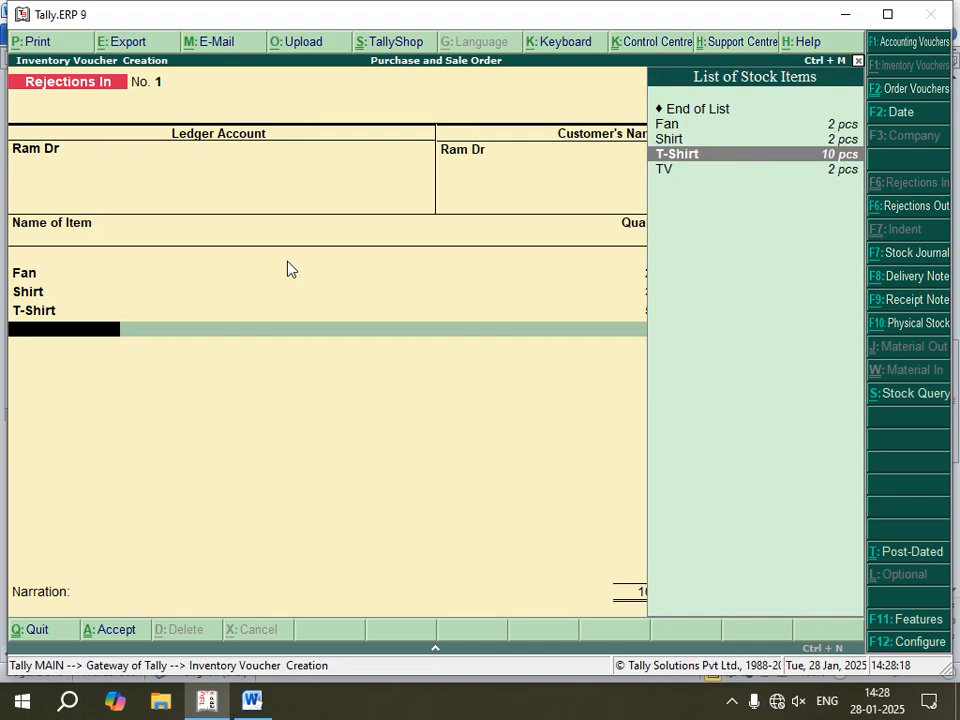
key("Return")
key("Return")
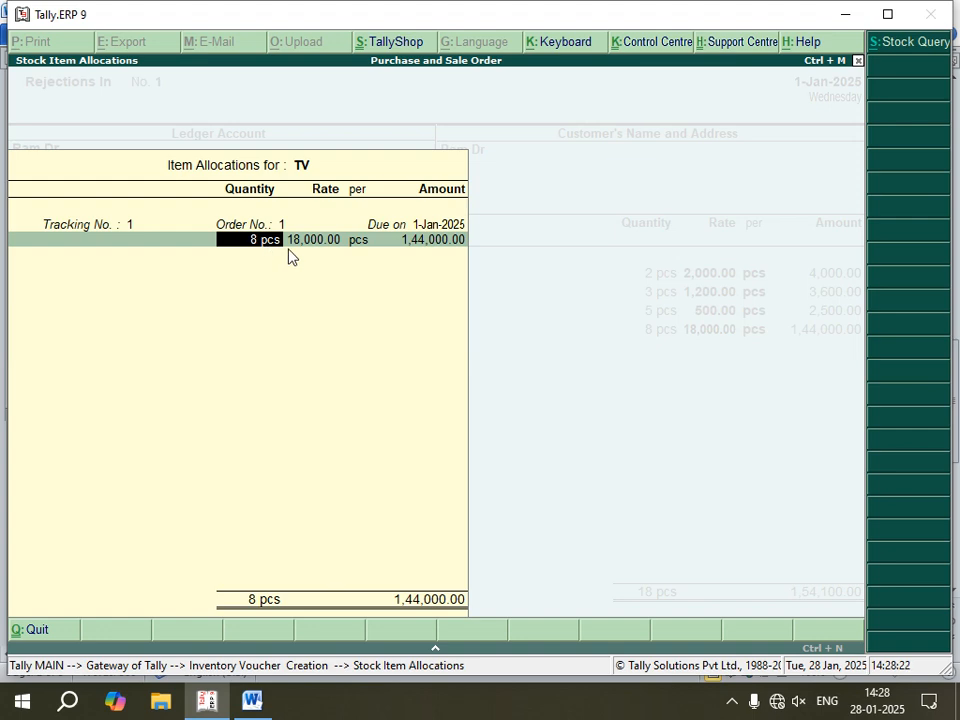
type("2")
key("Return")
key("Return")
key("Return")
key("Return")
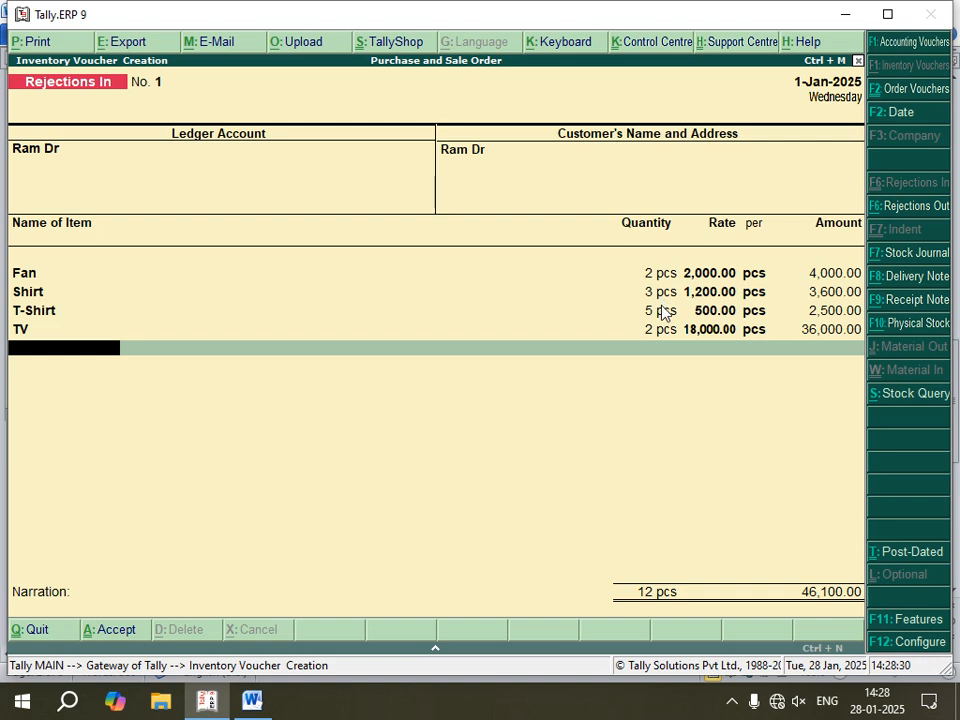
key("Return")
key("Return")
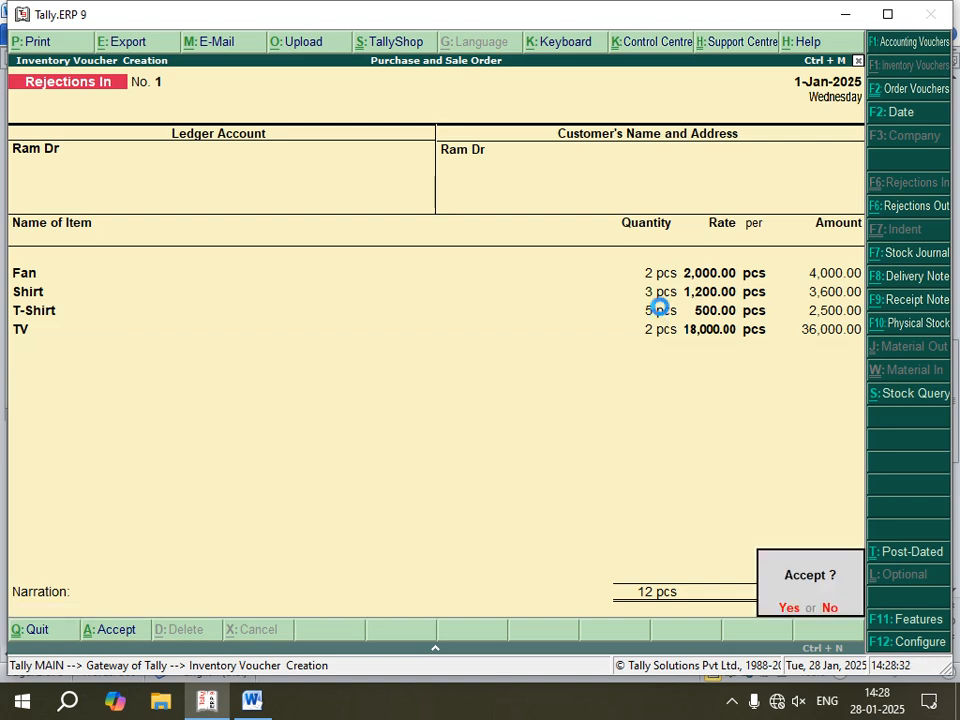
key("Return")
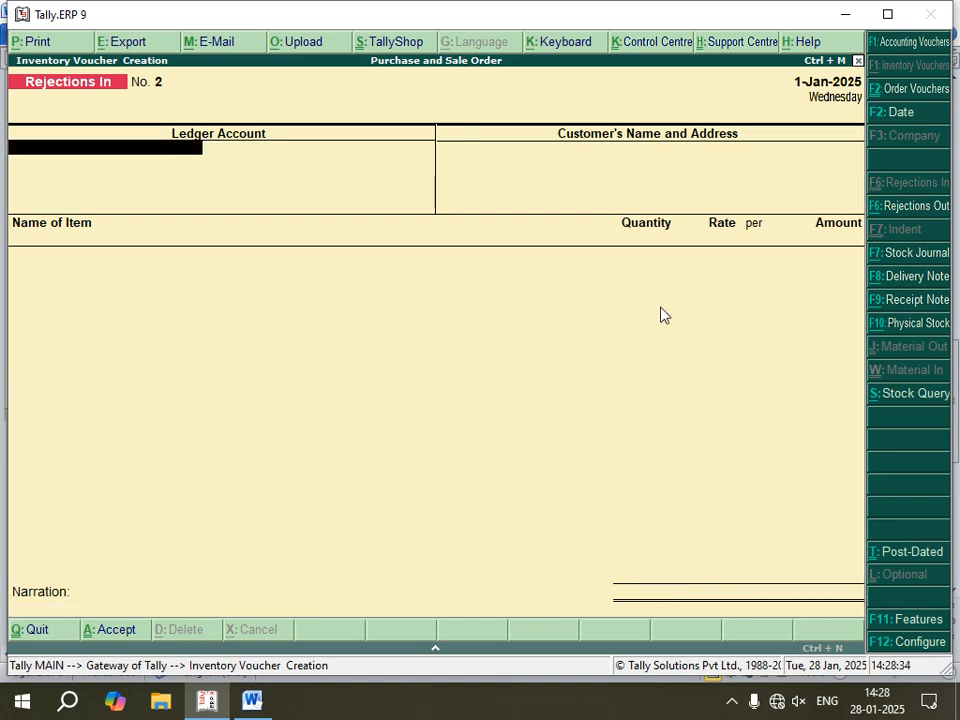
Step: Check the Sale instructions in the Word notes, and start a Sales voucher in Tally.ERP 9 for the debtor's ledger
left_click(252, 700)
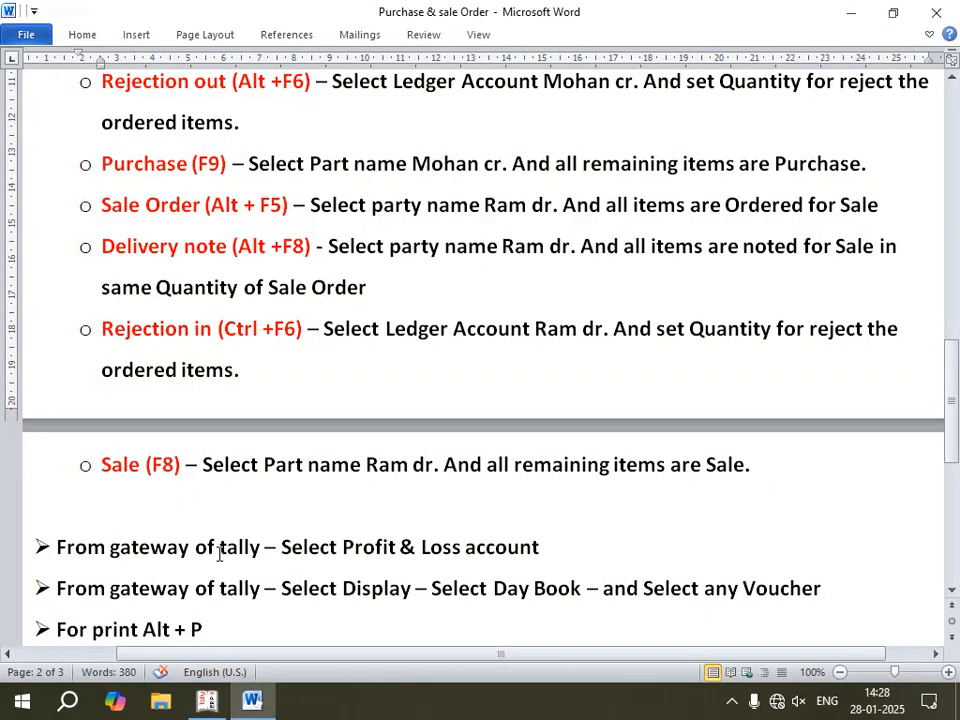
scroll(219, 553, "down", 3)
left_click(182, 276)
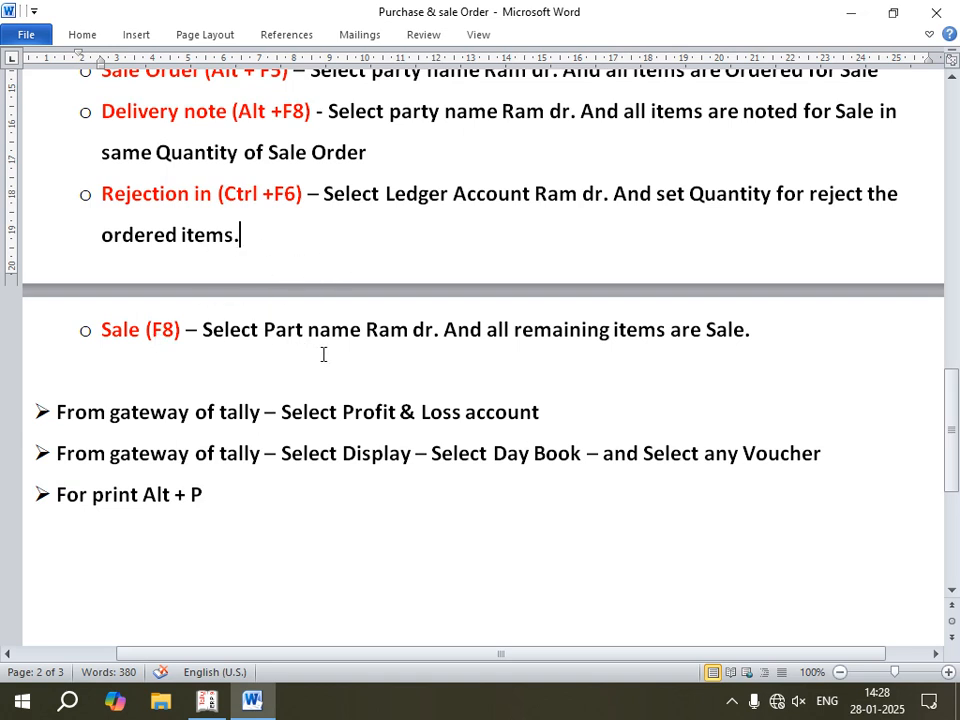
left_click(206, 702)
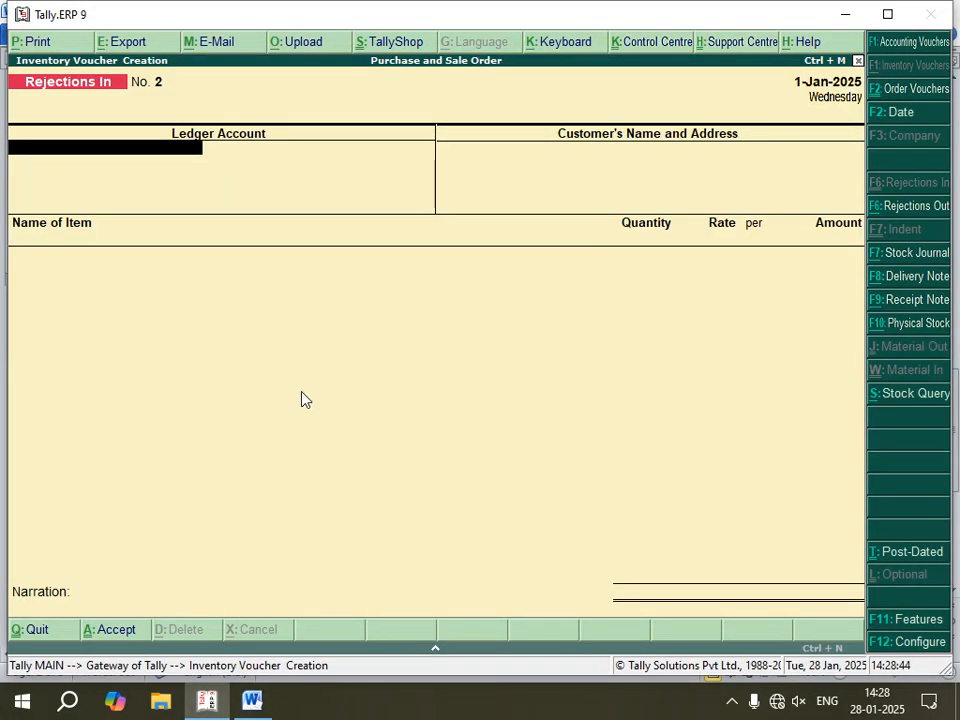
key("F1")
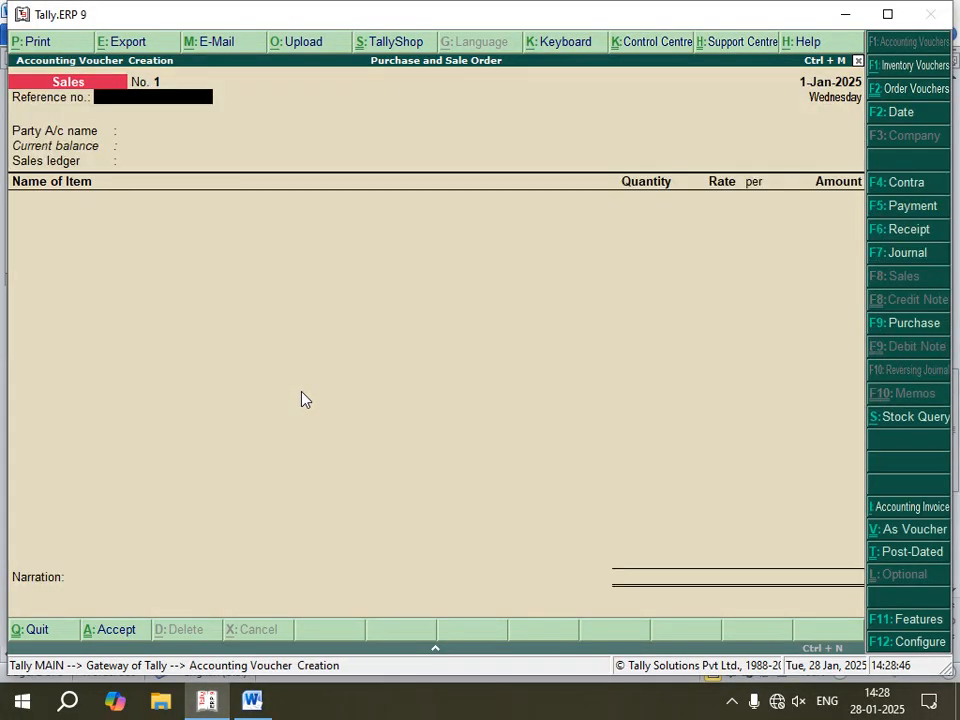
key("Return")
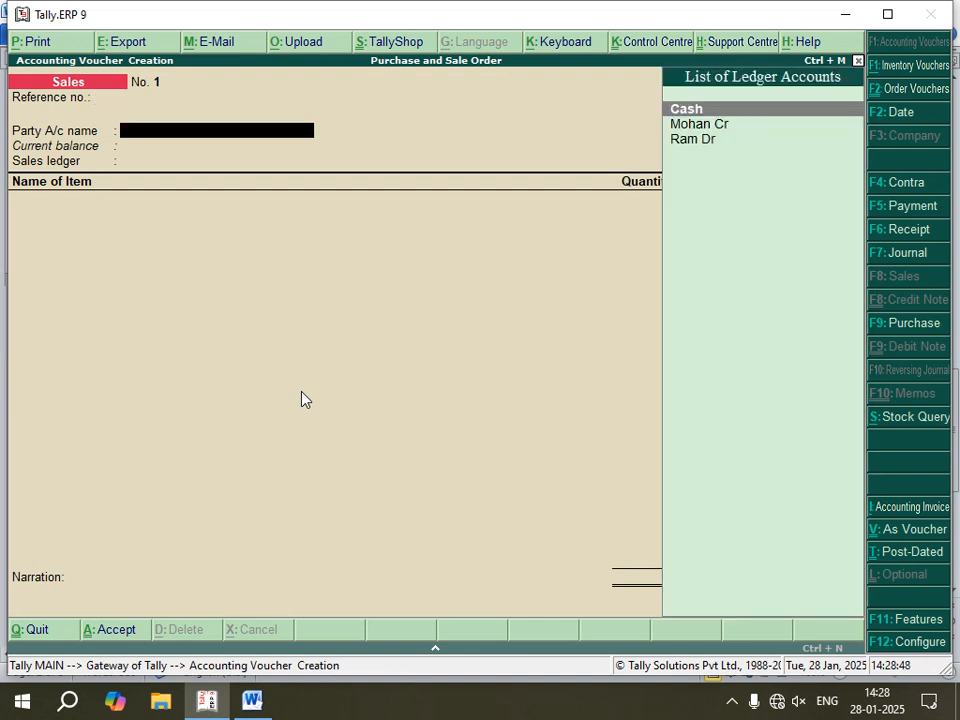
key("Down")
key("Down")
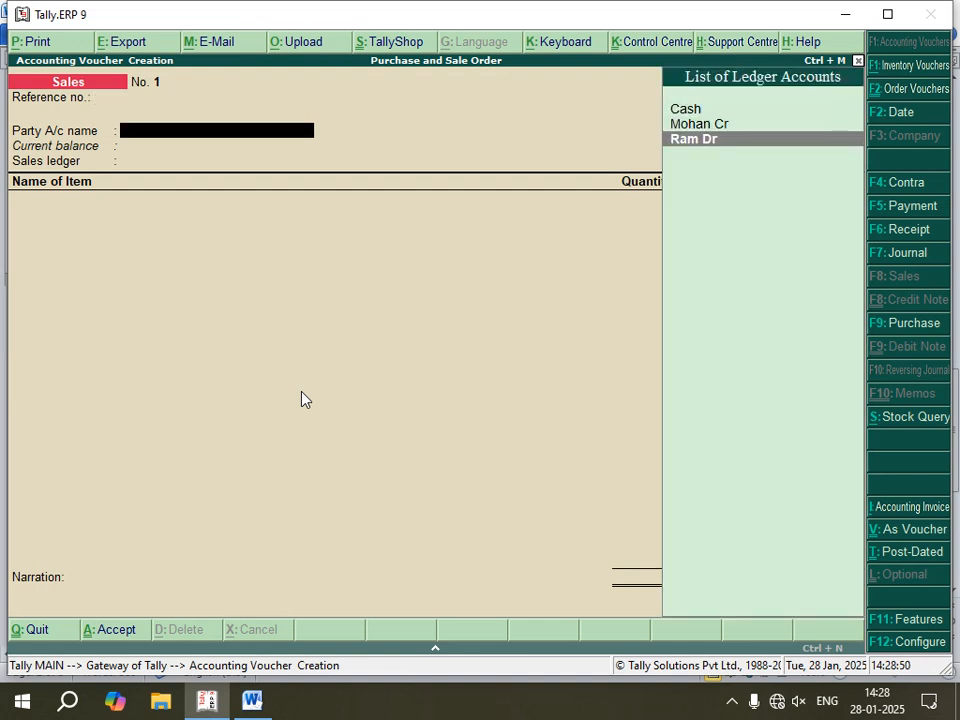
key("Return")
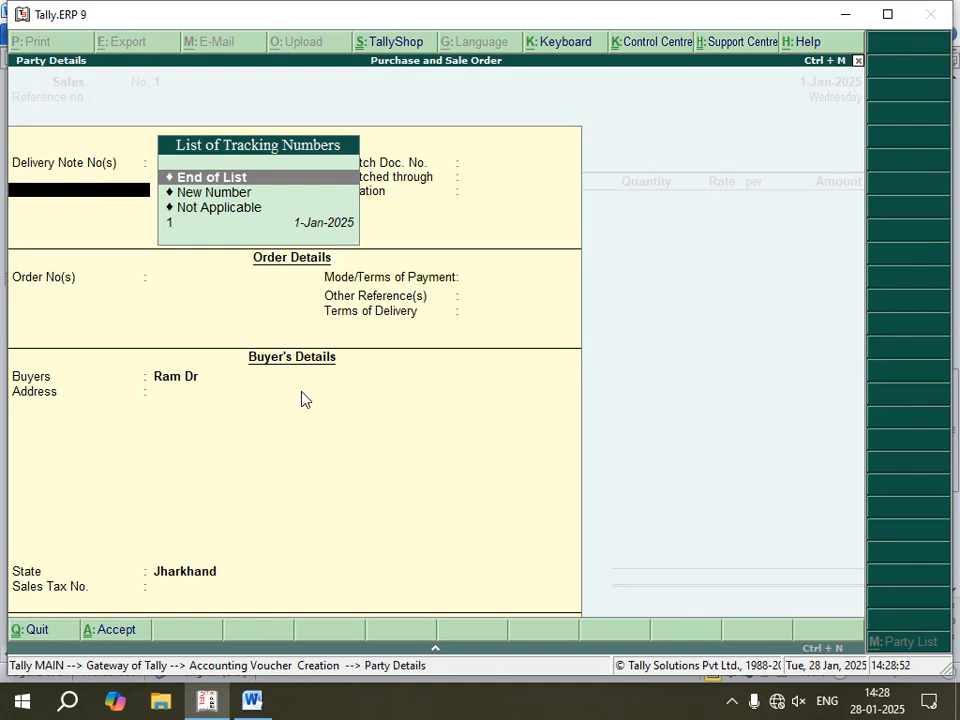
Step: Link the Sales voucher to delivery note 1, accept the remaining party details and use the Sale ledger
key("Down")
key("Down")
key("Down")
key("Return")
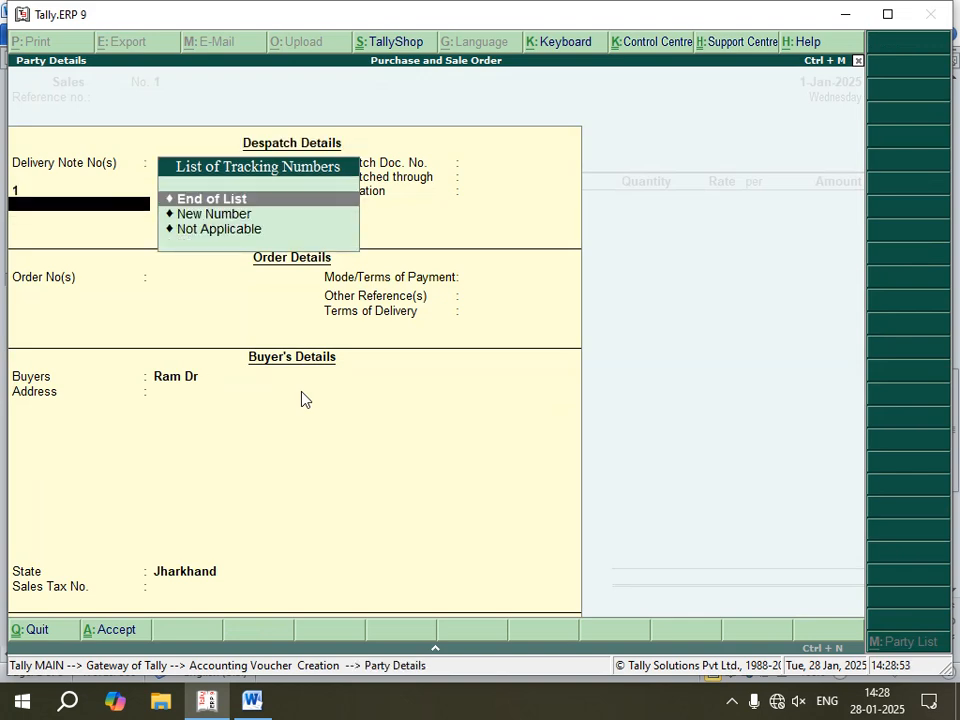
key("Return")
key("Return")
key("Return")
key("Return")
key("Return")
key("Return")
key("Return")
key("Return")
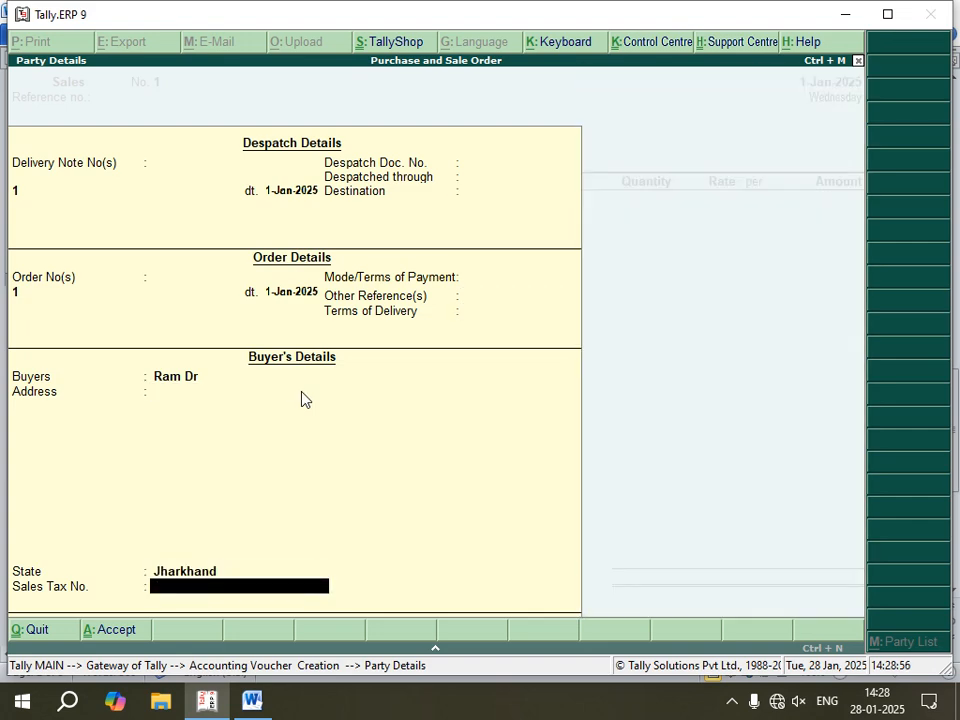
key("Return")
key("Return")
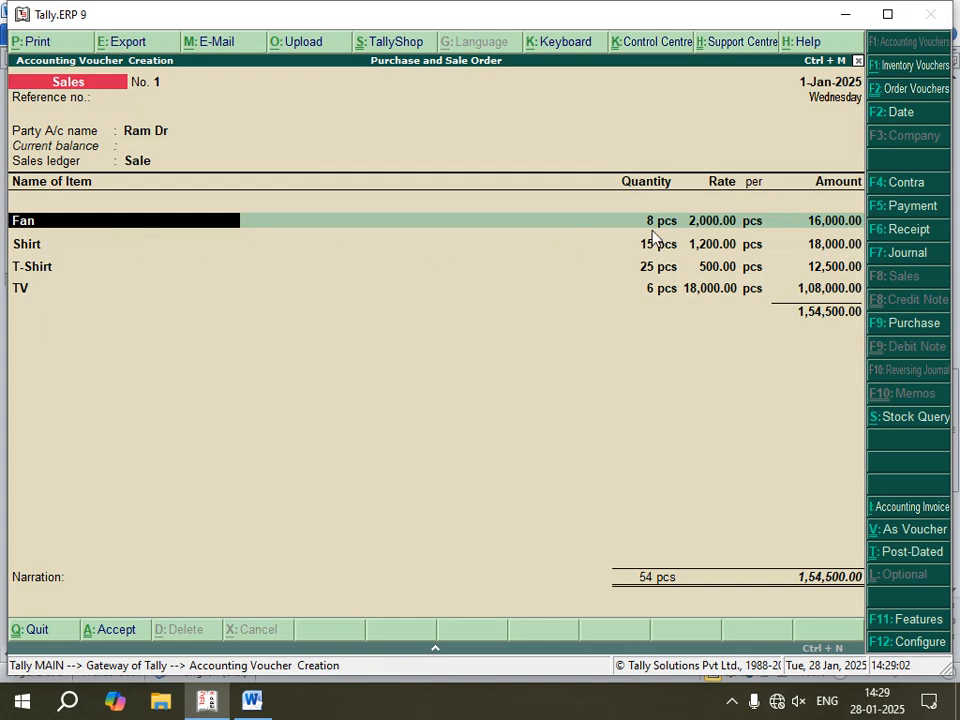
Step: Confirm the Sales voucher's Fan allocation of 8 pcs at 2,000.00 with the default tracking and order numbers
key("Return")
key("Return")
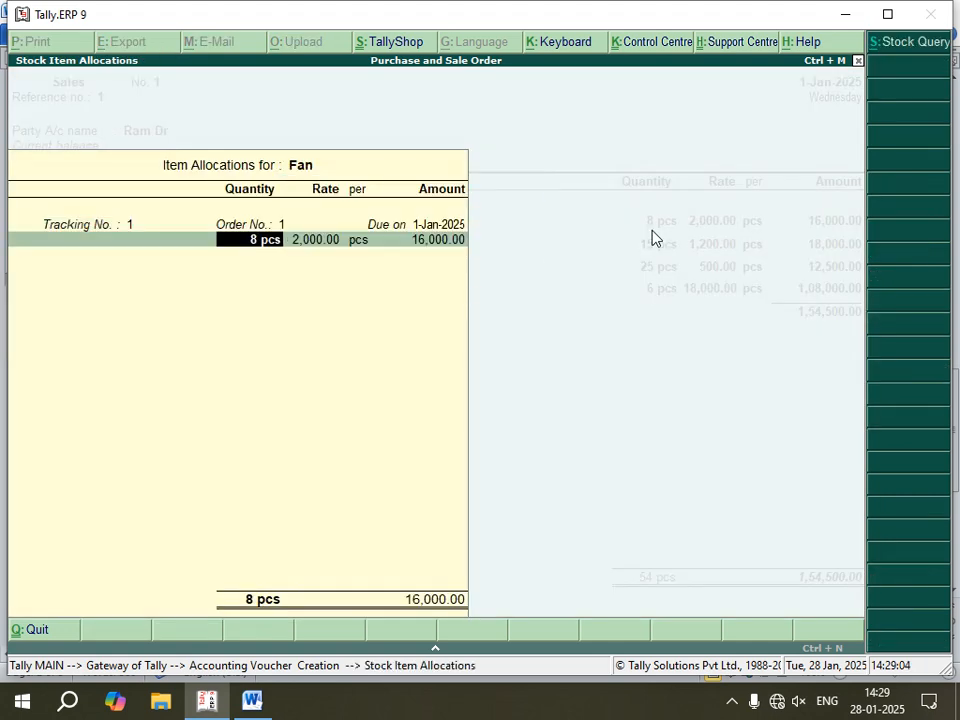
key("Return")
key("Return")
key("Return")
key("Return")
key("Return")
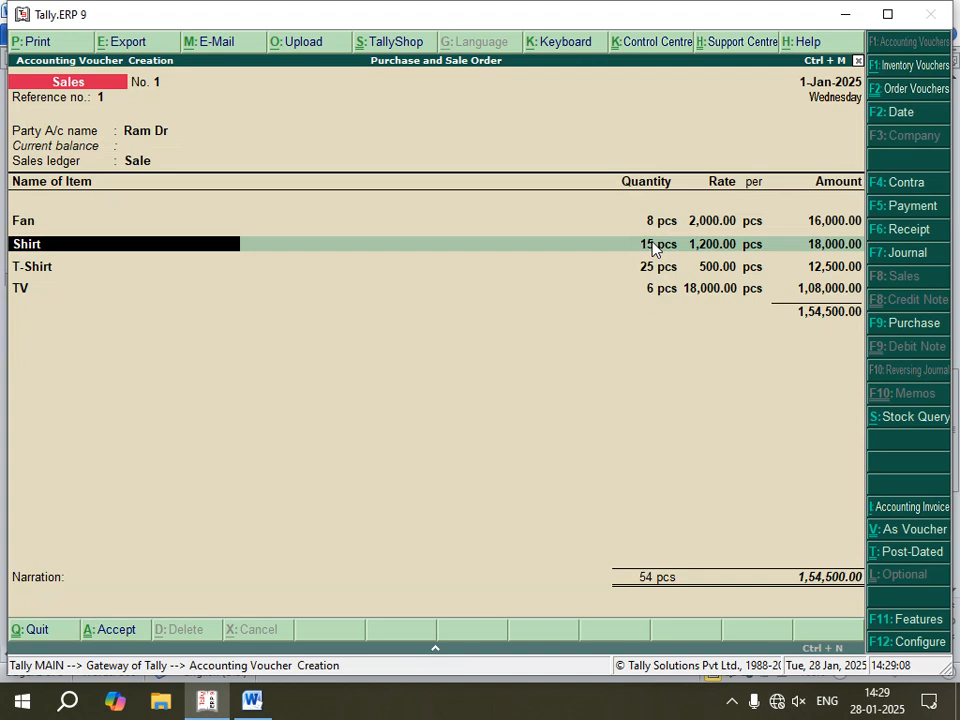
Step: Confirm the Sales voucher's Shirt allocation of 15 pcs at 1,200.00 with the default tracking and order numbers
key("Return")
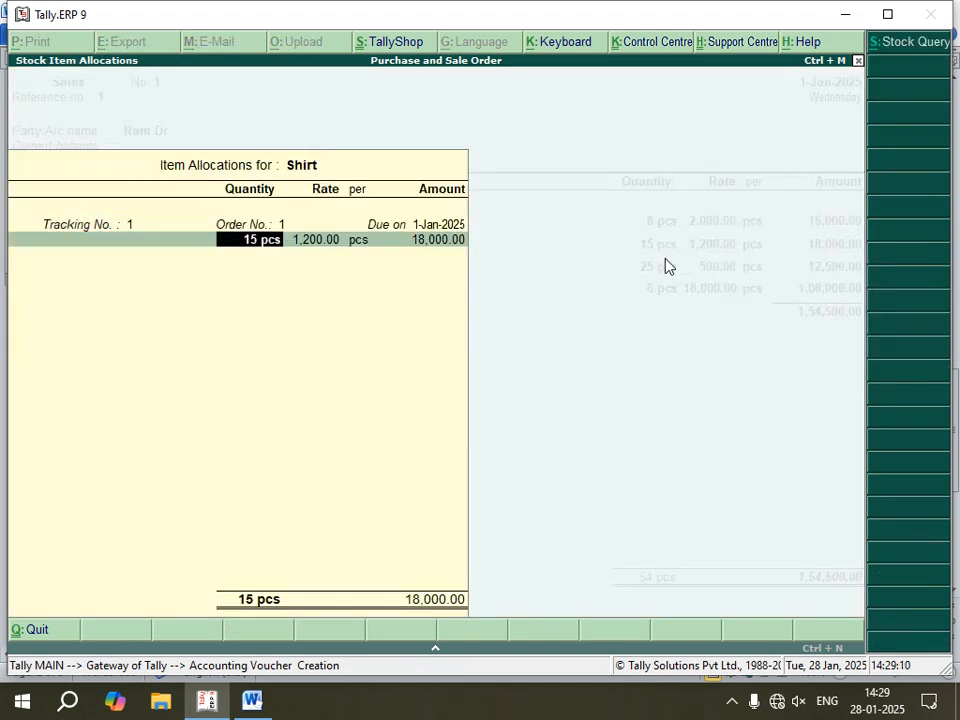
key("Return")
key("Return")
key("Return")
key("Return")
Step: Confirm the T-Shirt allocation of 25 pcs at 500.00 against tracking number 1 and end its tracking list
key("Return")
key("Return")
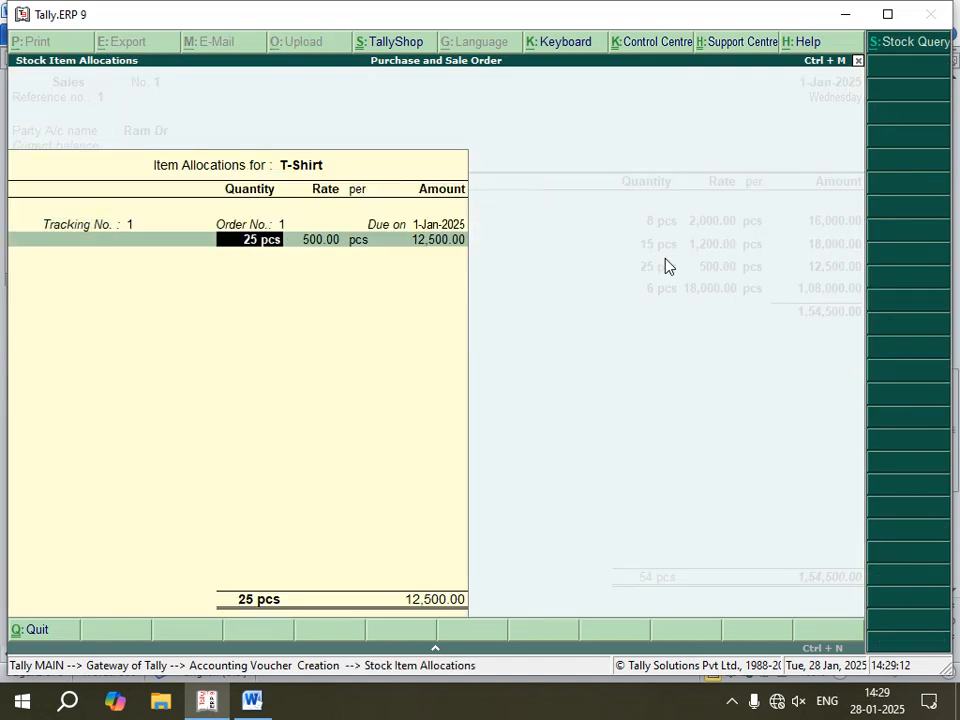
key("Return")
key("Return")
key("Return")
key("Return")
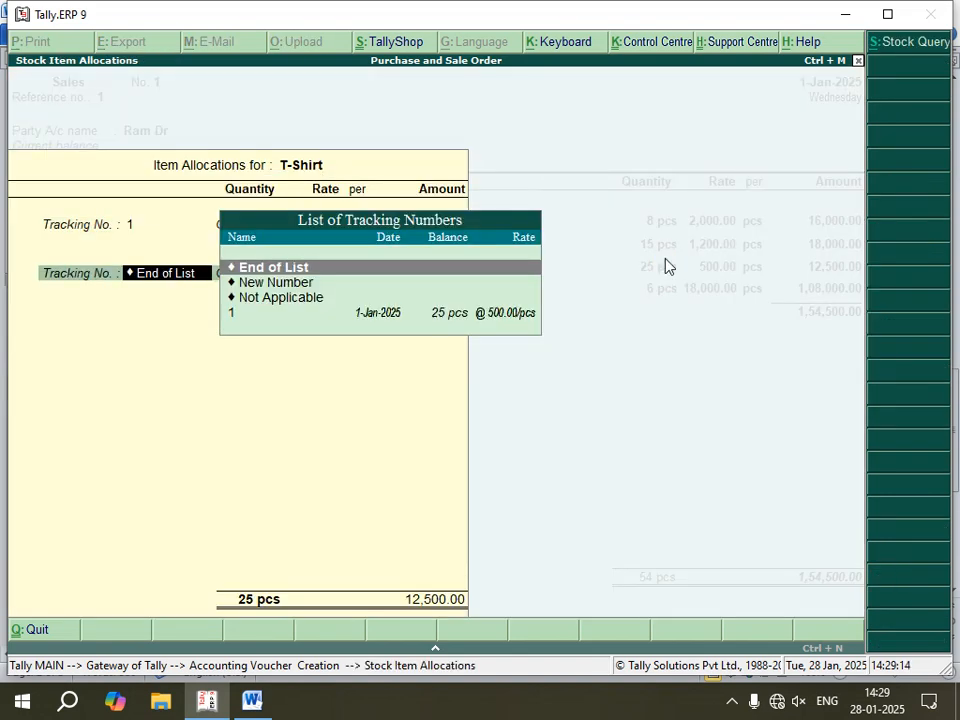
key("Return")
Step: Confirm the TV allocation of 6 pcs at 18,000.00 against tracking number 1, and save the Sales voucher without a narration
key("Return")
key("Return")
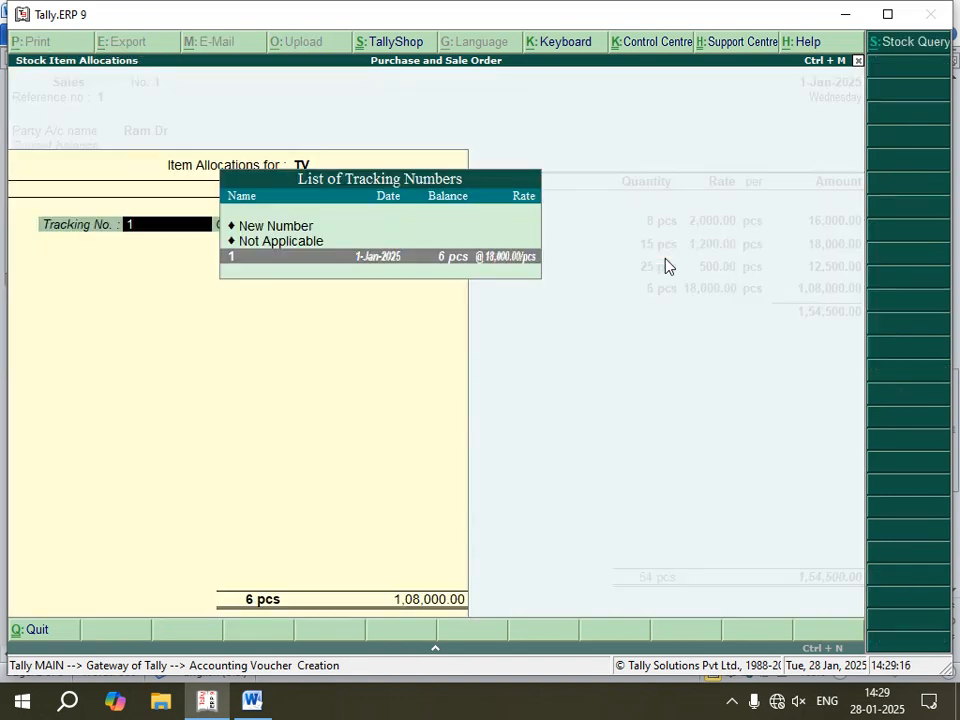
key("Return")
key("Return")
key("Return")
key("Return")
key("Return")
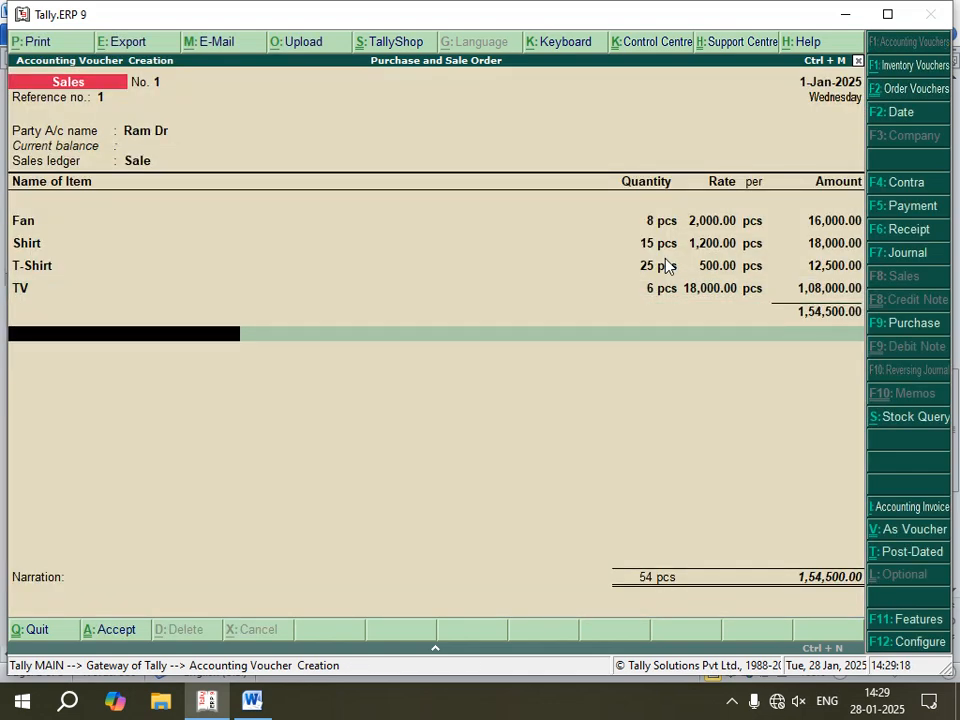
key("Return")
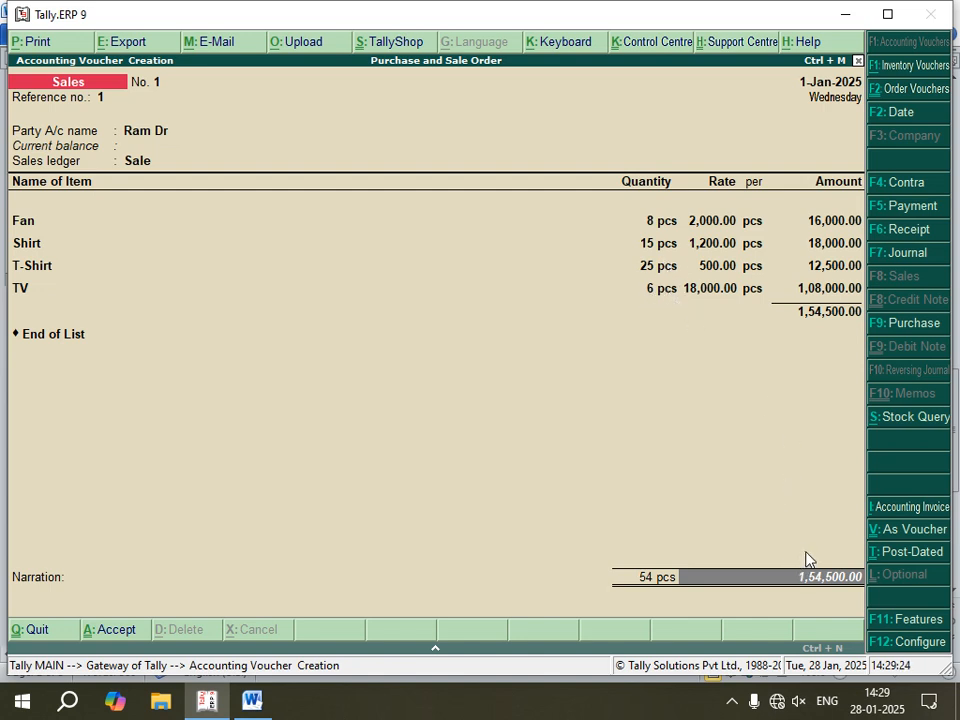
key("Return")
key("Return")
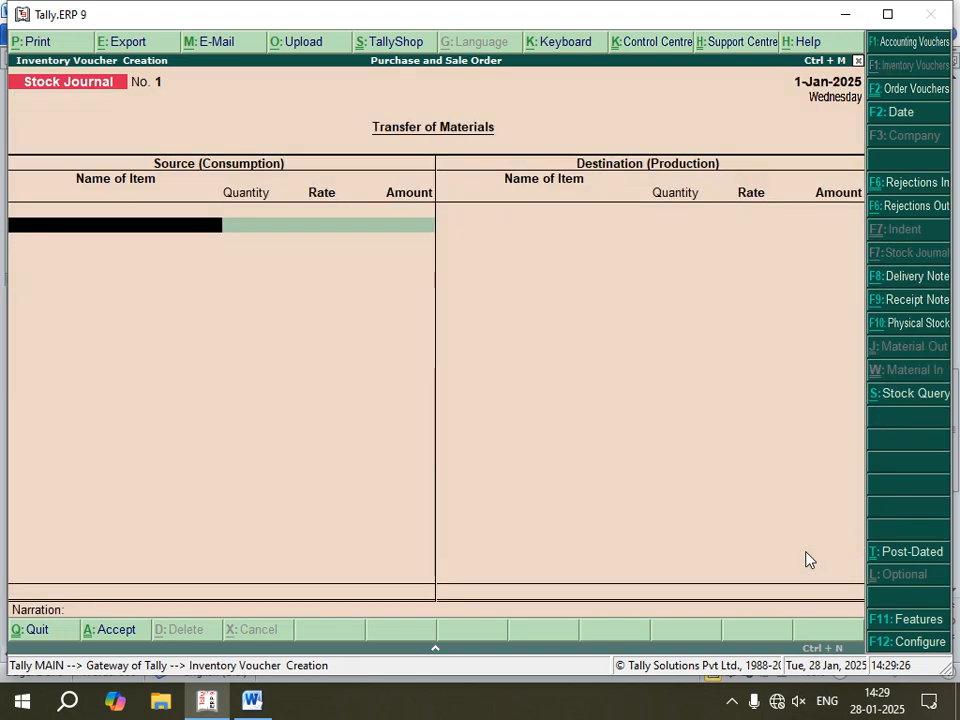
Step: Switch to the Word notes and add a "Receipt (F6)" bullet below the Sale (F8) line
left_click(252, 703)
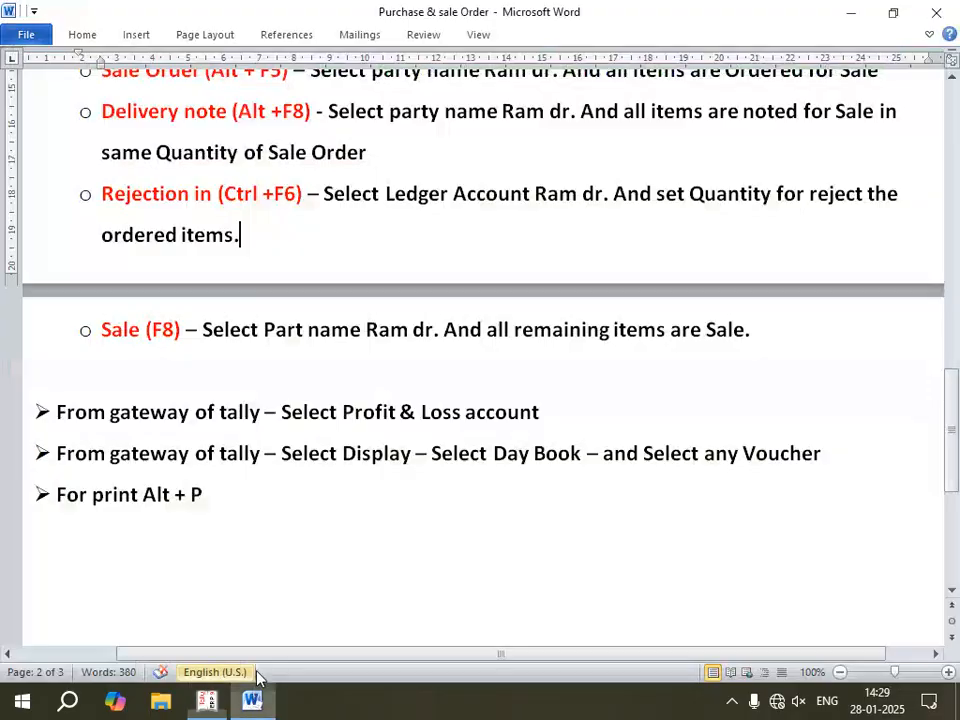
left_click(746, 342)
key("Return")
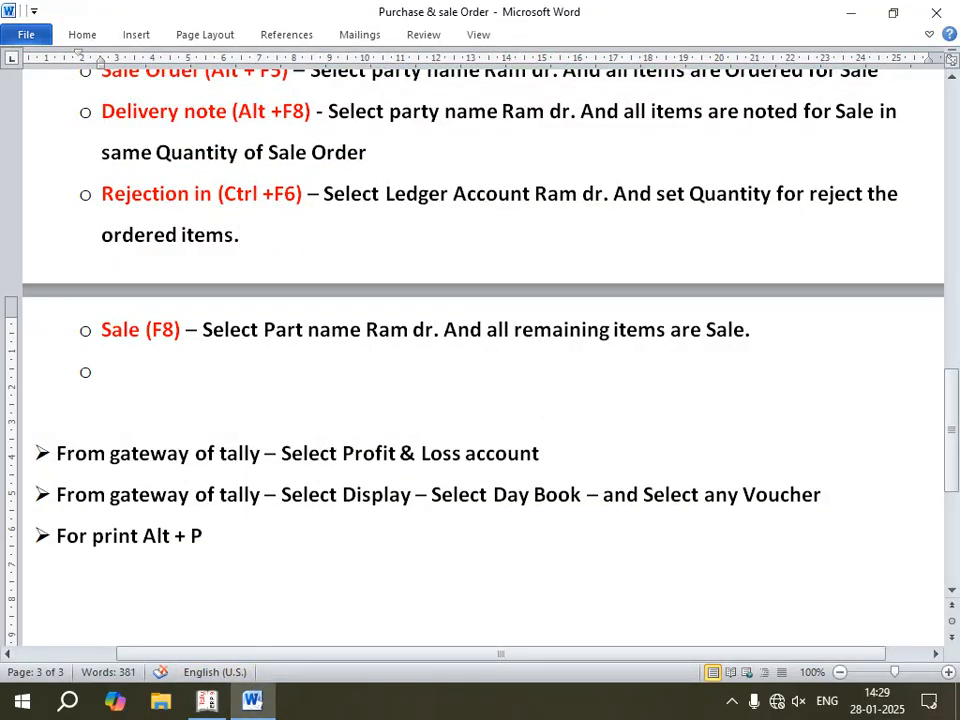
type("Rec")
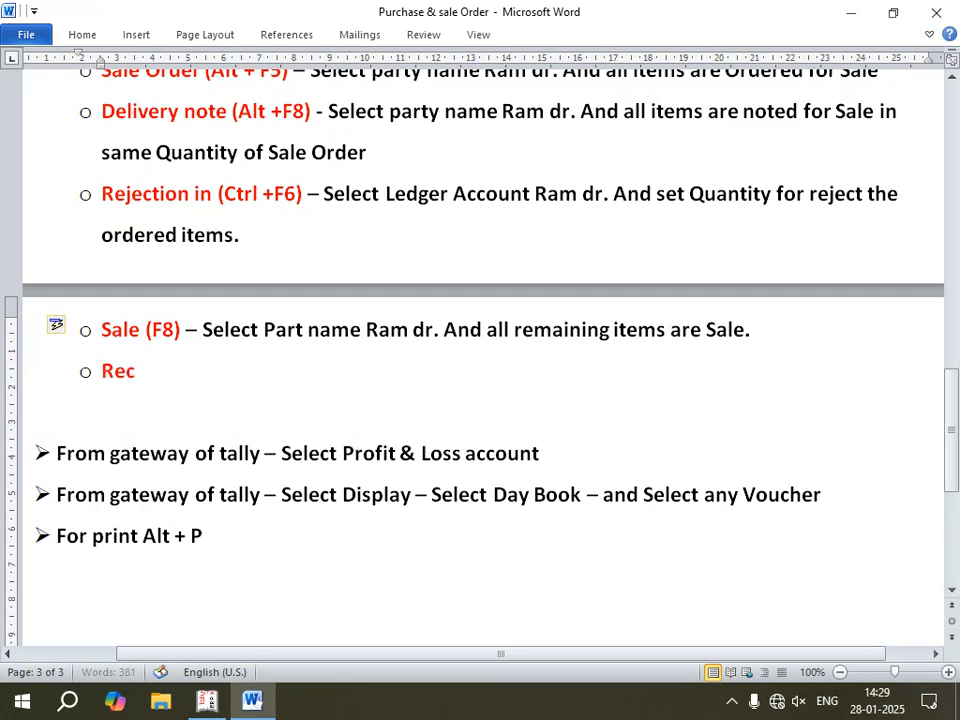
type("eipt")
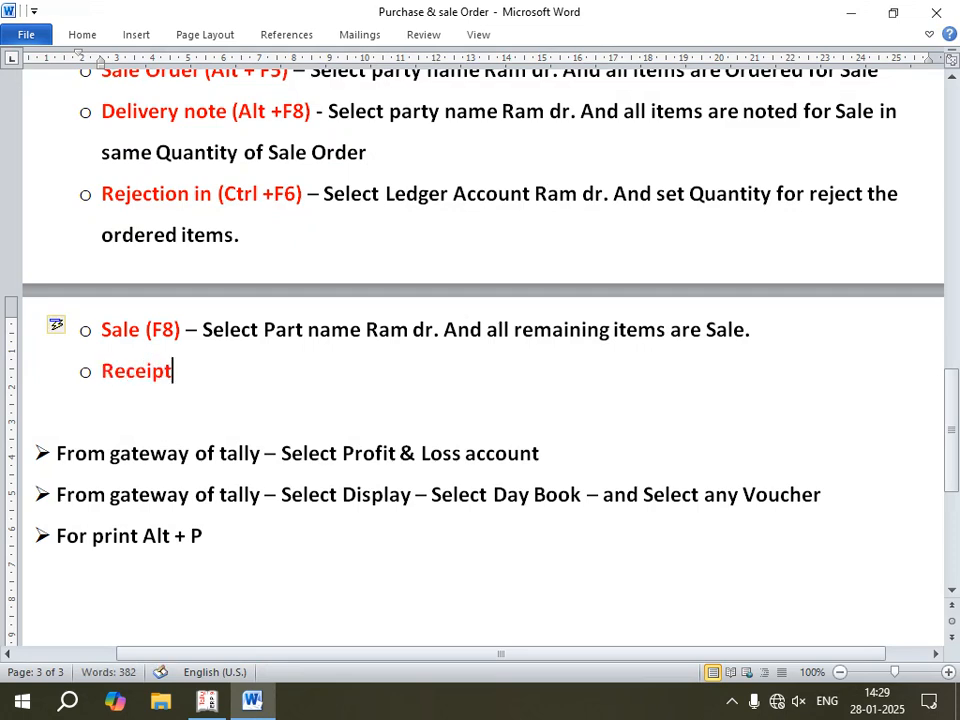
type(" (F6)")
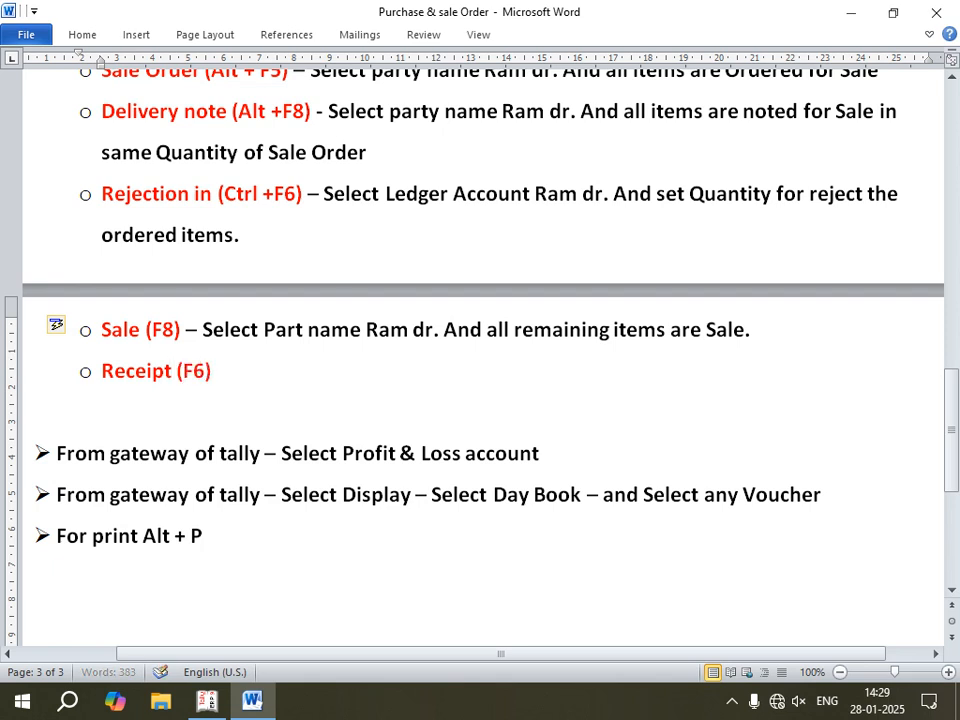
type(":-")
Step: Complete the Receipt (F6) bullet with ":-Cr-", the debtor's ledger name and "- amount"
type("Cr-T")
key("BackSpace")
type("Ram")
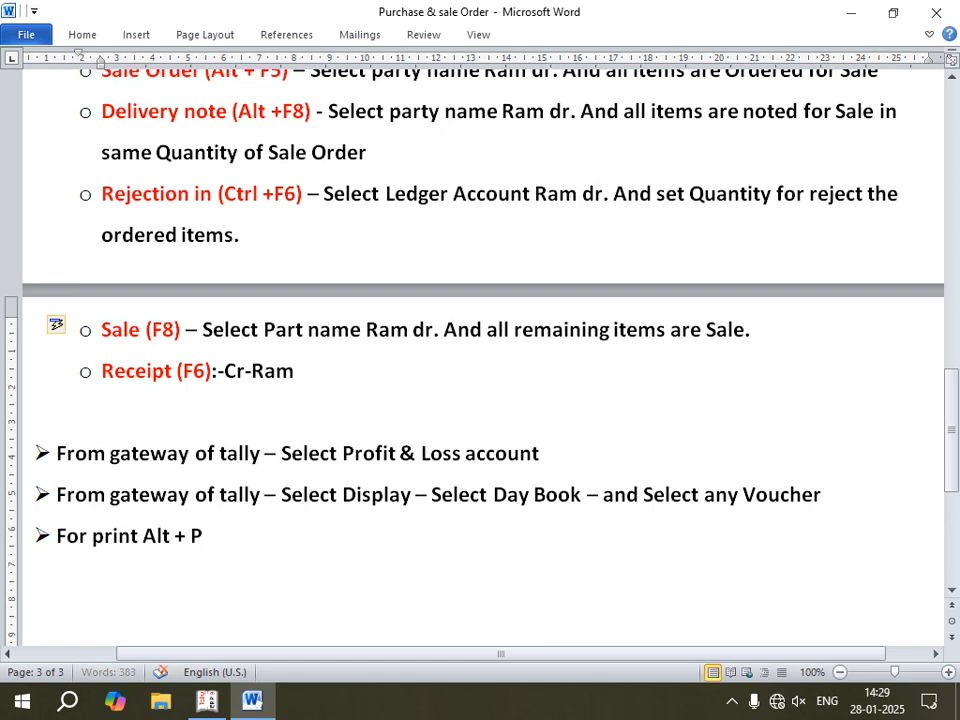
type(" Dr.")
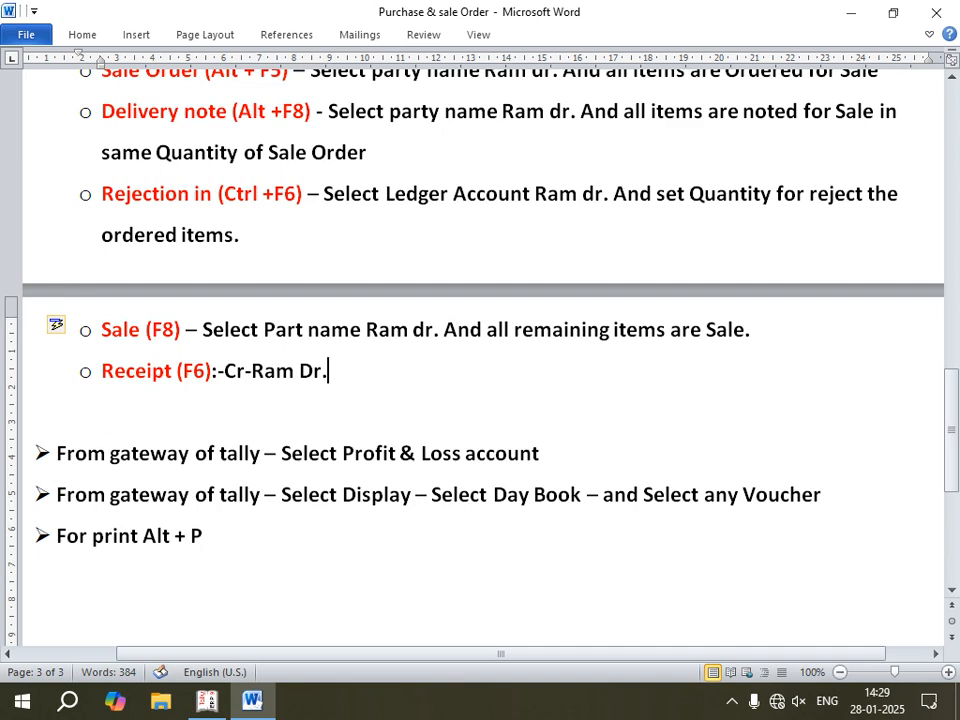
type("- amount")
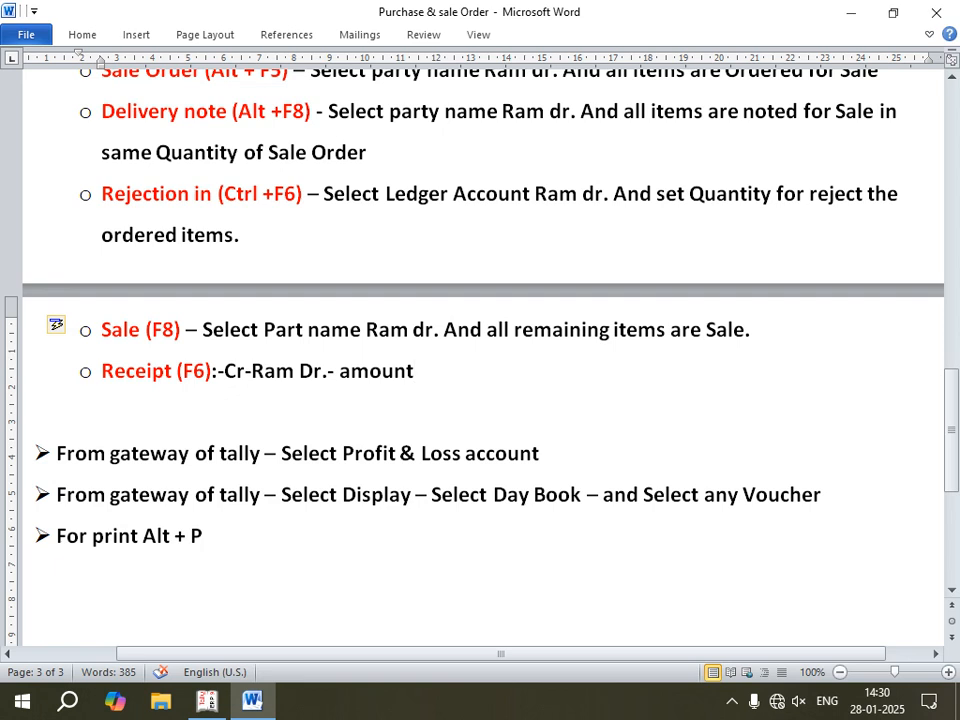
Step: Add an indented sub-bullet reading "Dr- cash - Amount" under the Receipt (F6) line
key("Return")
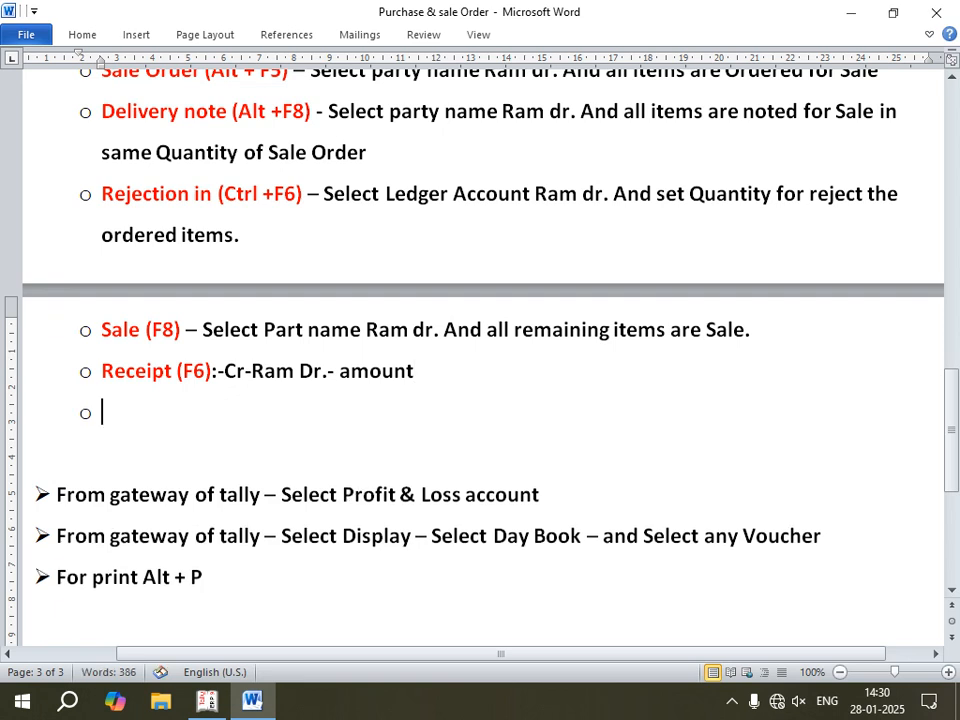
key("Tab")
key("Tab")
key("Tab")
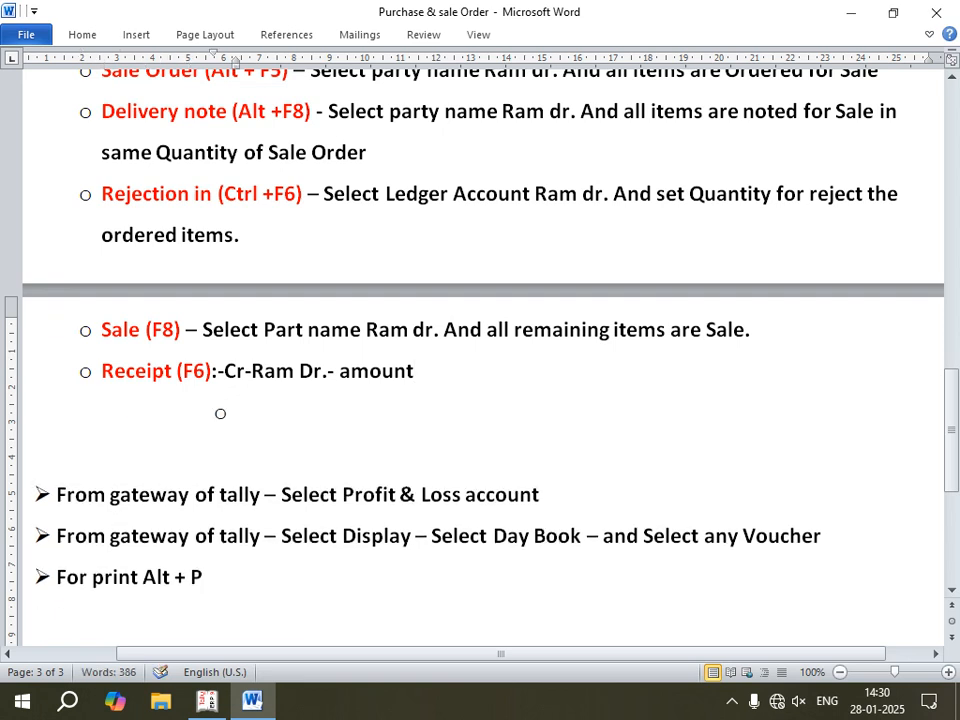
type("Dr- cash")
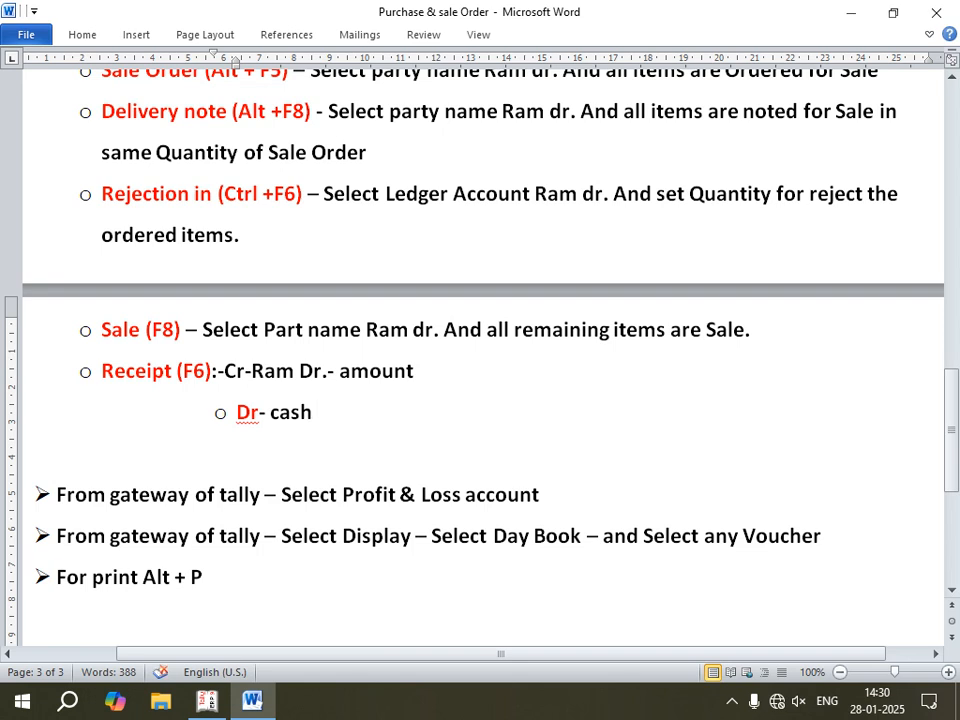
type(" - Amo")
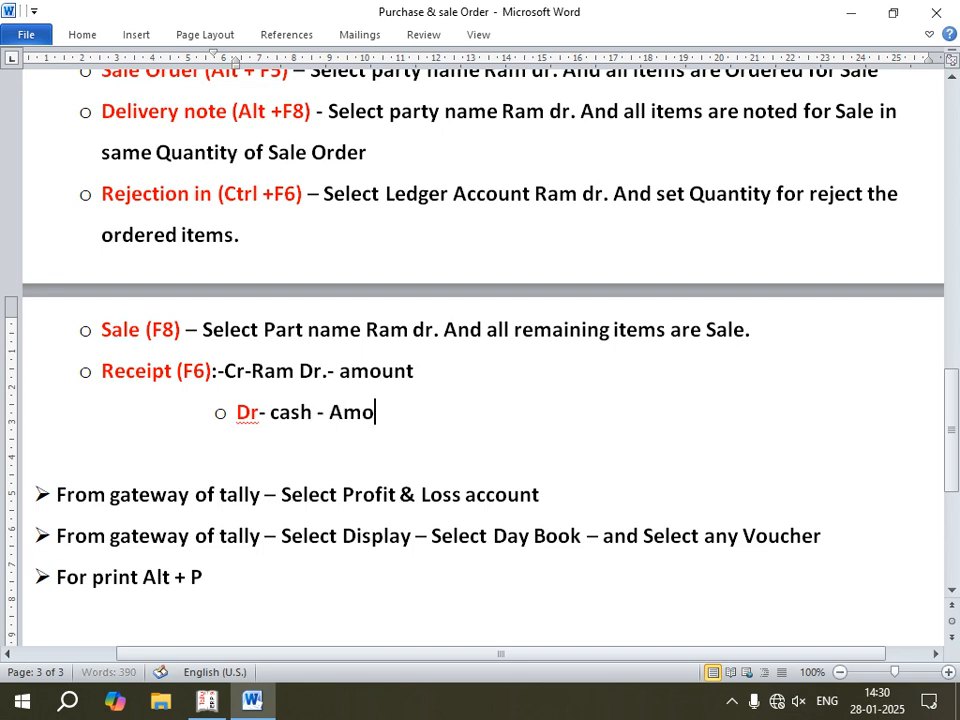
type("unt")
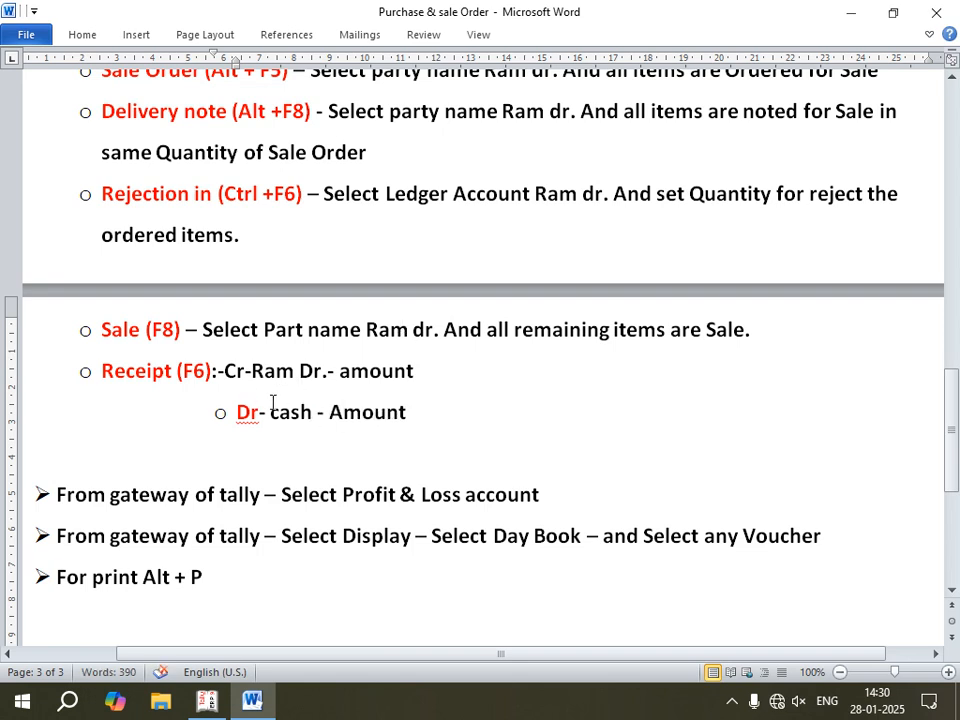
mouse_move(250, 412)
left_mouse_down()
mouse_move(241, 413)
mouse_move(257, 412)
left_mouse_up()
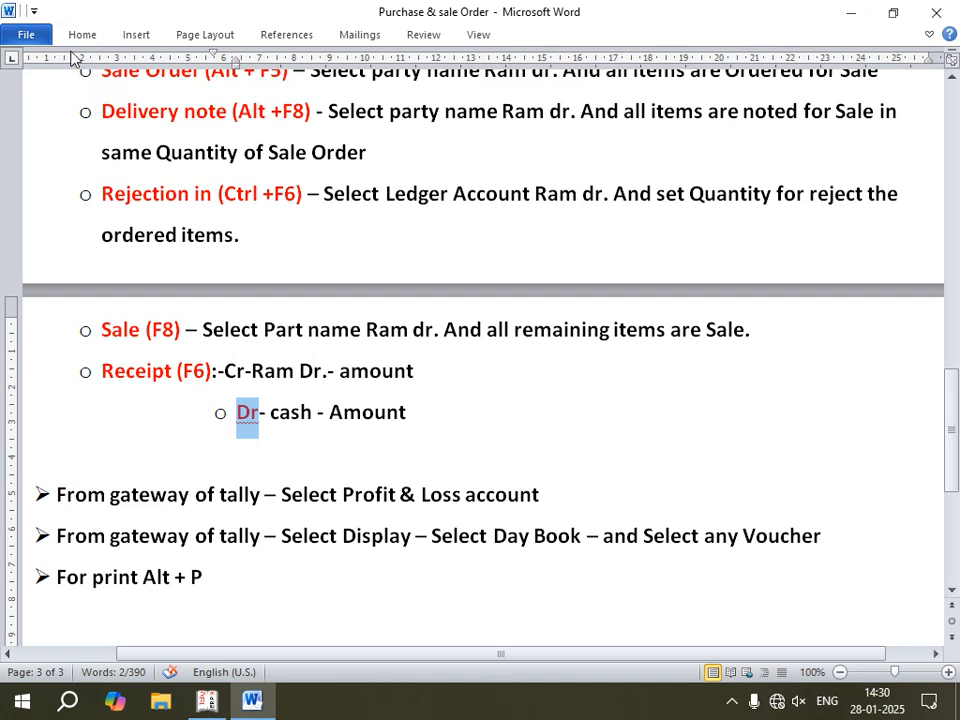
right_click(248, 413)
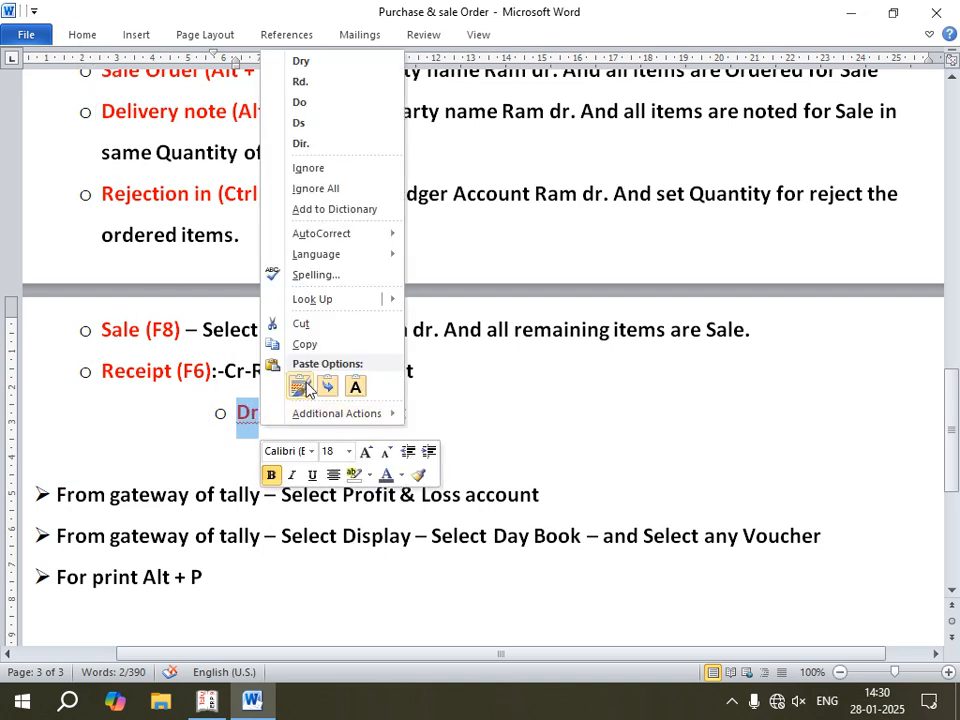
left_click(431, 413)
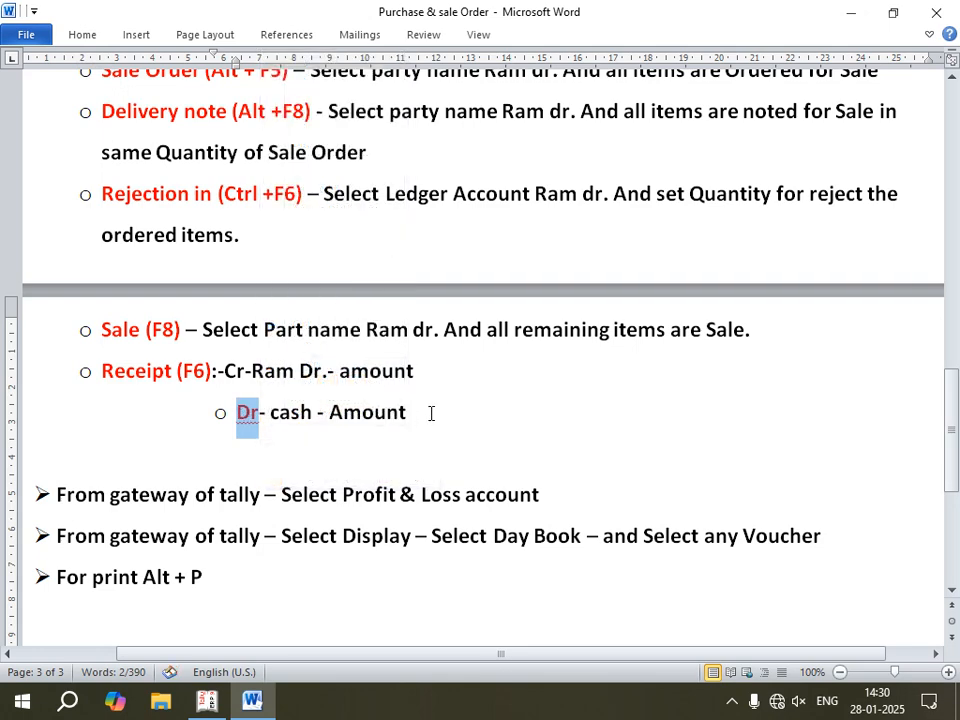
Step: Start a "Payment" bullet below the cash line, at the same level as the Receipt (F6) bullet
left_click(431, 413)
key("Return")
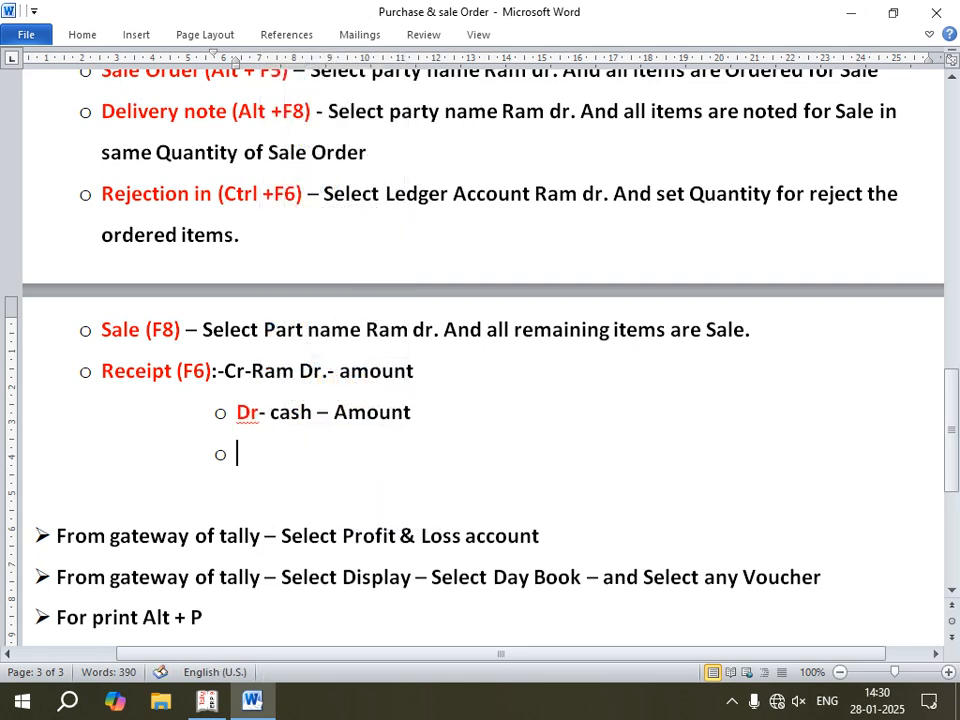
key("Return")
key("Return")
key("Return")
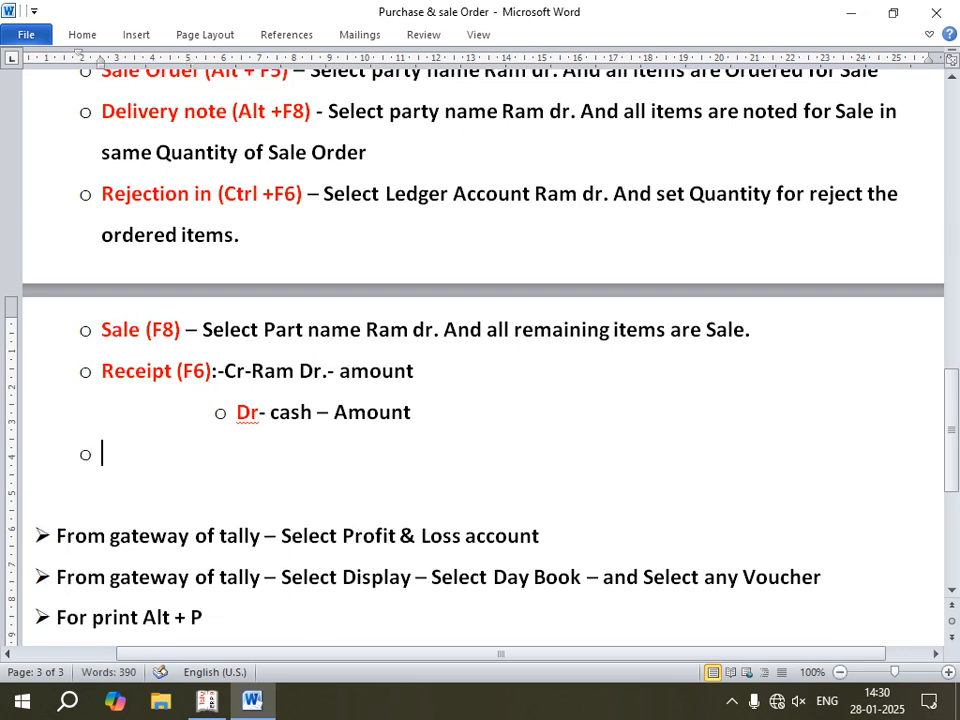
type("payment")
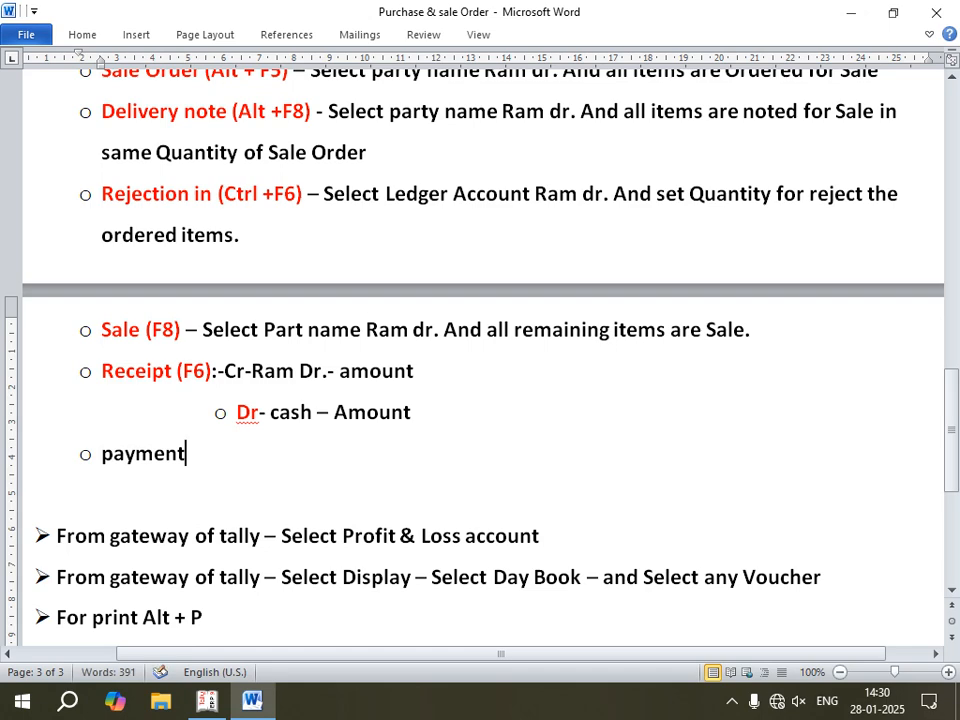
type(":- Dr- moha")
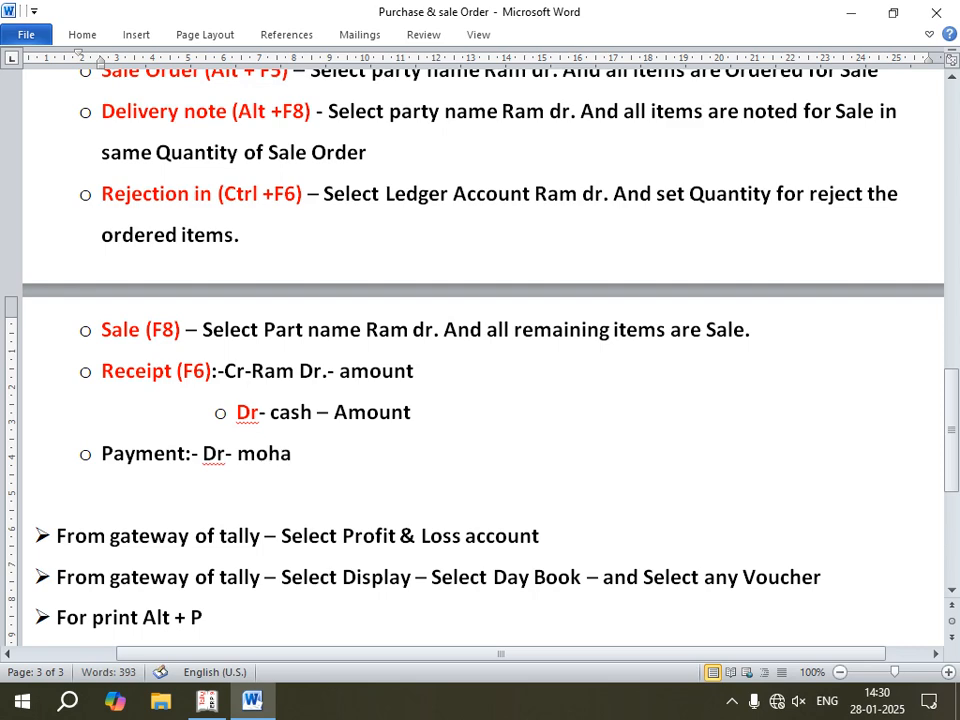
type("n Cr.- a")
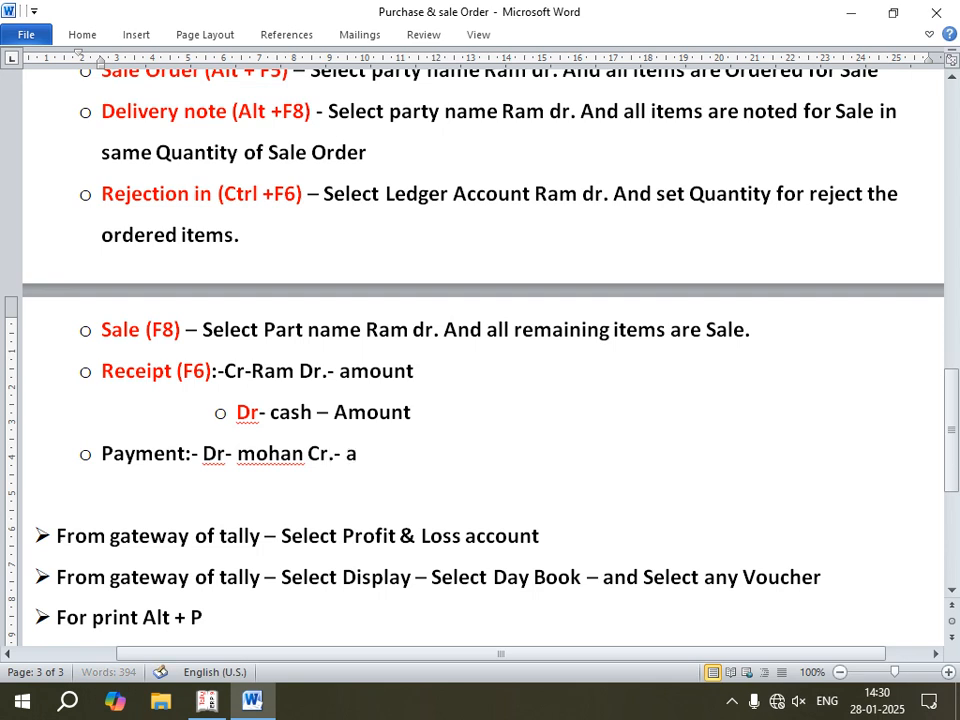
type("mount")
Step: Add an indented sub-bullet reading "Cr- cash - amount" under the Payment line
key("Return")
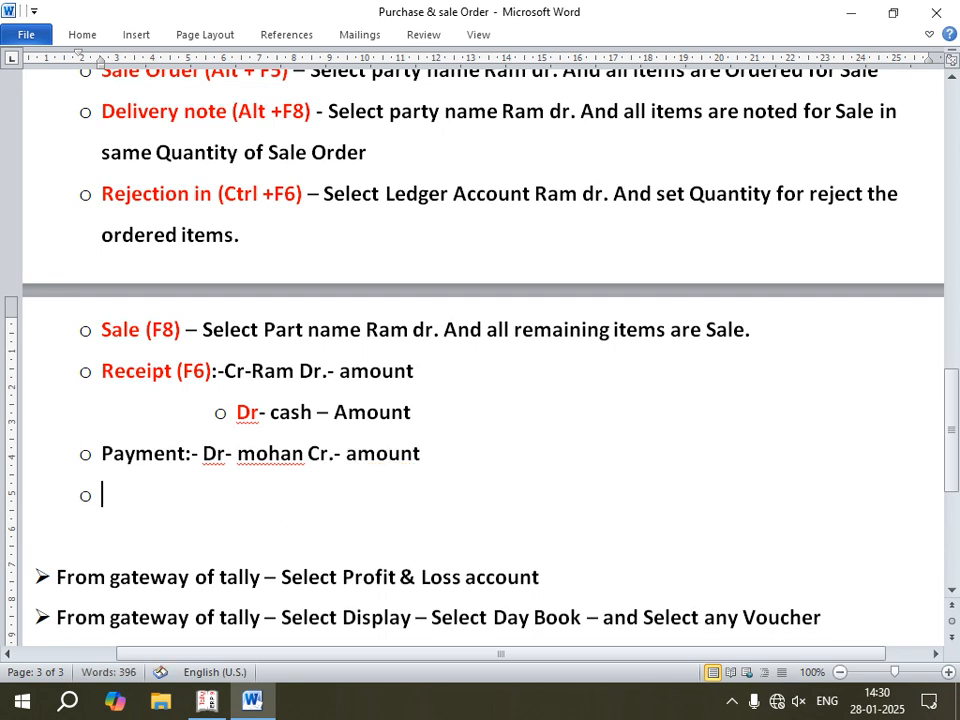
key("Tab")
type("c")
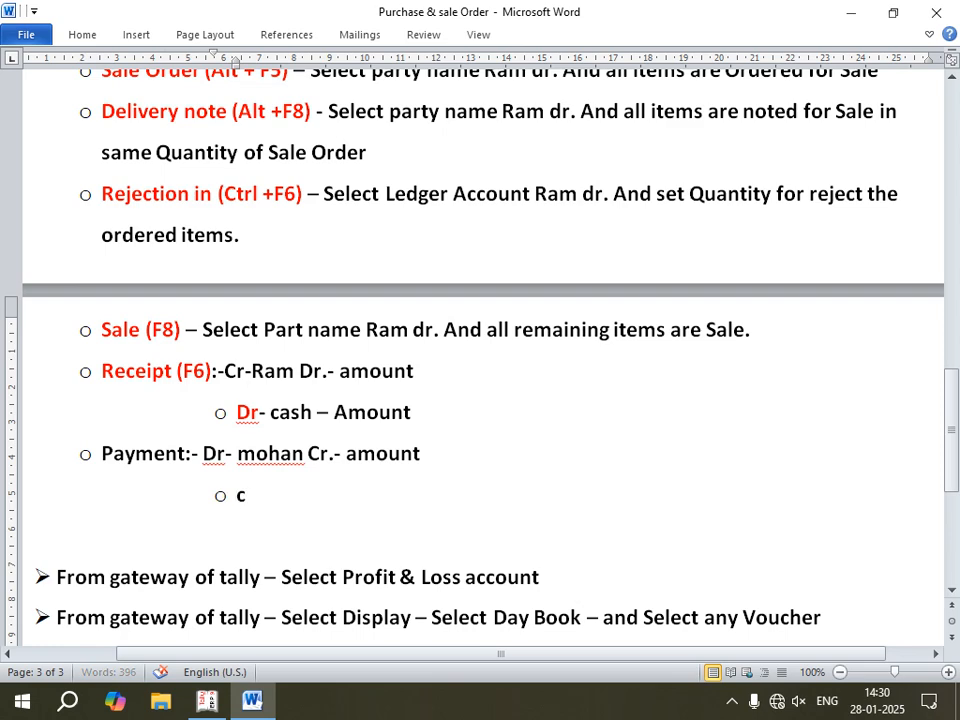
type("r- cas")
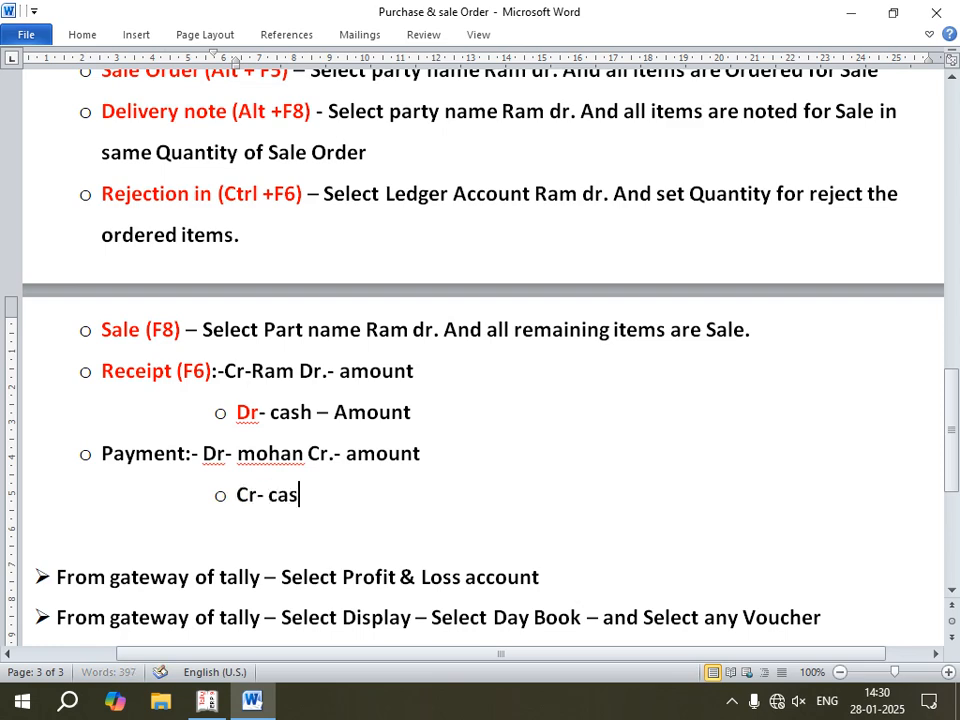
type("h 0")
key("BackSpace")
type("- amount")
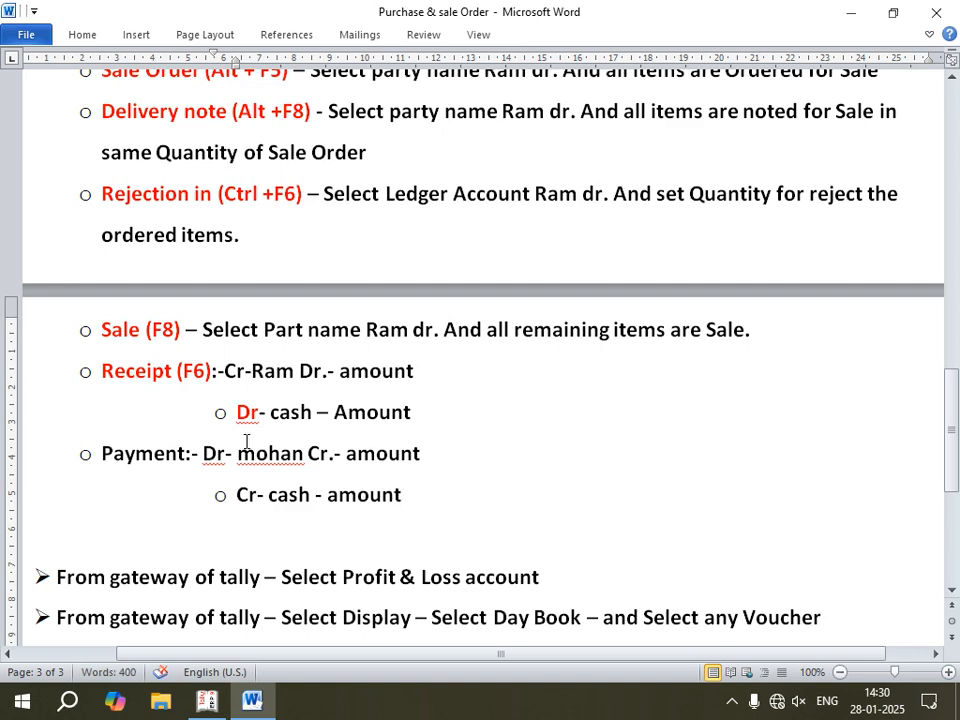
Step: Capitalize "Amount" in the main Receipt (F6) line and the main Payment line
left_click(347, 371)
key("BackSpace")
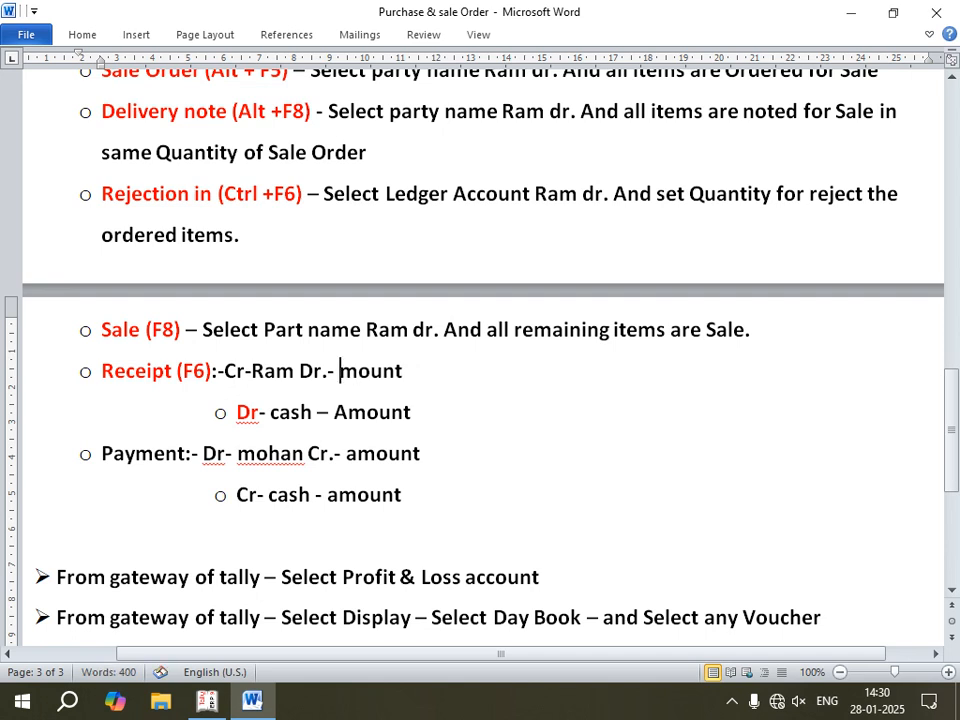
type("A")
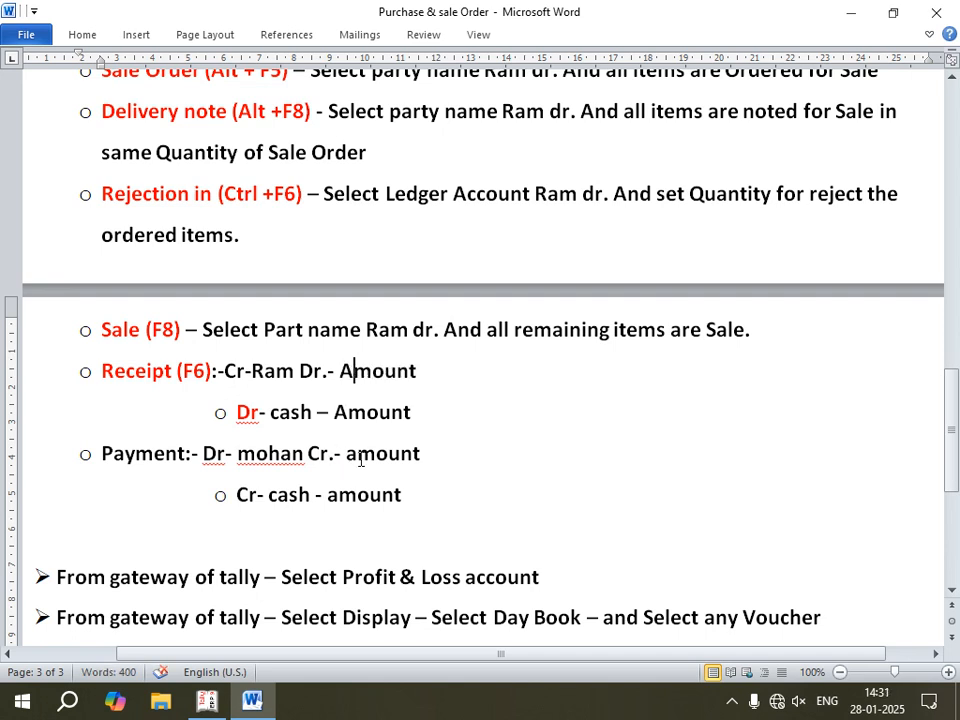
left_click(359, 456)
key("BackSpace")
type("A")
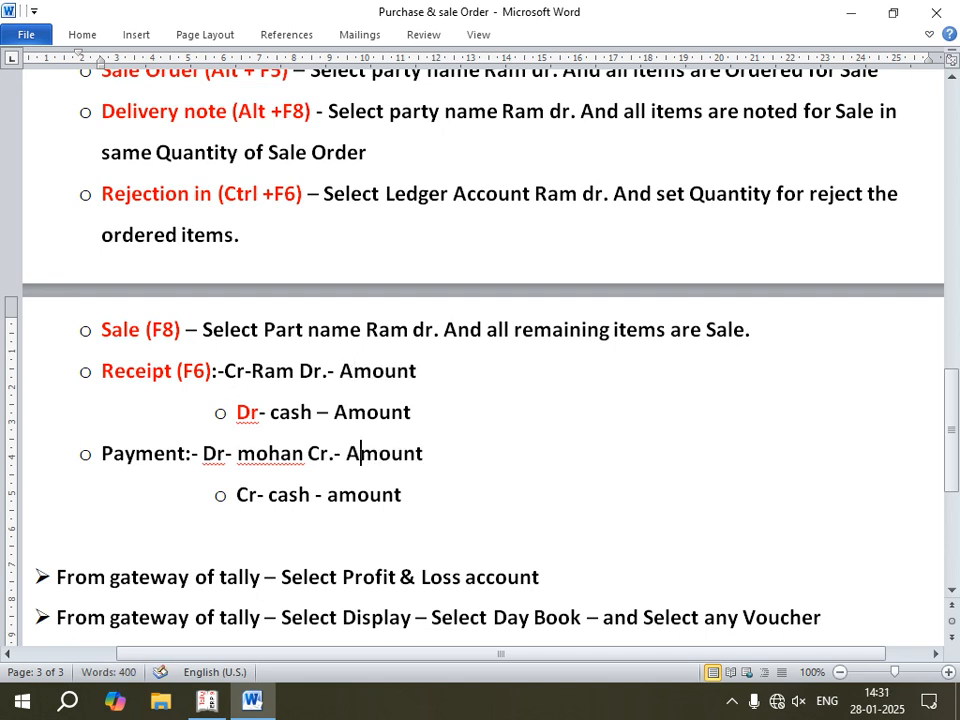
Step: Try to capitalize "amount" in the cash line under the Payment bullet
left_click(339, 496)
key("BackSpace")
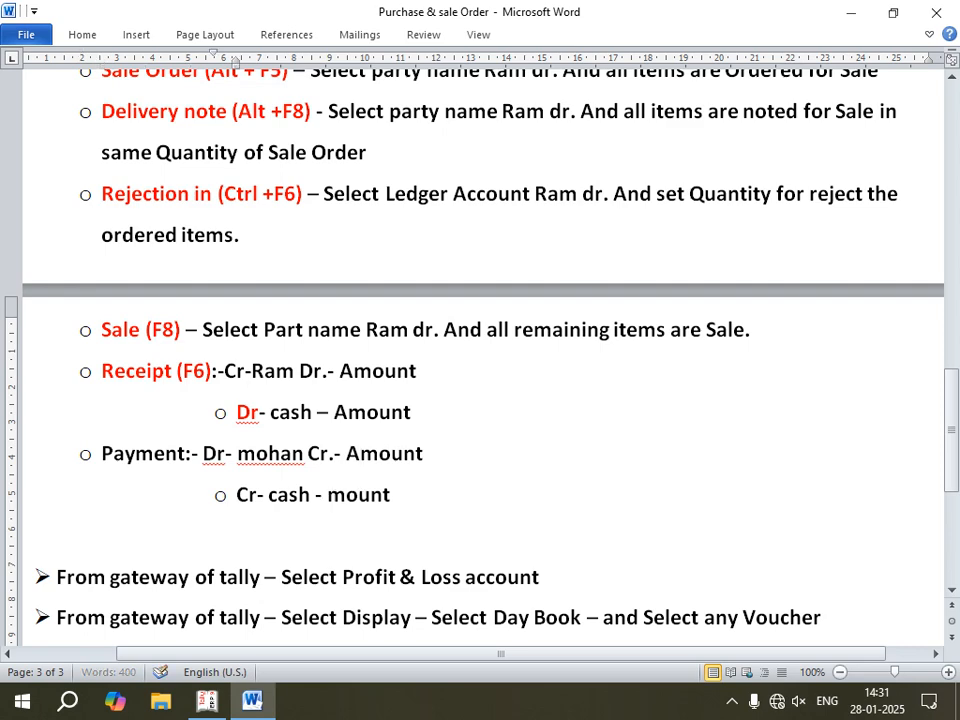
type("a")
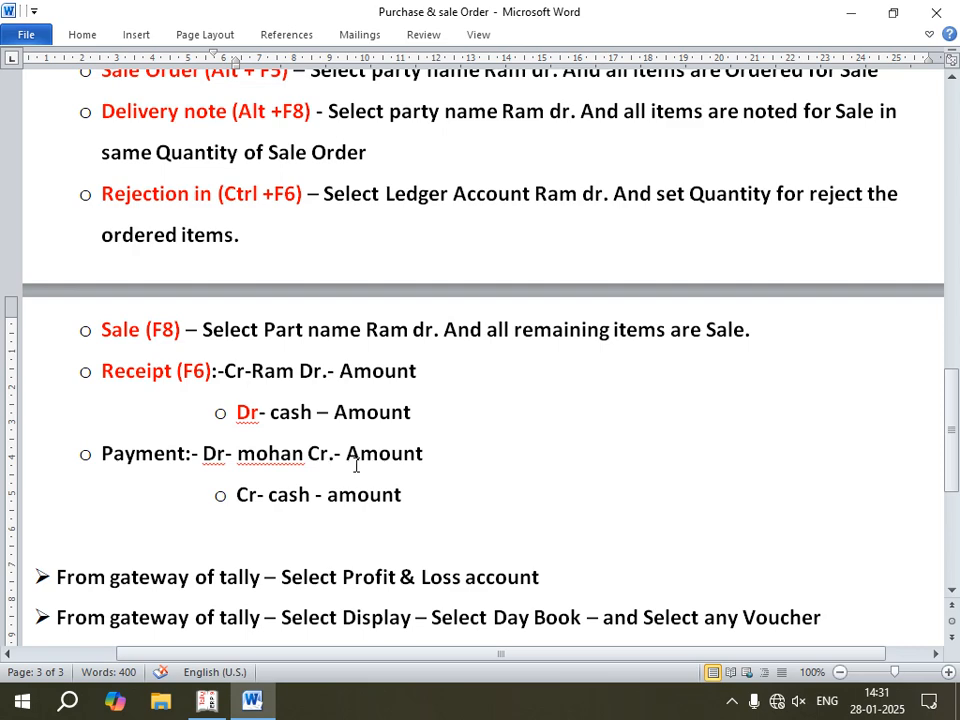
Step: Color the "Payment:-" label red to match the other voucher headings
left_click(80, 35)
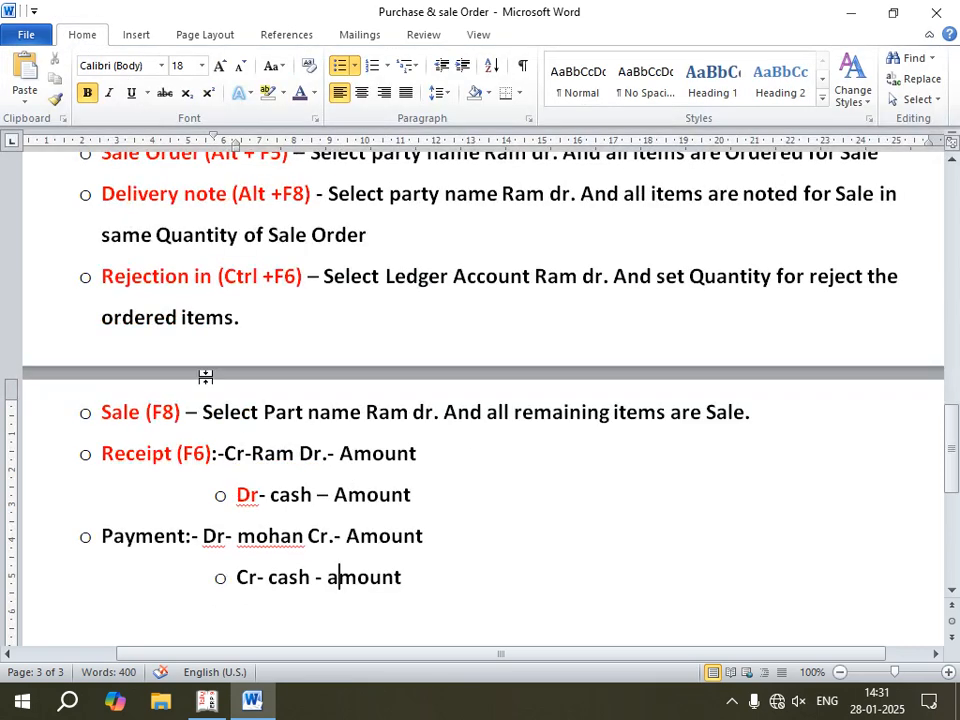
left_click_drag(204, 537, 100, 538)
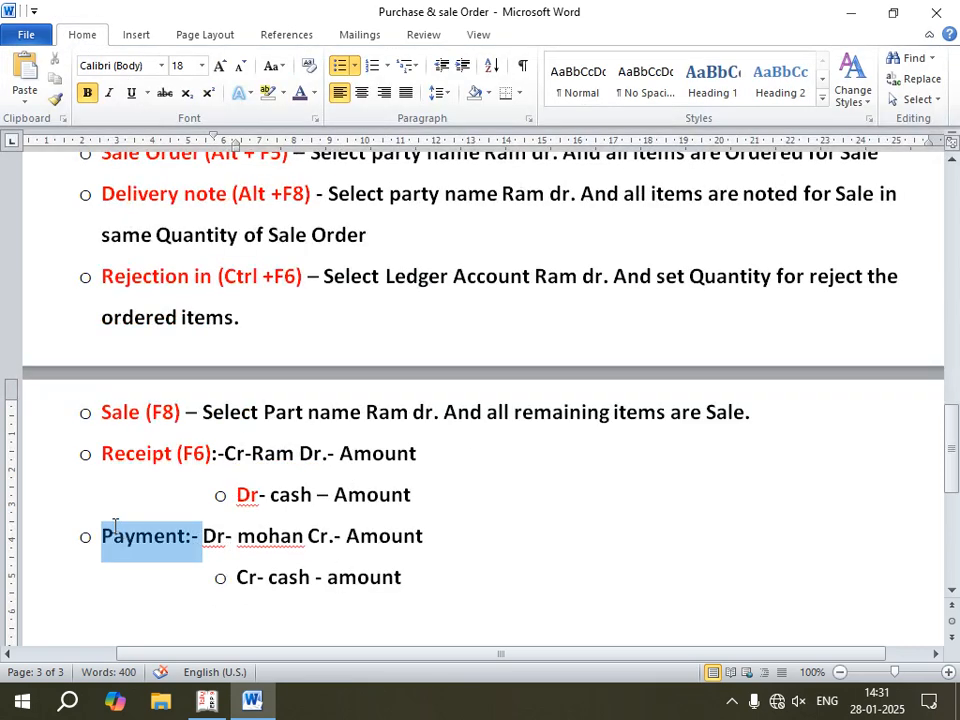
left_click(249, 93)
left_click(314, 93)
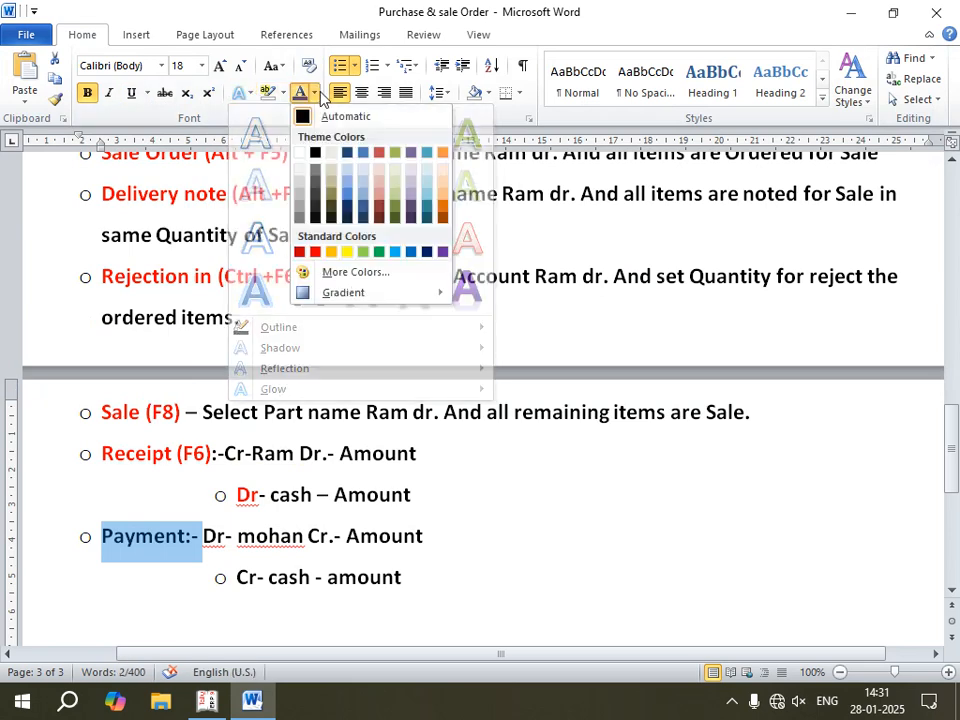
left_click(315, 251)
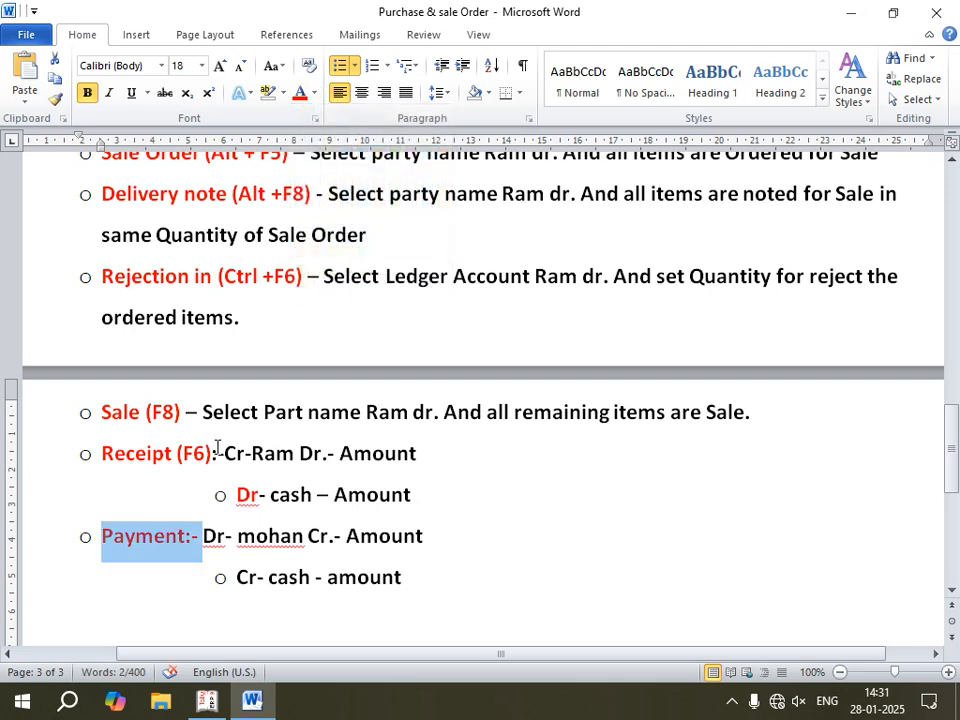
Step: Insert "(F5)" directly after "Payment" in the red label, before the colon
left_click(185, 538)
type("(F5")
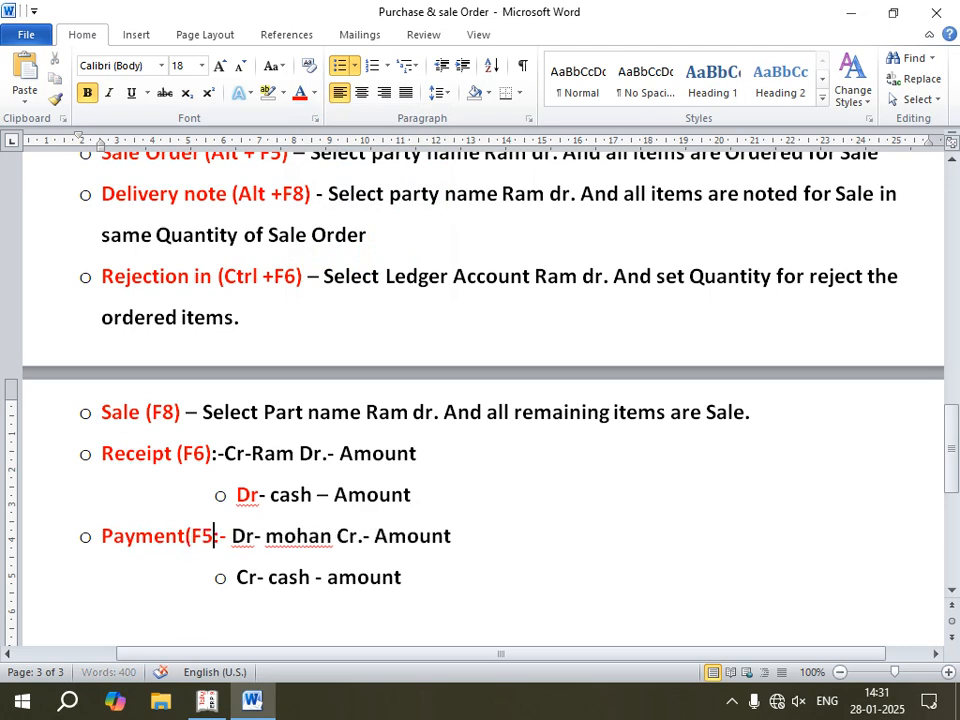
type(")")
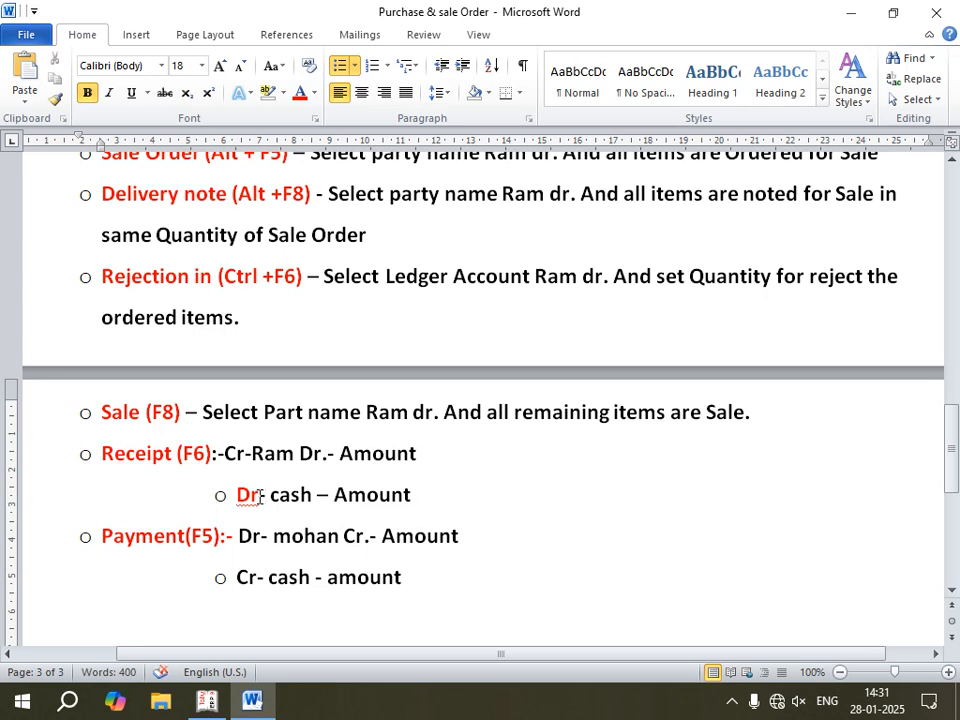
Step: Set "Dr" in the cash line under the Receipt bullet to the automatic font color
double_click(246, 494)
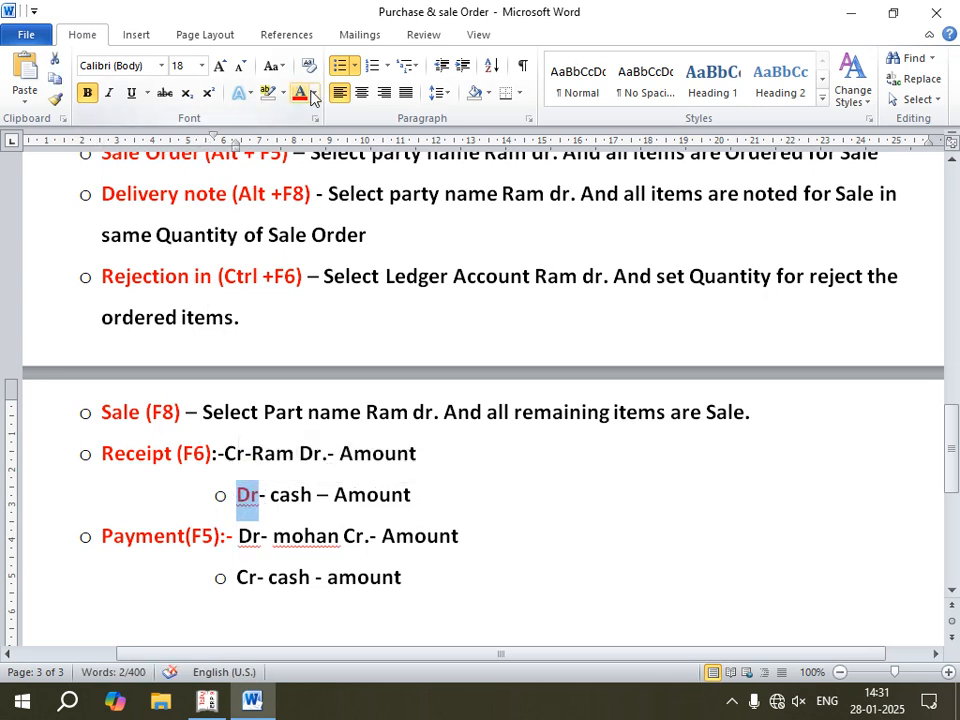
left_click(314, 93)
left_click(322, 120)
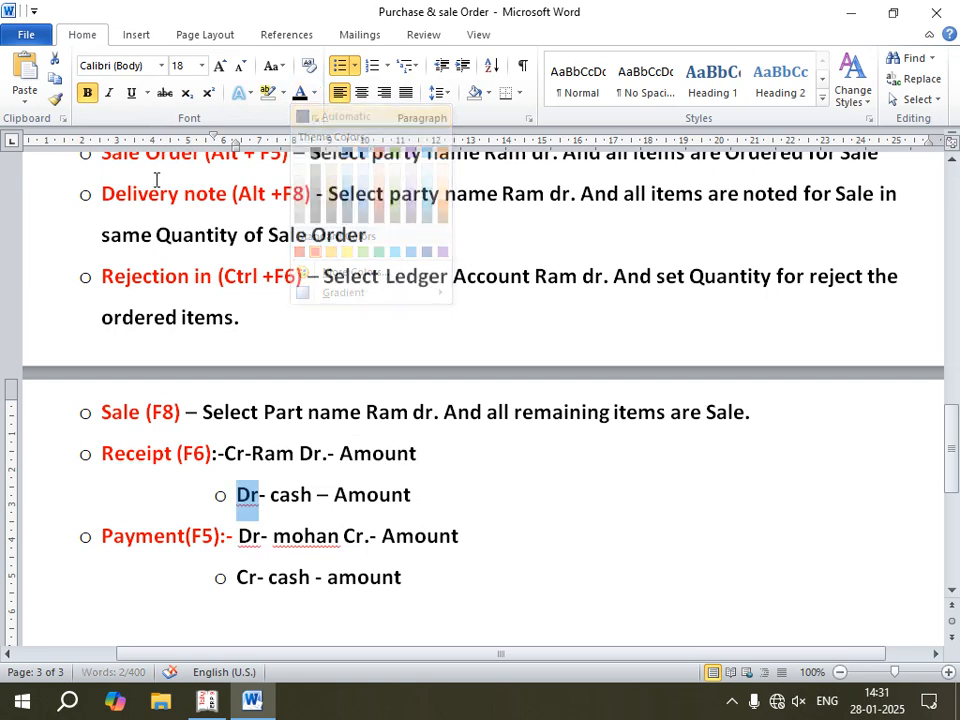
double_click(88, 38)
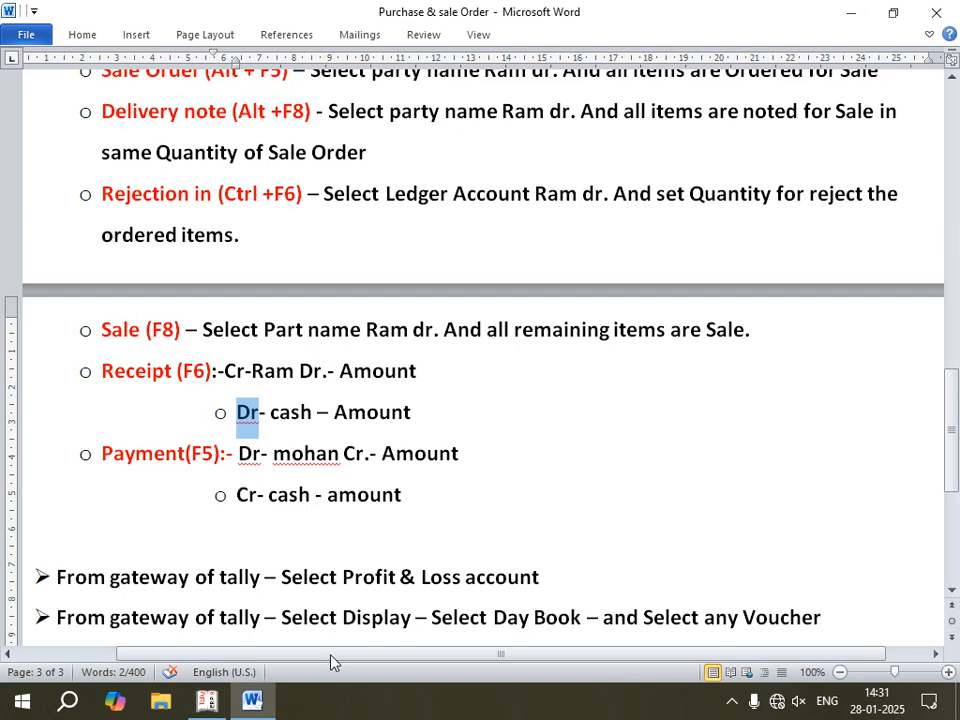
Step: Switch to Tally.ERP 9 and start a Receipt voucher crediting the debtor's ledger with 154500
left_click(207, 700)
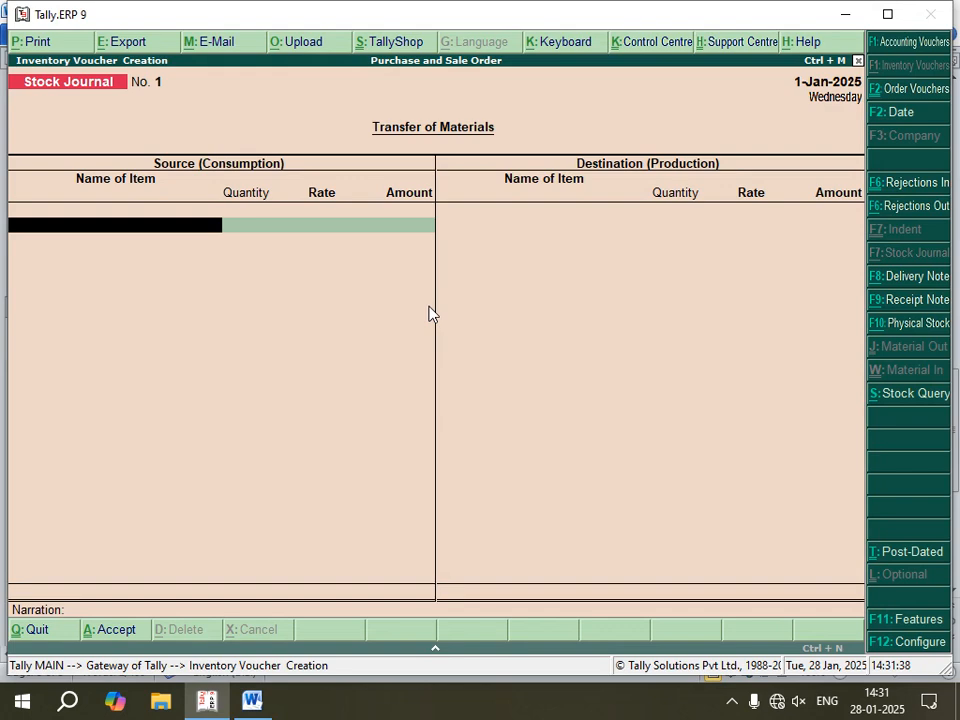
key("F6")
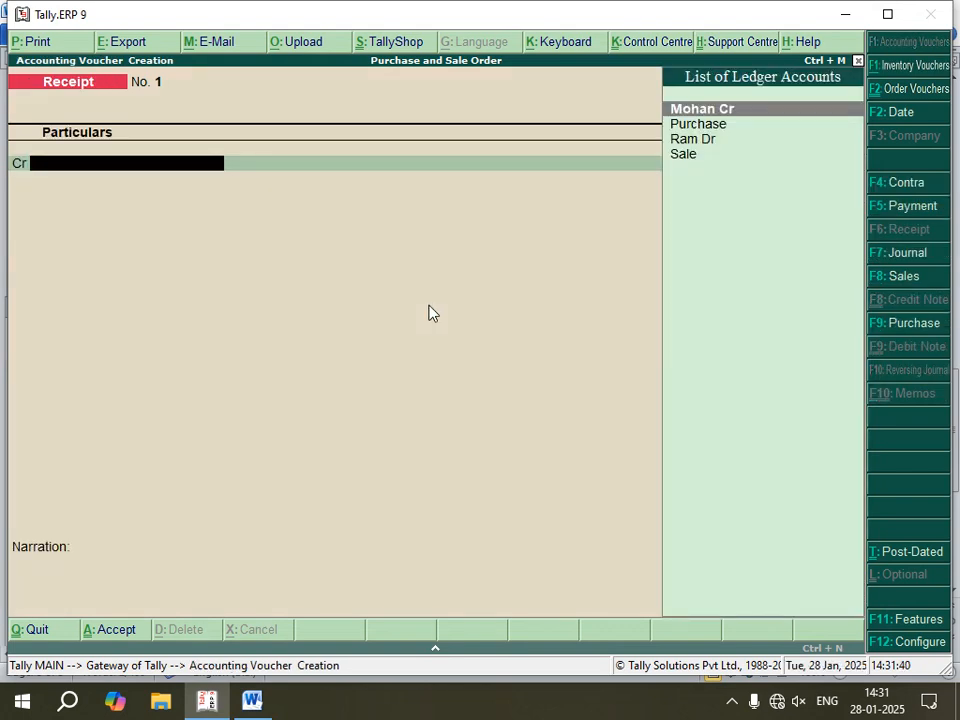
key("Down")
key("Down")
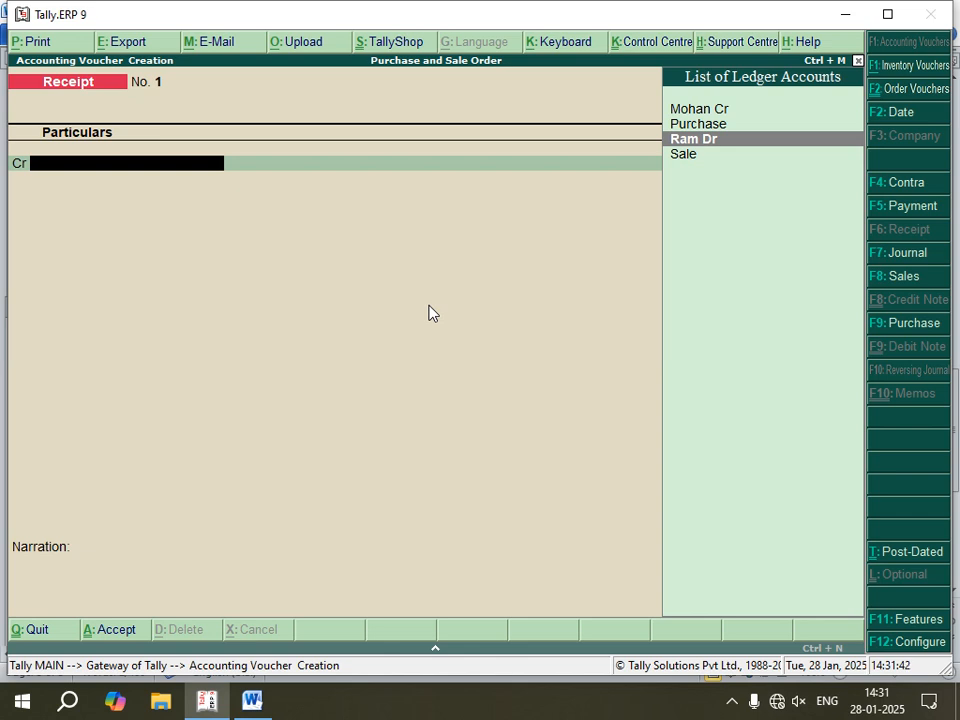
key("Return")
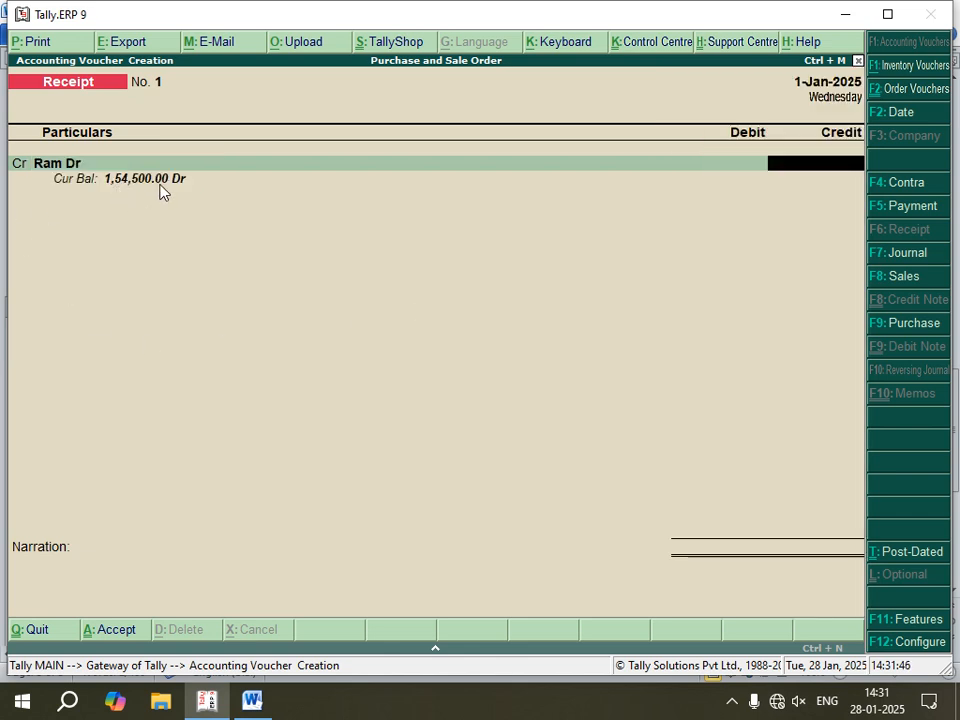
type("154500")
key("Return")
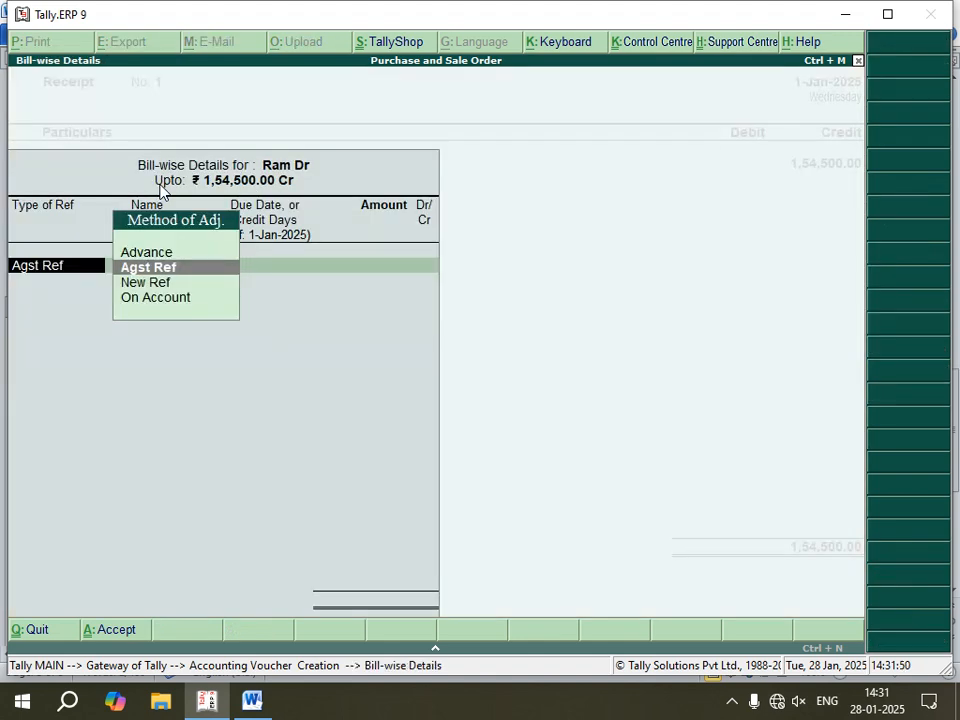
Step: Allocate the receipt against bill reference 1, debit Cash for the full amount and save the voucher
key("Return")
key("Return")
key("Return")
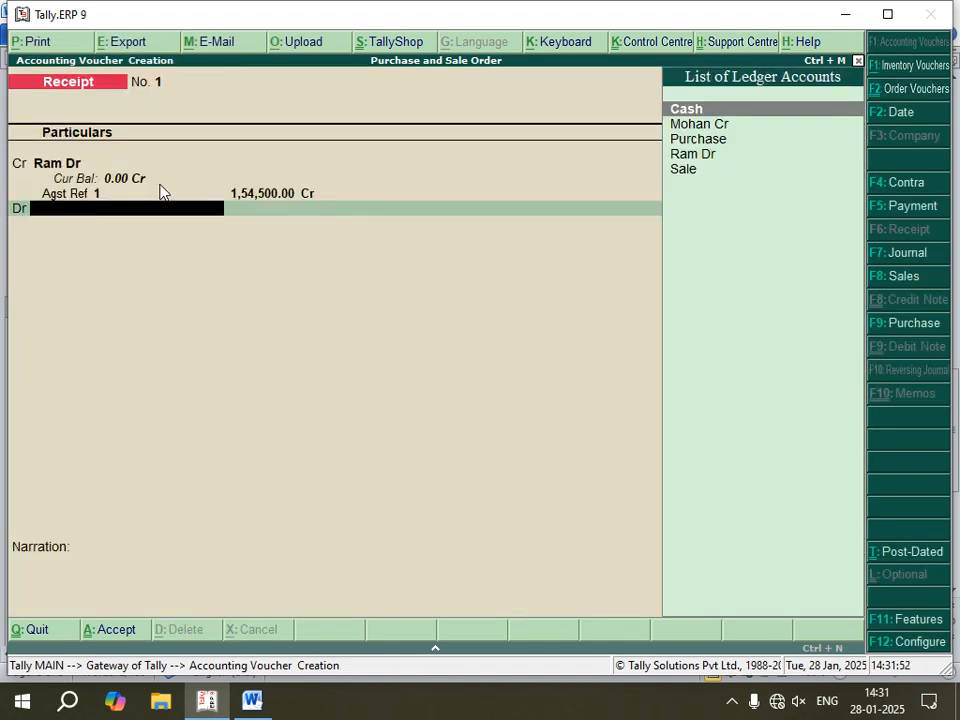
key("Return")
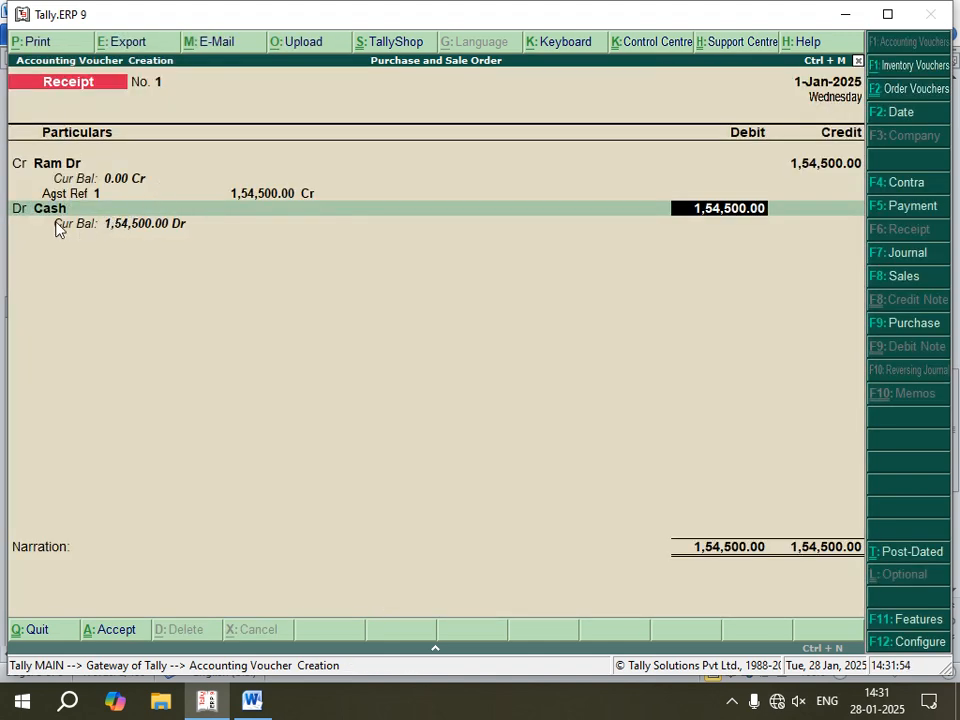
key("Return")
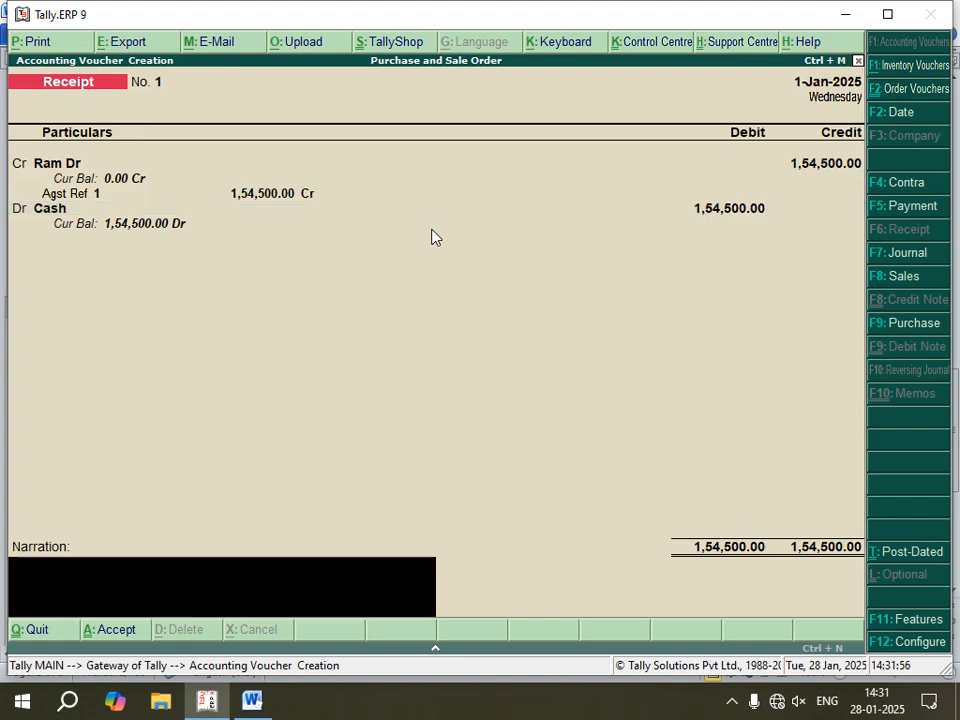
key("Return")
key("Return")
key("alt+F7")
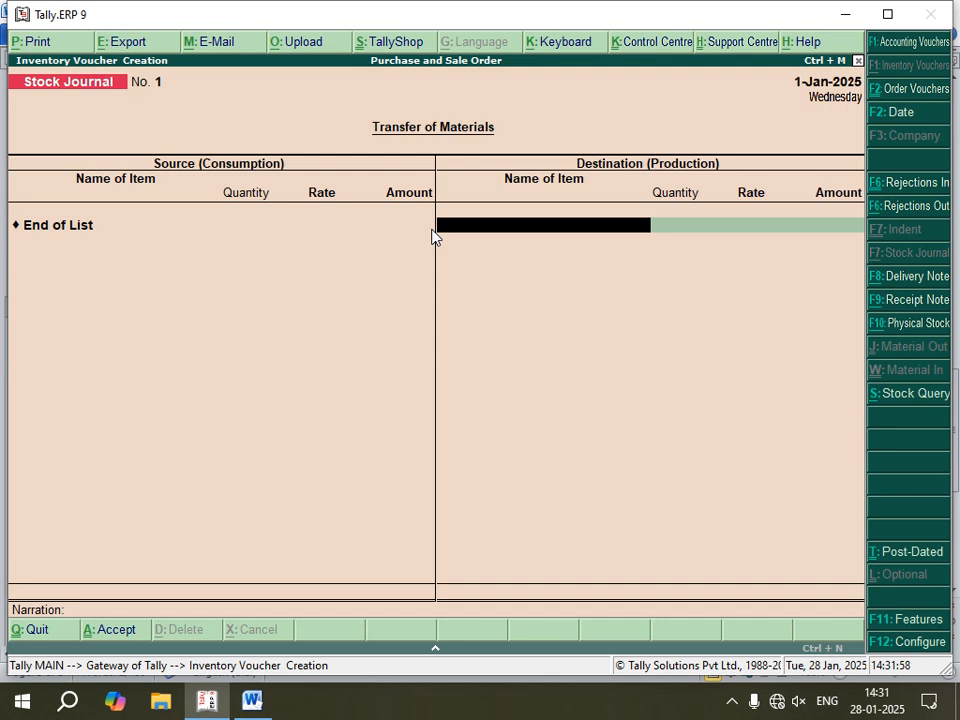
Step: Start a Payment voucher debiting the creditor's ledger with 150000, allocated against bill reference 1
key("F5")
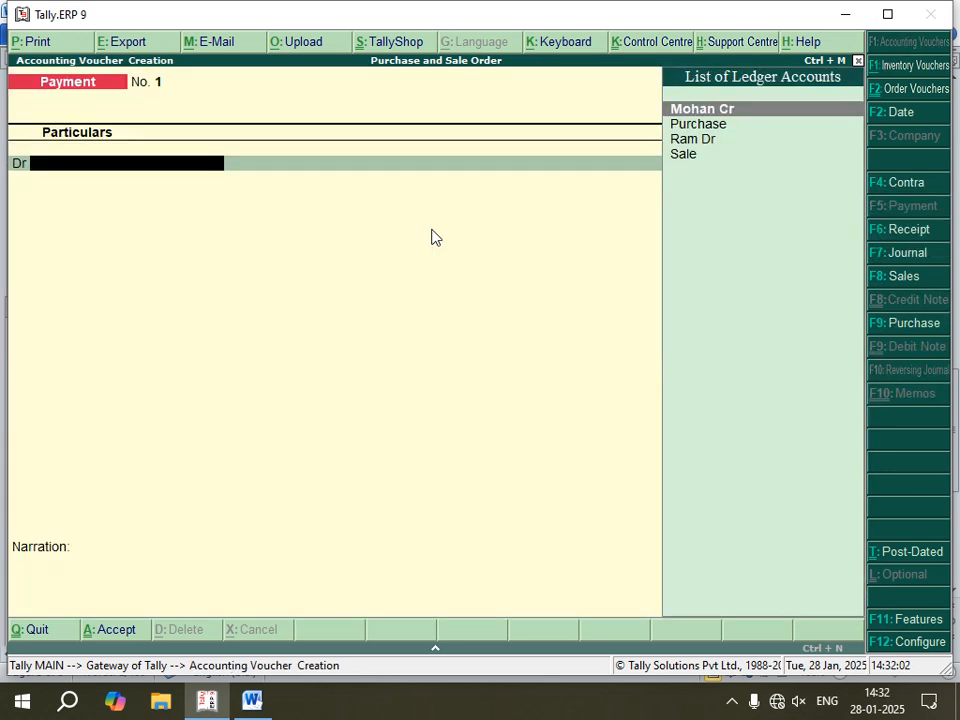
key("Return")
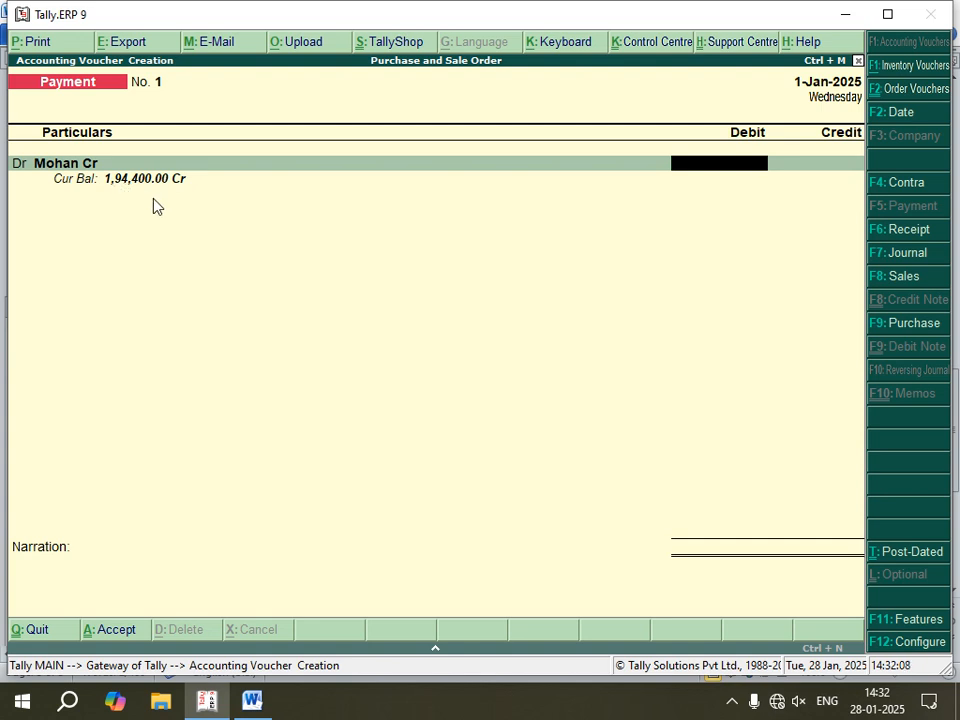
type("150000")
key("Return")
key("Return")
key("Return")
key("Return")
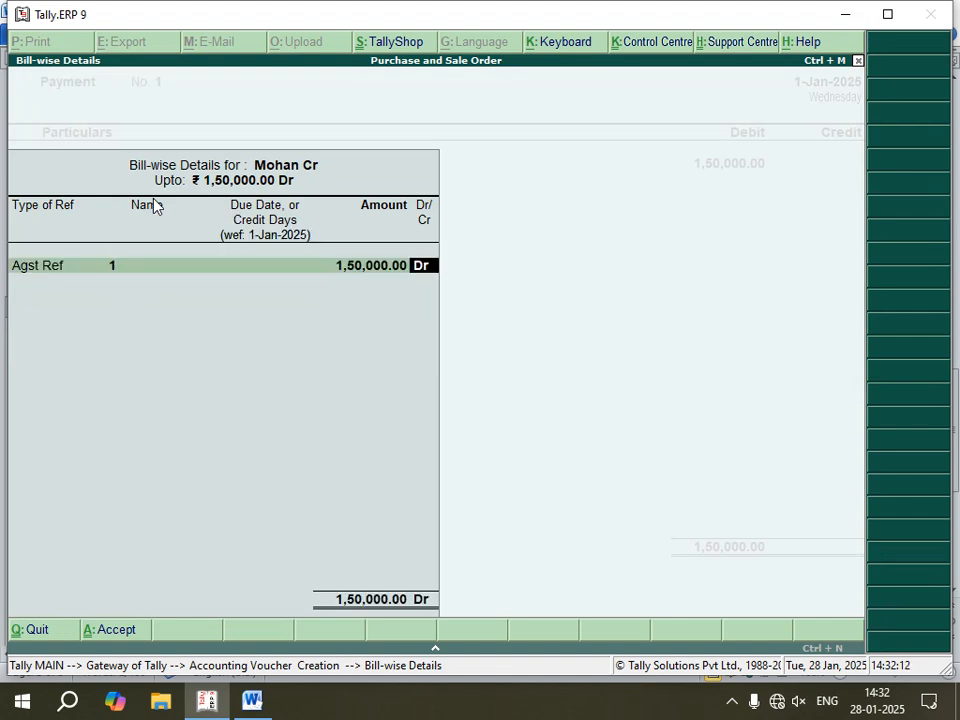
key("Return")
key("Return")
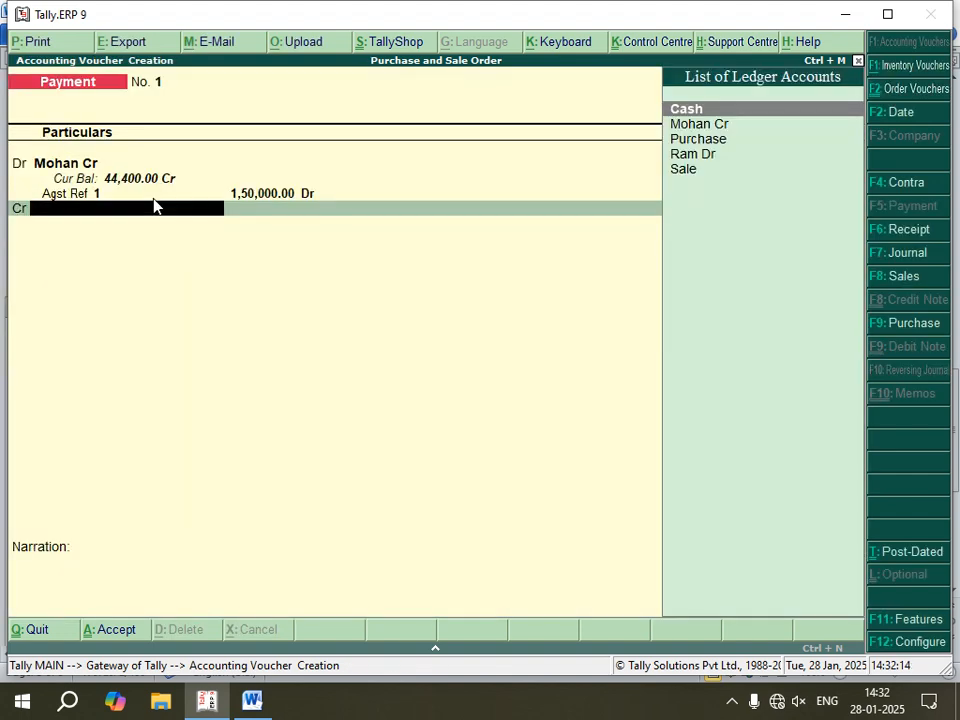
Step: Credit Cash for the full payment amount and save the Payment voucher without a narration
key("Return")
key("Return")
key("Return")
key("Return")
key("alt+F7")
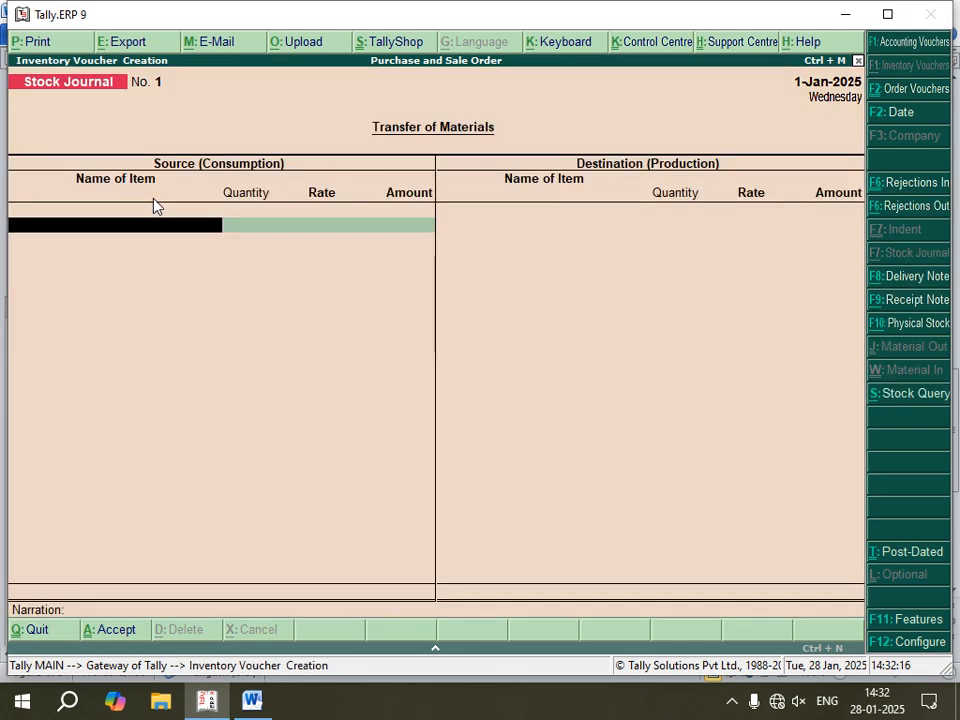
Step: Switch to the Word notes and read the instructions that follow the Payment entry
left_click(252, 700)
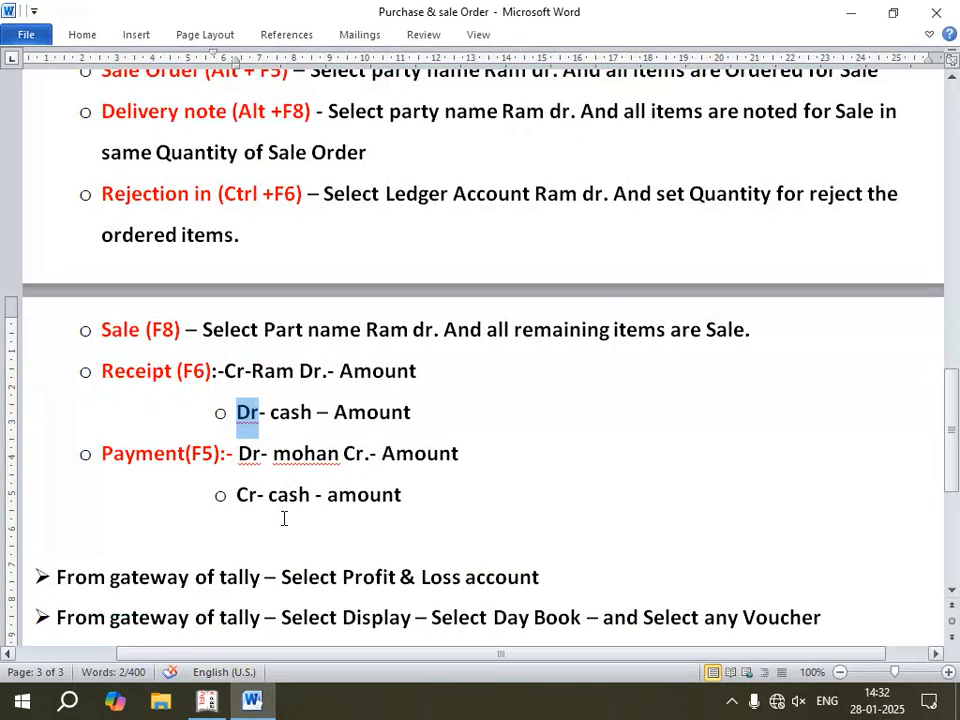
scroll(295, 420, "down", 2)
left_click(437, 407)
scroll(345, 388, "down", 1)
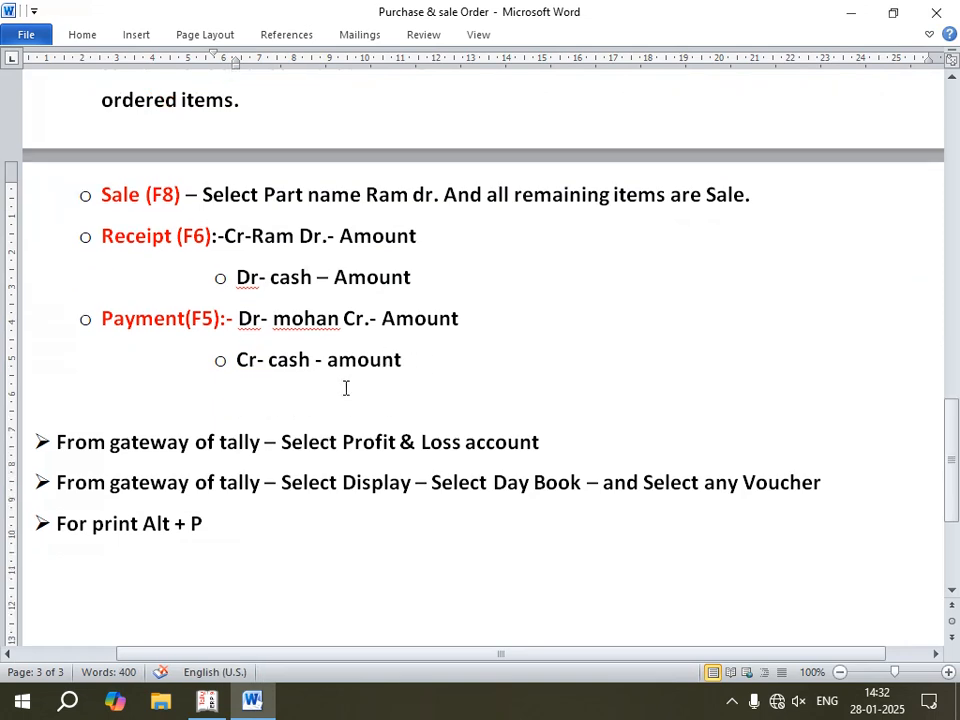
scroll(475, 416, "down", 1)
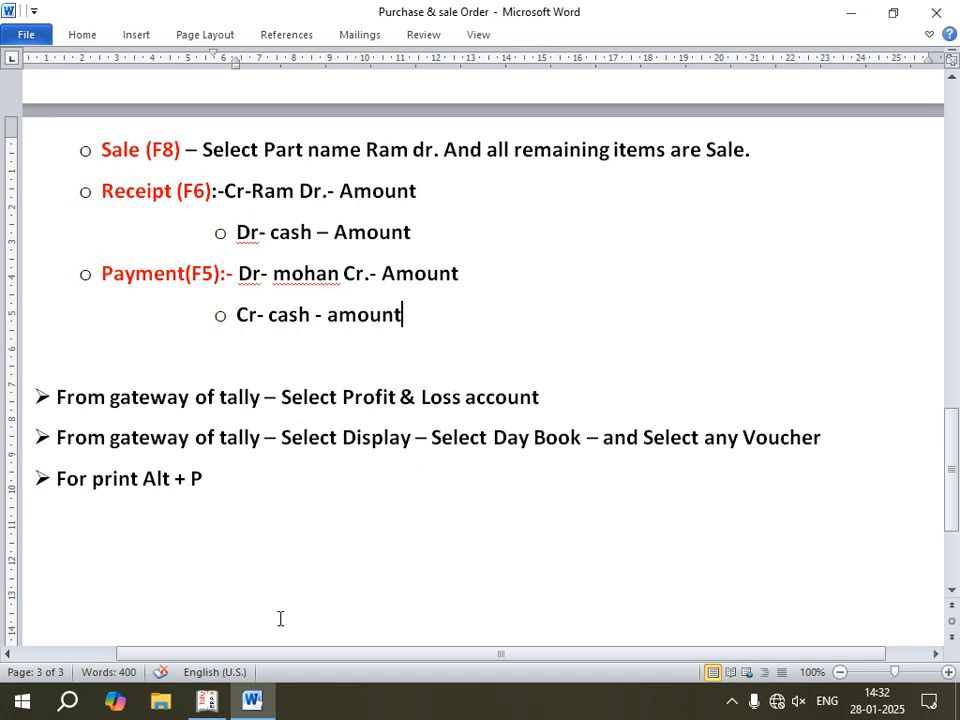
Step: Switch to Tally.ERP 9, leave voucher entry and open the Profit & Loss A/c report from the Gateway of Tally
left_click(207, 701)
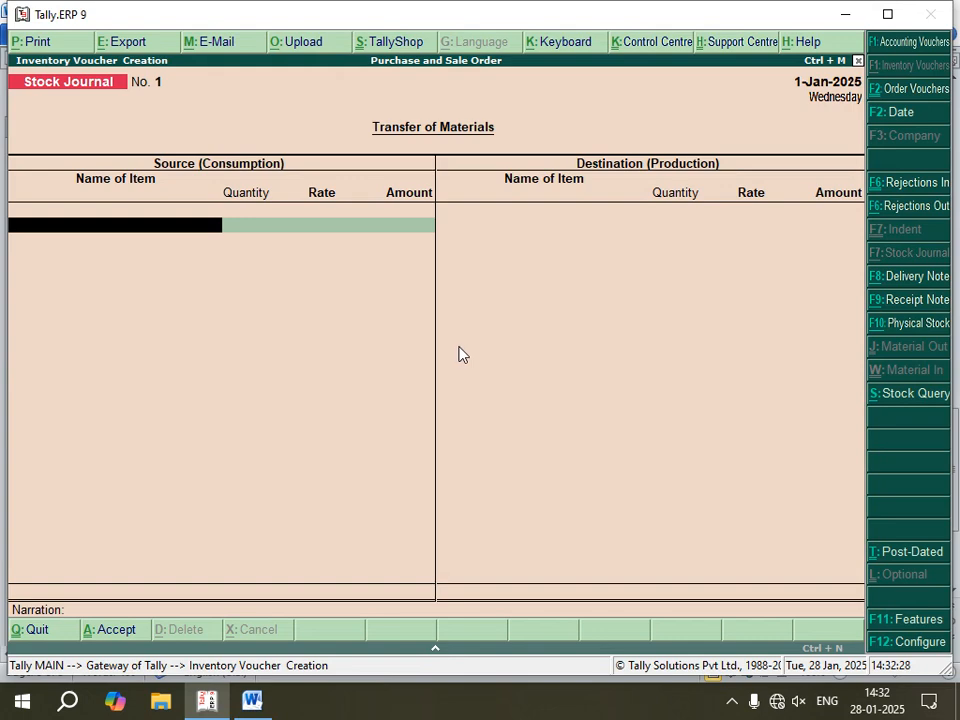
key("Escape")
key("Escape")
key("Escape")
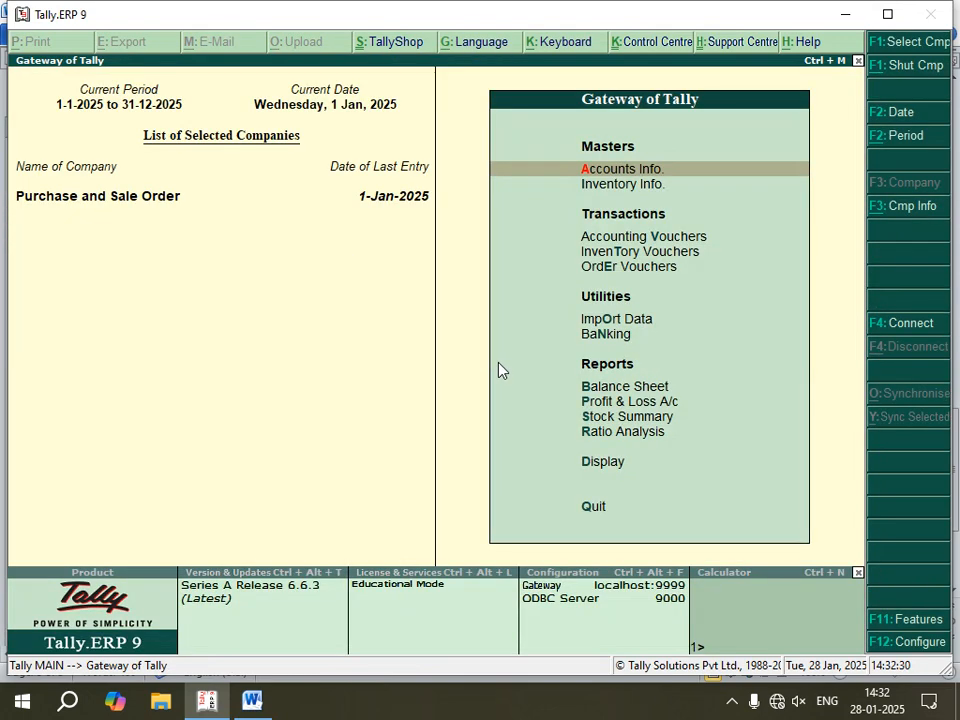
key("Down")
key("Down")
key("Down")
key("Down")
key("Down")
key("Down")
key("Down")
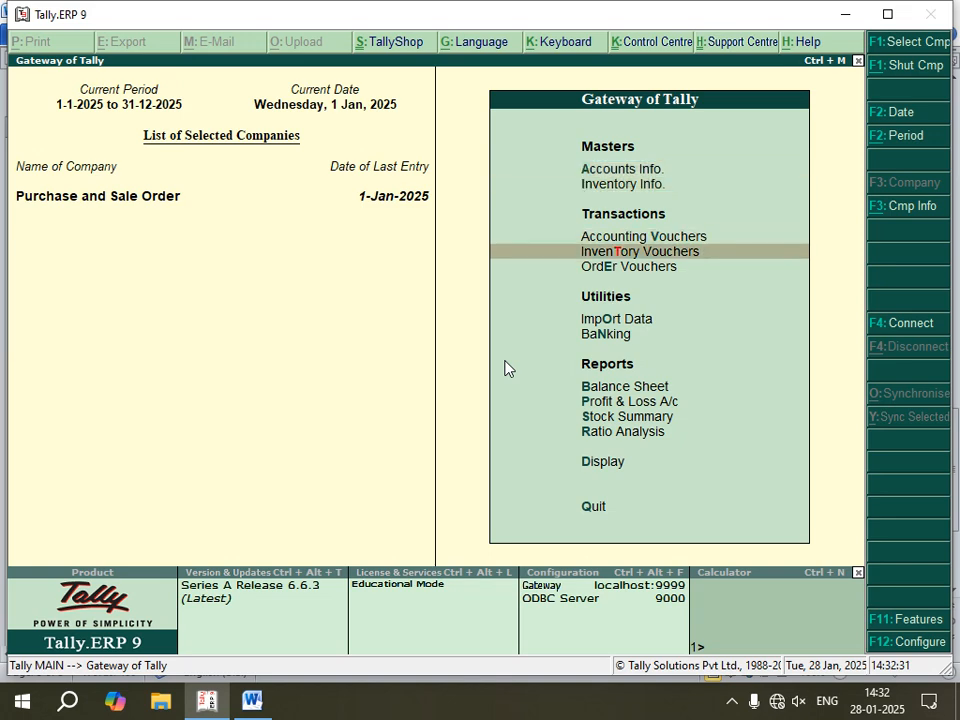
key("Down")
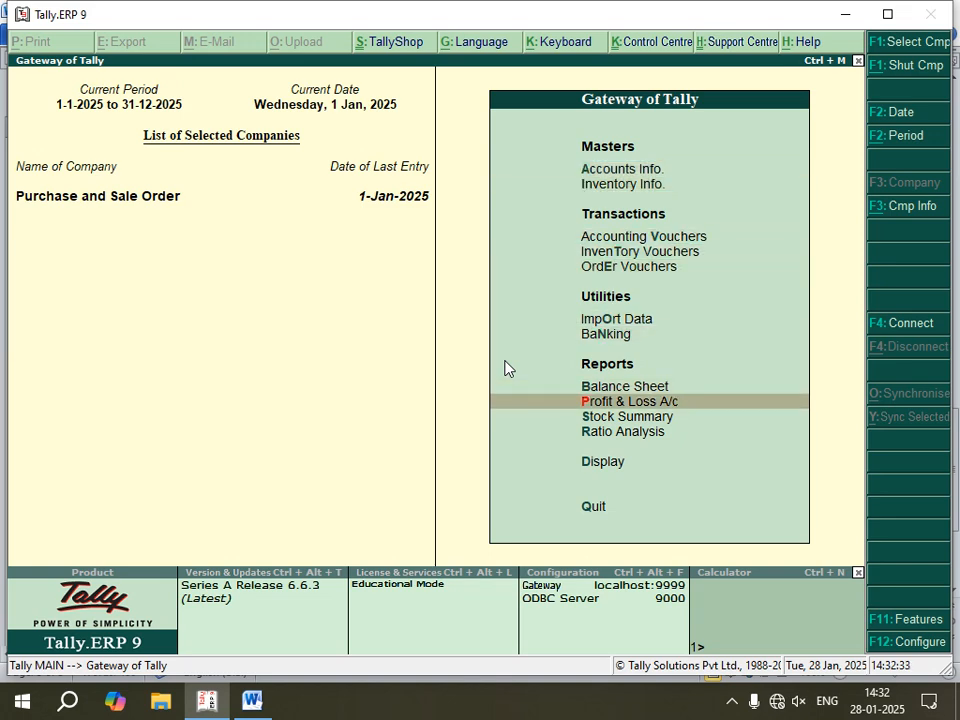
key("Return")
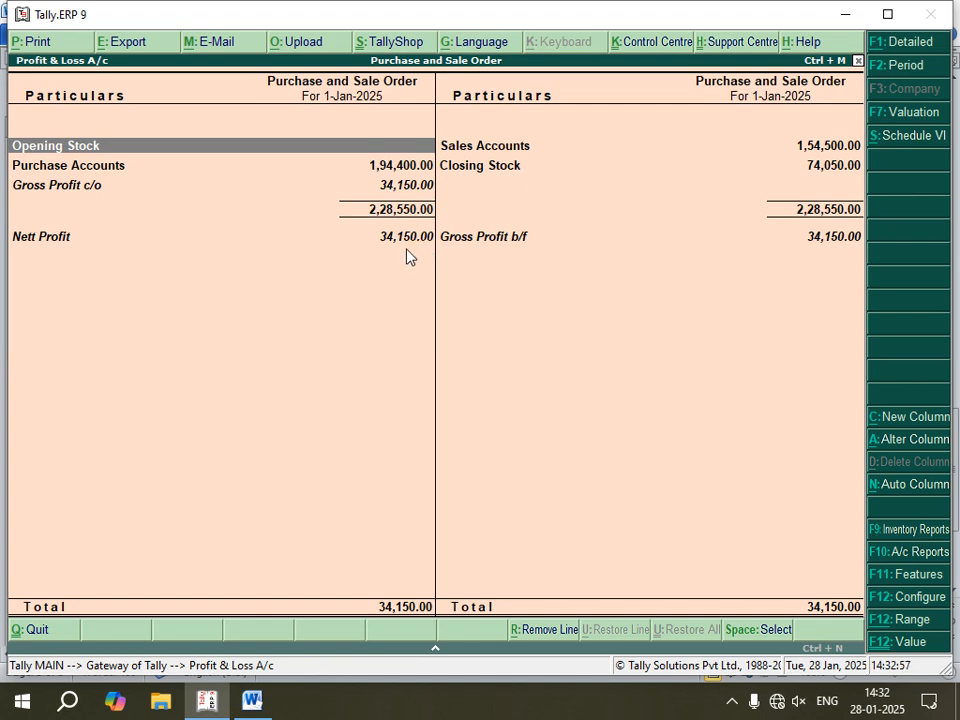
Step: Close the Profit & Loss A/c report and switch to the Word notes to read the Day Book instruction
key("Escape")
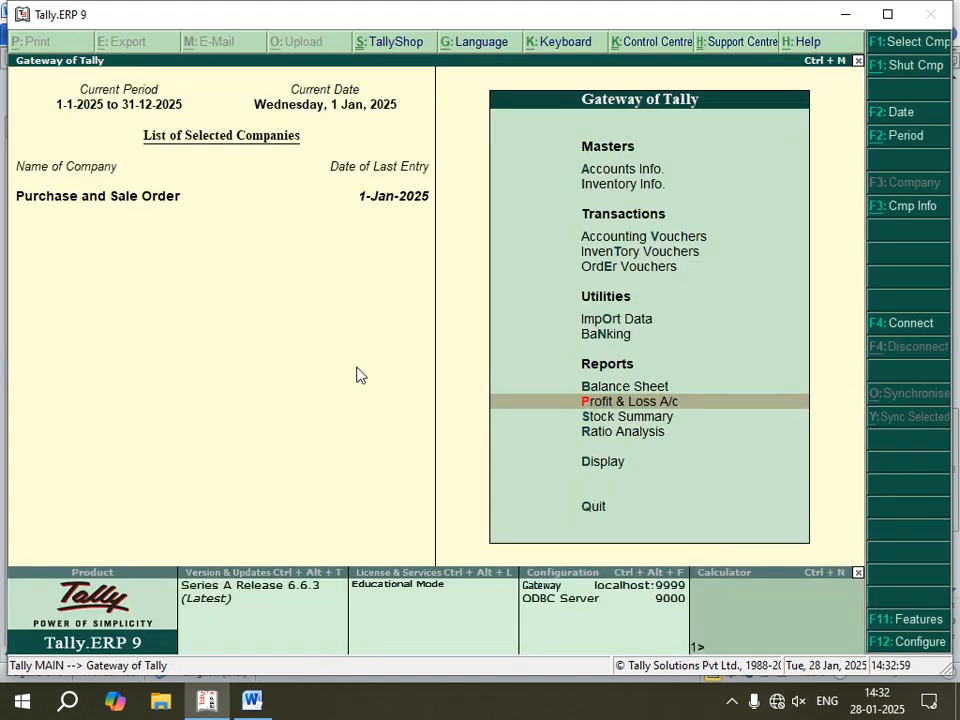
left_click(252, 700)
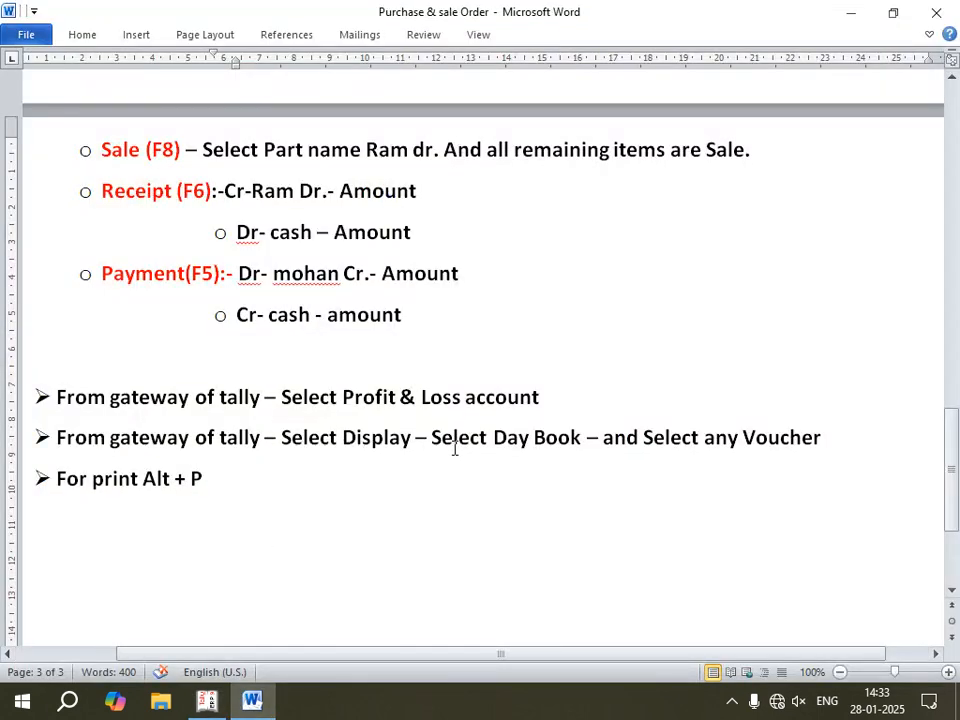
Step: Switch to Tally.ERP 9 and open the Day Book report from the Gateway of Tally
left_click(218, 705)
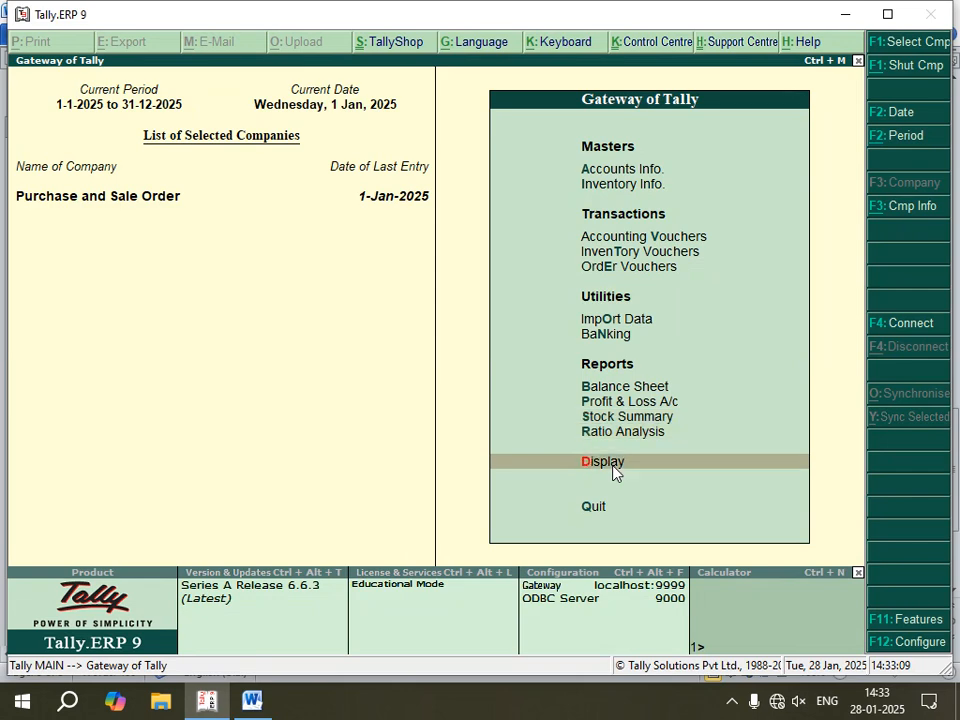
left_click(613, 466)
key("Down")
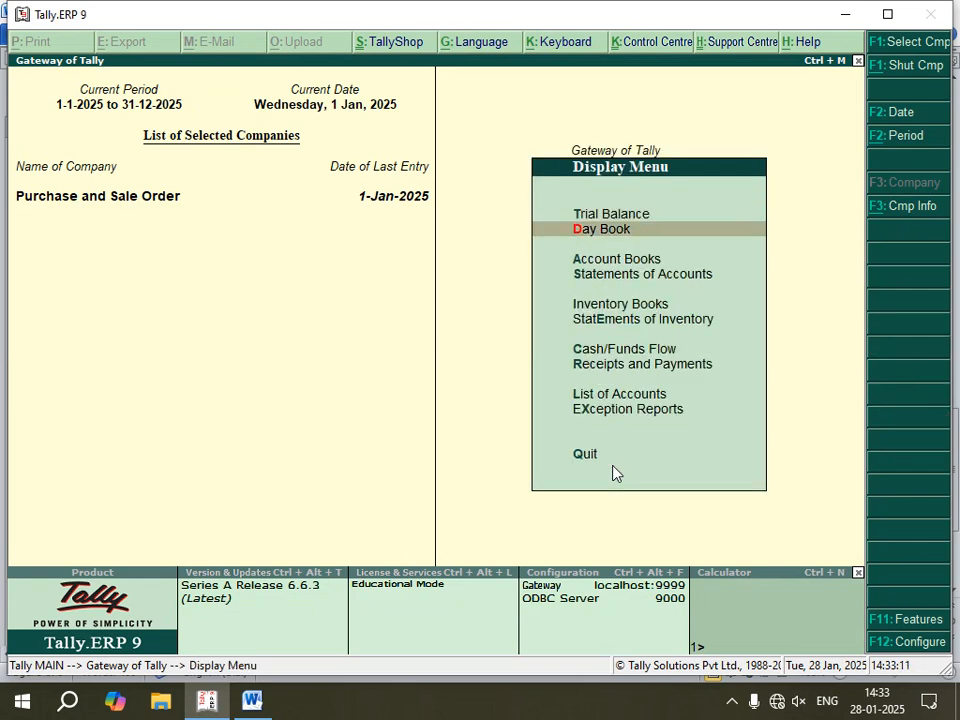
key("Return")
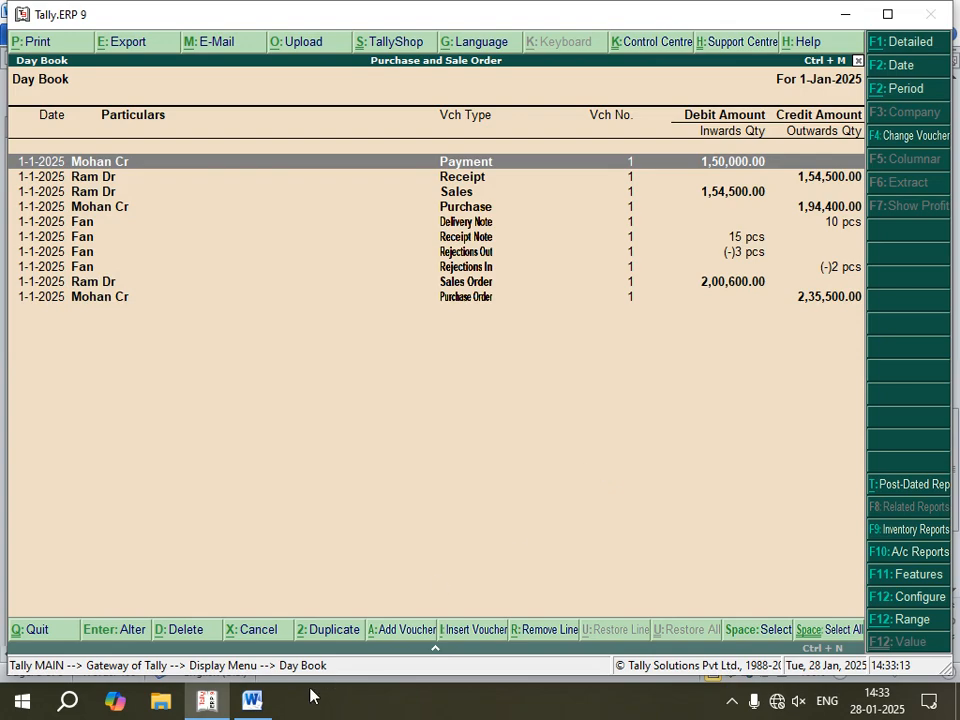
Step: Check the Day Book instruction in the Word notes, return to Tally.ERP 9 and go through the vouchers listed in the Day Book
left_click(252, 700)
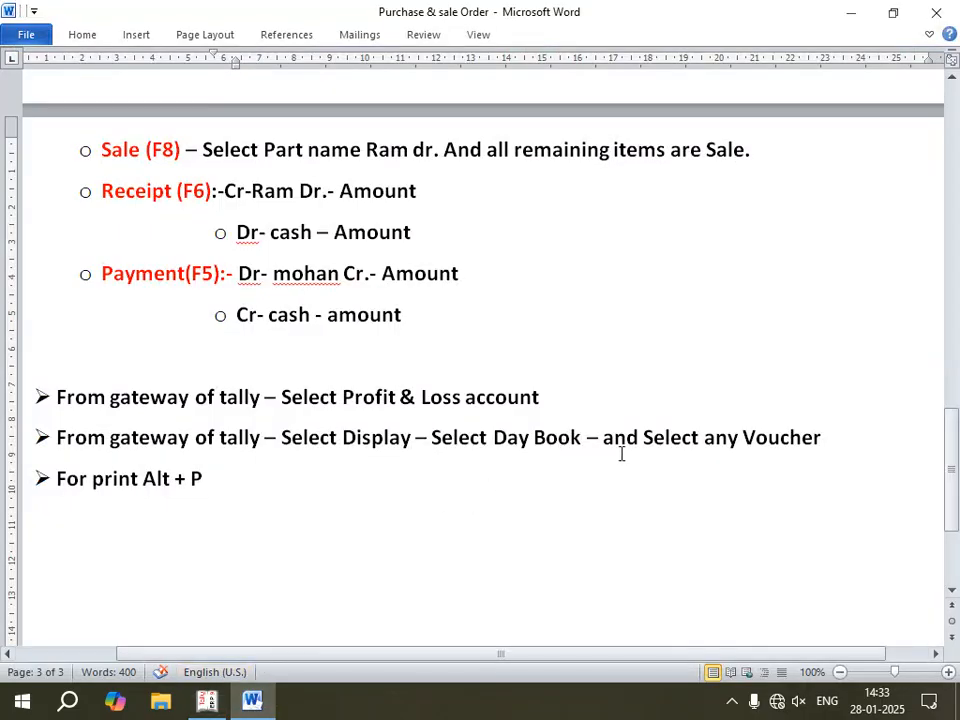
left_click(205, 704)
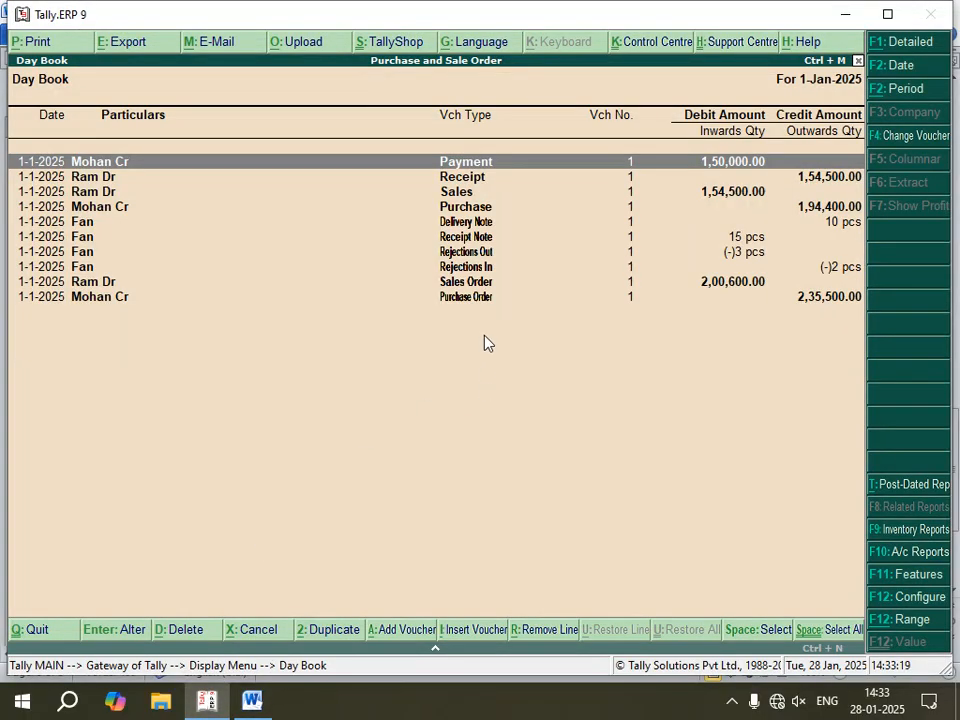
key("Down")
key("Down")
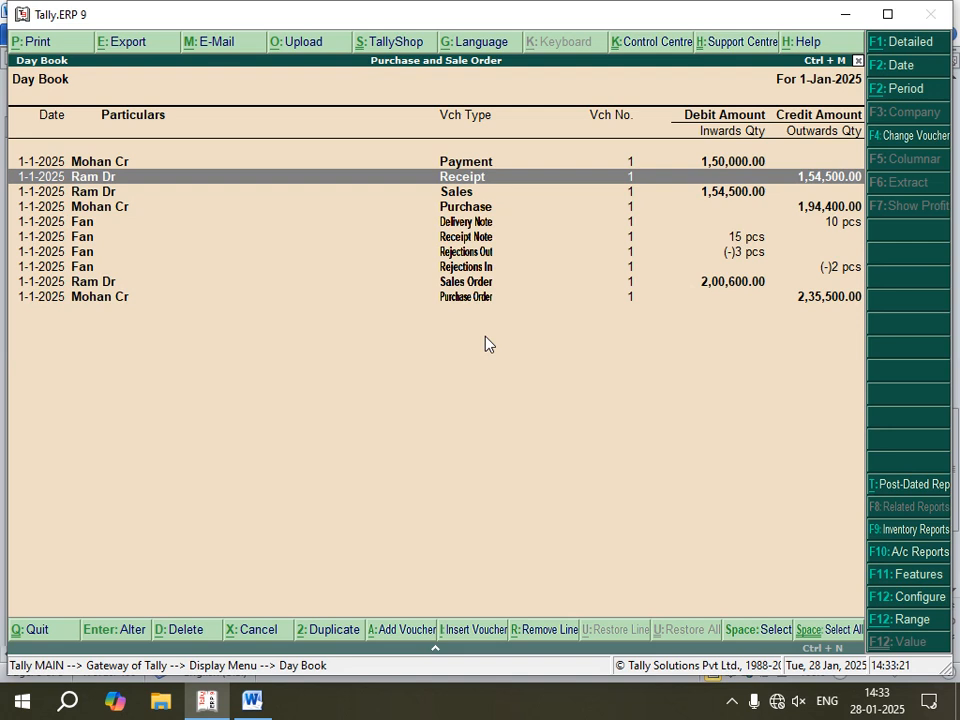
key("Down")
key("Down")
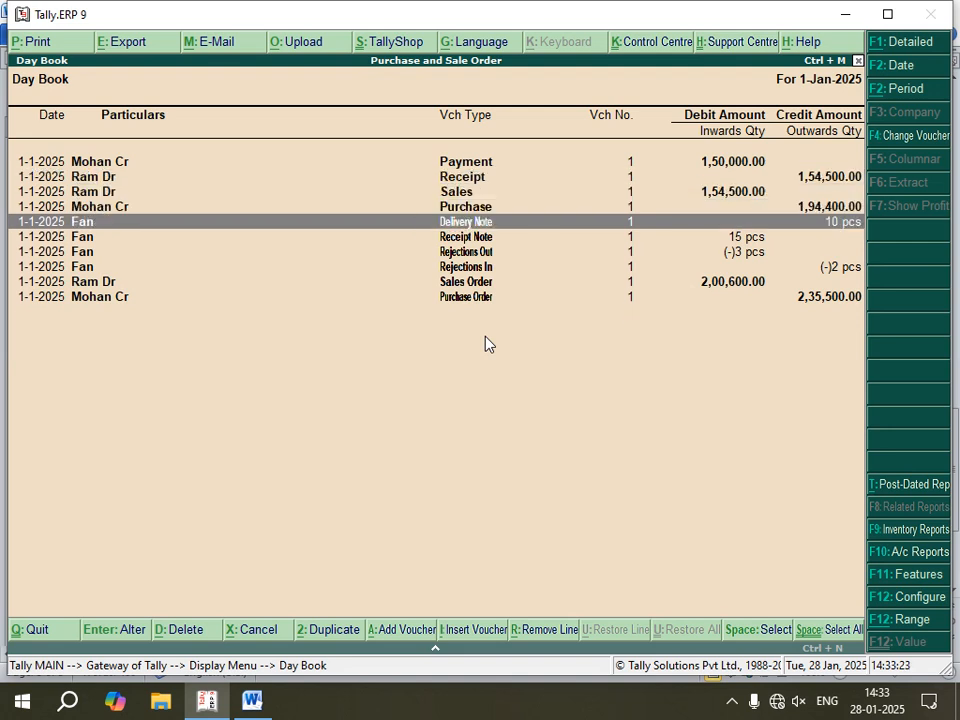
key("Down")
key("Down")
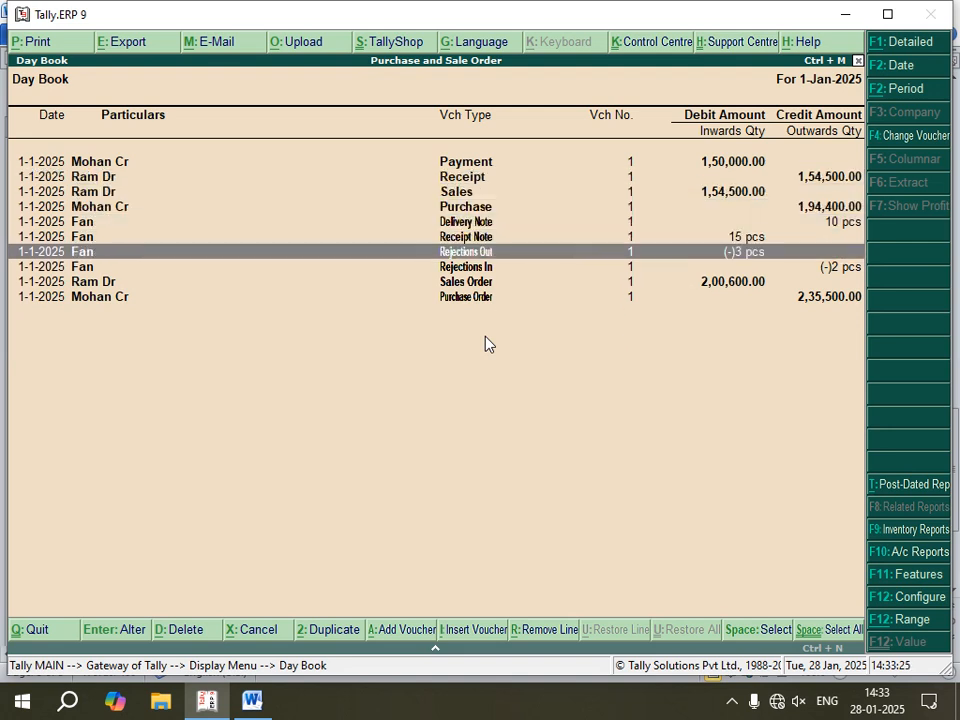
key("Down")
key("Down")
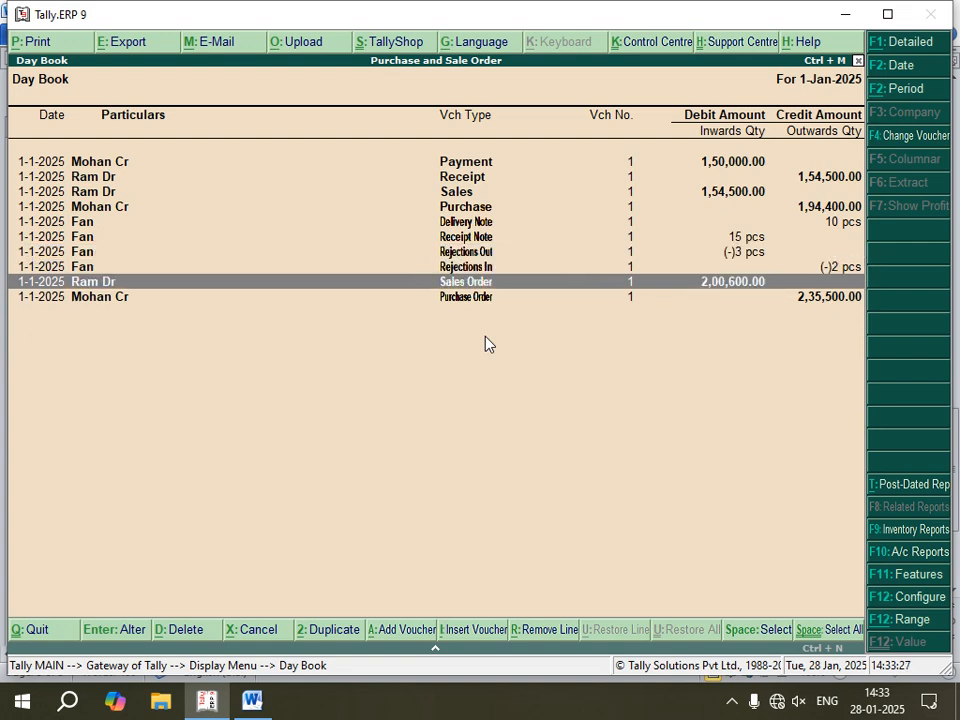
key("Down")
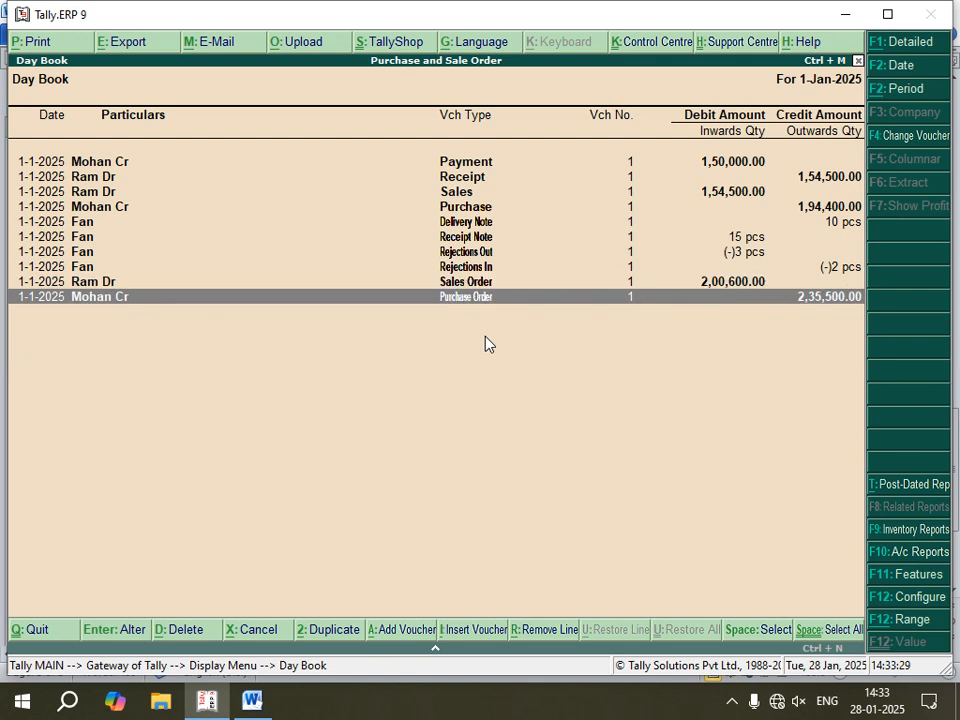
Step: Open the Purchase Order voucher from the Day Book and print it to a PDF named po on the Desktop
key("Up")
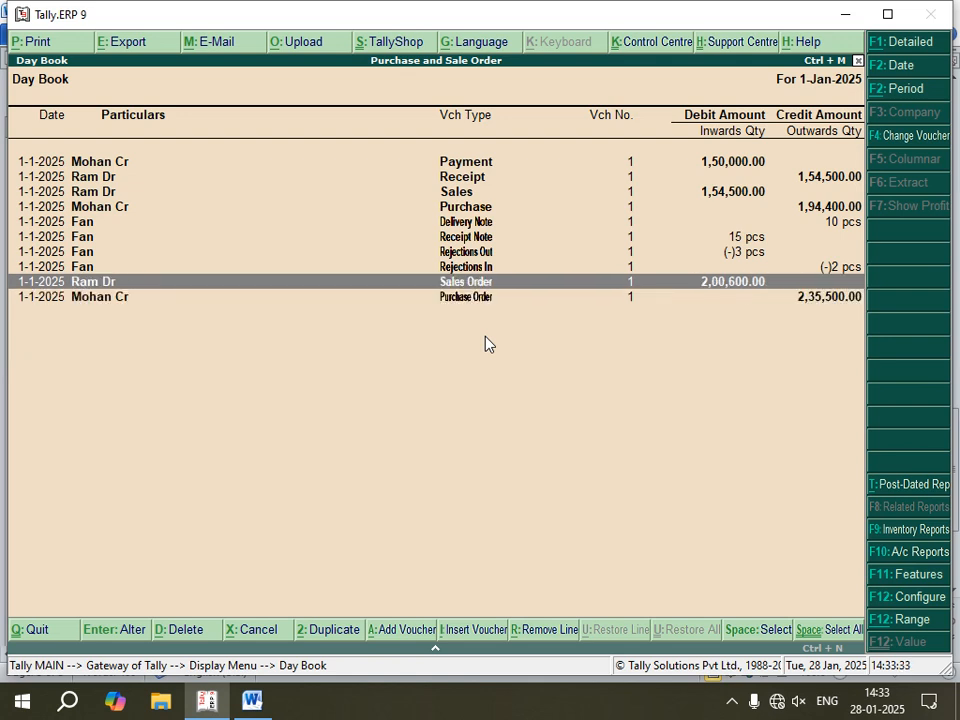
key("Down")
key("Return")
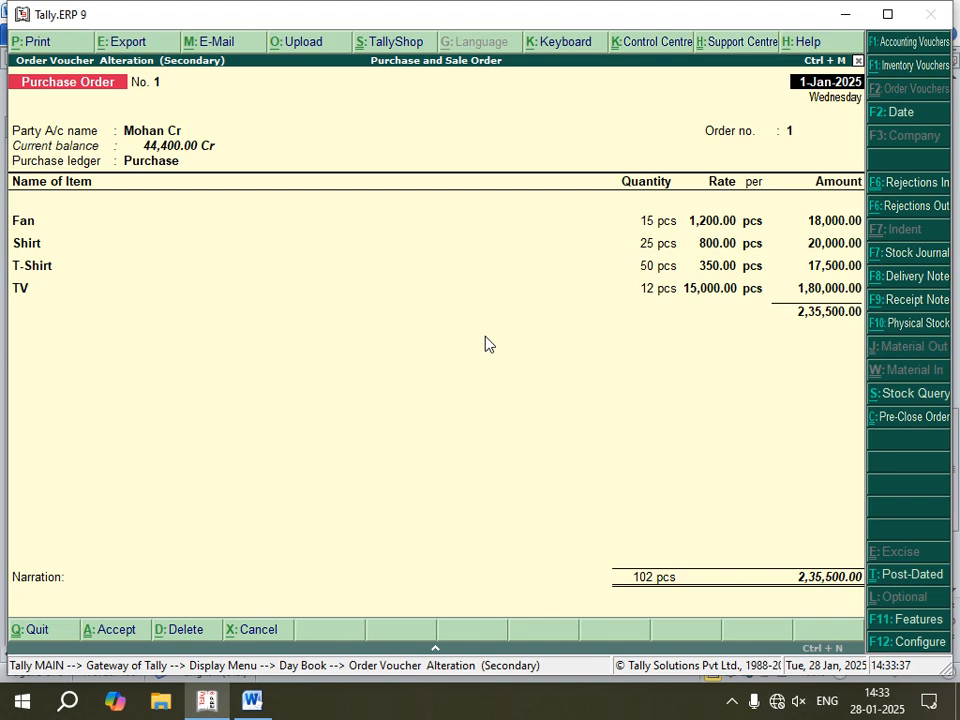
key("alt+p")
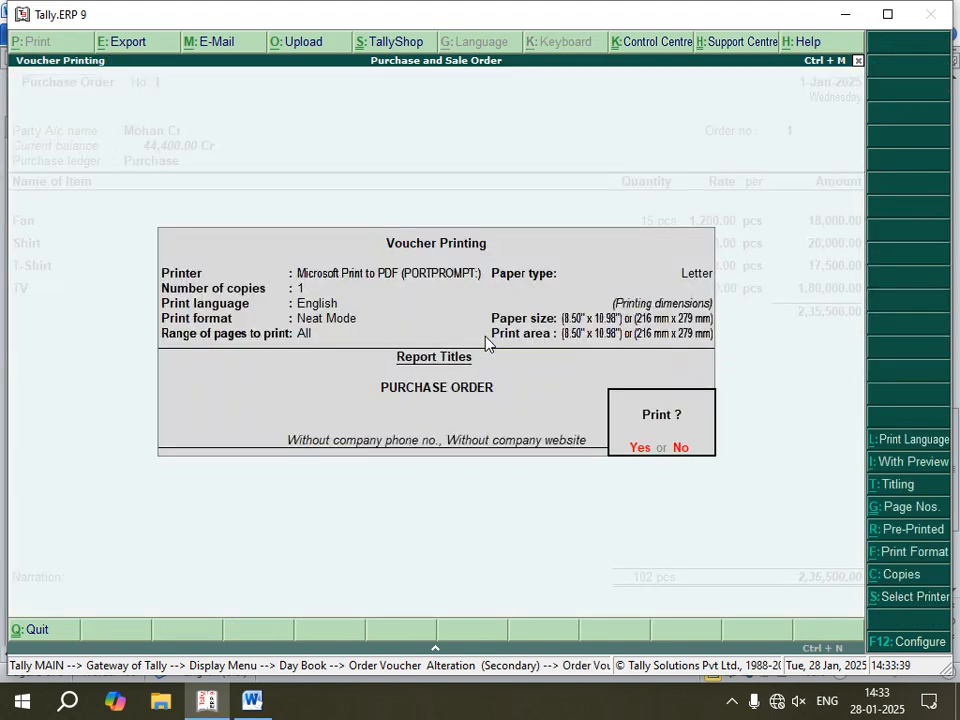
key("Return")
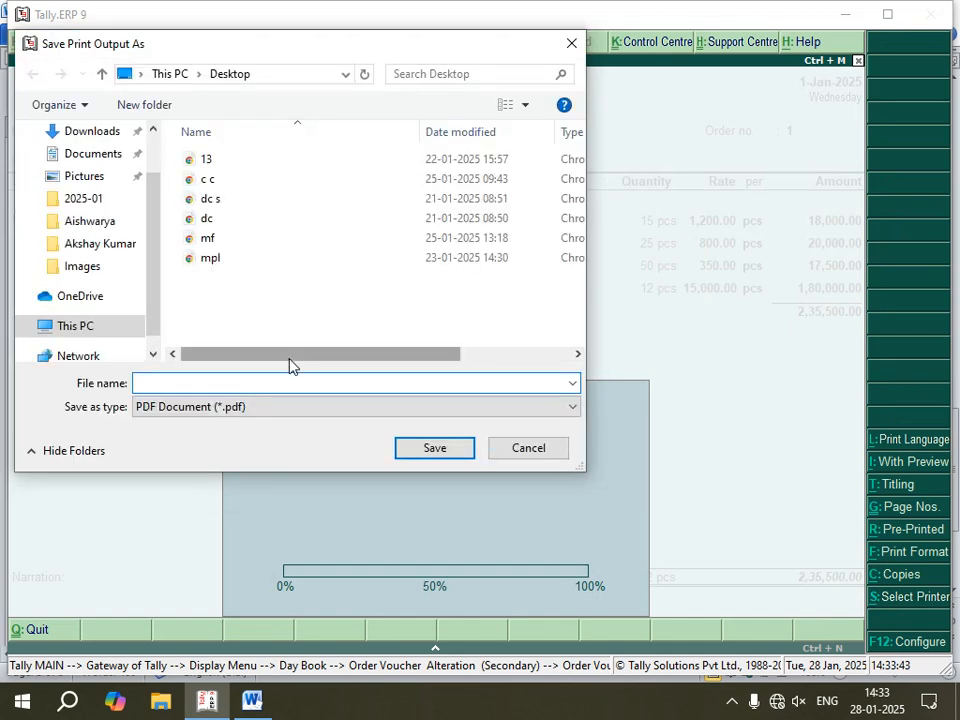
type("po")
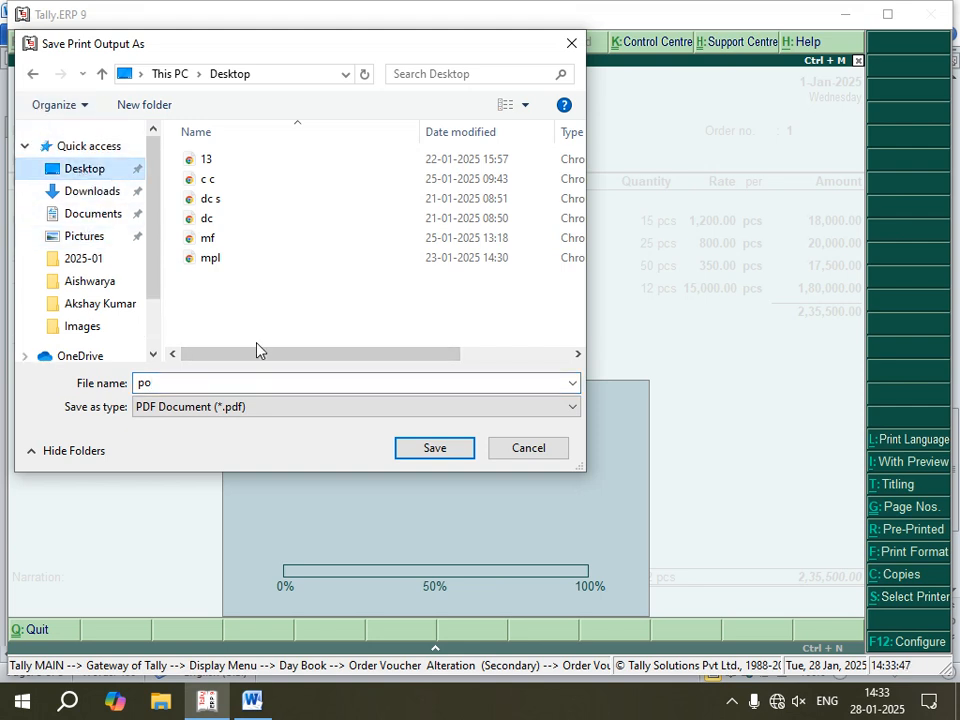
left_click(432, 452)
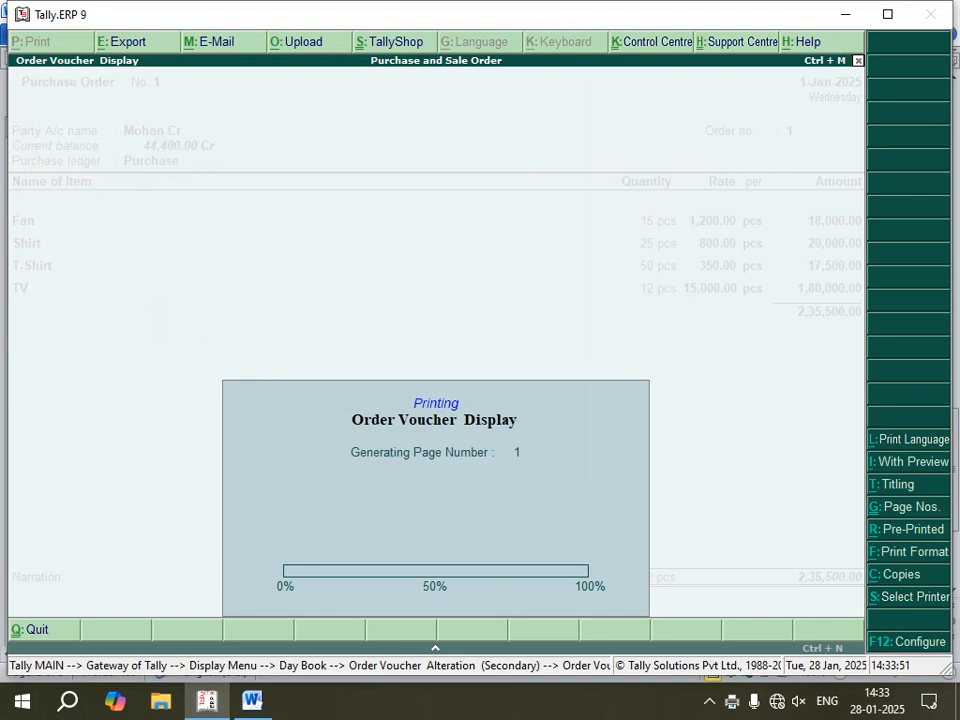
Step: Open po.pdf from the Desktop in Chrome and examine the printed Purchase Order from its header to the signatory block
left_click(846, 14)
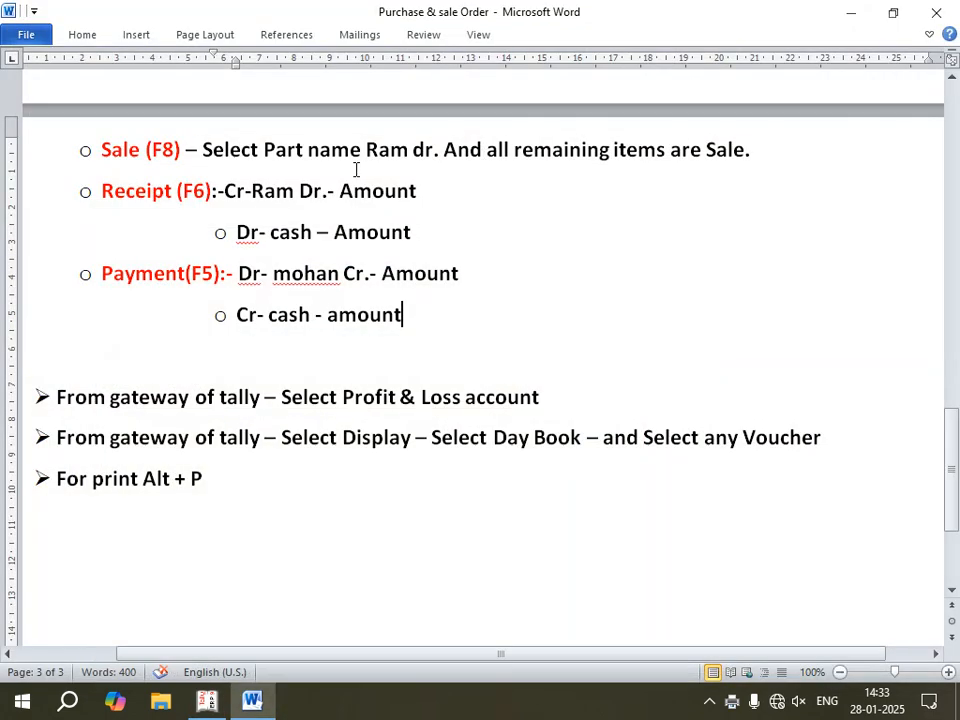
left_click(851, 12)
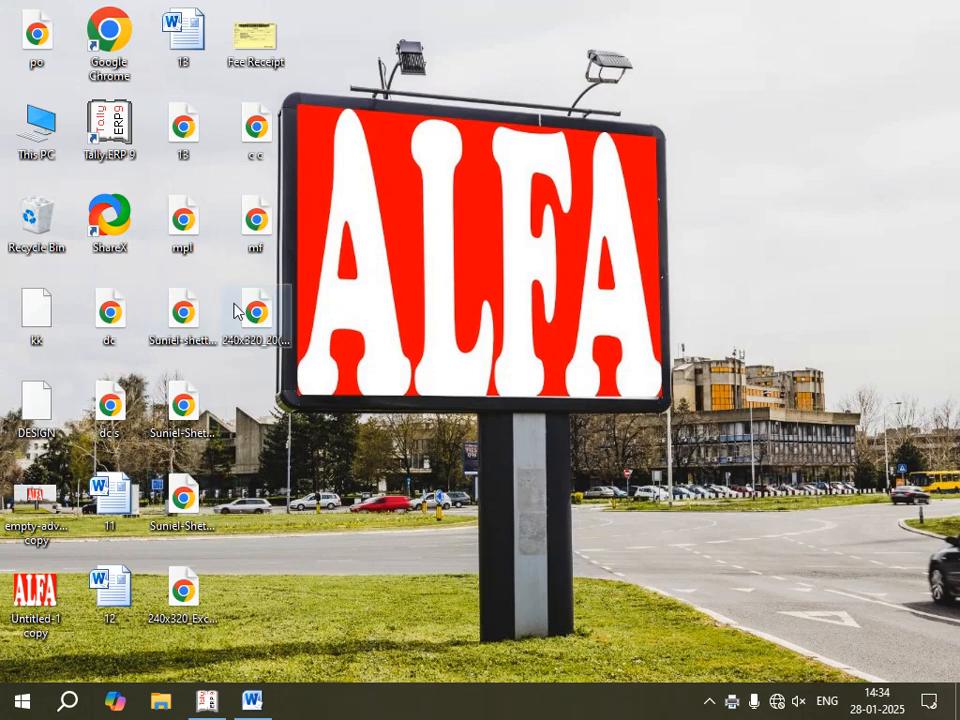
left_click(38, 38)
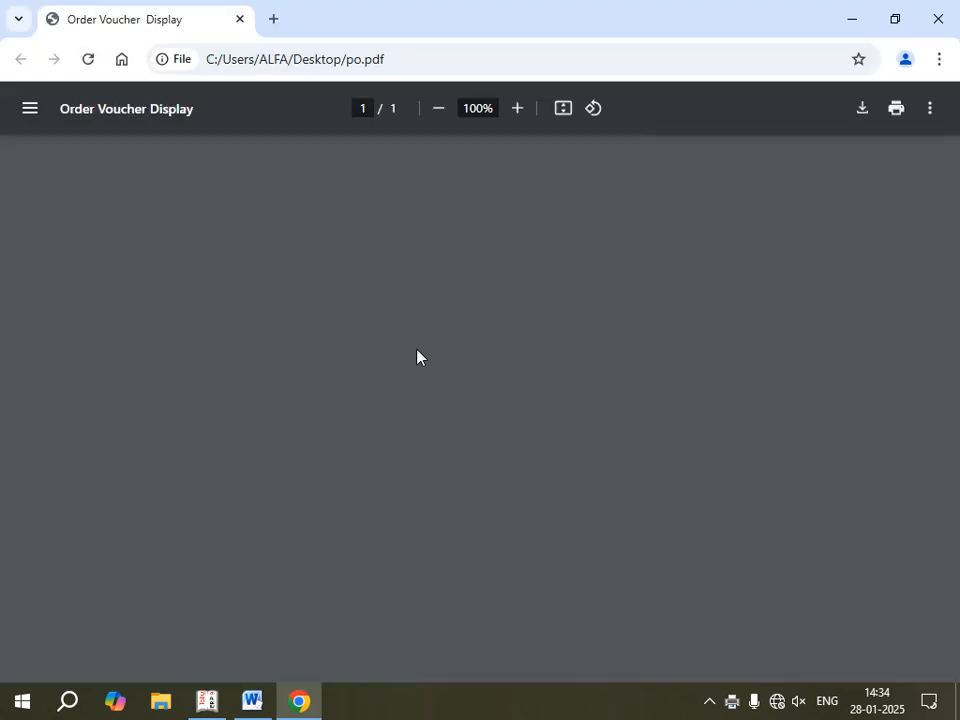
scroll(478, 340, "down", 5)
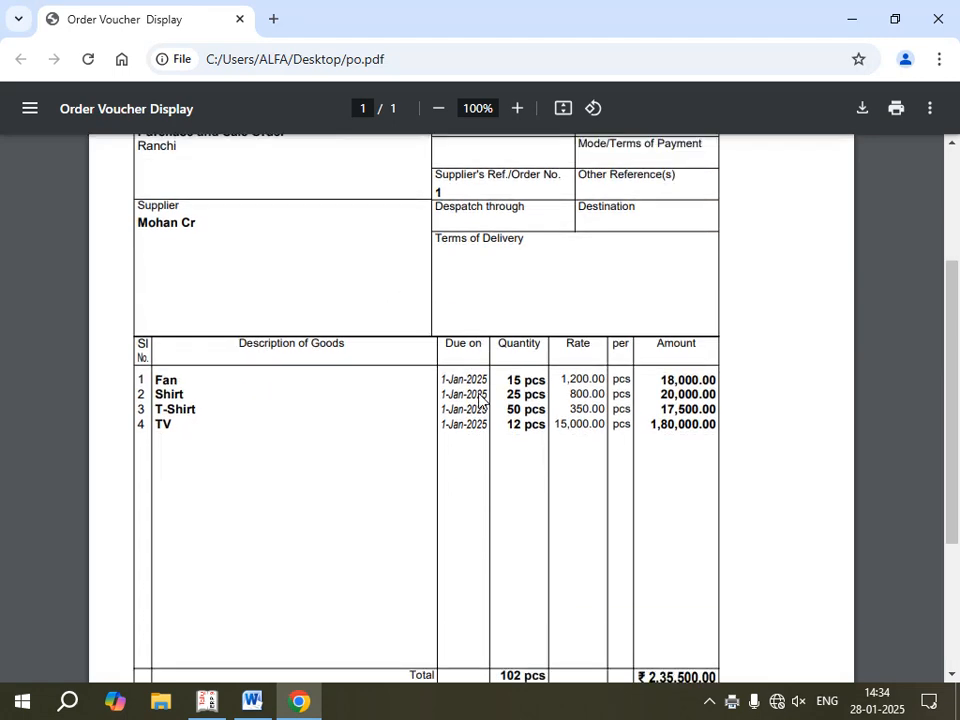
scroll(480, 403, "up", 5)
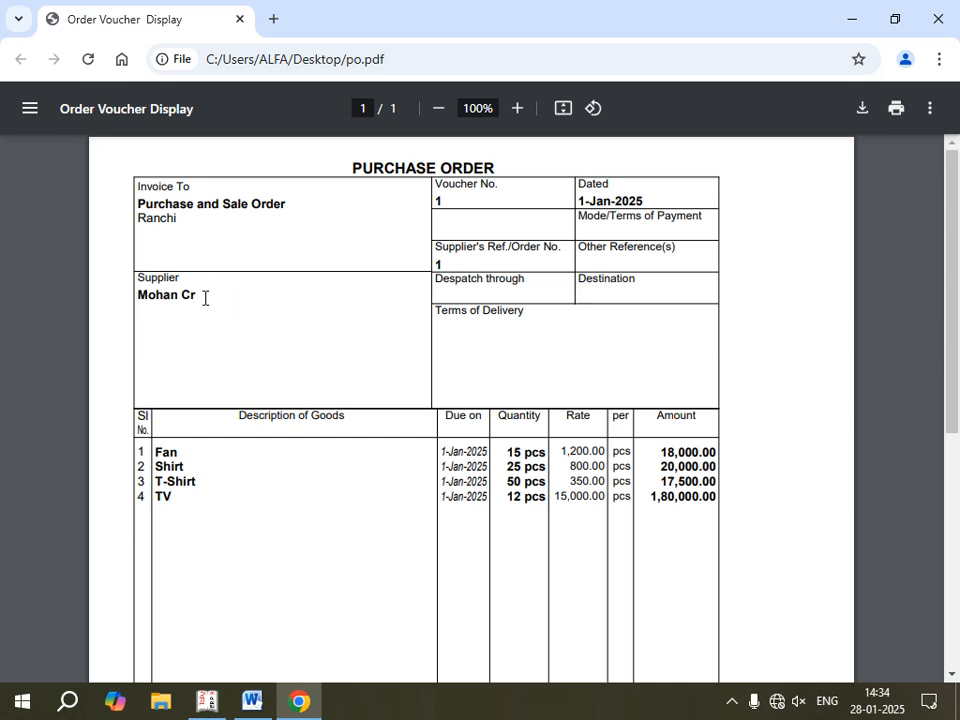
scroll(300, 473, "down", 2)
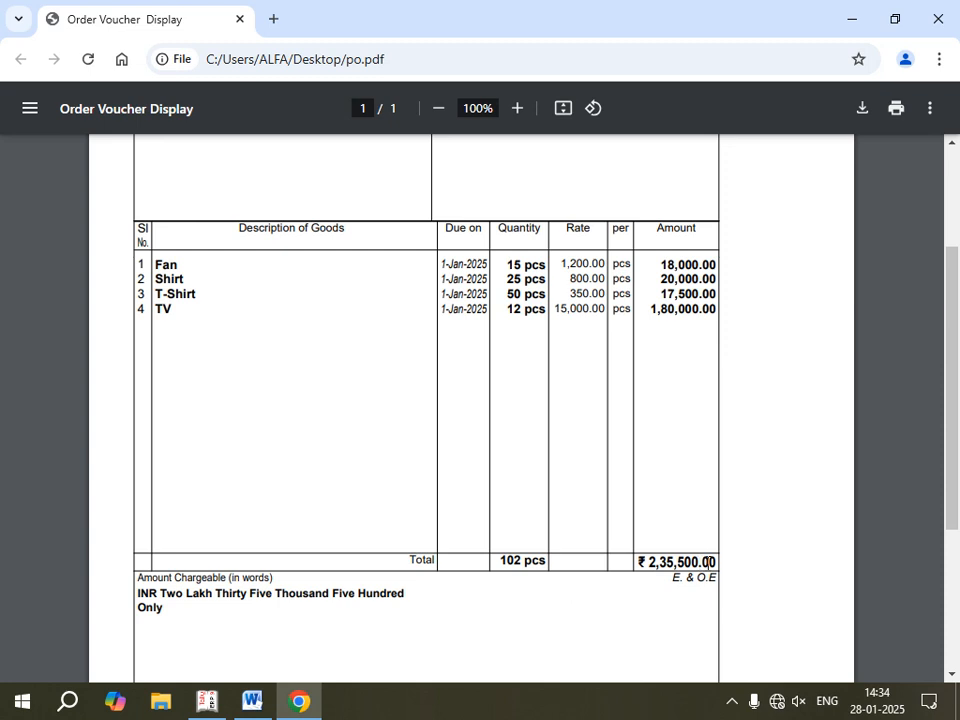
scroll(675, 514, "down", 3)
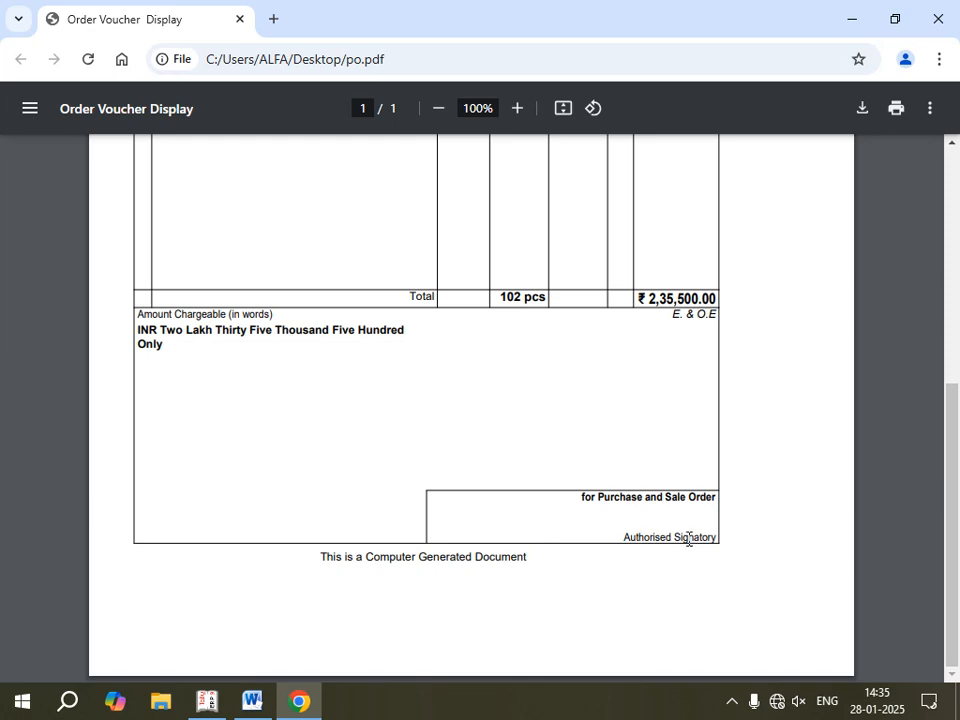
scroll(628, 529, "up", 6)
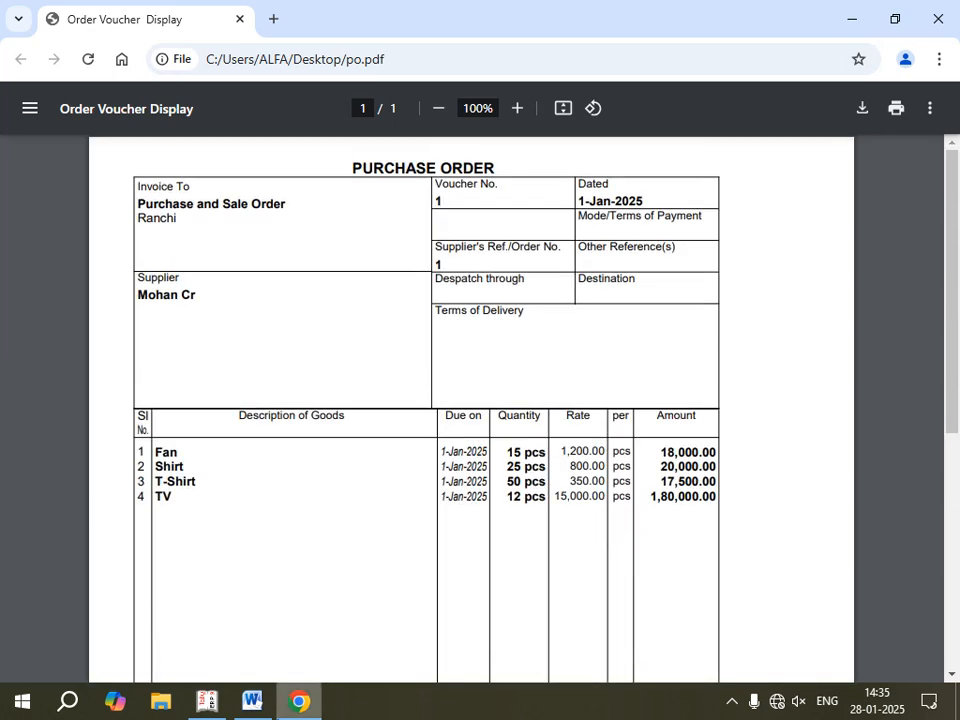
Step: Switch to Tally.ERP 9, quit the Purchase Order voucher and leave the Day Book for the Gateway of Tally
left_click(207, 701)
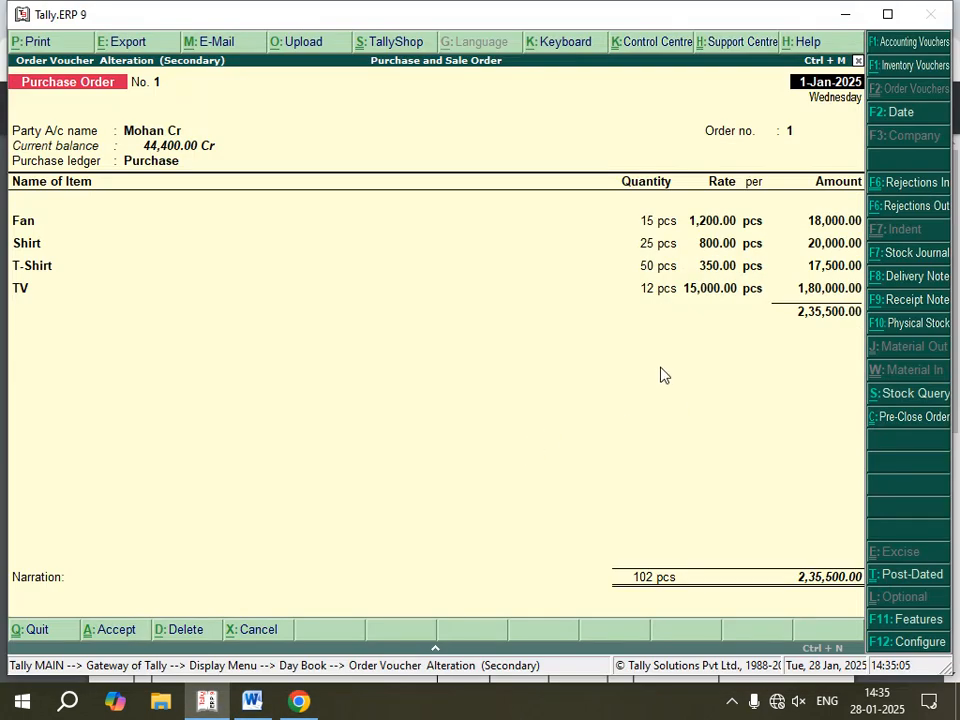
key("Escape")
key("Return")
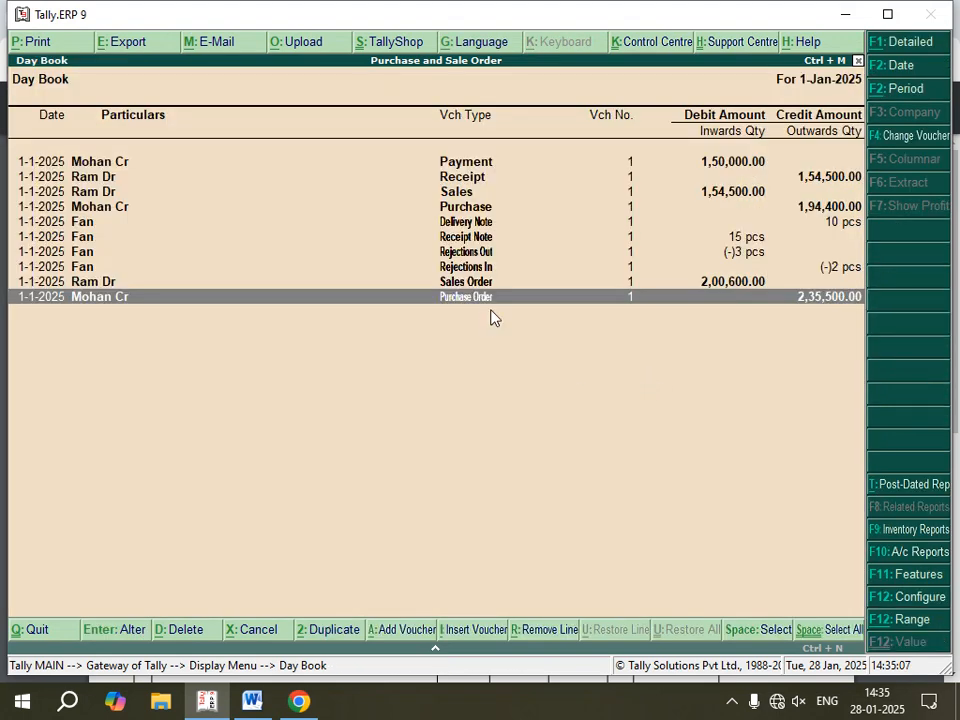
key("Up")
key("Up")
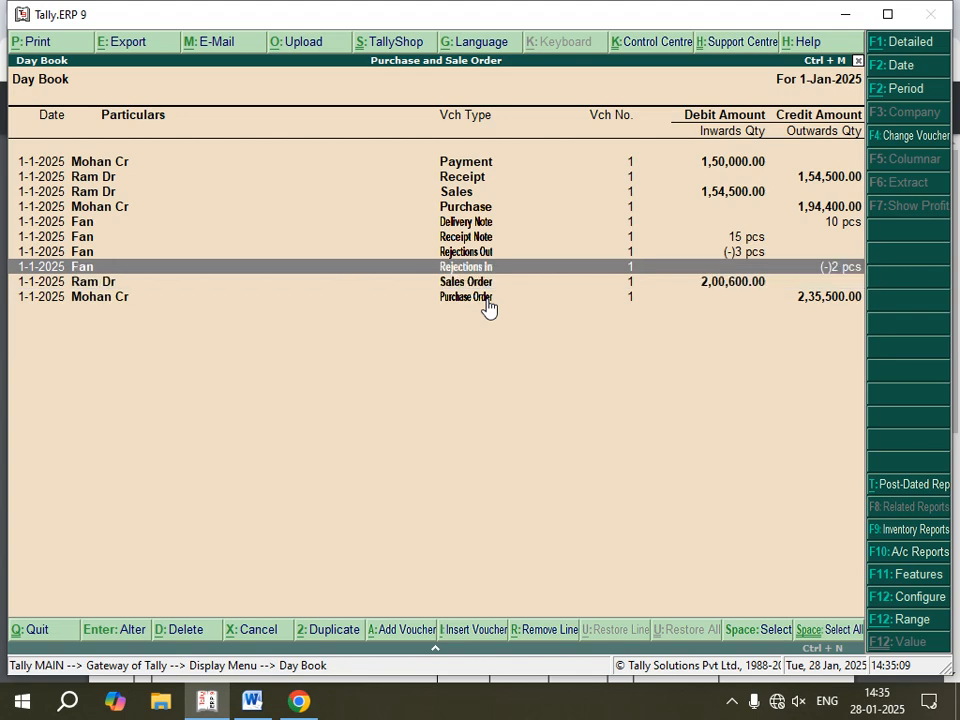
key("Escape")
key("Escape")
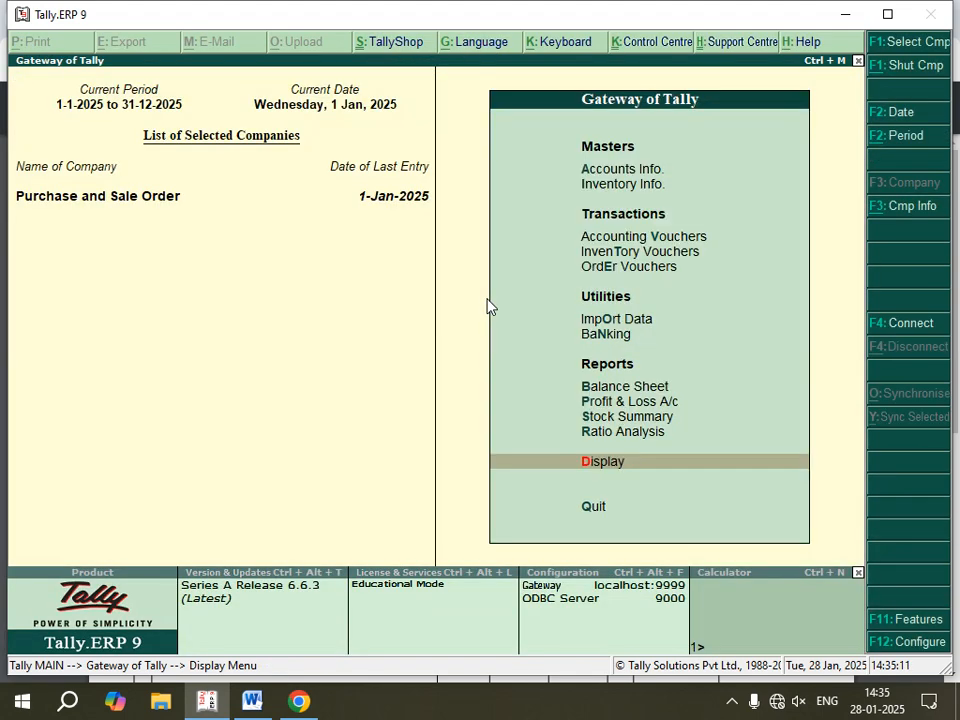
Step: Open the Stock Summary report from the Gateway of Tally and show it in detailed format
key("Up")
key("Up")
key("Up")
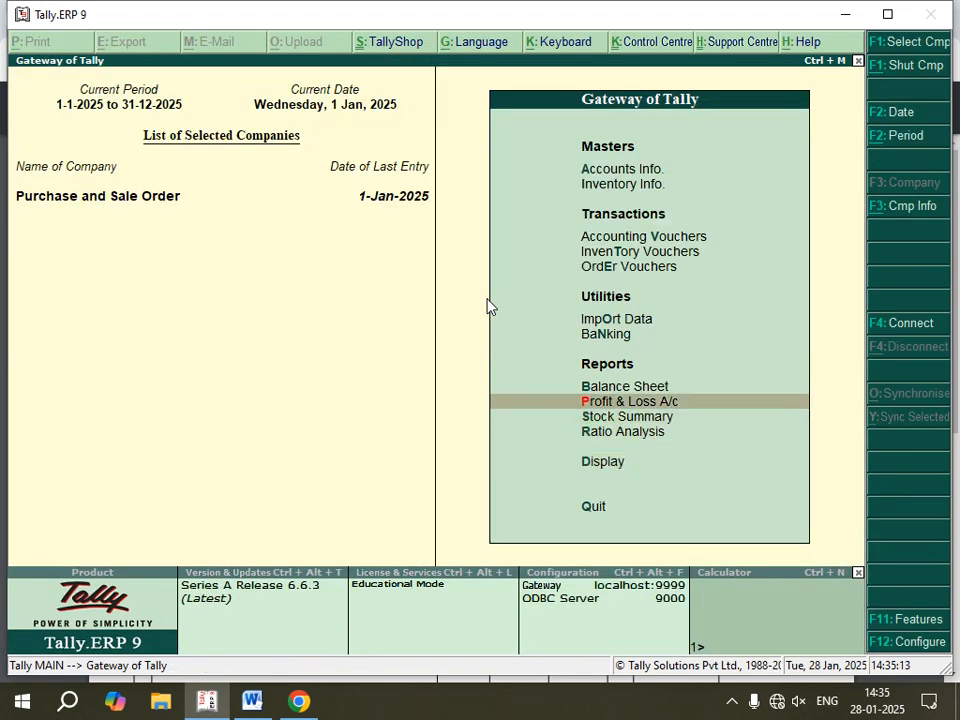
key("Down")
key("Return")
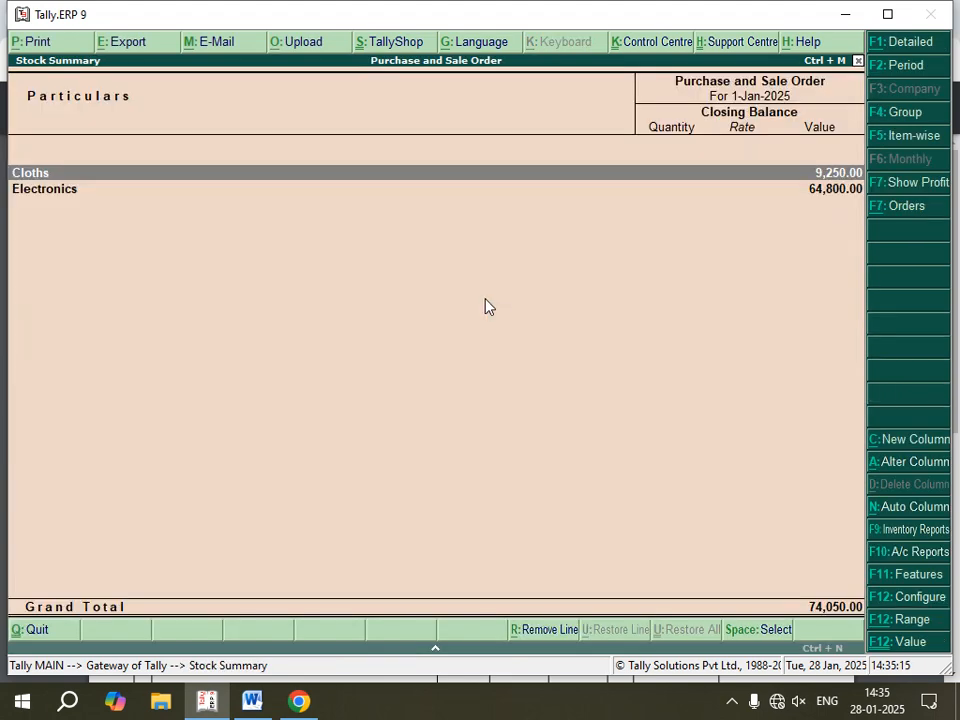
key("alt+F1")
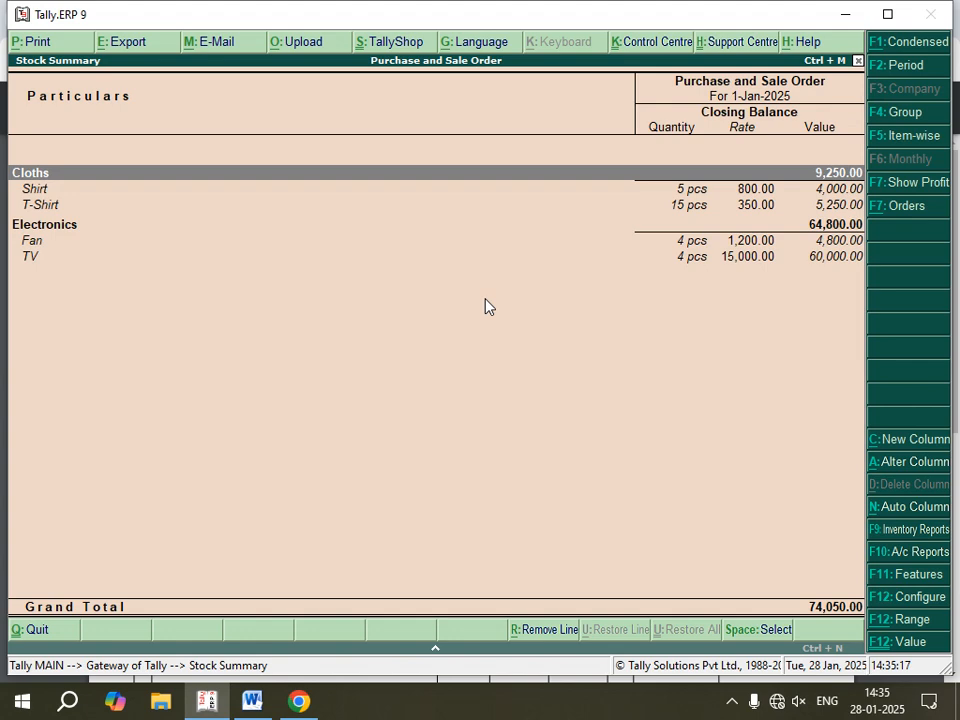
Step: Configure the Stock Summary with Show goods inwards and Show goods outwards set to Yes, keeping the other options as they are
key("F12")
key("Down")
key("Down")
key("Down")
key("Down")
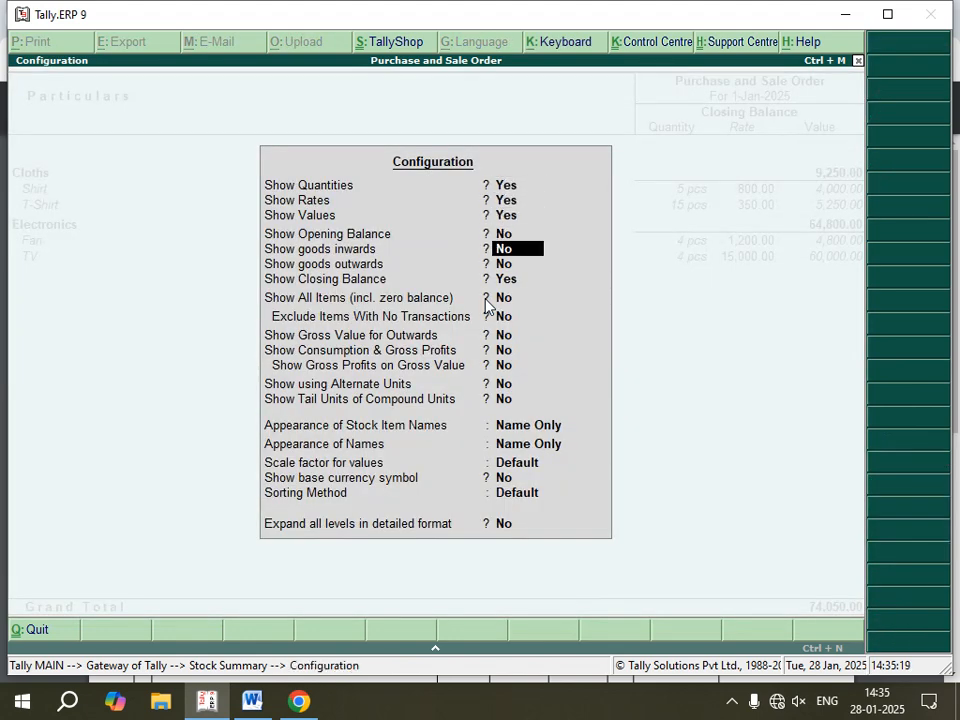
type("y")
key("Return")
type("y")
key("Return")
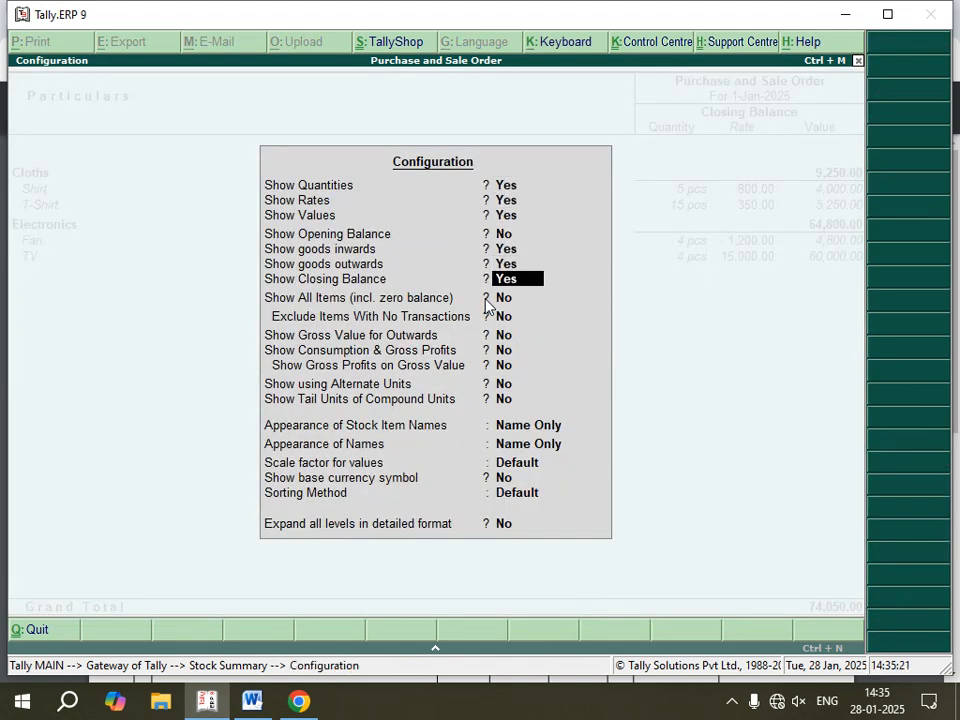
key("Return")
key("Return")
key("Return")
key("Return")
key("Return")
key("Return")
key("Return")
key("Return")
key("Return")
key("Return")
key("Return")
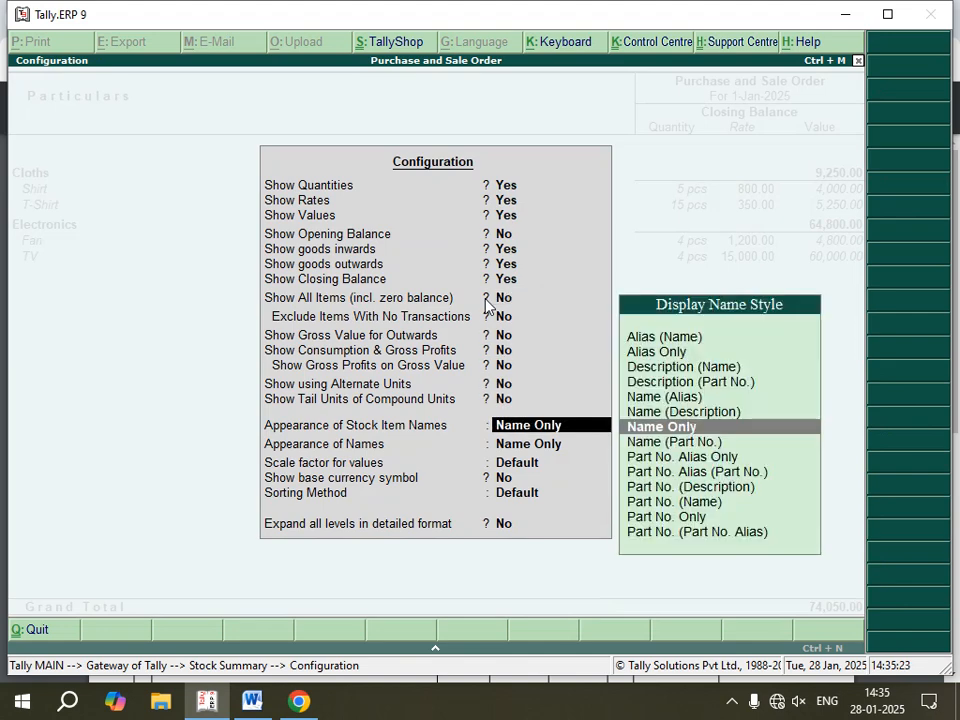
key("Return")
key("Return")
key("Return")
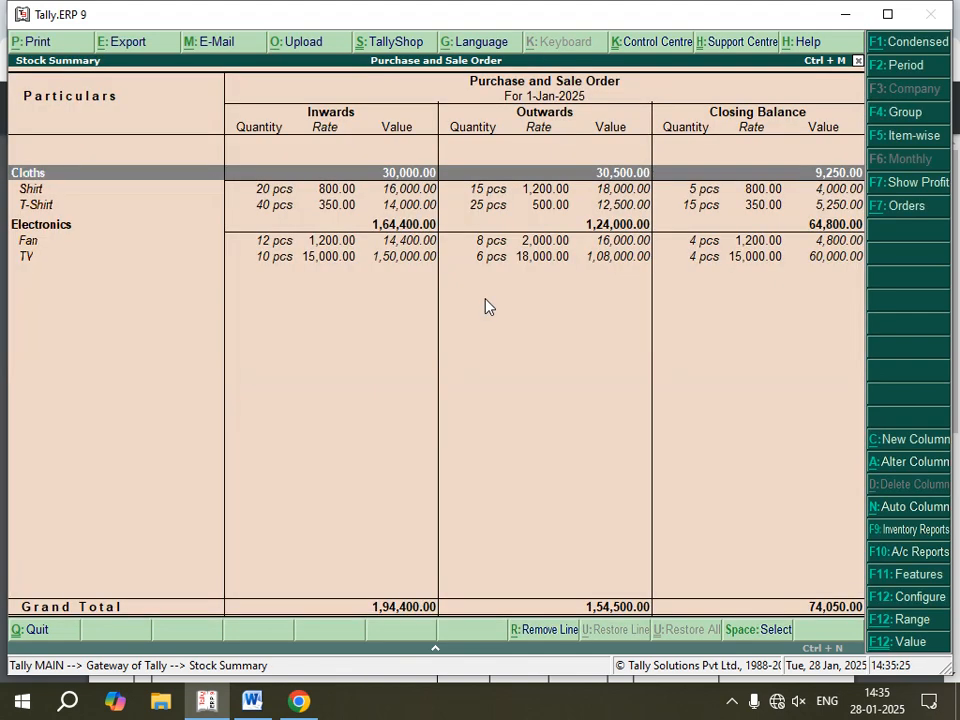